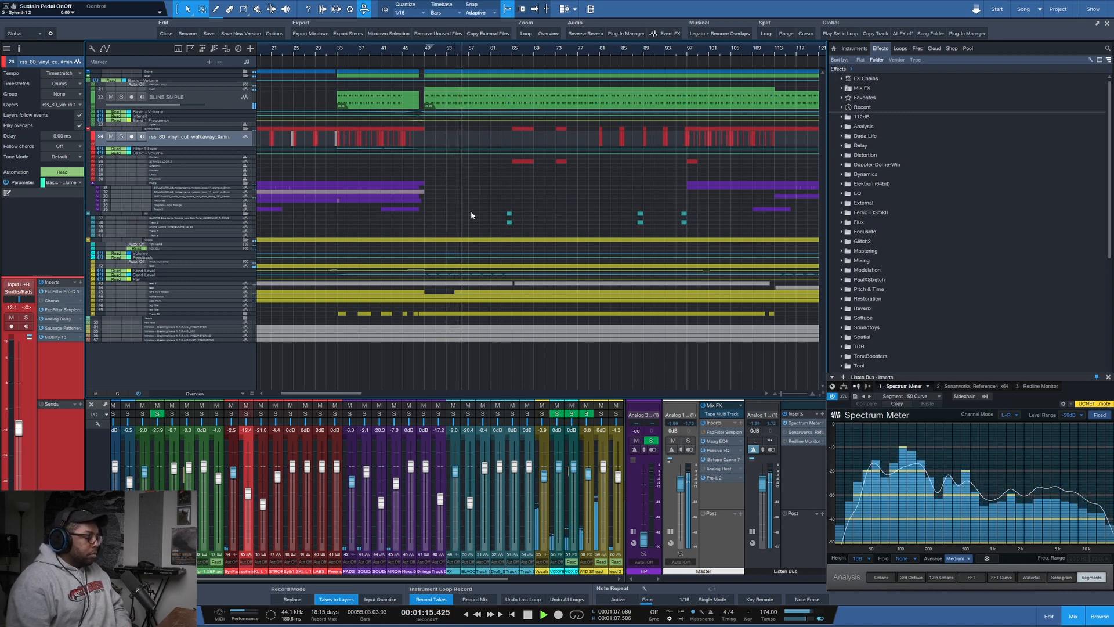
- Fit the whole song in the arrangement view, hide all automation lanes and stop playback
{"action": "left_click", "coordinate": [549, 33]}
{"action": "scroll", "coordinate": [406, 208], "scroll_direction": "up", "scroll_amount": 3}
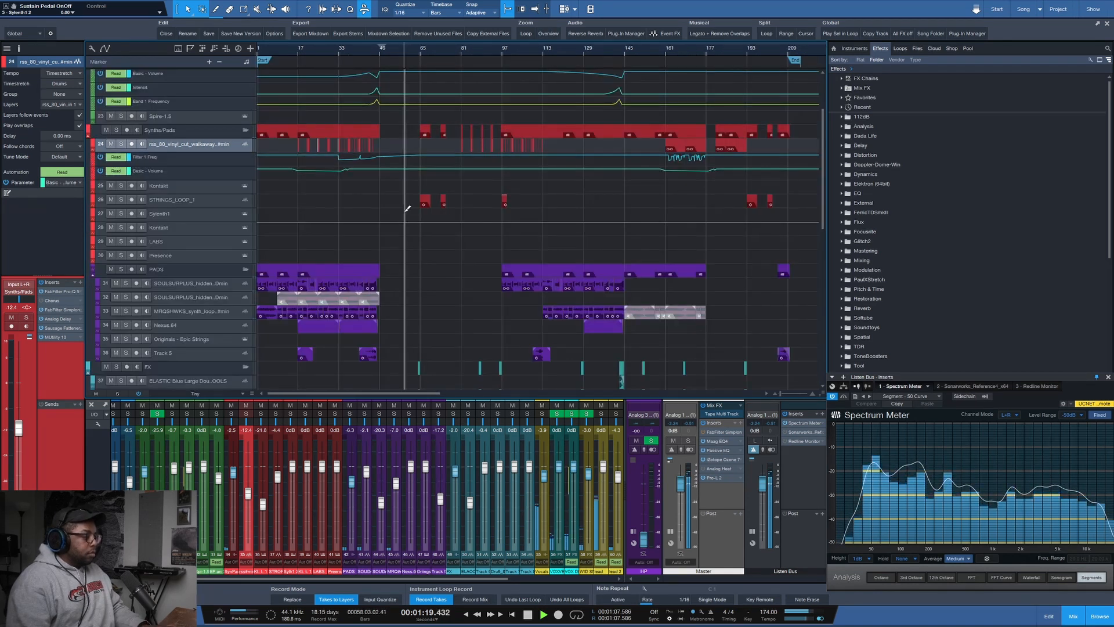
{"action": "scroll", "coordinate": [406, 209], "scroll_direction": "down", "scroll_amount": 4}
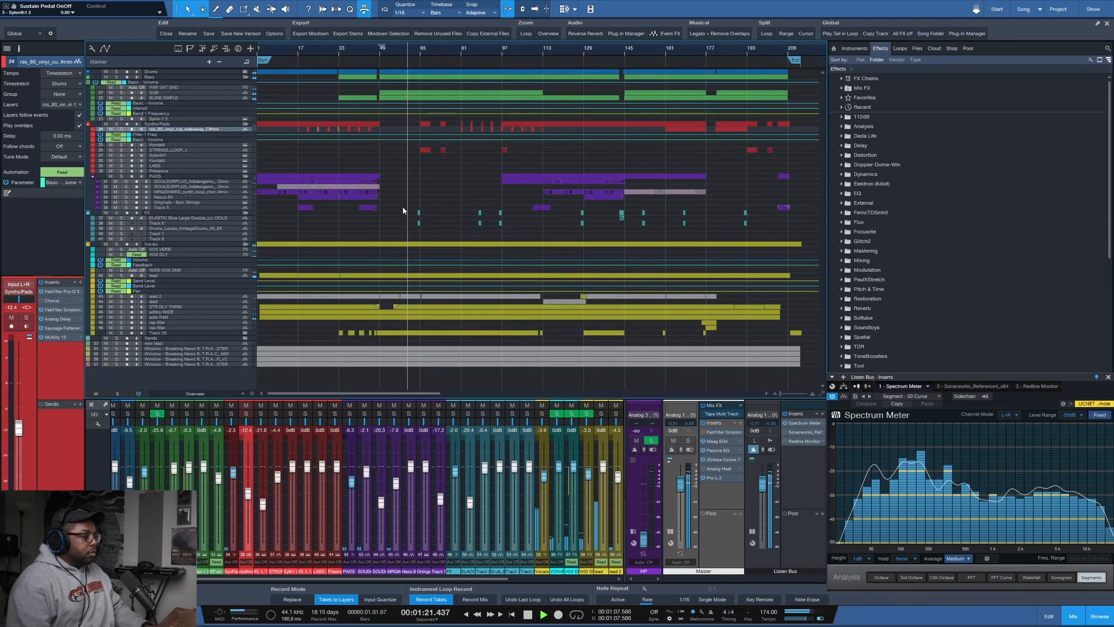
{"action": "key", "text": "a"}
{"action": "scroll", "coordinate": [403, 209], "scroll_direction": "up", "scroll_amount": 3}
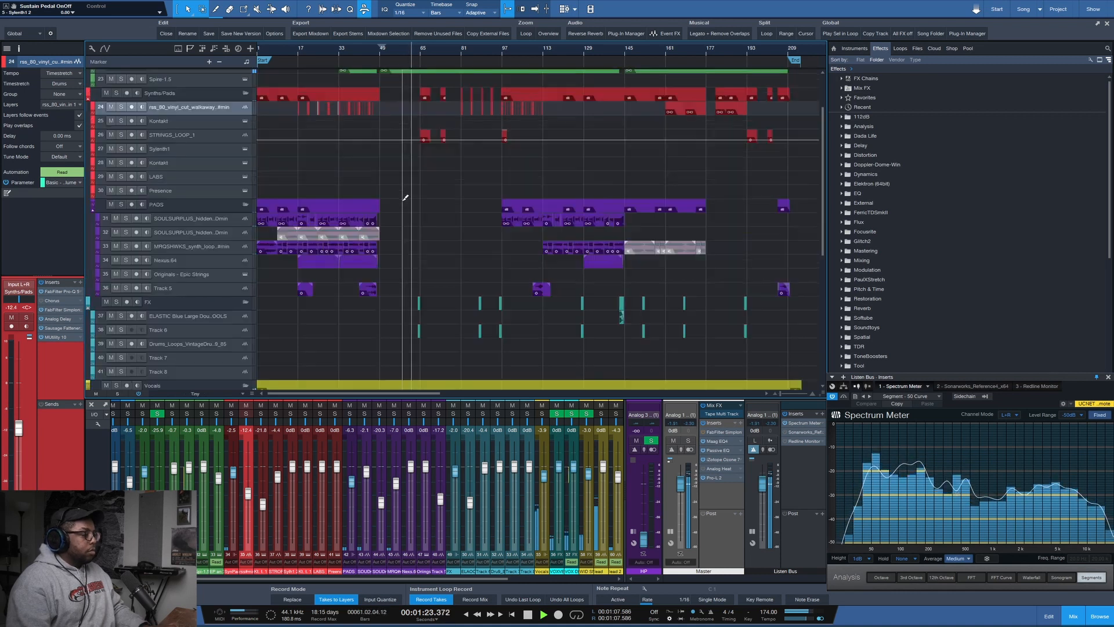
{"action": "key", "text": "space"}
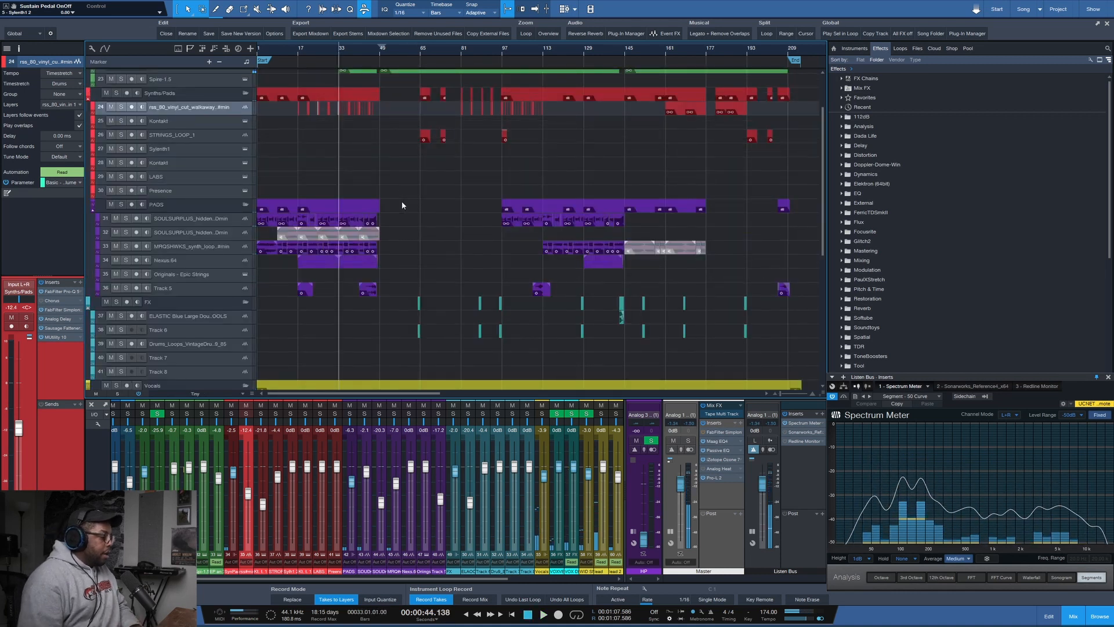
{"action": "scroll", "coordinate": [390, 185], "scroll_direction": "up", "scroll_amount": 3}
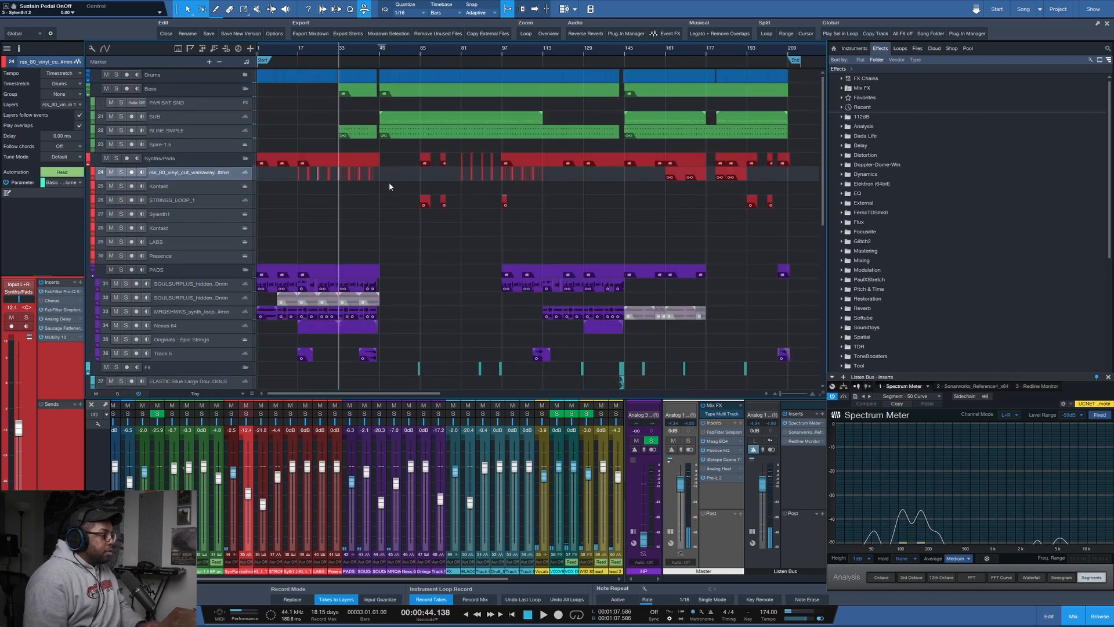
- Solo the BLINE SMPLE track, enlarge its lane and play it from bar 49
{"action": "left_click", "coordinate": [186, 133]}
{"action": "left_click_drag", "start_coordinate": [180, 140], "coordinate": [178, 145]}
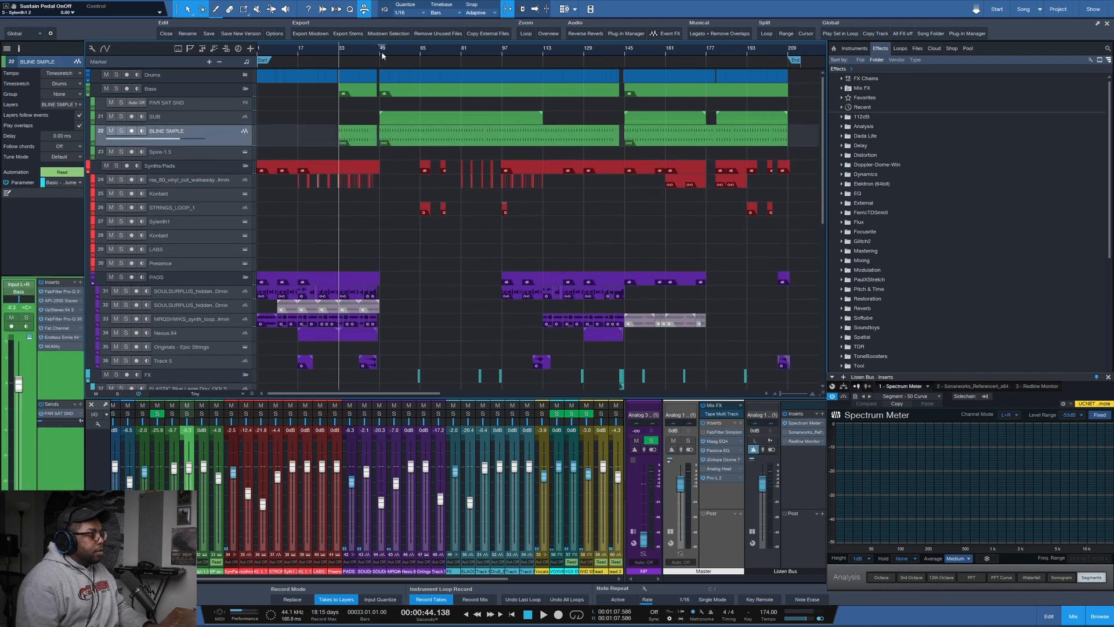
{"action": "scroll", "coordinate": [382, 51], "scroll_direction": "up", "scroll_amount": 5}
{"action": "left_click", "coordinate": [376, 53]}
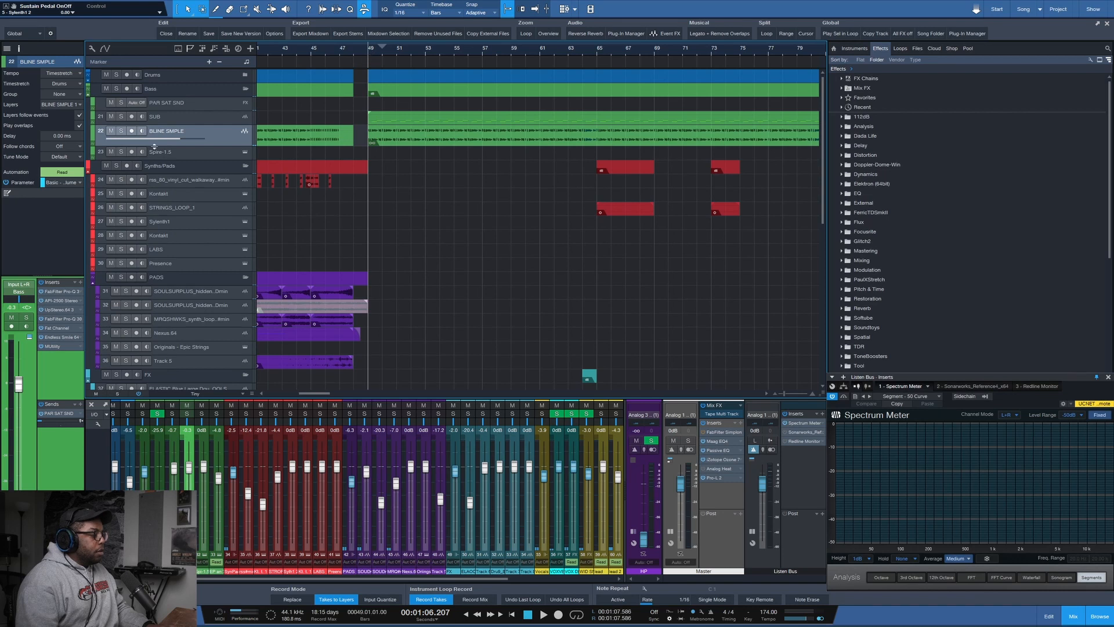
{"action": "left_click", "coordinate": [122, 131]}
{"action": "key", "text": "space"}
{"action": "left_click_drag", "start_coordinate": [220, 145], "coordinate": [220, 175]}
{"action": "left_click", "coordinate": [388, 161]}
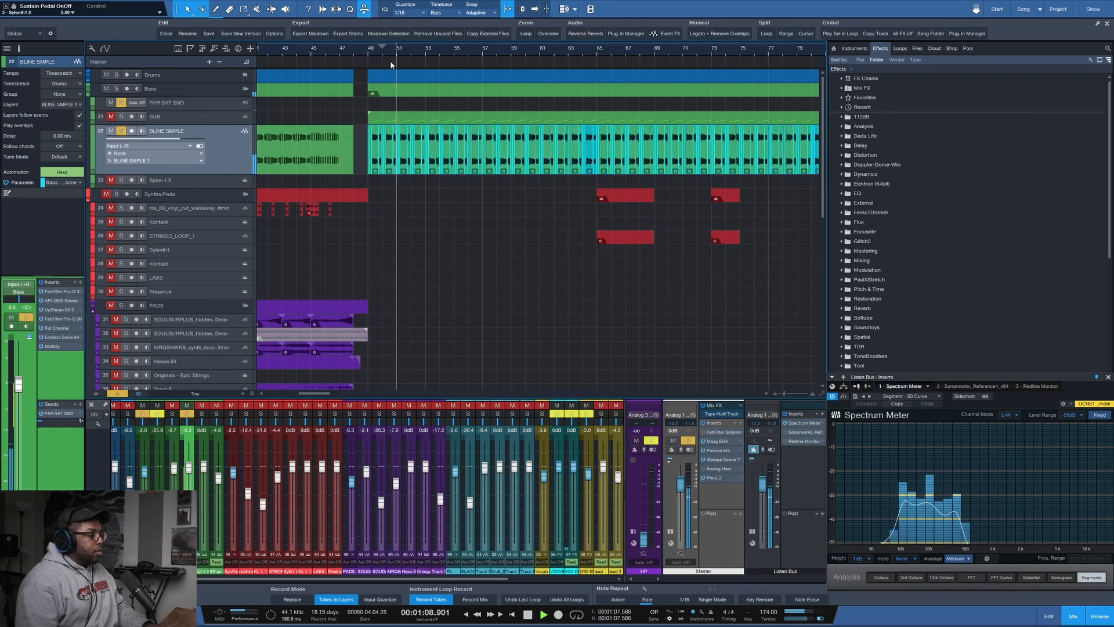
- Listen again to the start of the soloed BLINE SMPLE part from bar 49, viewing its individual chopped events
{"action": "scroll", "coordinate": [379, 52], "scroll_direction": "up", "scroll_amount": 3}
{"action": "scroll", "coordinate": [414, 51], "scroll_direction": "up", "scroll_amount": 3}
{"action": "left_click", "coordinate": [330, 172]}
{"action": "key", "text": "space"}
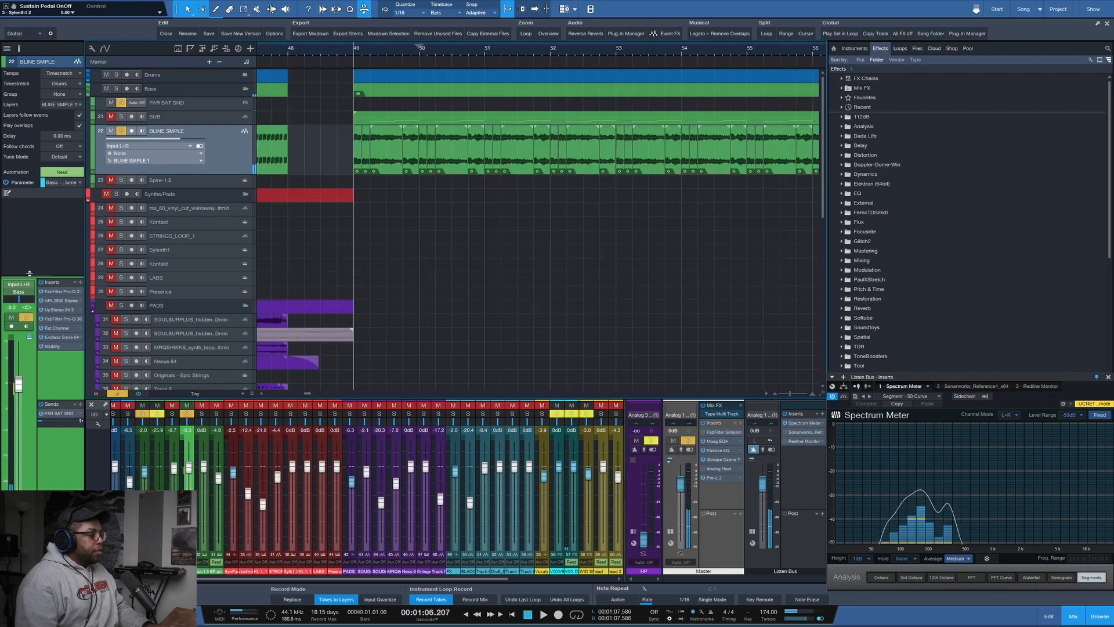
{"action": "key", "text": "space"}
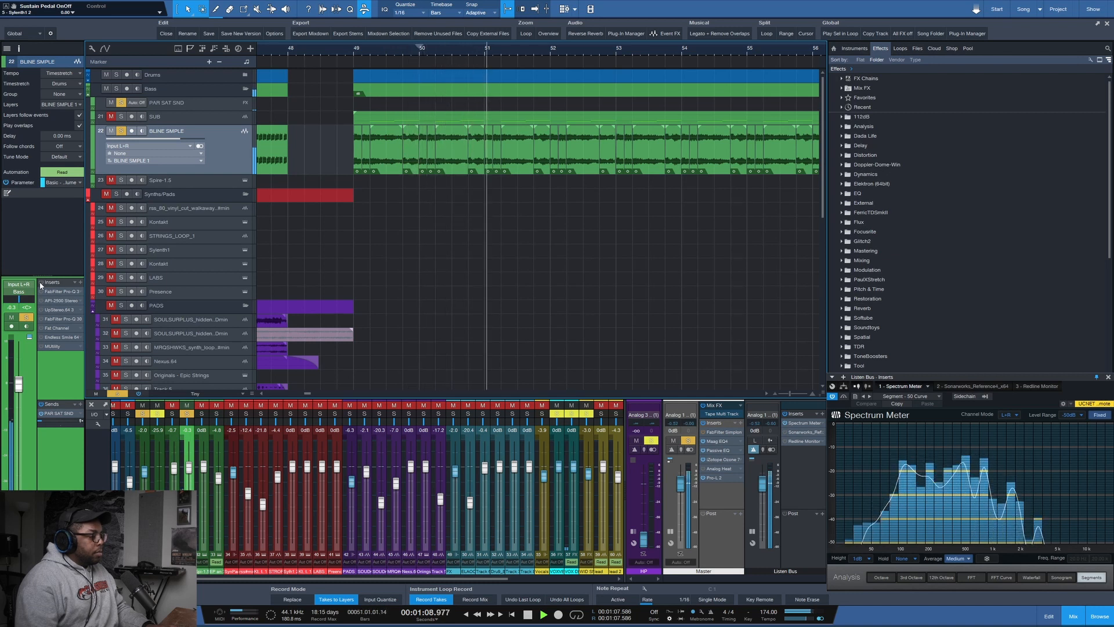
{"action": "key", "text": "space"}
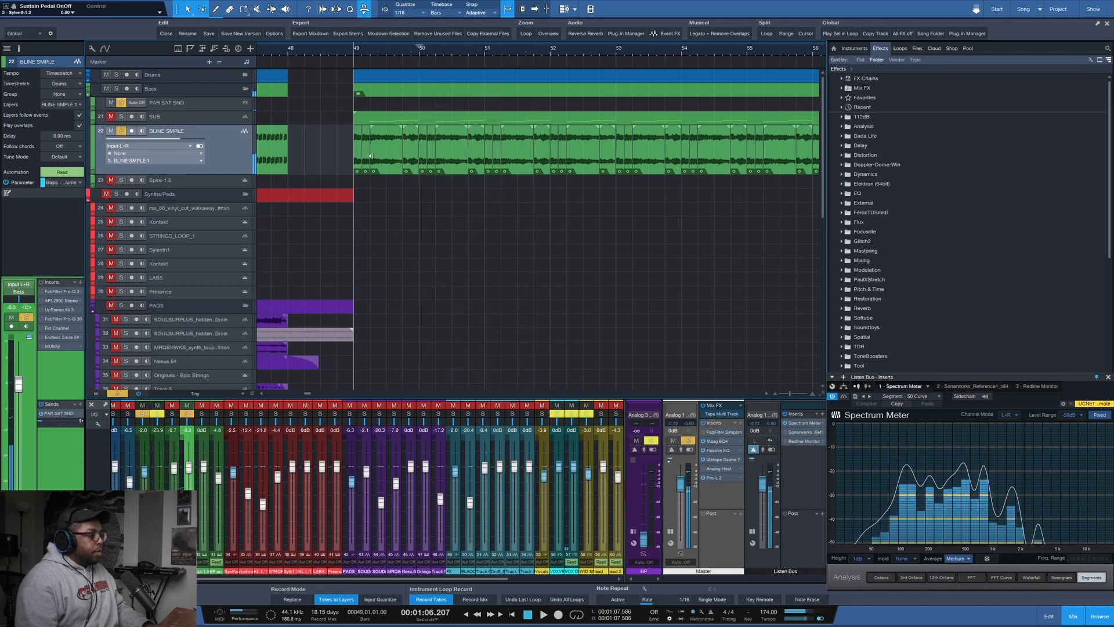
- Locate the source file of the bass event just after bar 49 in the Pool and close the Spectrum Meter panel
{"action": "right_click", "coordinate": [373, 156]}
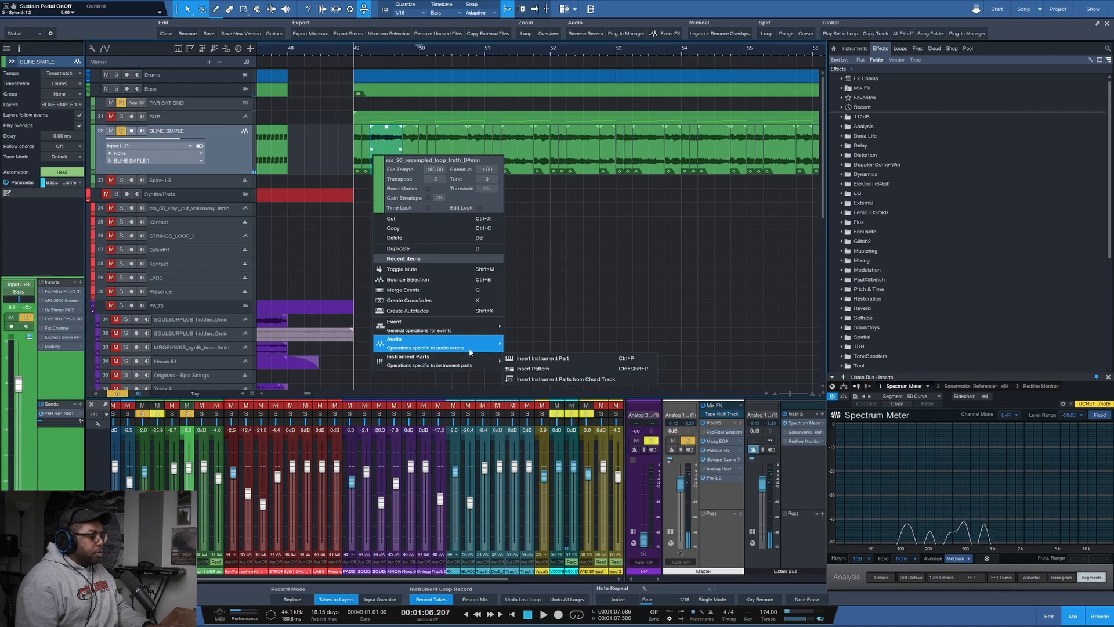
{"action": "mouse_move", "coordinate": [441, 344]}
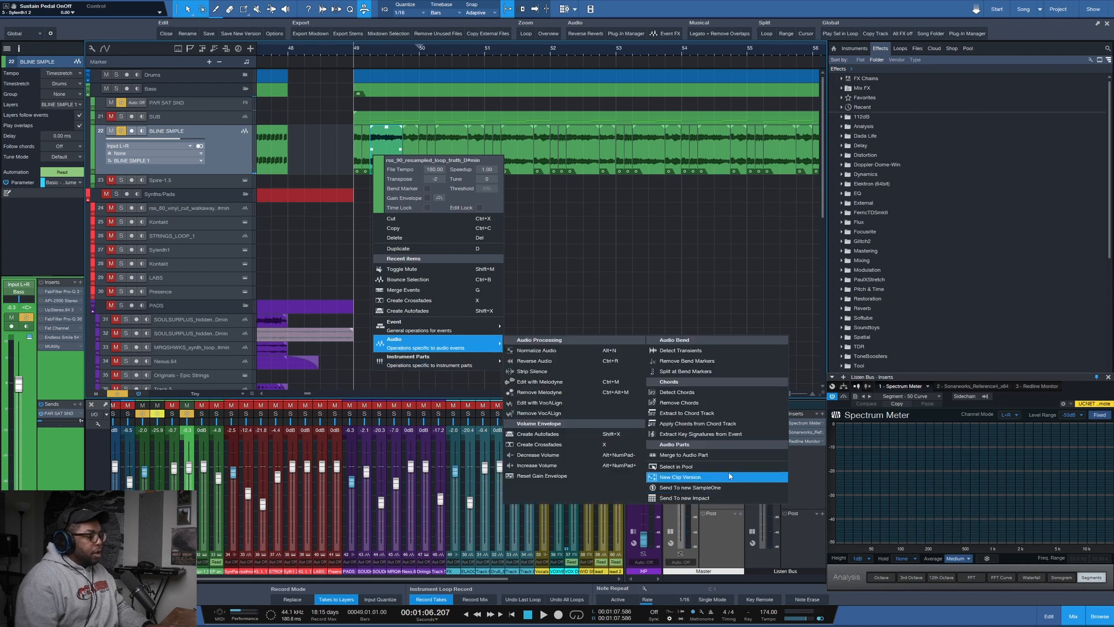
{"action": "left_click", "coordinate": [697, 467]}
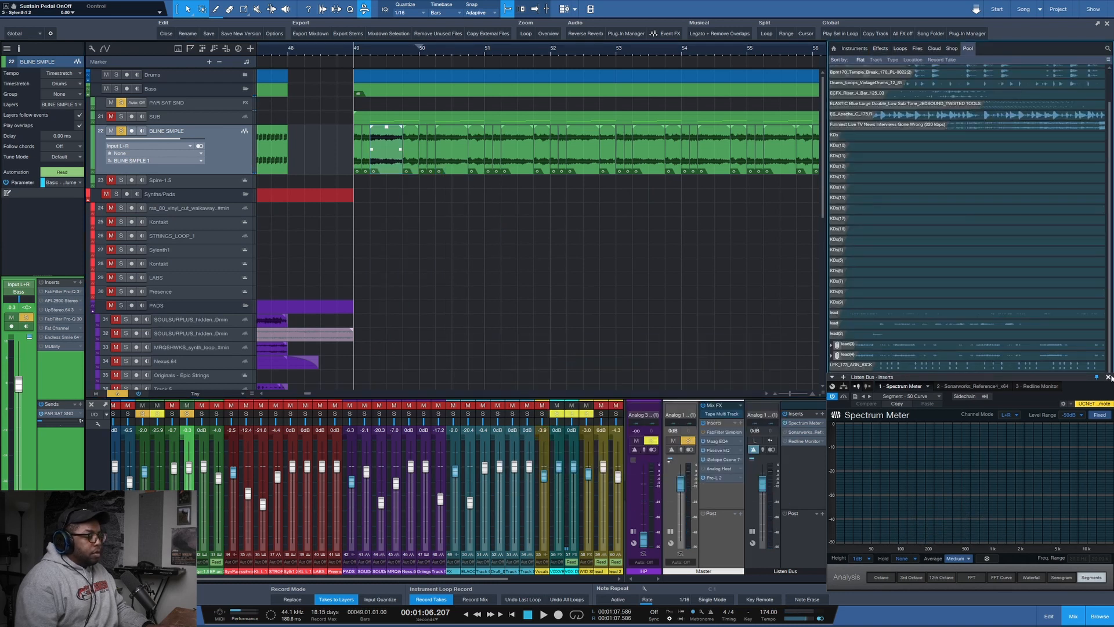
{"action": "left_click", "coordinate": [1109, 376]}
{"action": "left_click", "coordinate": [887, 535]}
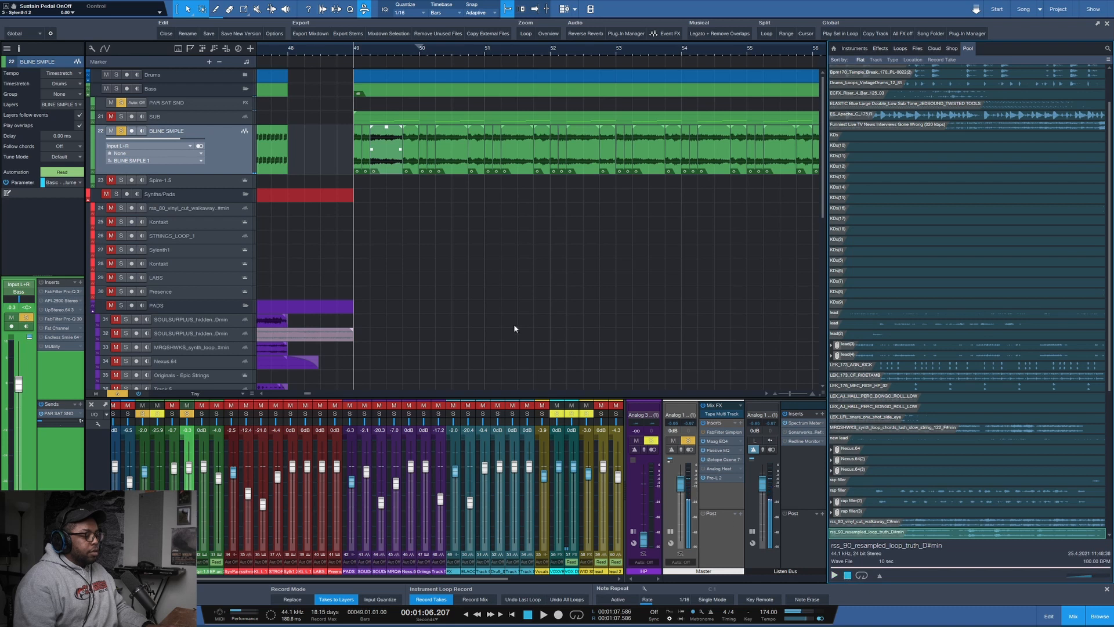
- Check the clip settings of the bass event just after bar 49, including its transposition, and play the line
{"action": "right_click", "coordinate": [376, 156]}
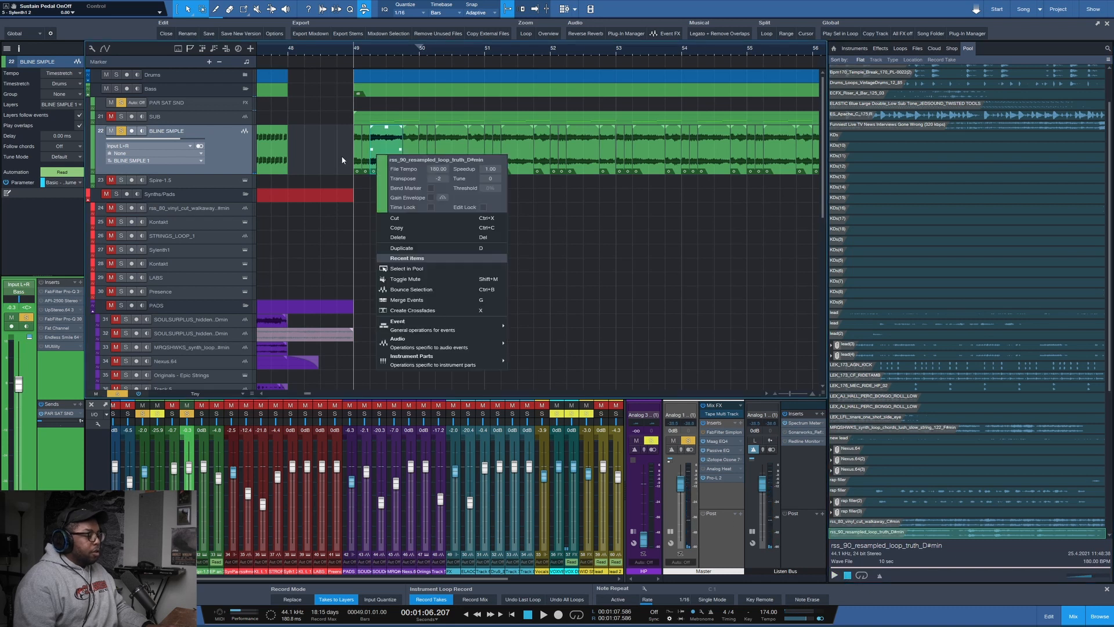
{"action": "left_click", "coordinate": [329, 160]}
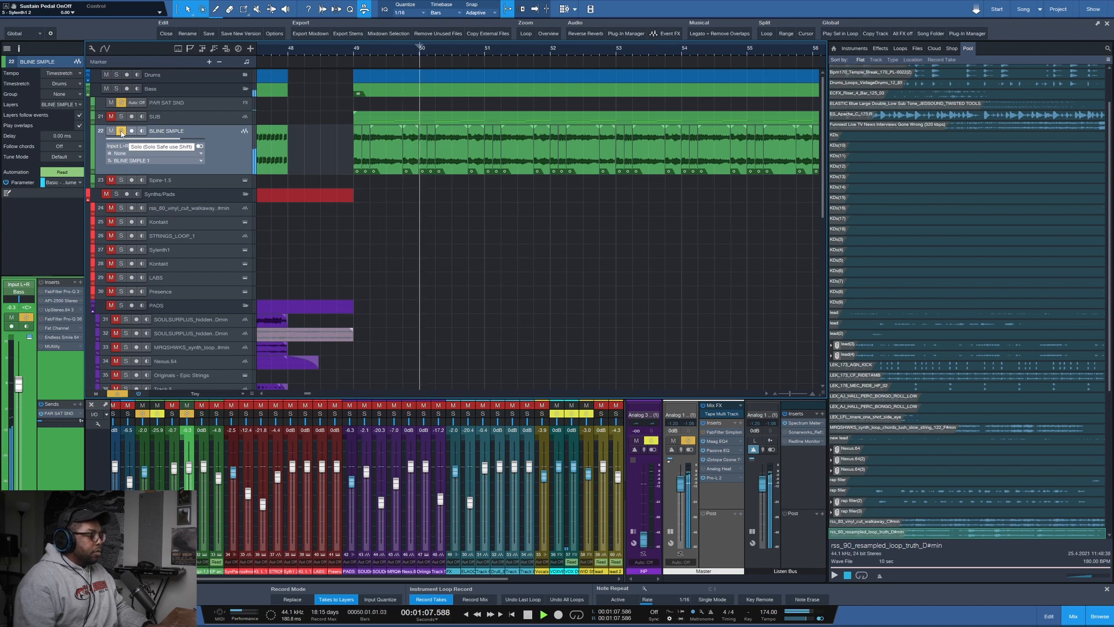
{"action": "scroll", "coordinate": [346, 53], "scroll_direction": "down", "scroll_amount": 3}
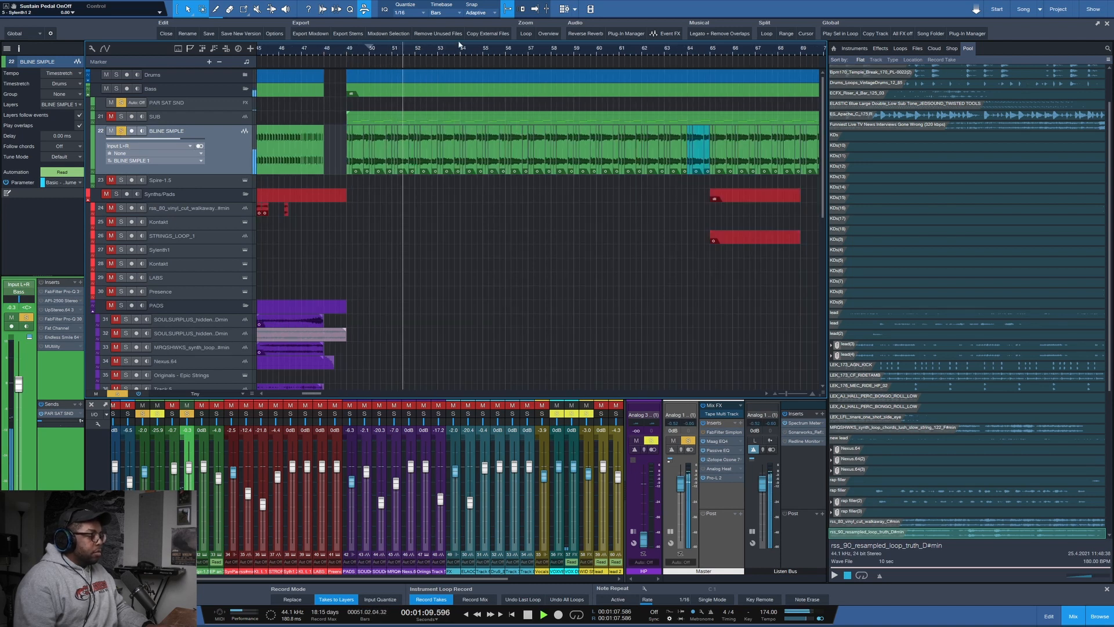
{"action": "scroll", "coordinate": [700, 52], "scroll_direction": "up", "scroll_amount": 3}
{"action": "key", "text": "space"}
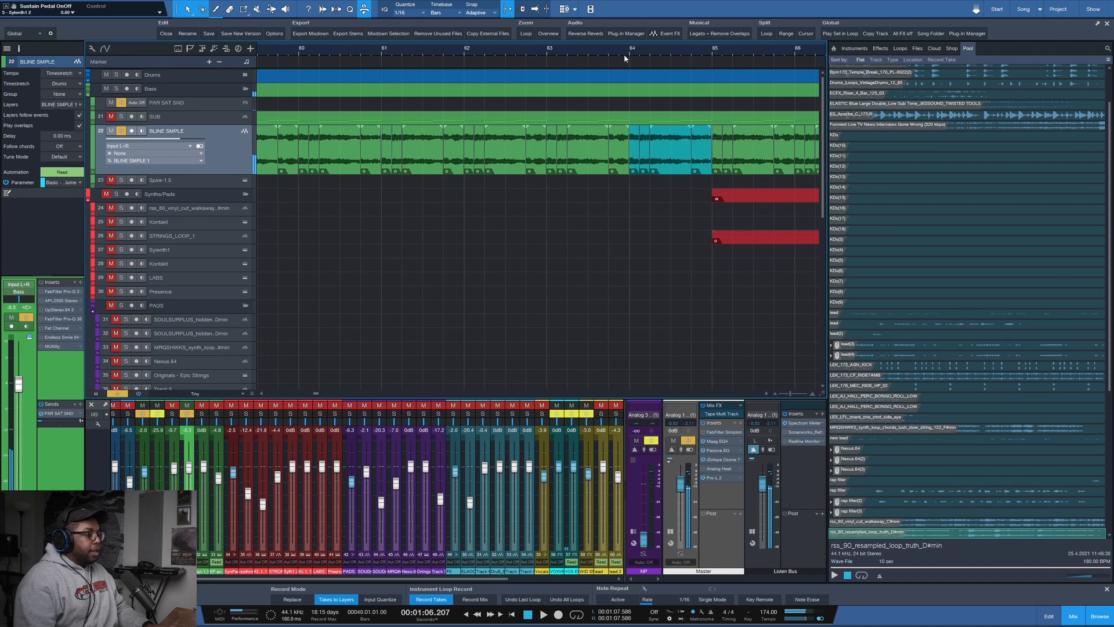
- Inspect the transposition of the cyan BLINE SMPLE event at bar 64 and audition that section
{"action": "right_click", "coordinate": [657, 160]}
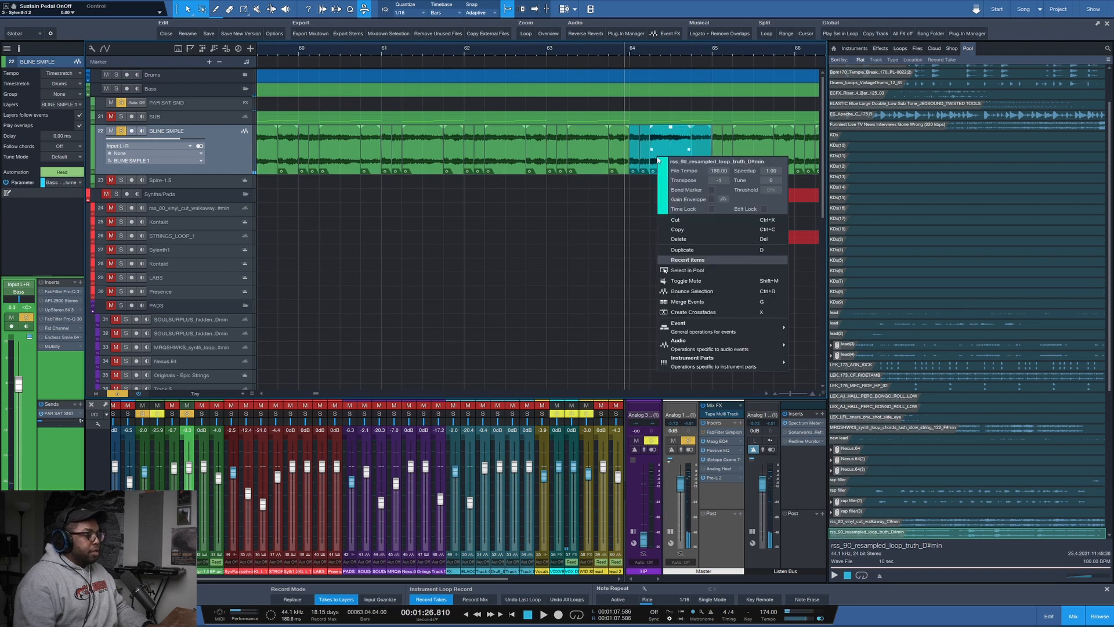
{"action": "right_click", "coordinate": [699, 151]}
{"action": "left_click", "coordinate": [624, 201]}
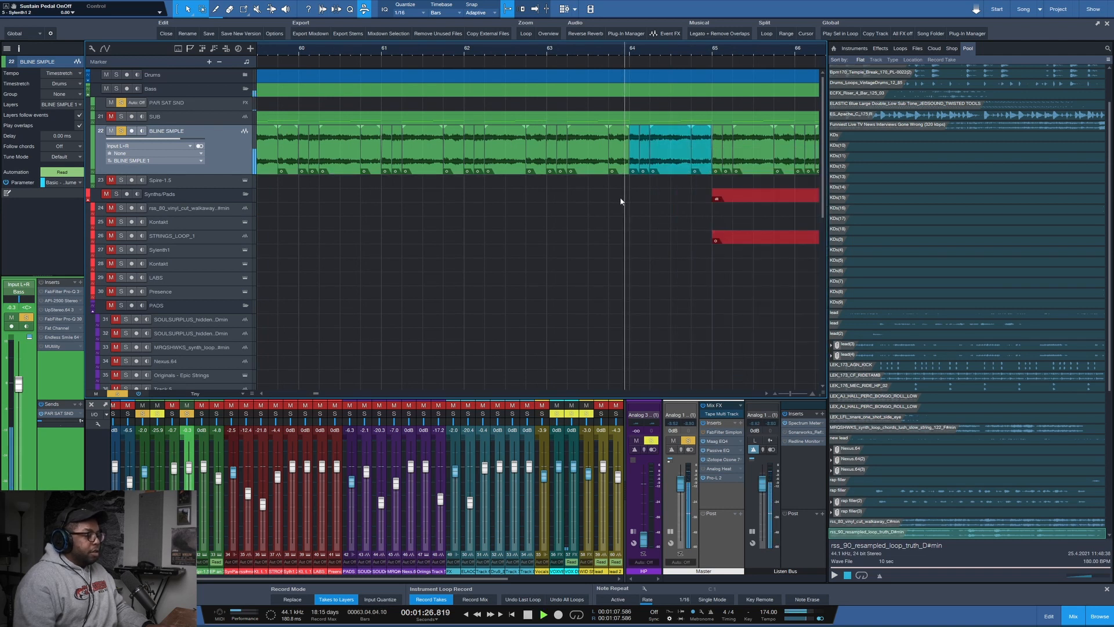
{"action": "scroll", "coordinate": [621, 49], "scroll_direction": "down", "scroll_amount": 5}
{"action": "scroll", "coordinate": [623, 50], "scroll_direction": "down", "scroll_amount": 2}
{"action": "scroll", "coordinate": [622, 51], "scroll_direction": "up", "scroll_amount": 5}
{"action": "scroll", "coordinate": [623, 51], "scroll_direction": "down", "scroll_amount": 2}
{"action": "key", "text": "space"}
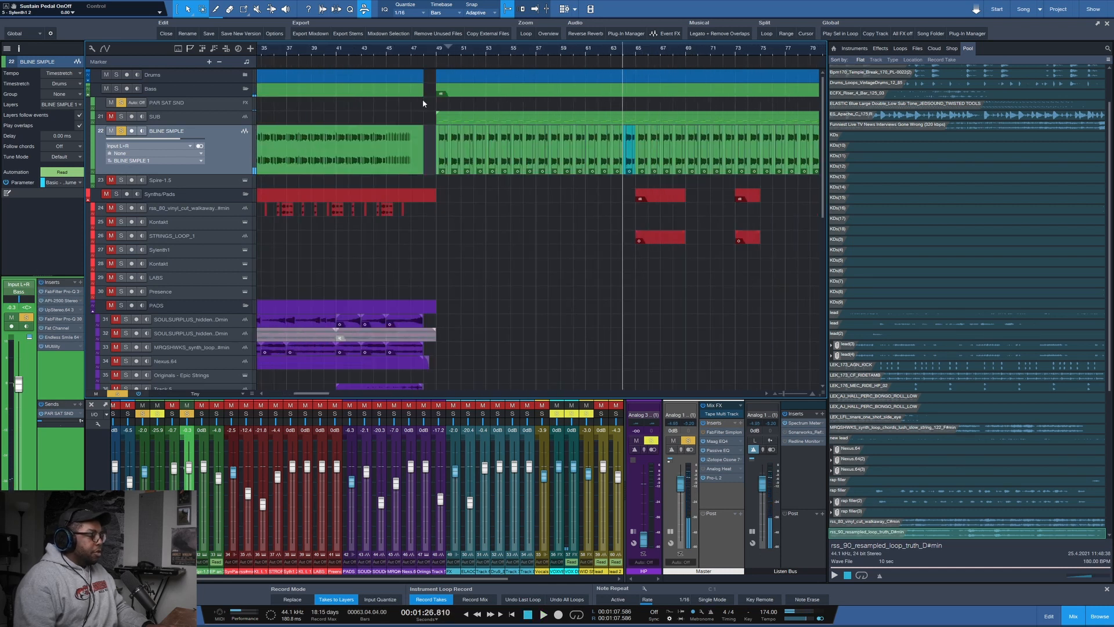
- Play the soloed BLINE SMPLE track from the gap's end at bar 49, then stop
{"action": "left_click", "coordinate": [437, 50]}
{"action": "key", "text": "space"}
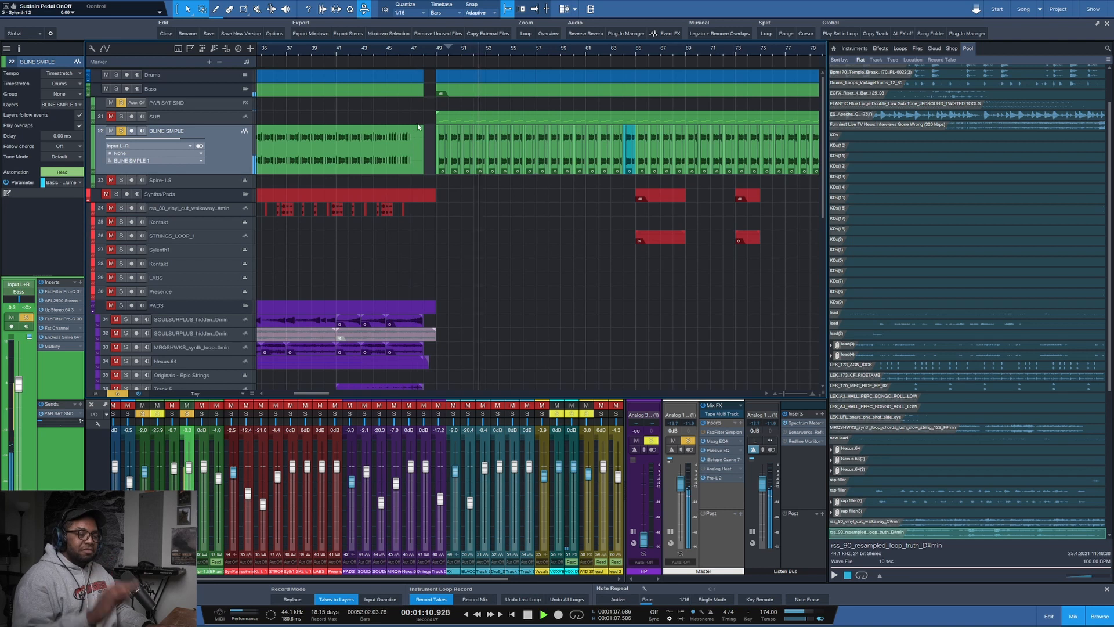
{"action": "key", "text": "space"}
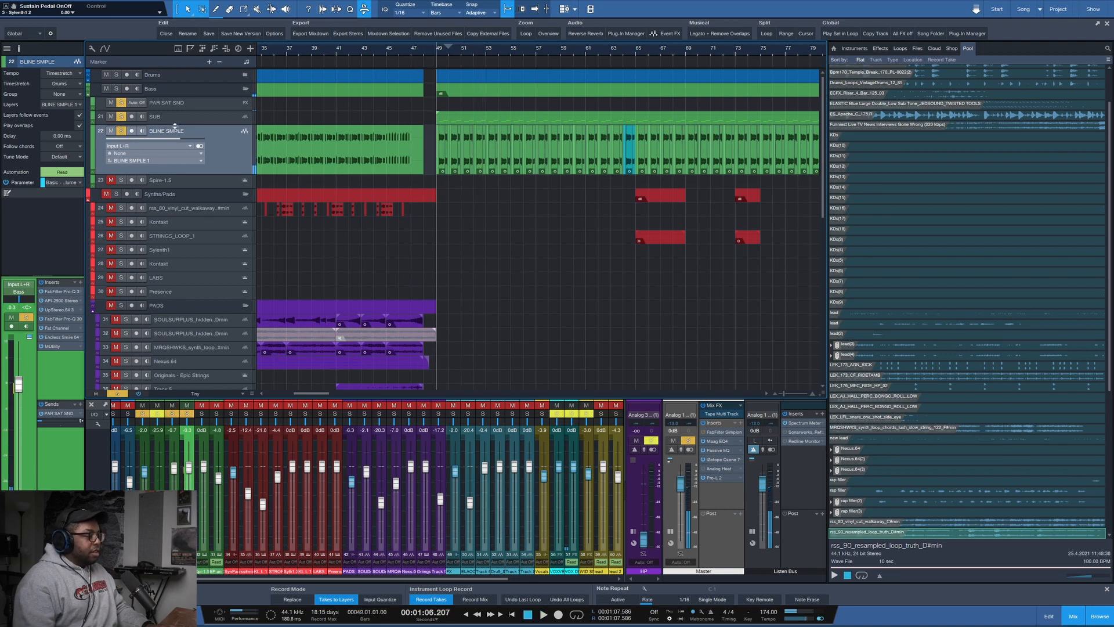
- Enlarge the SUB track lane and audition SUB from bar 49 with BLINE SMPLE muted and unmuted
{"action": "left_click_drag", "start_coordinate": [174, 131], "coordinate": [165, 160]}
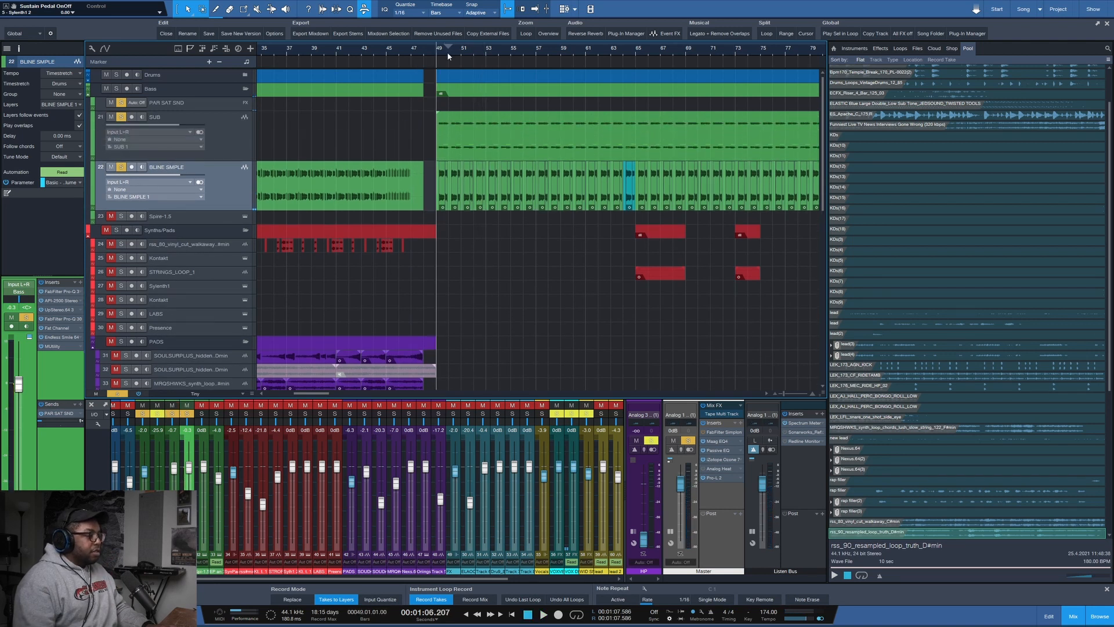
{"action": "scroll", "coordinate": [449, 56], "scroll_direction": "up", "scroll_amount": 5}
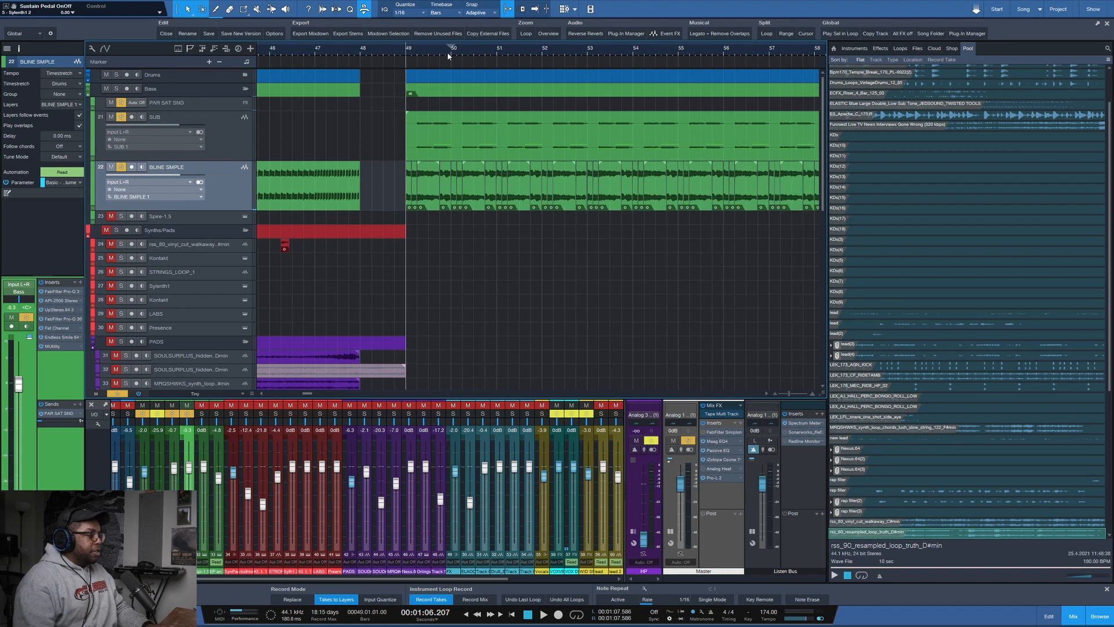
{"action": "key", "text": "space"}
{"action": "left_click", "coordinate": [112, 167]}
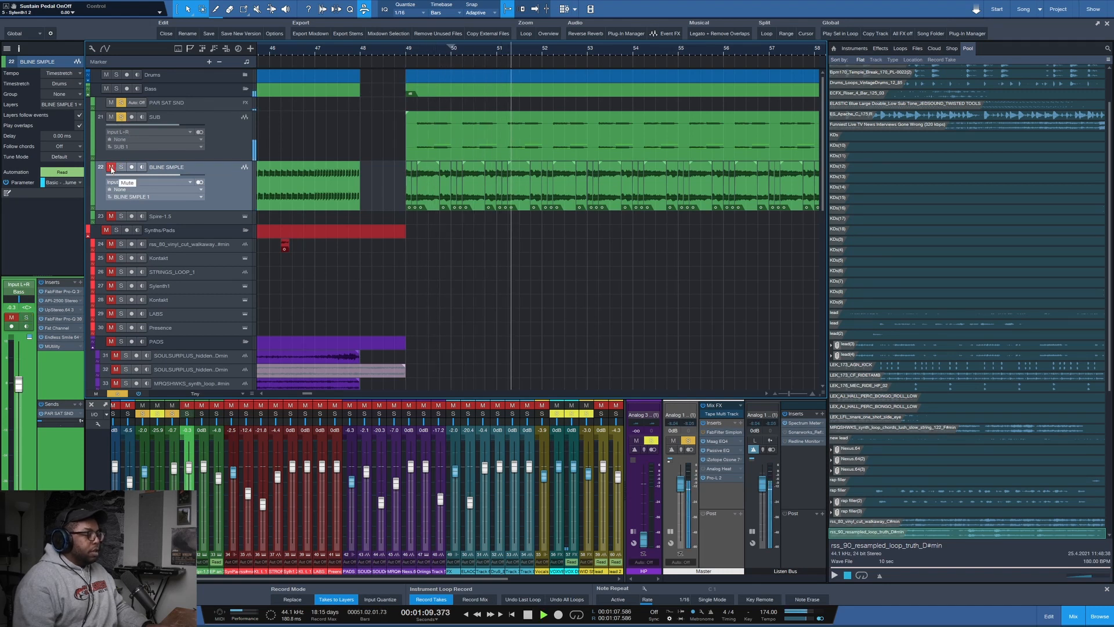
{"action": "left_click", "coordinate": [121, 167]}
{"action": "left_click", "coordinate": [111, 167]}
- Listen to the SUB and BLINE SMPLE tracks together around bar 145, then return to the full song overview
{"action": "scroll", "coordinate": [439, 47], "scroll_direction": "down", "scroll_amount": 5}
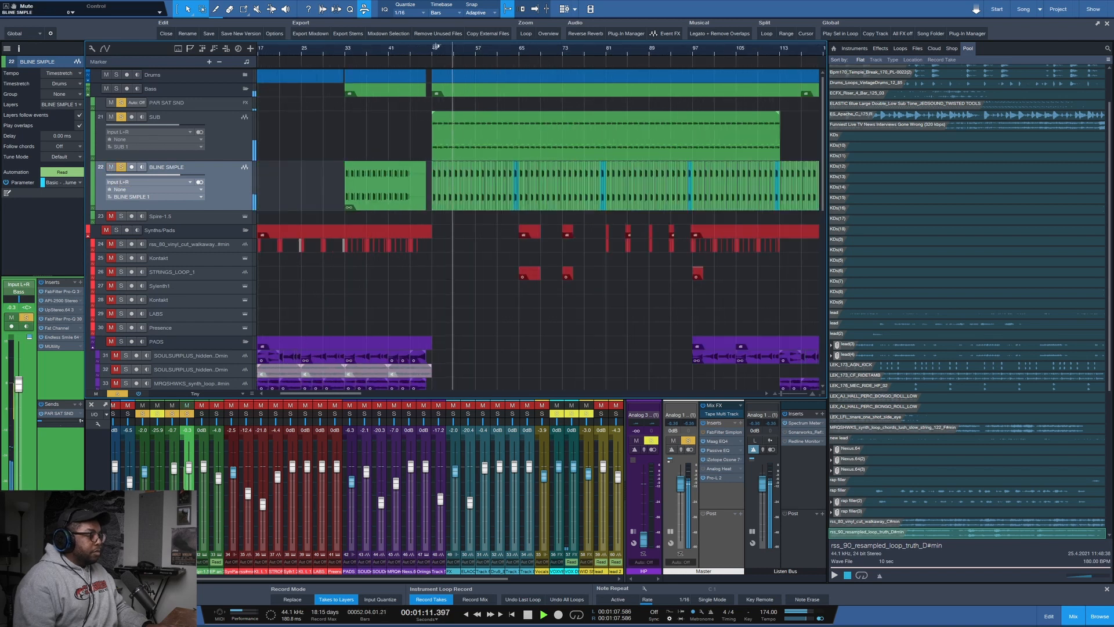
{"action": "scroll", "coordinate": [439, 47], "scroll_direction": "down", "scroll_amount": 2}
{"action": "scroll", "coordinate": [561, 53], "scroll_direction": "up", "scroll_amount": 8}
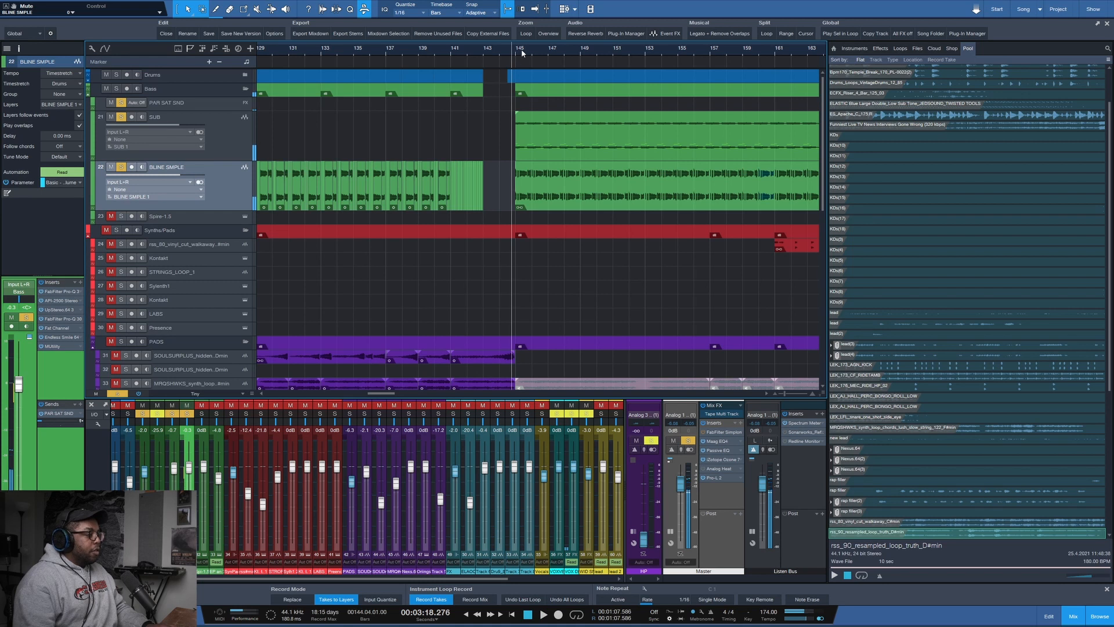
{"action": "scroll", "coordinate": [522, 53], "scroll_direction": "up", "scroll_amount": 5}
{"action": "key", "text": "space"}
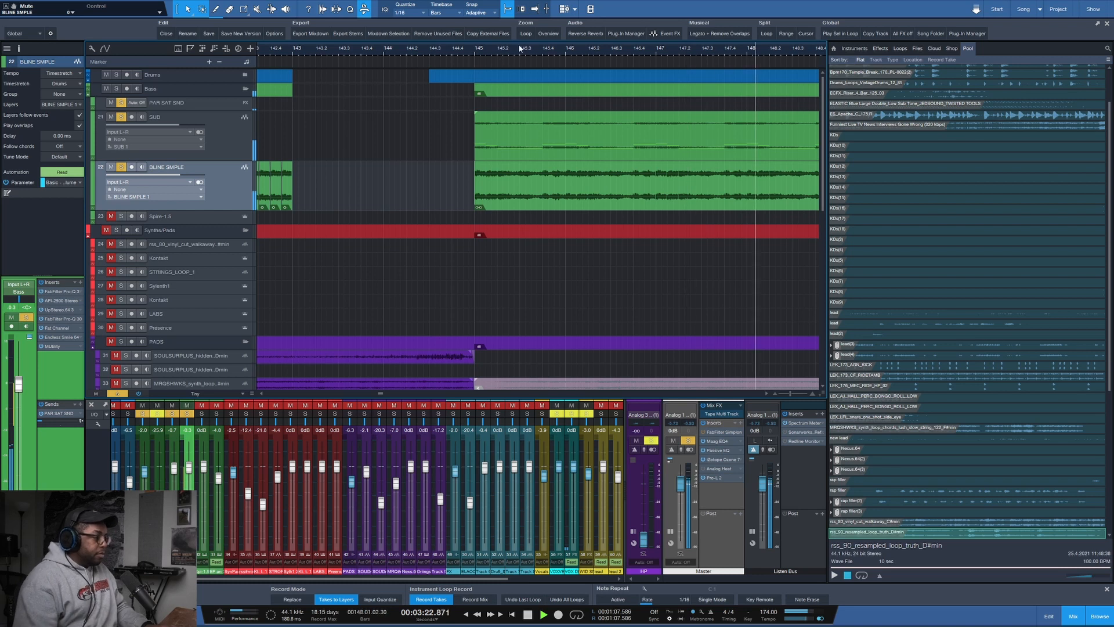
{"action": "left_click", "coordinate": [544, 35]}
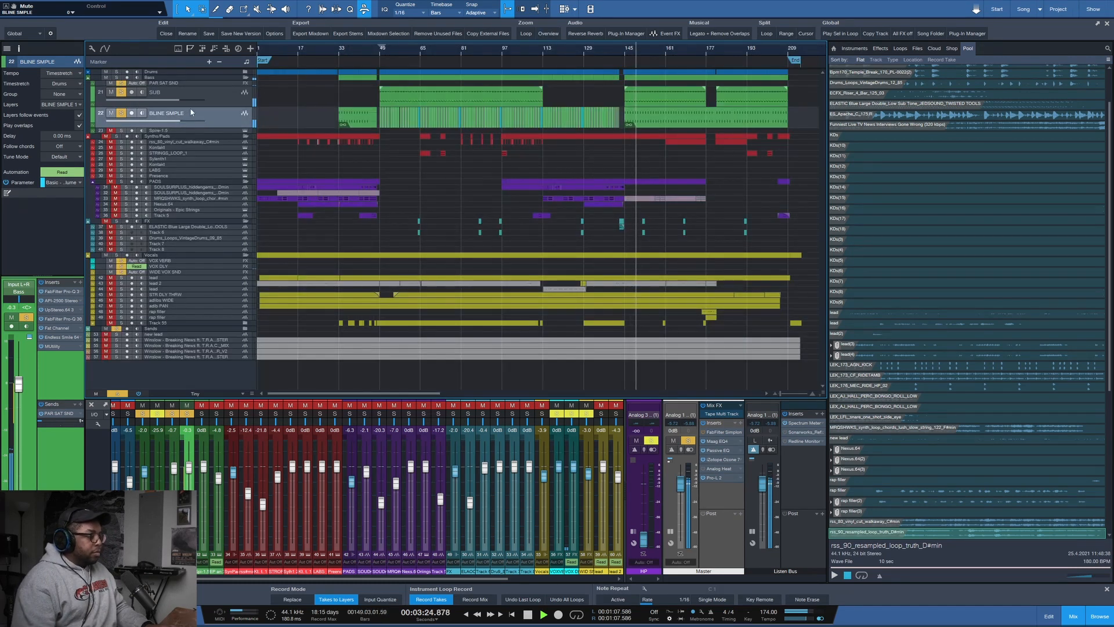
{"action": "key", "text": "space"}
- Enlarge the SUB and BLINE SMPLE lanes in the song overview
{"action": "left_click", "coordinate": [211, 101]}
{"action": "left_click", "coordinate": [217, 119]}
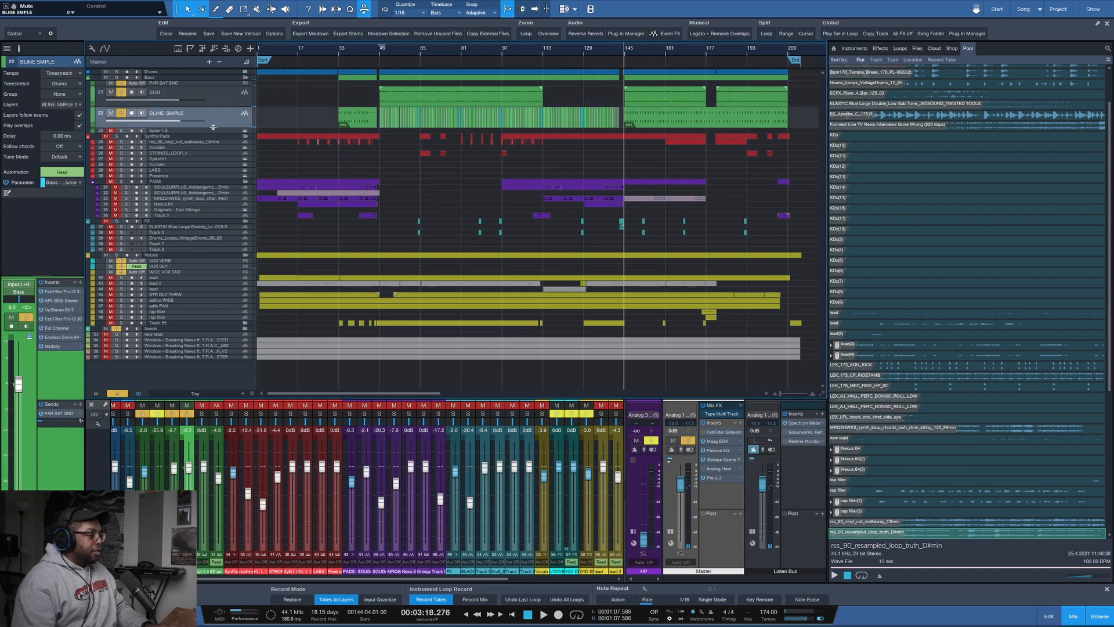
{"action": "left_click_drag", "start_coordinate": [213, 129], "coordinate": [221, 117]}
{"action": "left_click", "coordinate": [224, 106]}
{"action": "left_click", "coordinate": [219, 127]}
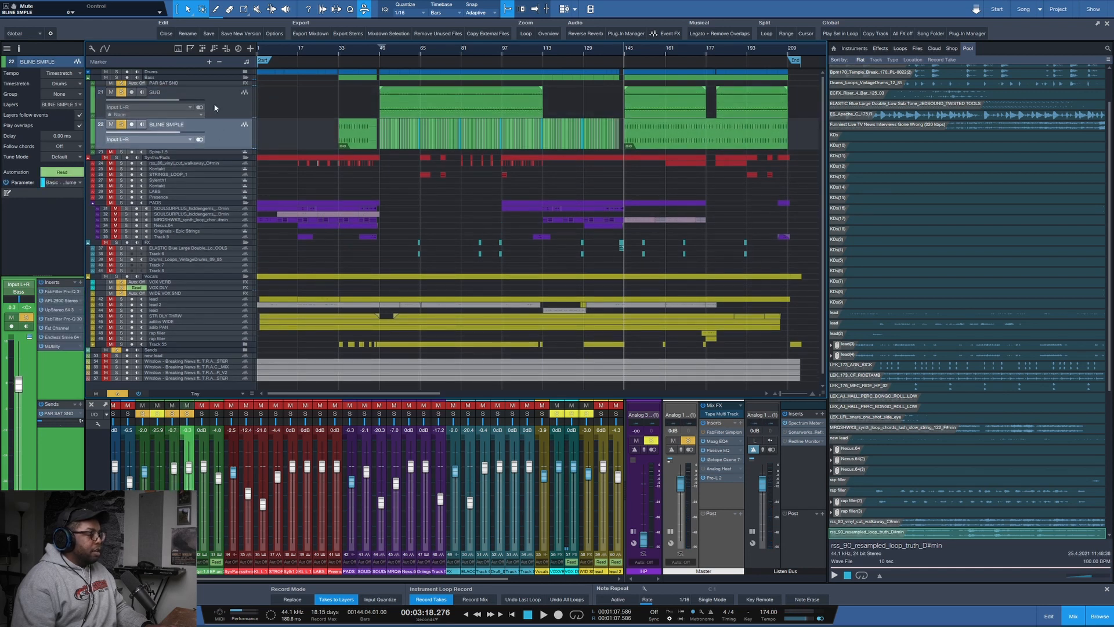
- Unsolo the Bass tracks and expand the Drums folder to show its individual tracks
{"action": "left_click", "coordinate": [118, 74]}
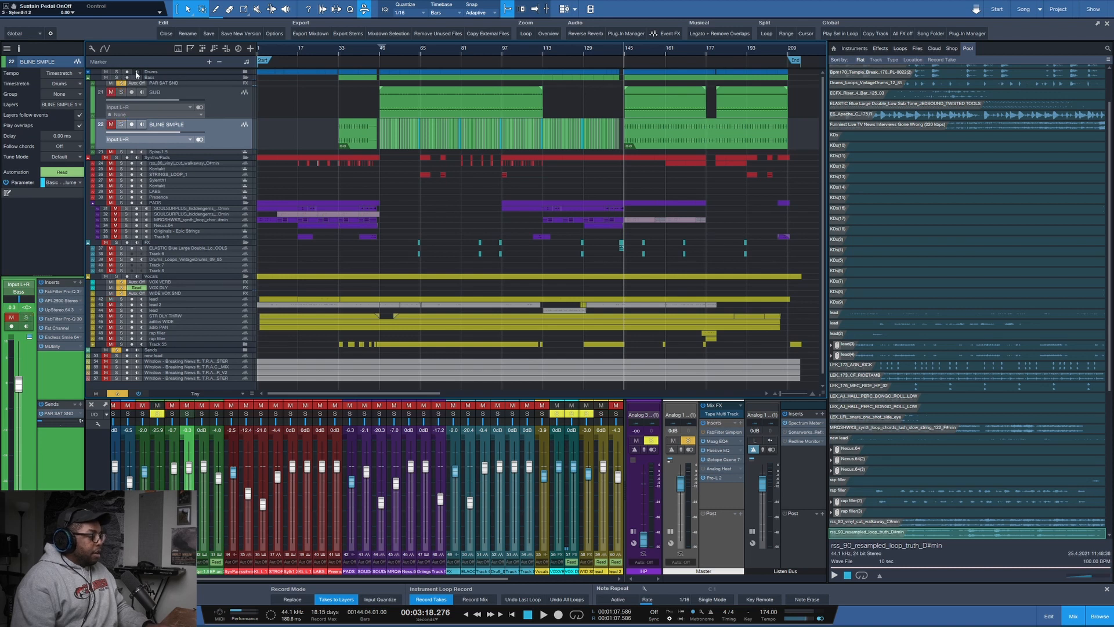
{"action": "left_click", "coordinate": [246, 74]}
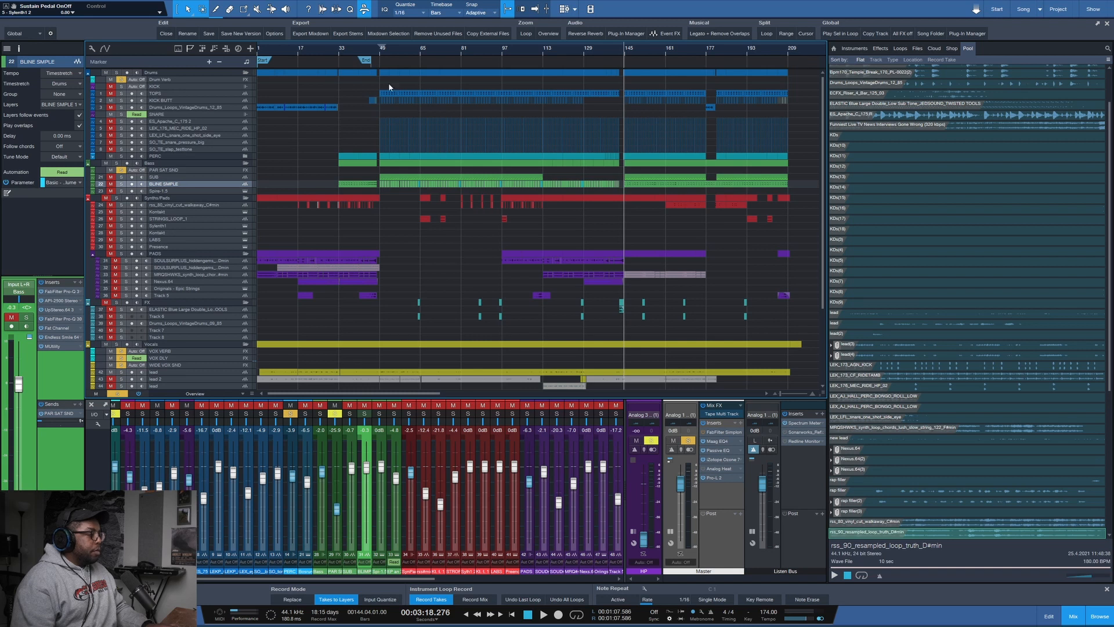
- Solo the Drums folder and audition the full drum group from bar 49
{"action": "left_click_drag", "start_coordinate": [359, 156], "coordinate": [448, 47]}
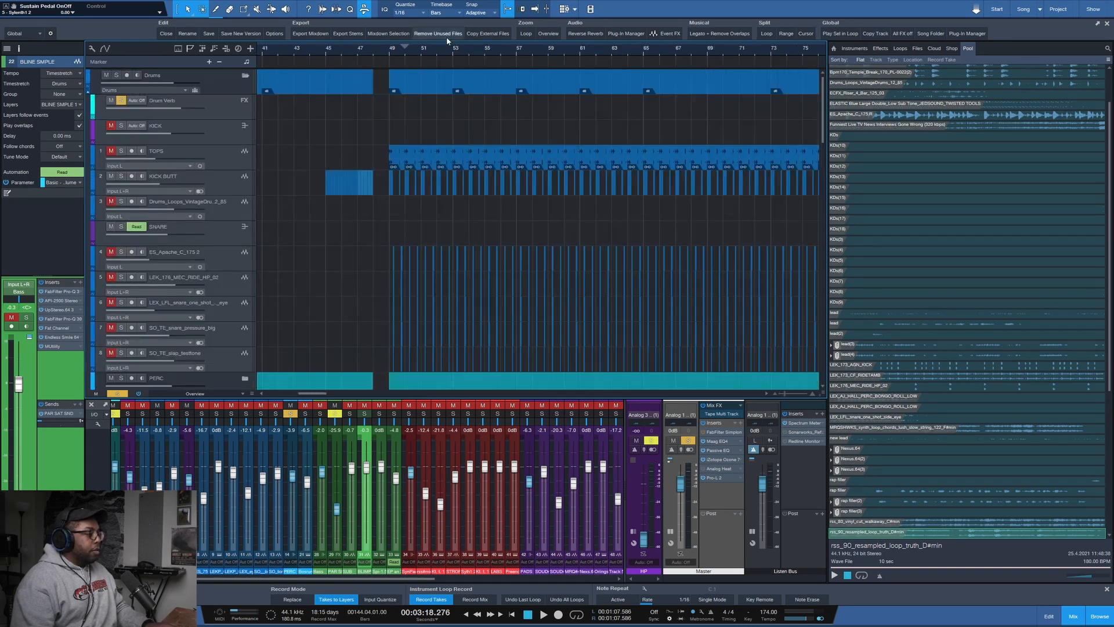
{"action": "left_click", "coordinate": [117, 75]}
{"action": "key", "text": "space"}
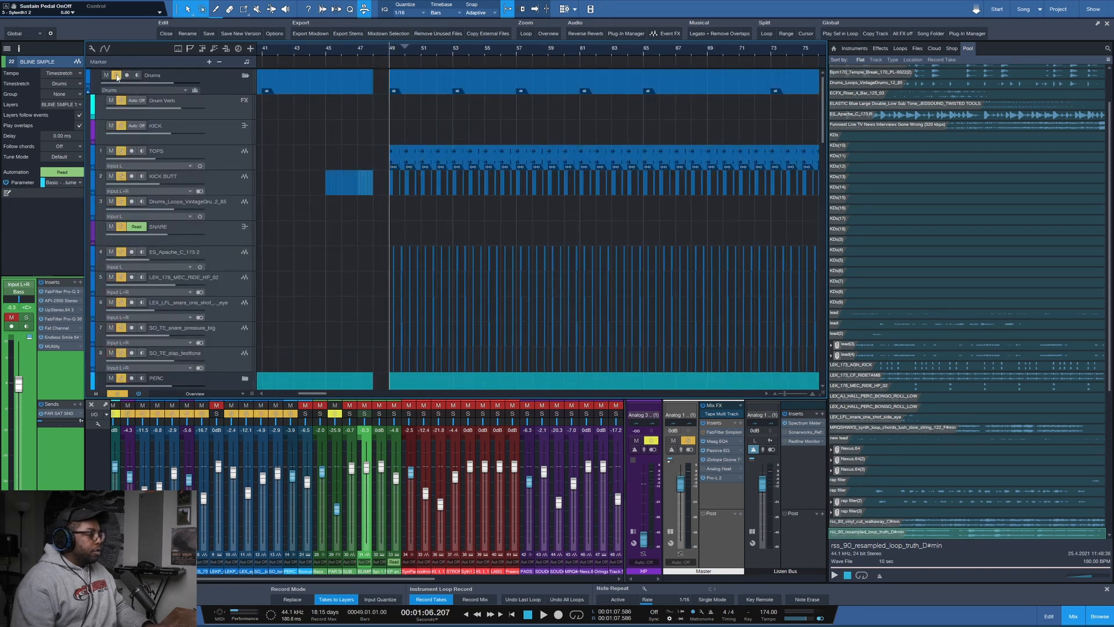
{"action": "scroll", "coordinate": [324, 130], "scroll_direction": "down", "scroll_amount": 3}
{"action": "scroll", "coordinate": [324, 130], "scroll_direction": "up", "scroll_amount": 2}
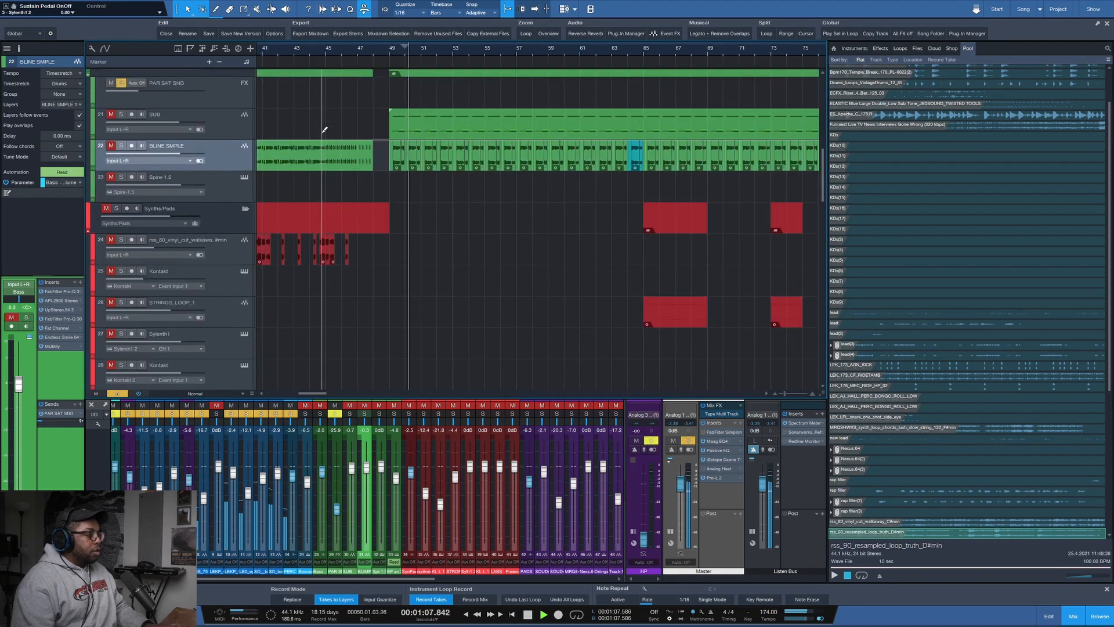
{"action": "scroll", "coordinate": [324, 130], "scroll_direction": "up", "scroll_amount": 10}
{"action": "scroll", "coordinate": [325, 130], "scroll_direction": "up", "scroll_amount": 2}
{"action": "scroll", "coordinate": [324, 130], "scroll_direction": "down", "scroll_amount": 2}
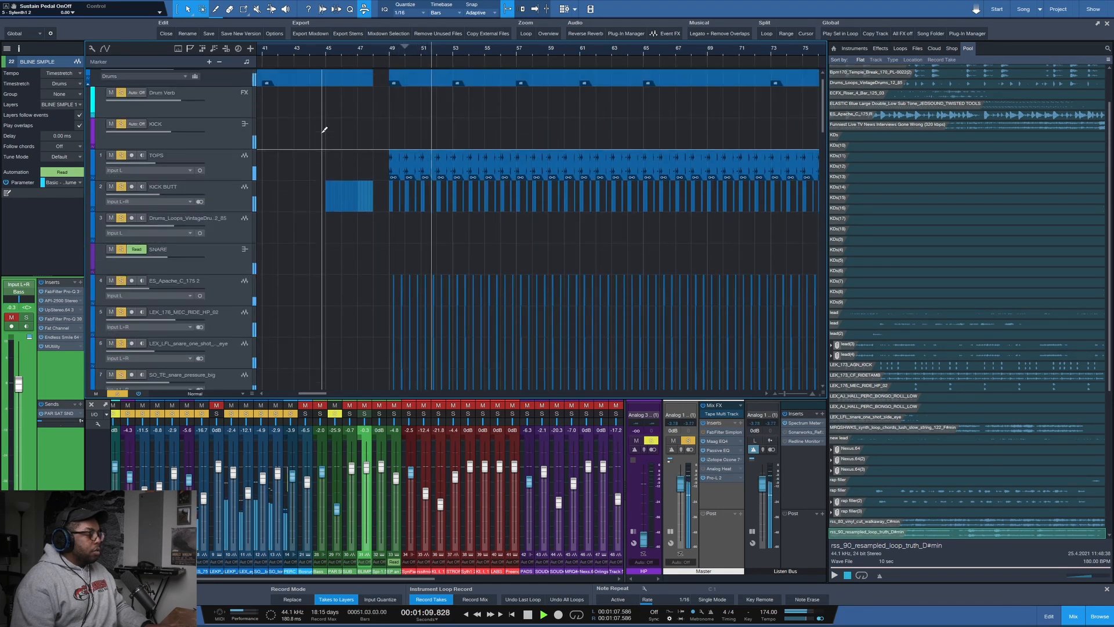
{"action": "scroll", "coordinate": [324, 130], "scroll_direction": "down", "scroll_amount": 1}
{"action": "scroll", "coordinate": [491, 49], "scroll_direction": "up", "scroll_amount": 2}
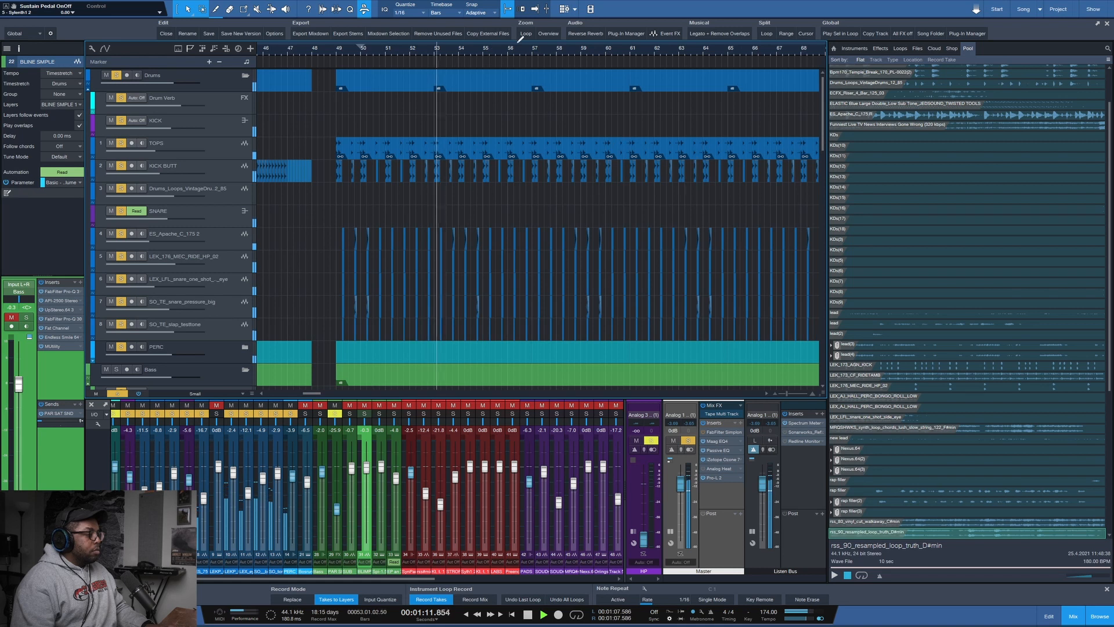
- Loop bars 49 to 57 and audition the TOPS track with the other drum tracks silenced
{"action": "left_click_drag", "start_coordinate": [534, 44], "coordinate": [338, 49]}
{"action": "key", "text": "space"}
{"action": "key", "text": "KP_Divide"}
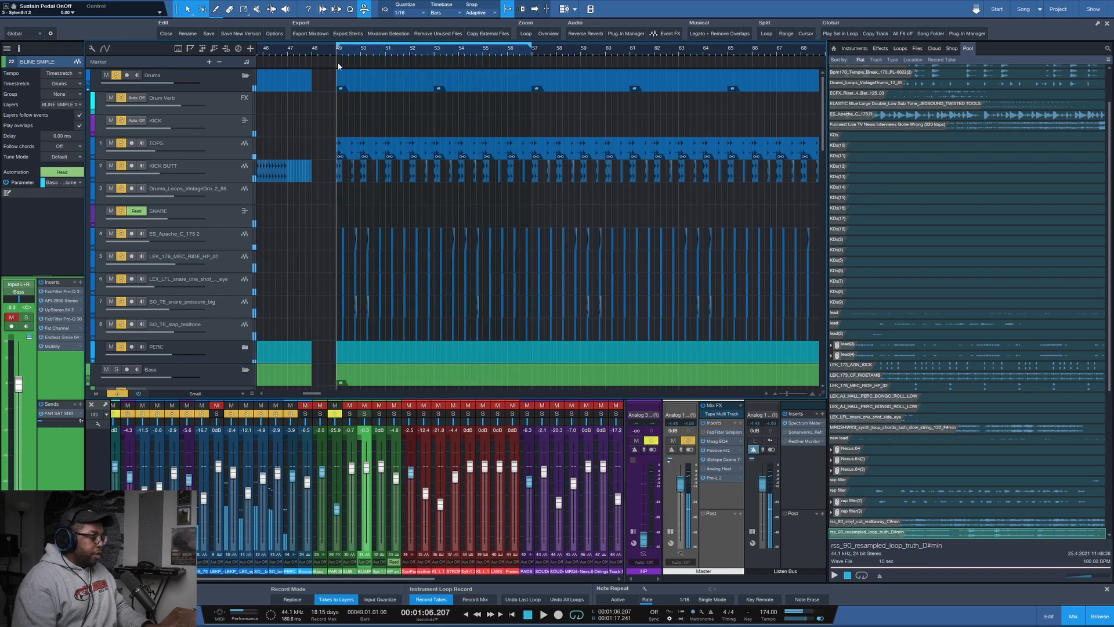
{"action": "left_click", "coordinate": [121, 143], "text": "alt"}
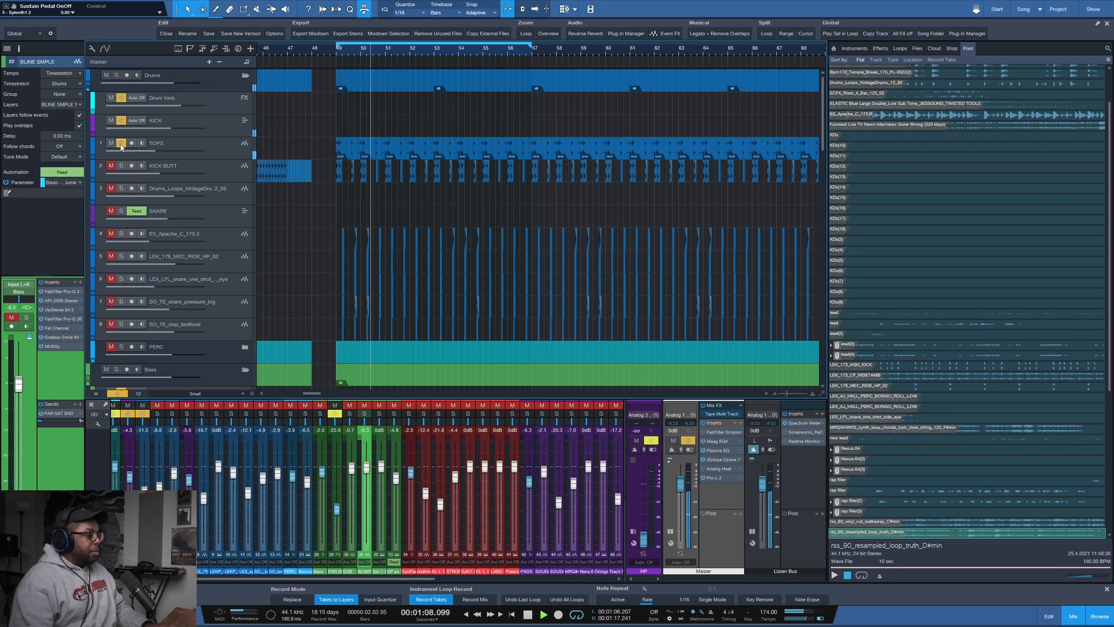
{"action": "key", "text": "space"}
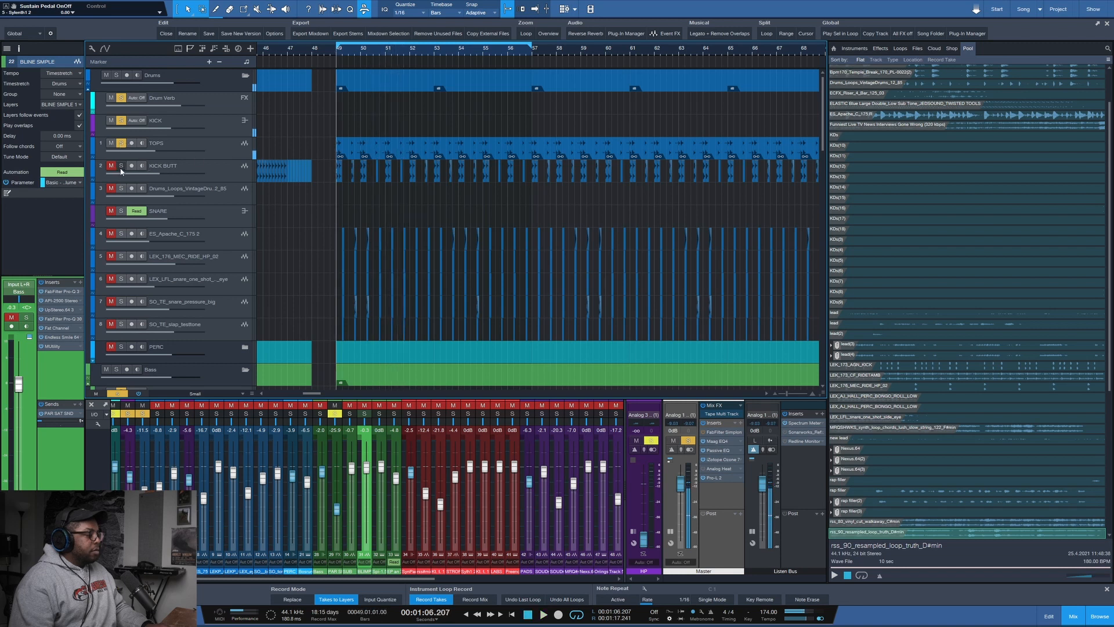
- Audition the KICK BUTT track on its own and check the source sample name of one of its events
{"action": "left_click", "coordinate": [121, 166]}
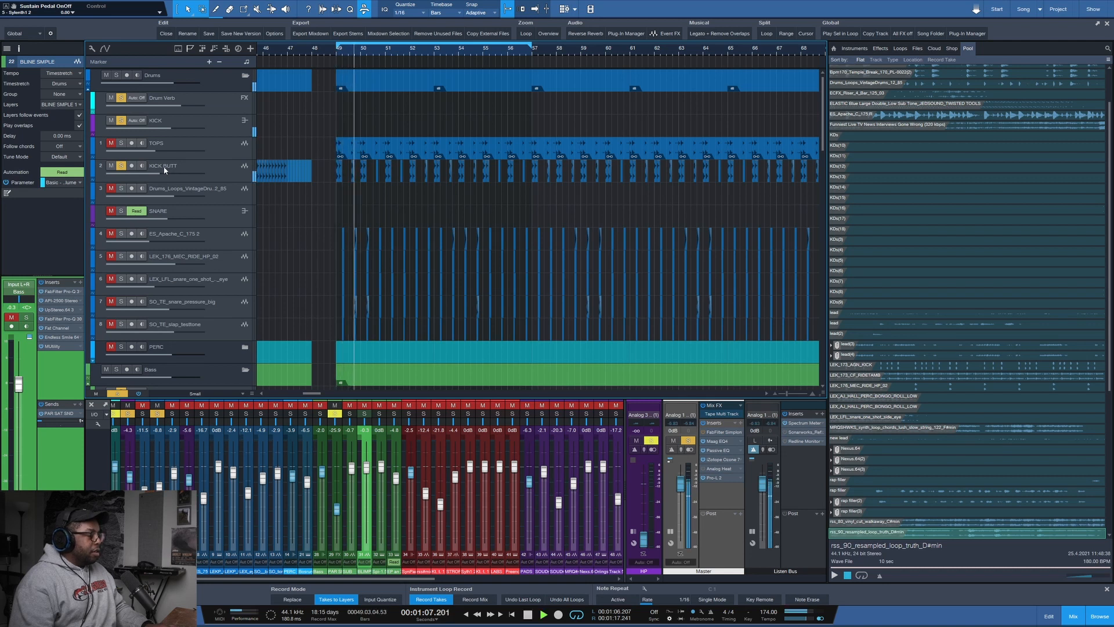
{"action": "left_click", "coordinate": [203, 170]}
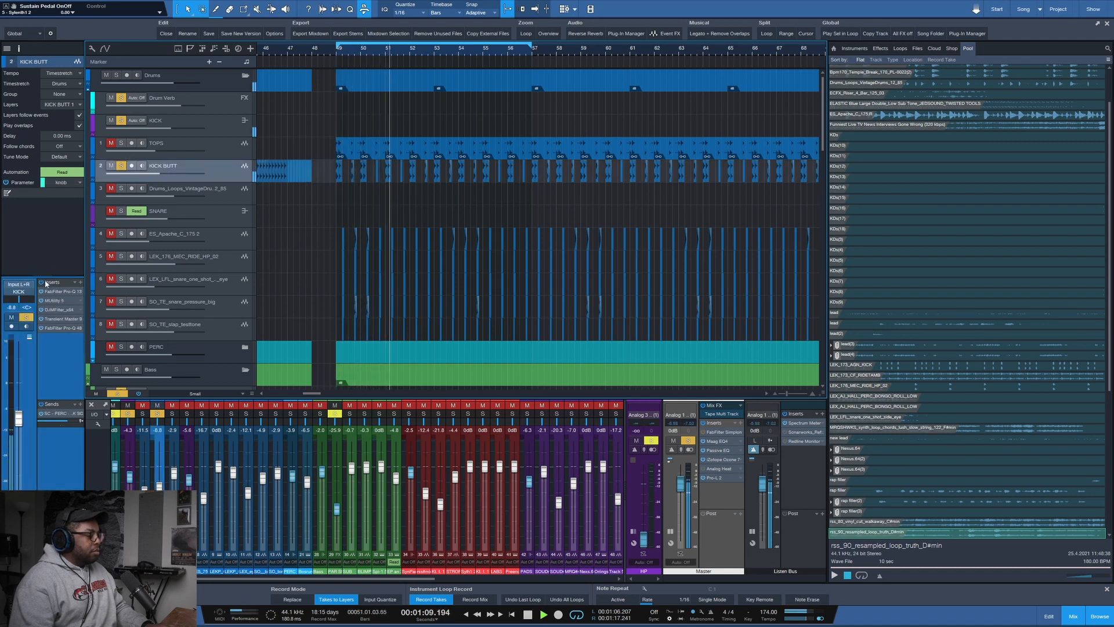
{"action": "right_click", "coordinate": [363, 174]}
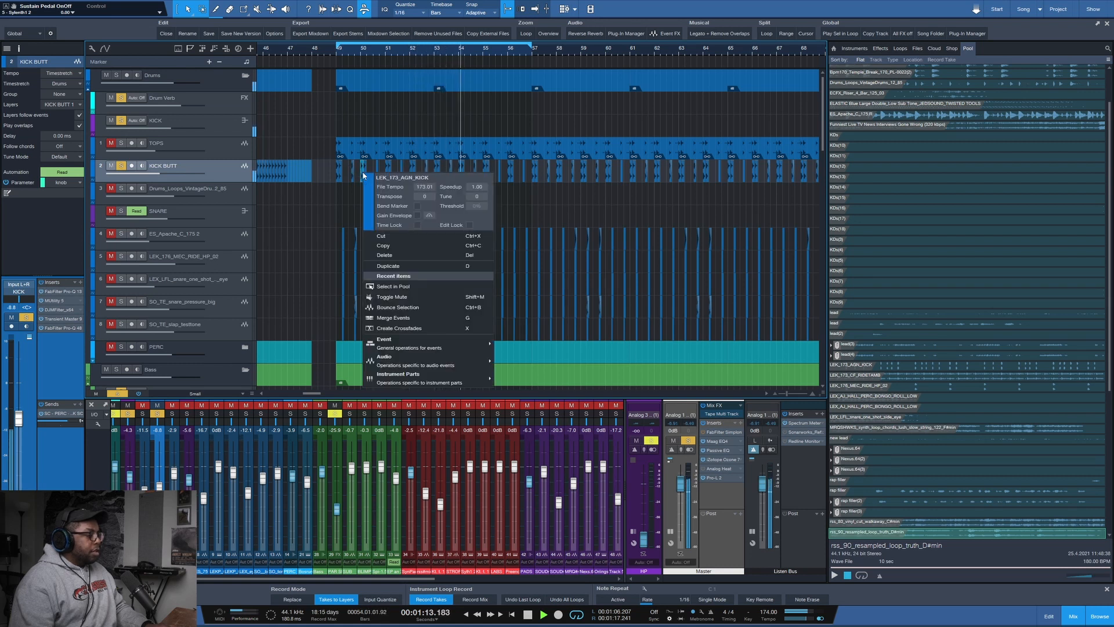
{"action": "left_click", "coordinate": [333, 165]}
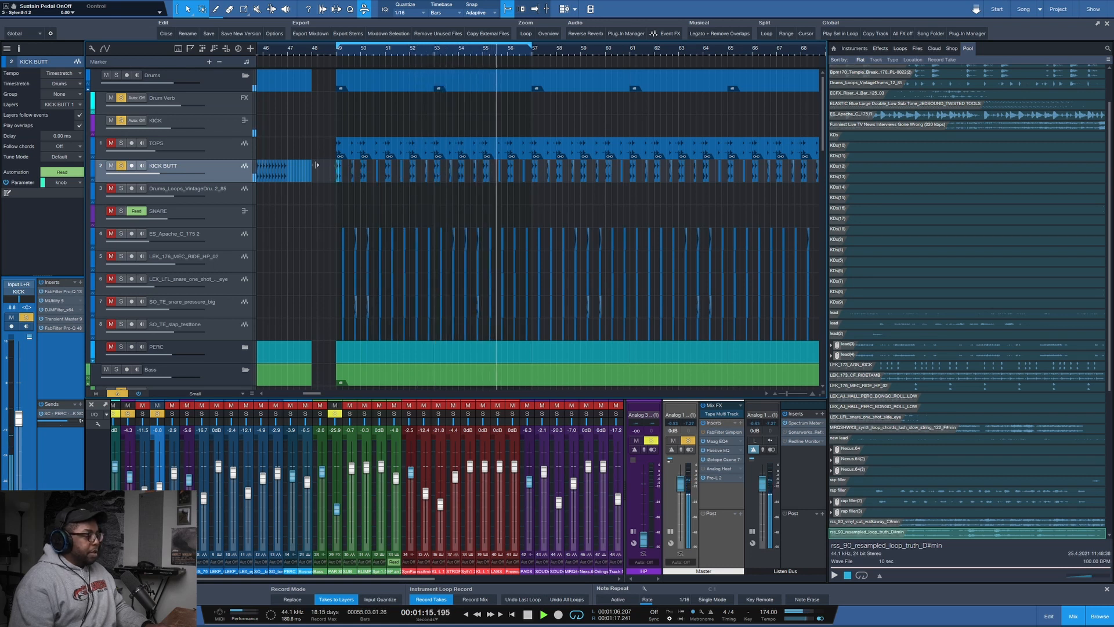
{"action": "key", "text": "space"}
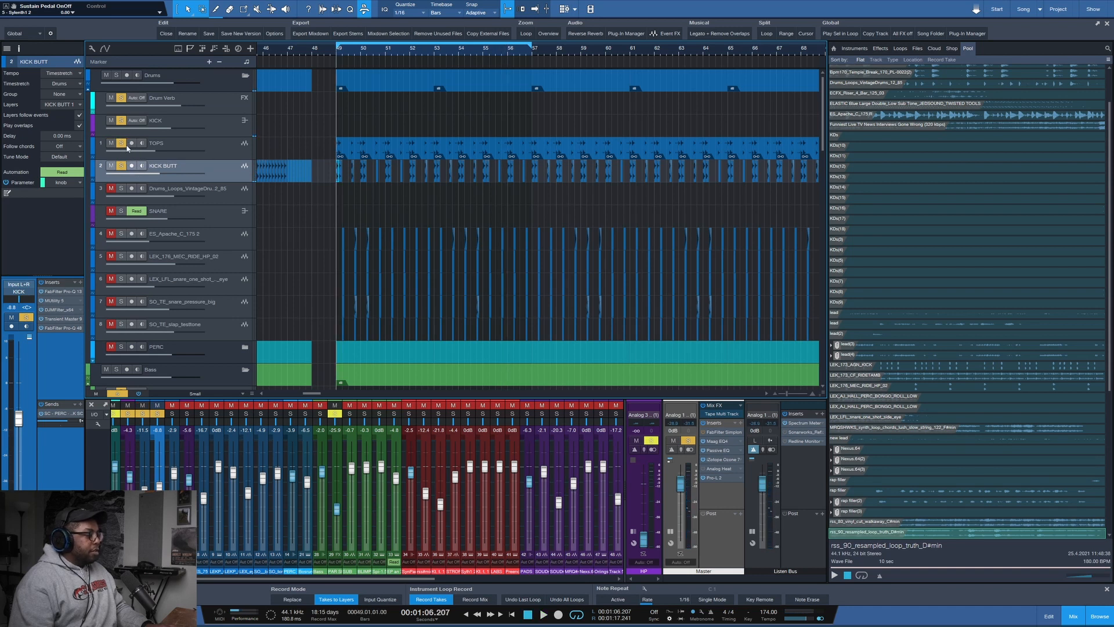
- Compare TOPS playing alone with TOPS and KICK BUTT playing together from bar 49
{"action": "key", "text": "space"}
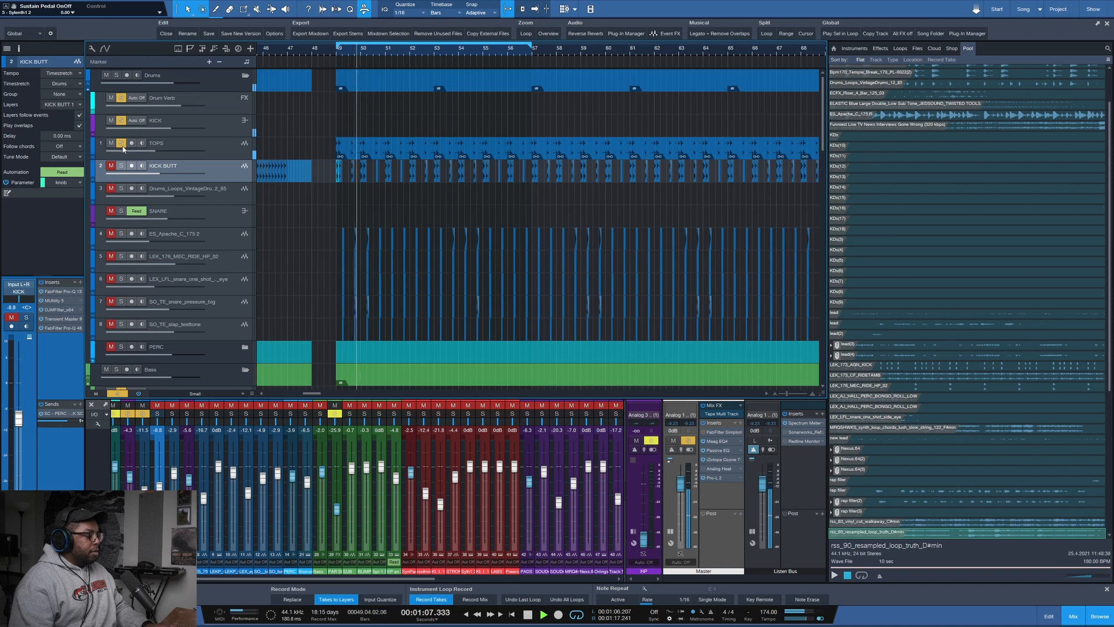
{"action": "key", "text": "space"}
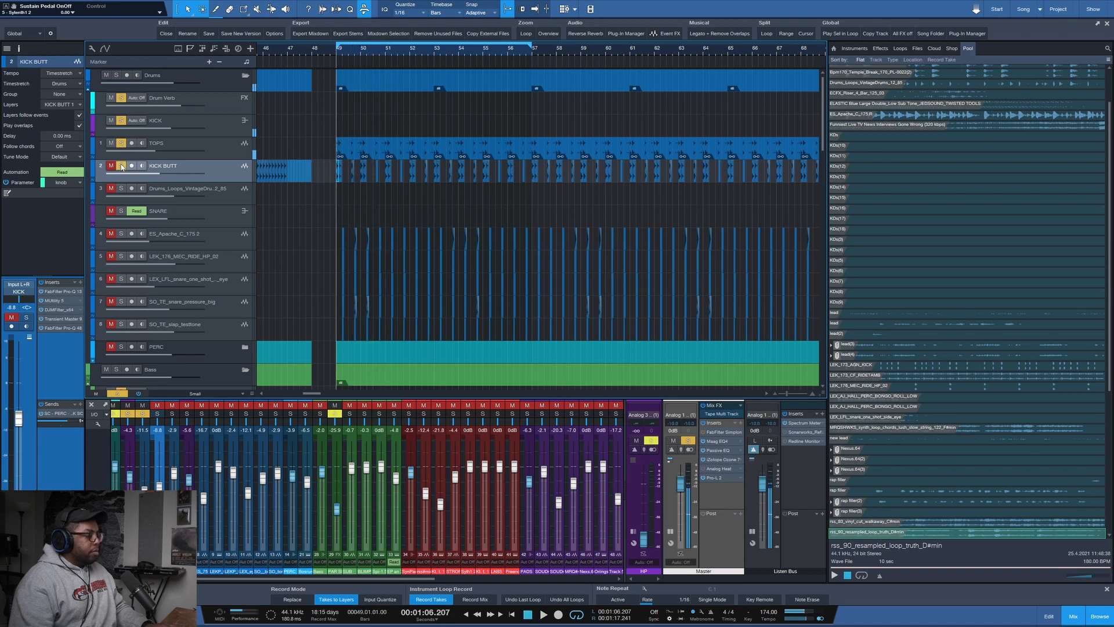
{"action": "key", "text": "space"}
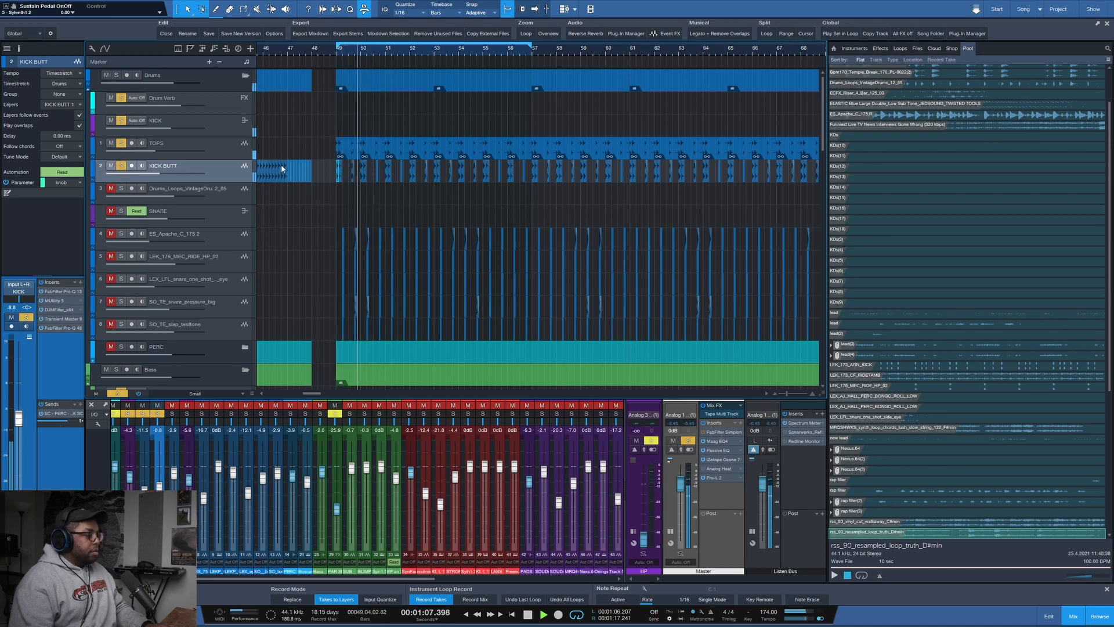
{"action": "key", "text": "space"}
- Solo the SNARE bus, audition its layers together, and take a closer look at the snare hits from bar 49
{"action": "left_click", "coordinate": [121, 212]}
{"action": "key", "text": "space"}
{"action": "key", "text": "space"}
{"action": "scroll", "coordinate": [354, 51], "scroll_direction": "up", "scroll_amount": 8}
{"action": "scroll", "coordinate": [354, 51], "scroll_direction": "down", "scroll_amount": 1}
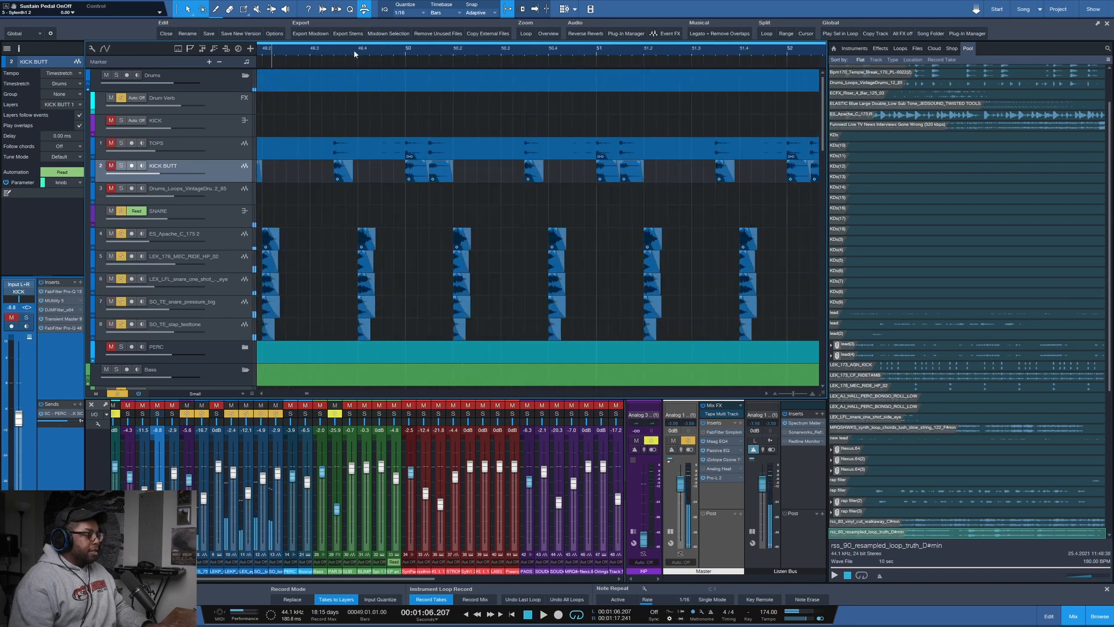
{"action": "scroll", "coordinate": [353, 50], "scroll_direction": "down", "scroll_amount": 2}
{"action": "scroll", "coordinate": [274, 54], "scroll_direction": "up", "scroll_amount": 2}
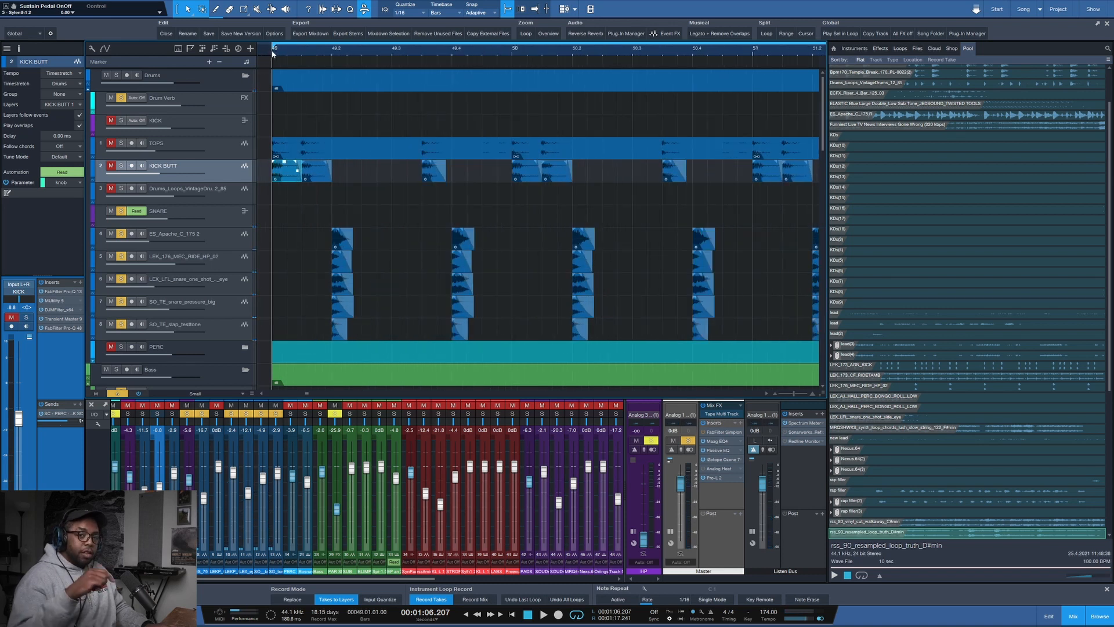
- Select the SNARE bus and audition its ES_Apache layer, followed by LEK_176_MEC_RIDE_HP_02, each on its own
{"action": "left_click", "coordinate": [214, 212]}
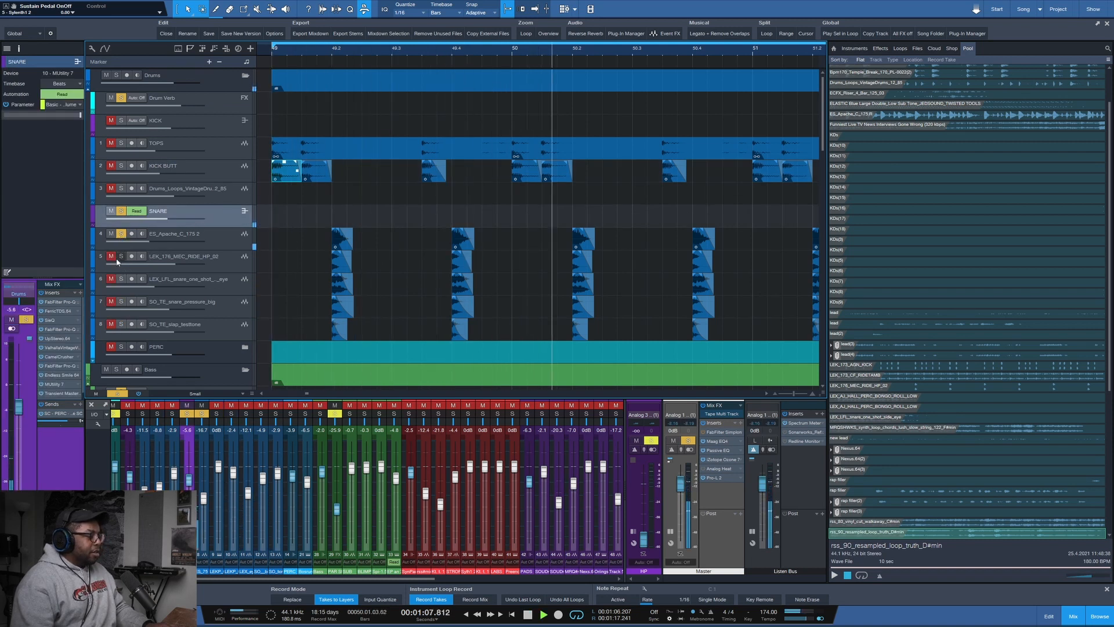
{"action": "key", "text": "space"}
{"action": "key", "text": "space"}
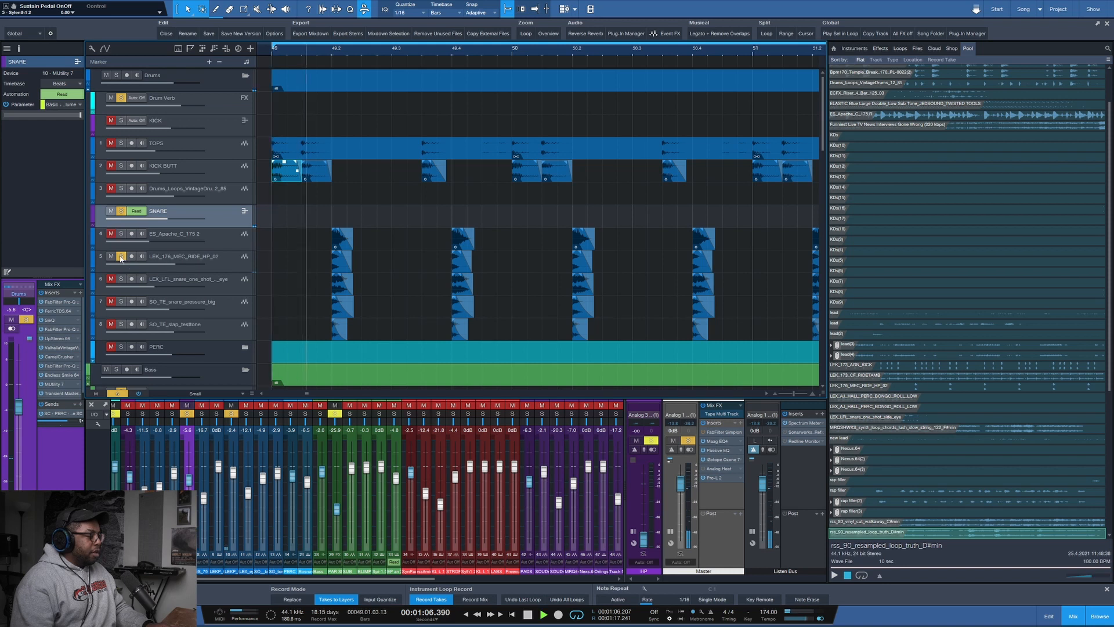
{"action": "key", "text": "space"}
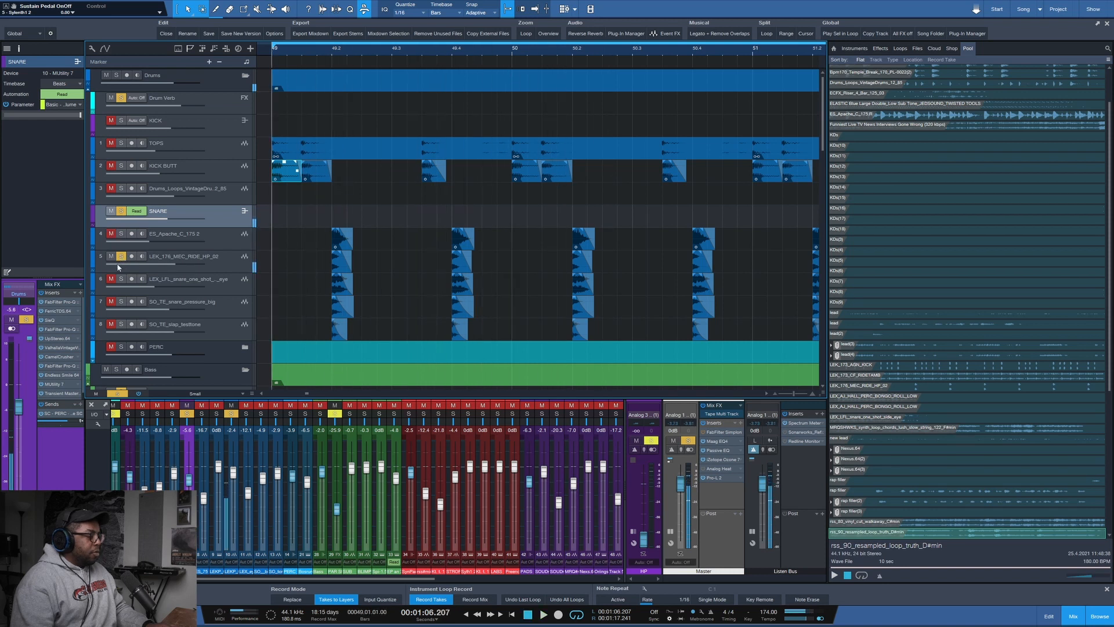
- Audition the LEX_LFL_snare_one_shot layer on its own from bar 49
{"action": "scroll", "coordinate": [432, 50], "scroll_direction": "down", "scroll_amount": 3}
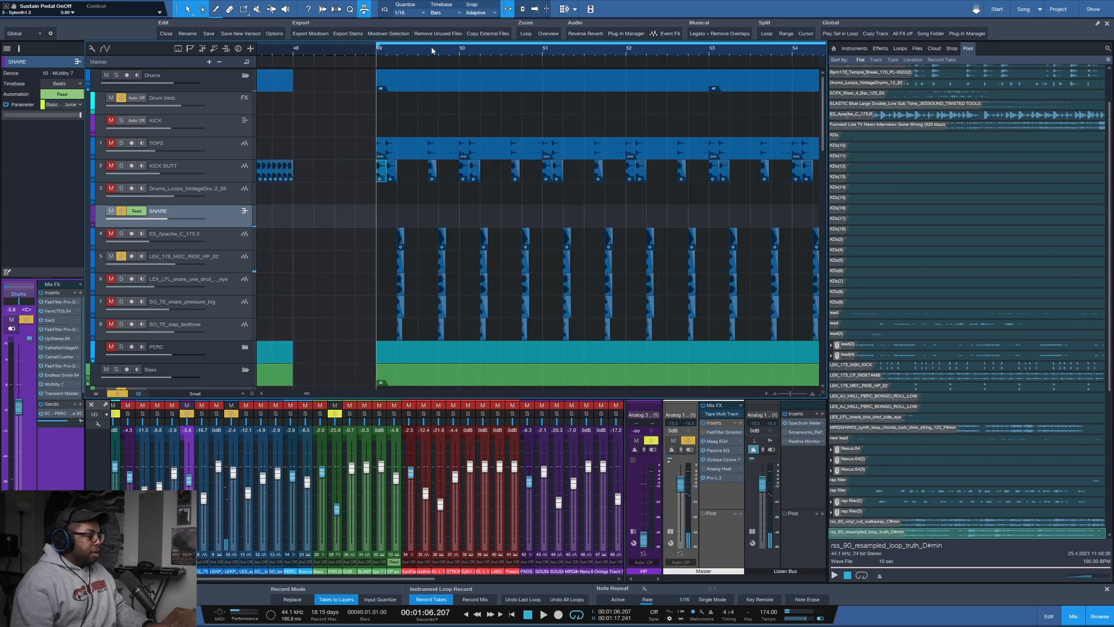
{"action": "scroll", "coordinate": [432, 50], "scroll_direction": "up", "scroll_amount": 1}
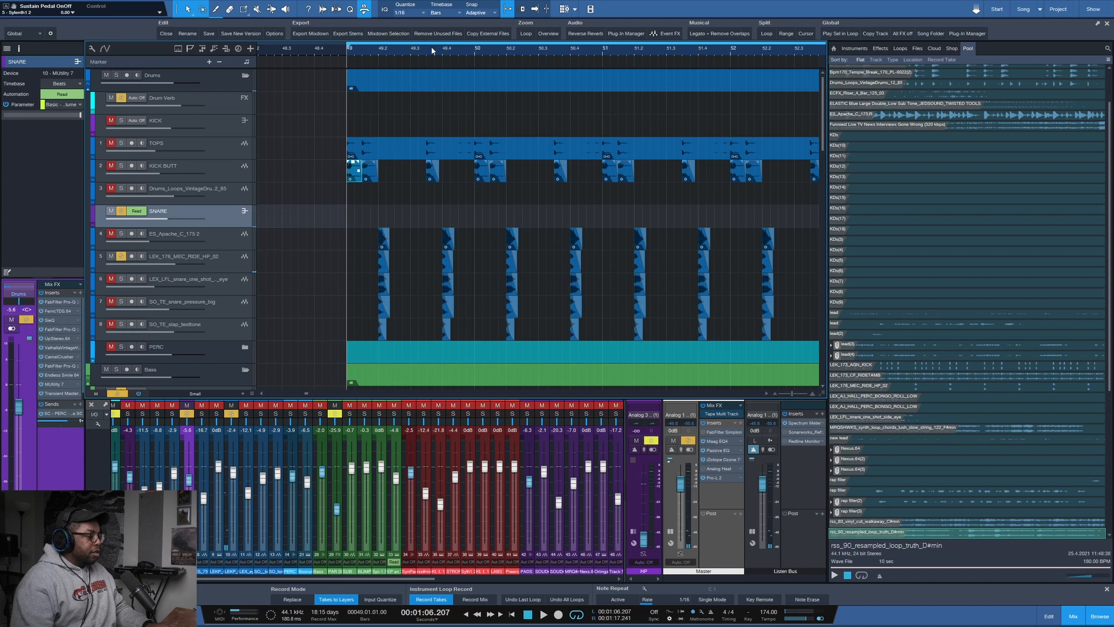
{"action": "left_click", "coordinate": [121, 279]}
{"action": "key", "text": "space"}
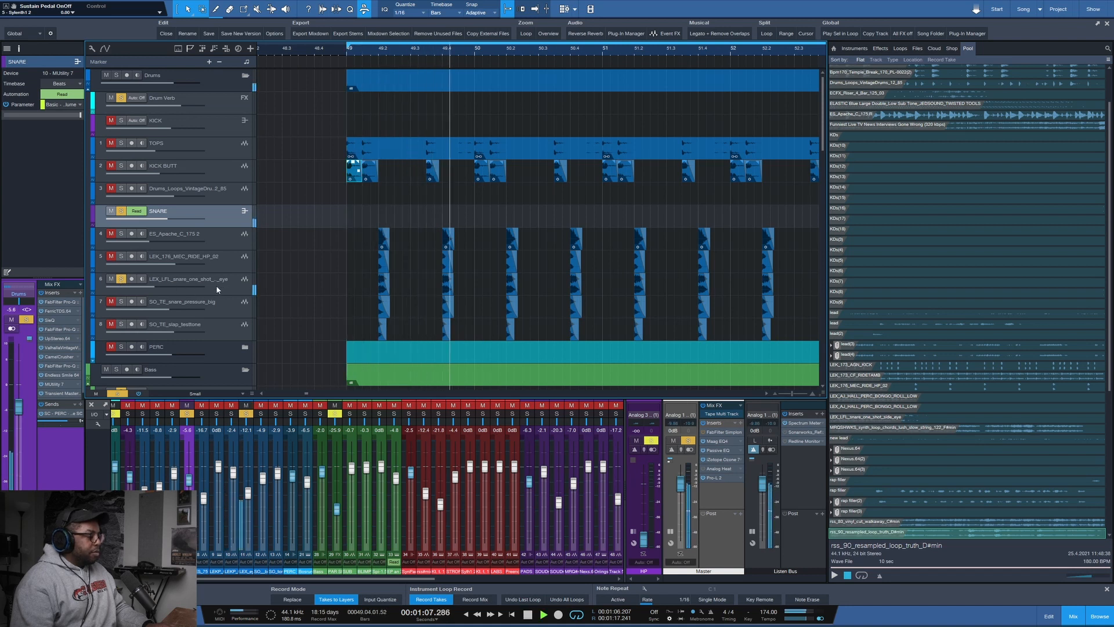
{"action": "key", "text": "space"}
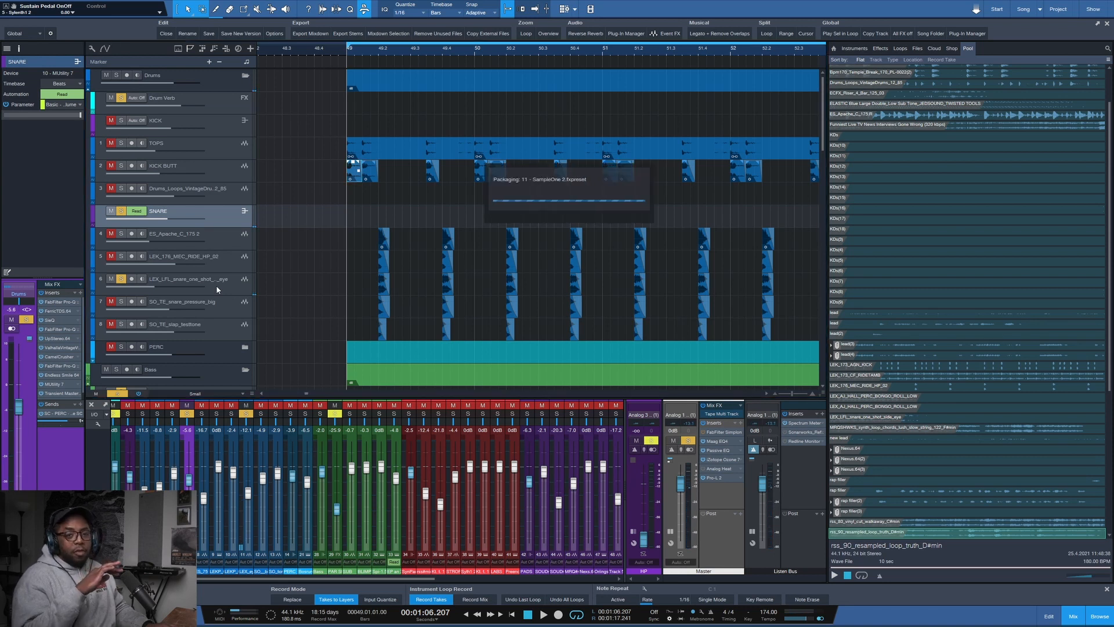
- Audition the SO_TE_snare_pressure_big layer and the SO_TE_slap layer, each on its own
{"action": "left_click", "coordinate": [116, 302]}
{"action": "left_click", "coordinate": [124, 302]}
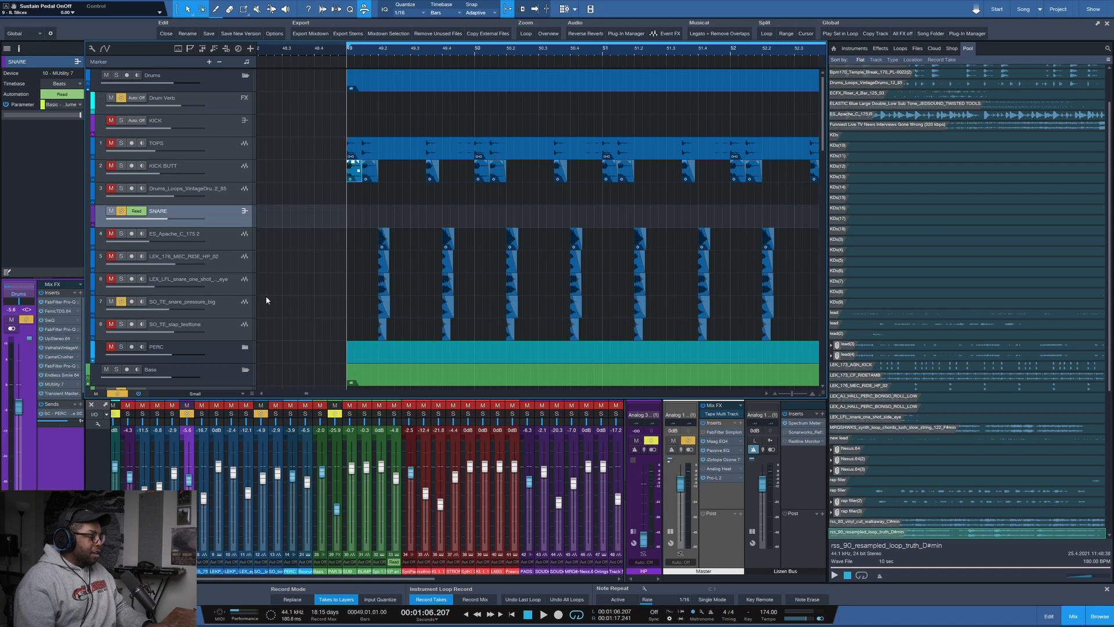
{"action": "key", "text": "space"}
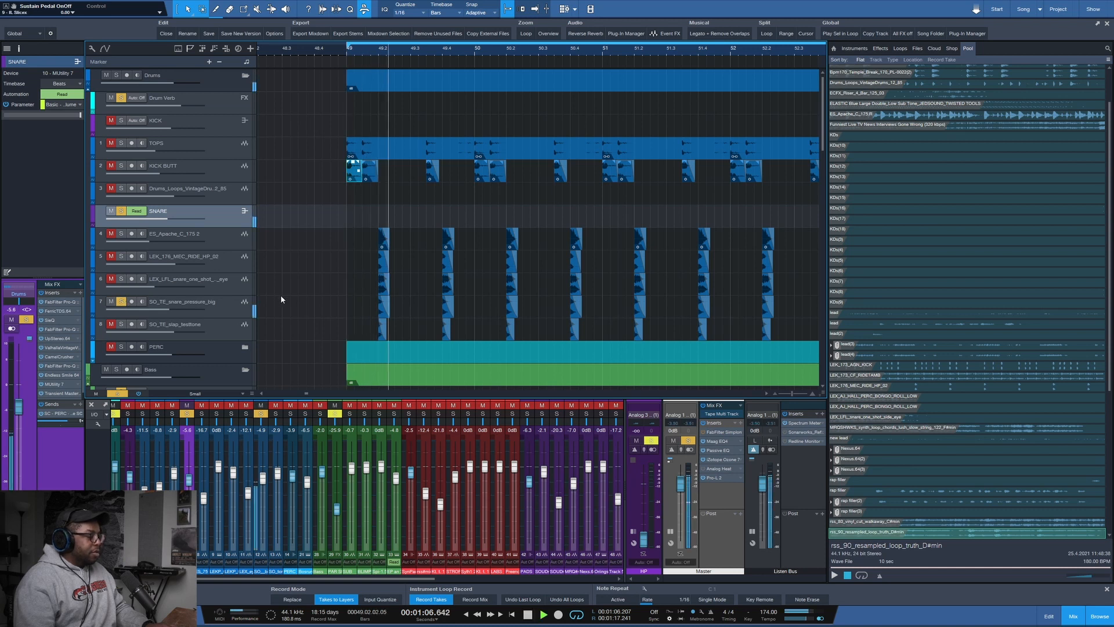
{"action": "key", "text": "space"}
{"action": "left_click", "coordinate": [121, 324]}
{"action": "key", "text": "space"}
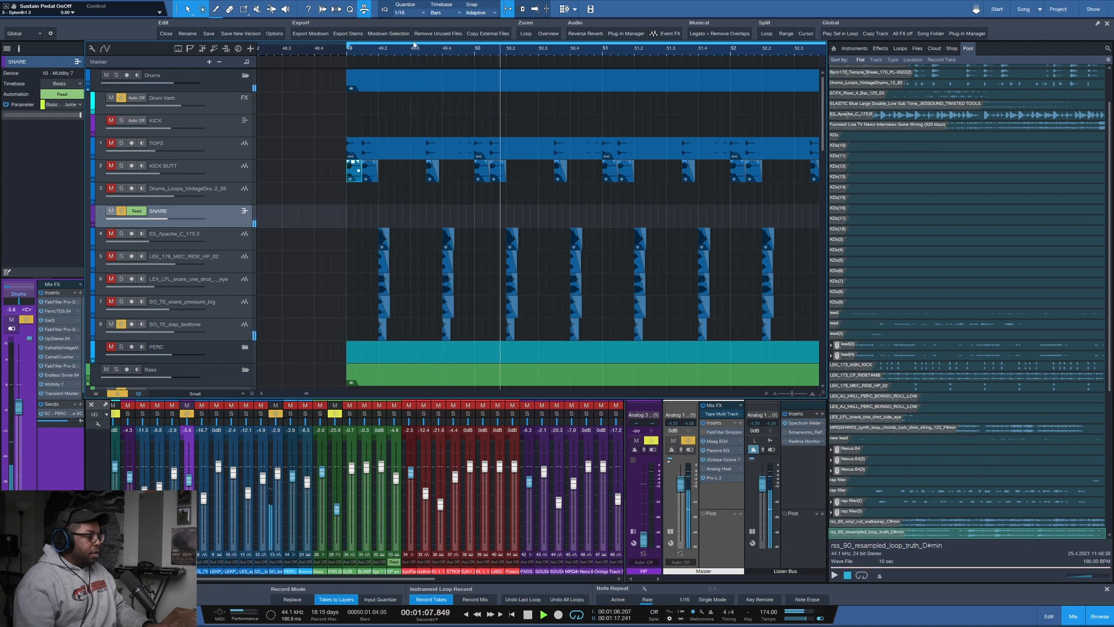
{"action": "key", "text": "space"}
- Solo all five snare layers again and audition them together from bar 49
{"action": "left_click_drag", "start_coordinate": [124, 237], "coordinate": [121, 301]}
{"action": "key", "text": "space"}
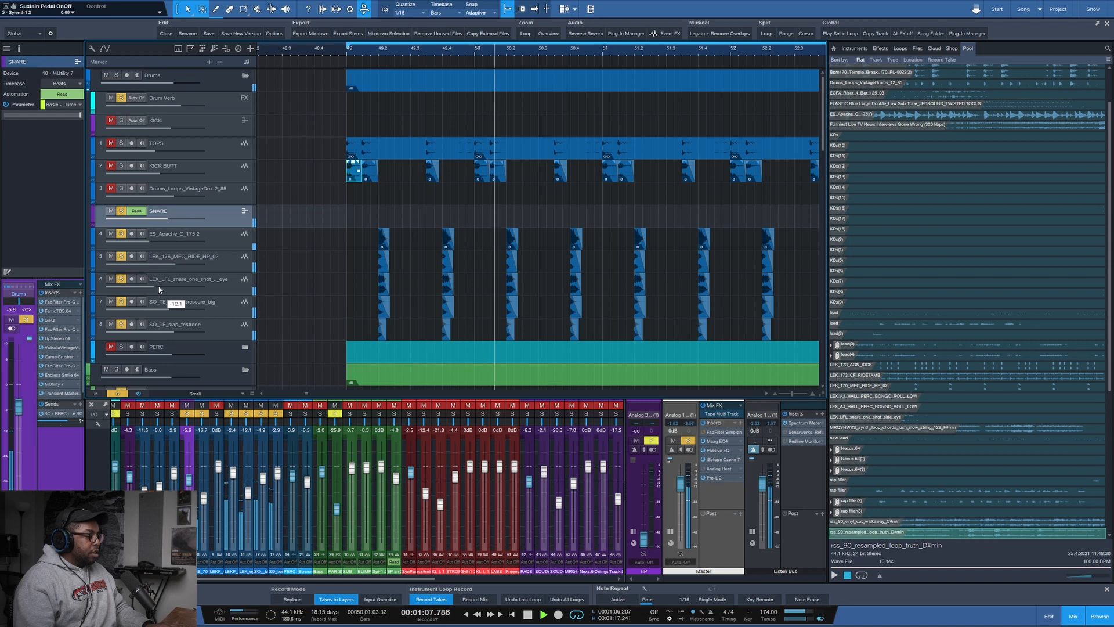
{"action": "key", "text": "space"}
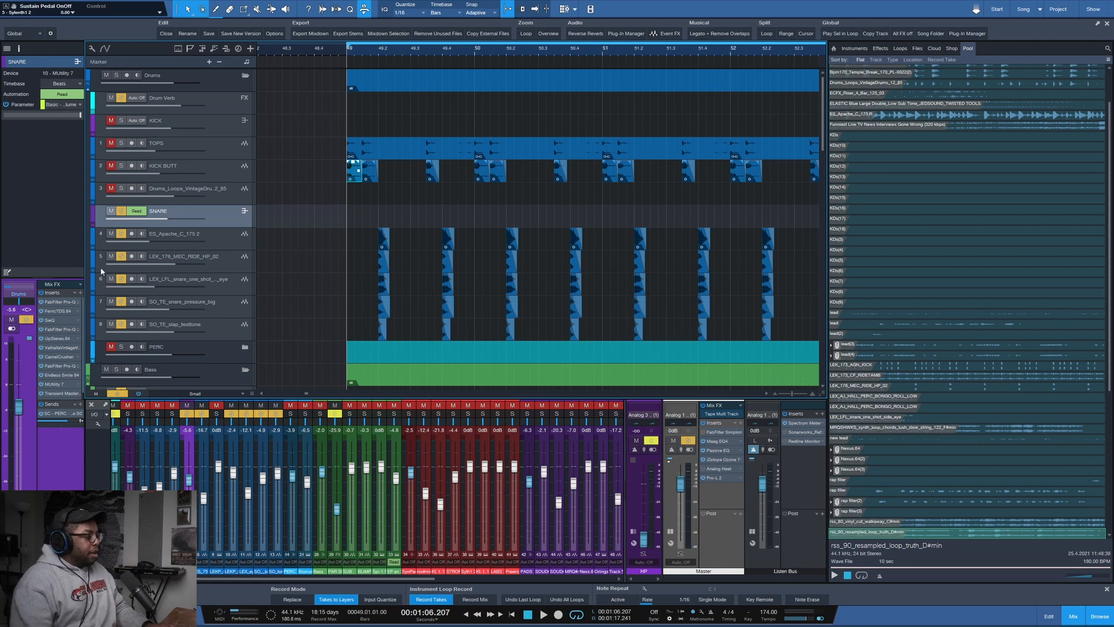
- Enlarge the SNARE bus channel strip and audition the layered snare with its inserts bypassed and active
{"action": "left_click_drag", "start_coordinate": [63, 277], "coordinate": [70, 192]}
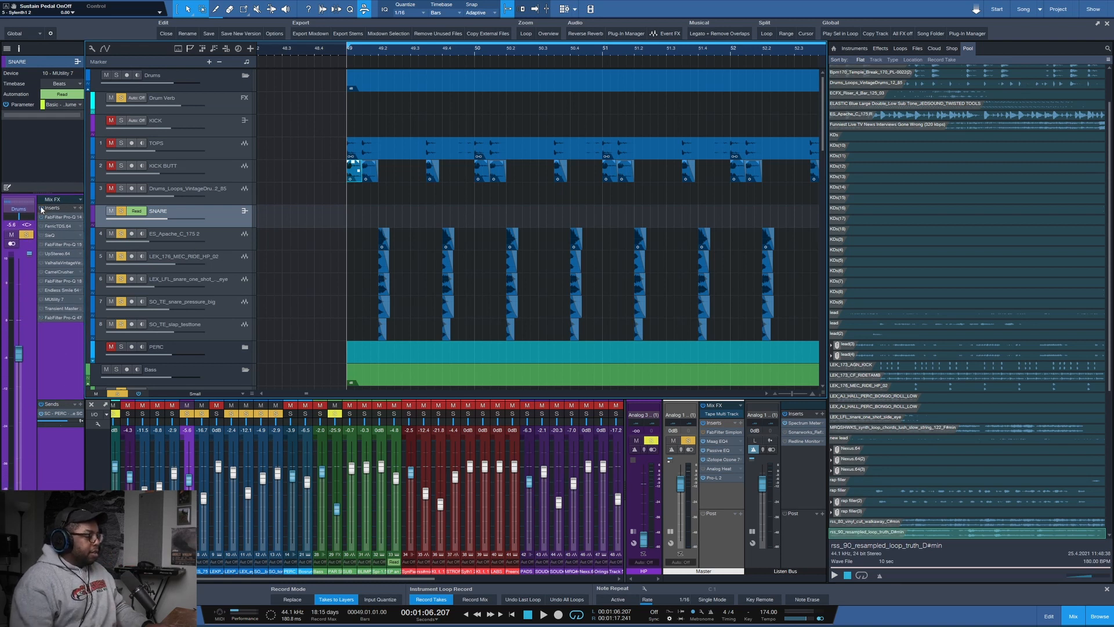
{"action": "key", "text": "space"}
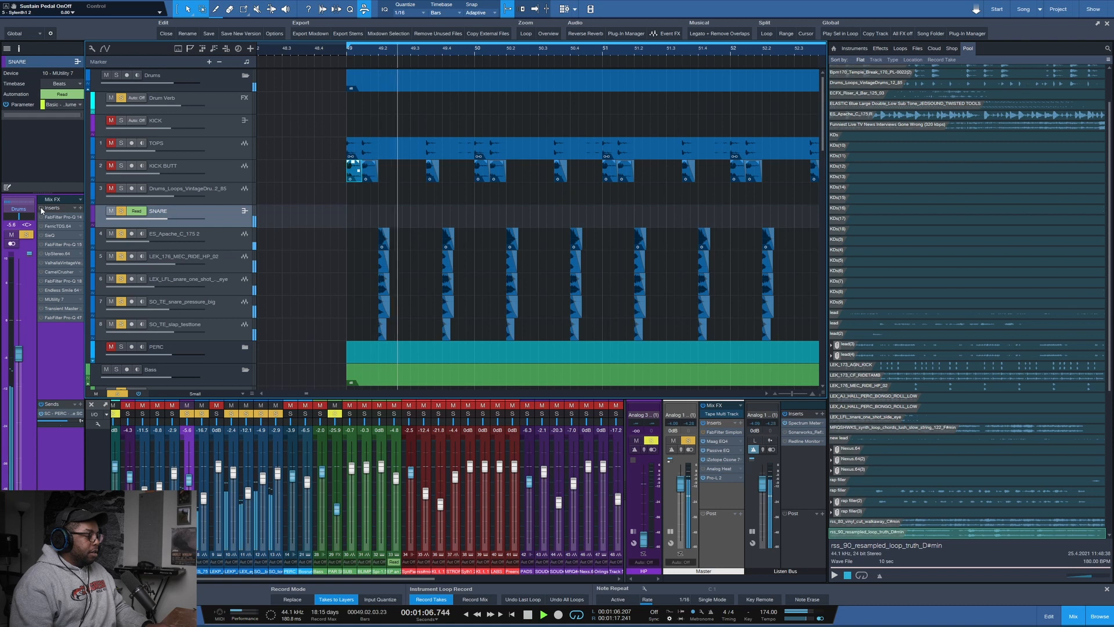
{"action": "key", "text": "space"}
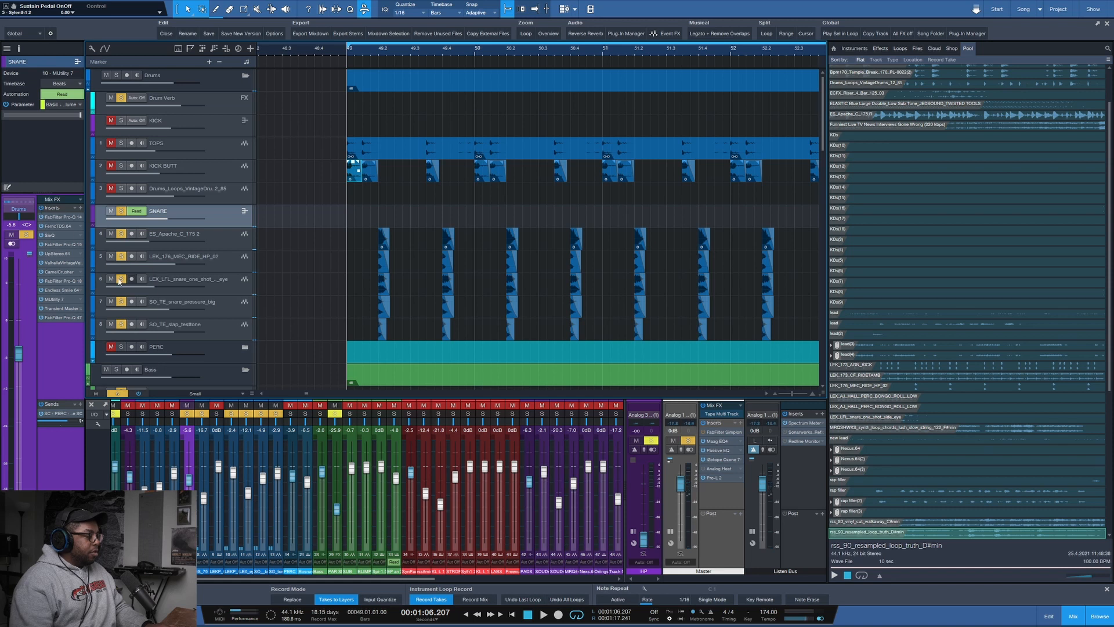
{"action": "key", "text": "space"}
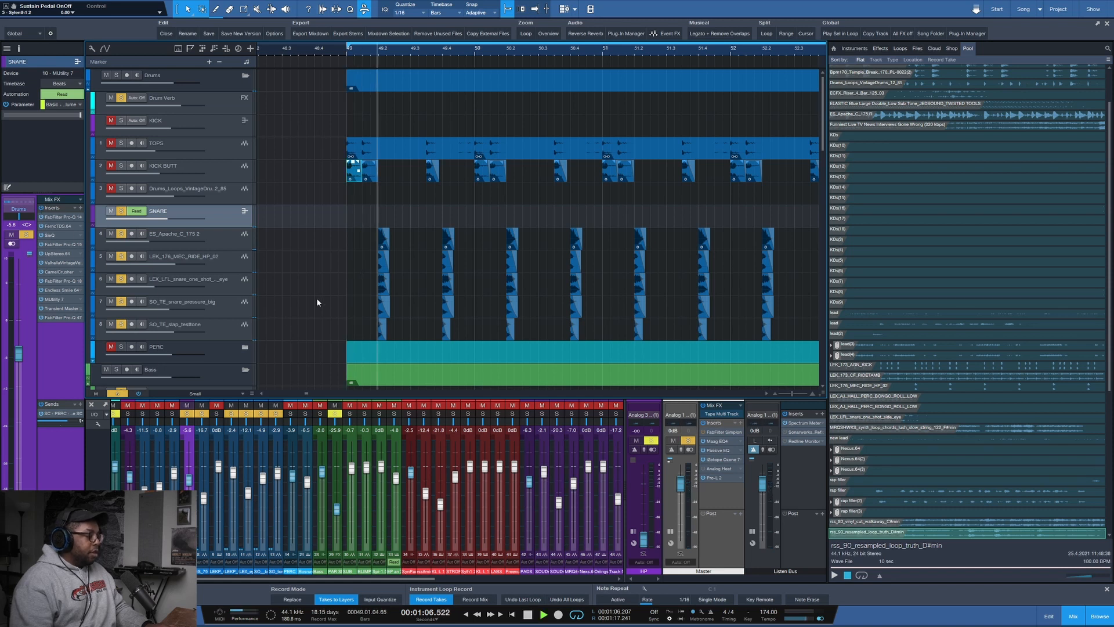
{"action": "key", "text": "space"}
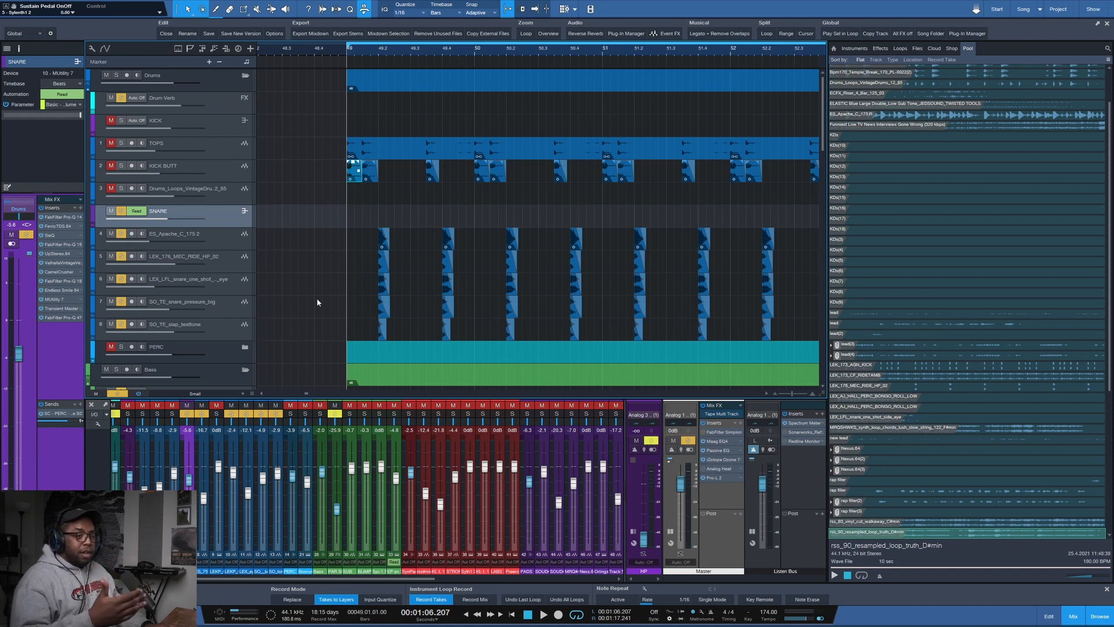
- Play the layered snare, add the TOPS and KICK BUTT tracks to the solo, and audition them together from bar 49
{"action": "key", "text": "space"}
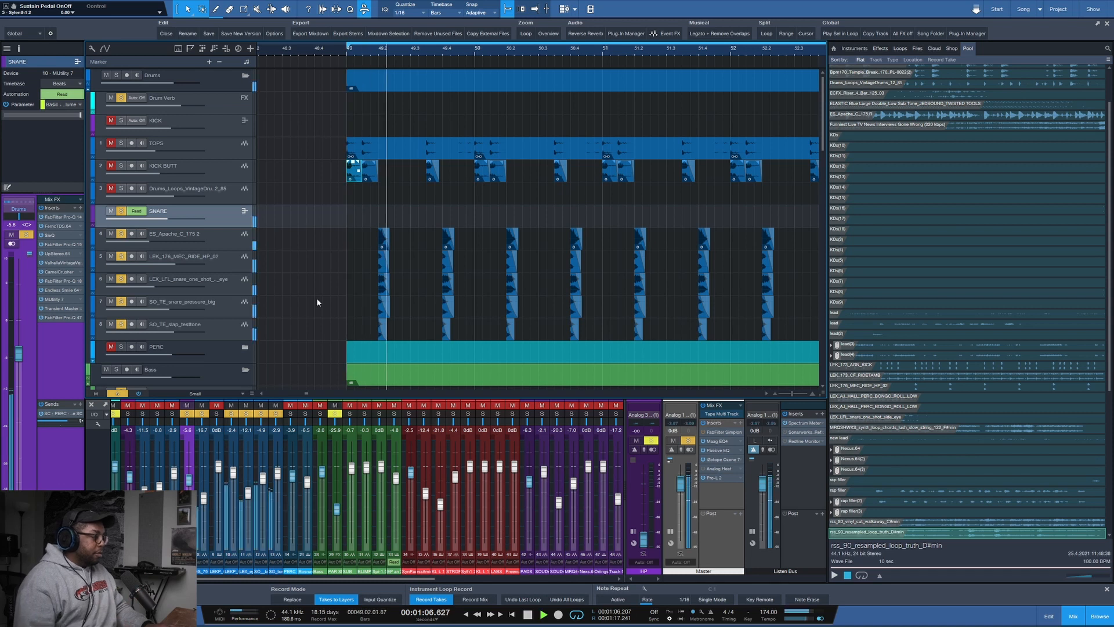
{"action": "key", "text": "space"}
{"action": "left_click", "coordinate": [121, 143]}
{"action": "left_click", "coordinate": [120, 166]}
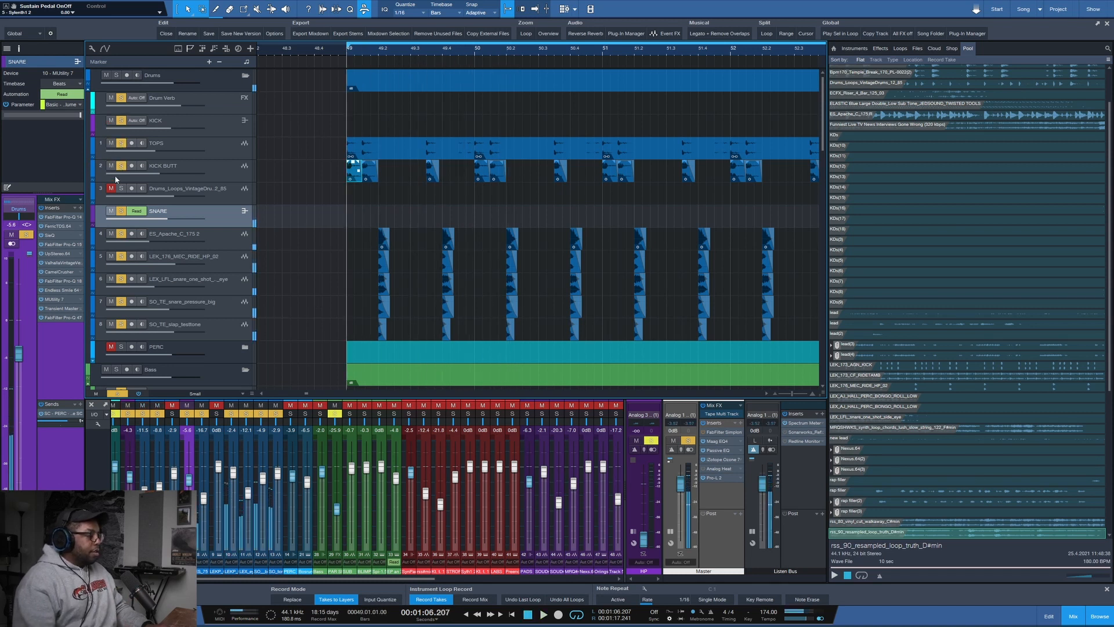
{"action": "key", "text": "space"}
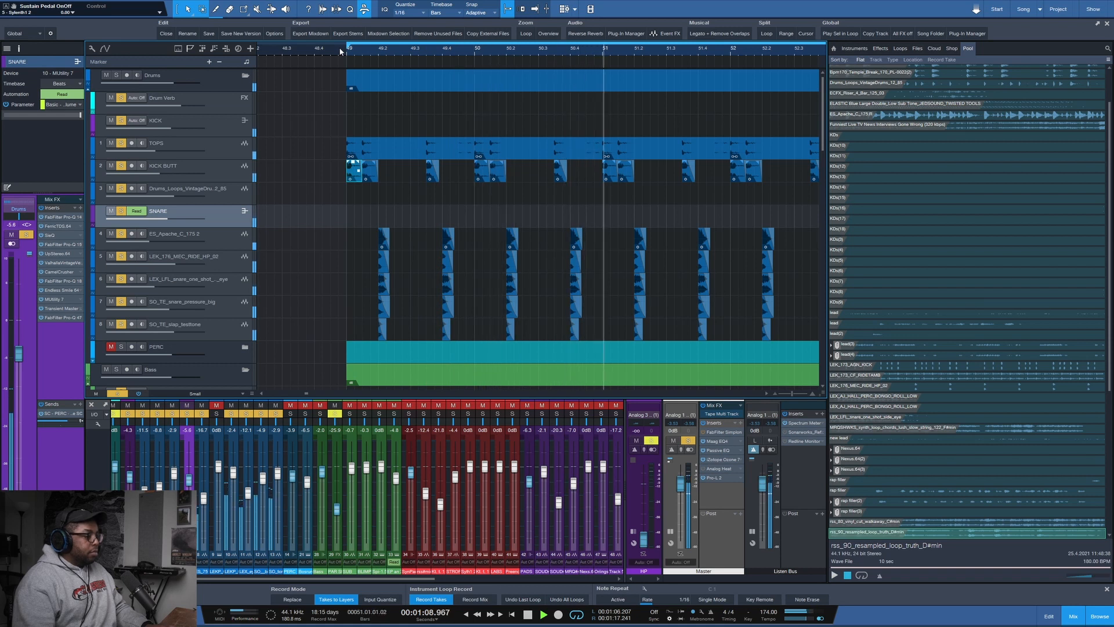
{"action": "key", "text": "space"}
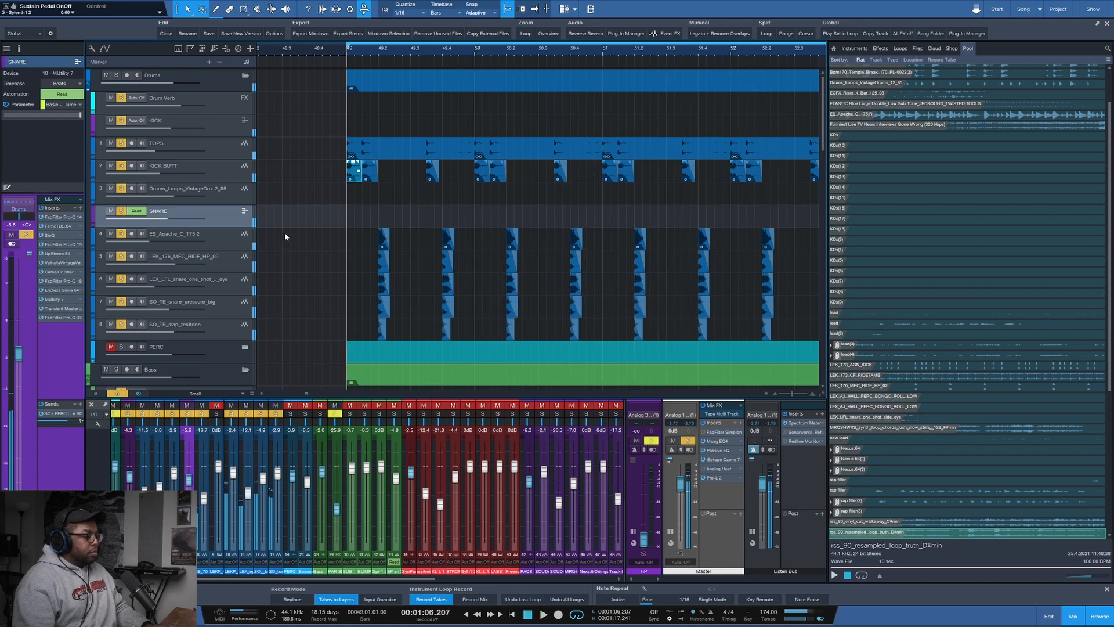
- Expand the PERC folder to reveal its tracks and enlarge the track lanes to normal height
{"action": "scroll", "coordinate": [279, 267], "scroll_direction": "down", "scroll_amount": 5}
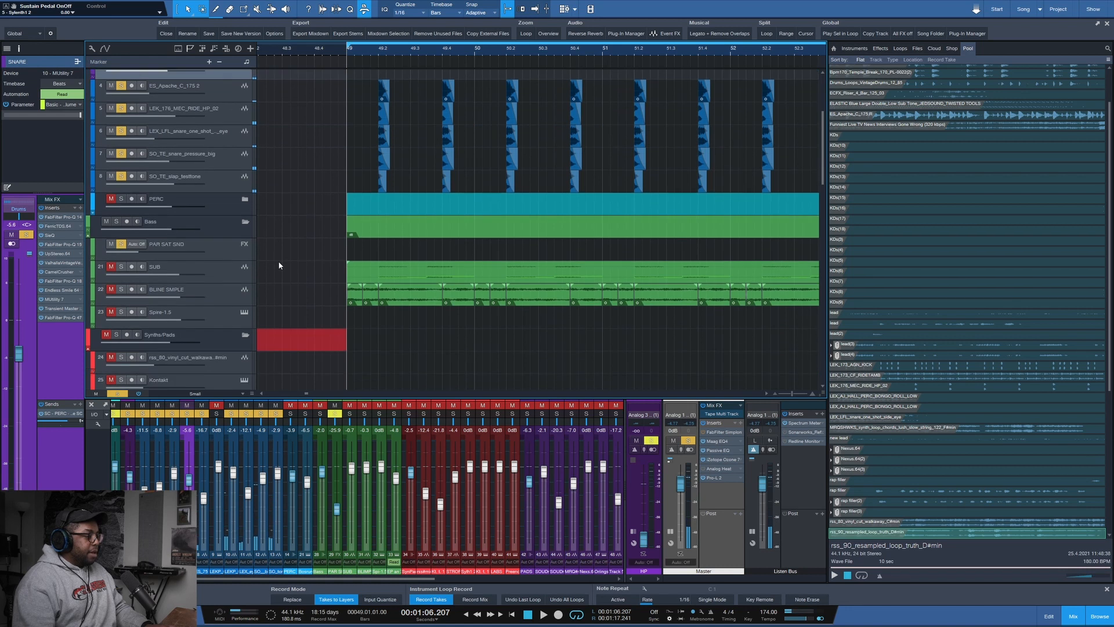
{"action": "left_click", "coordinate": [244, 199]}
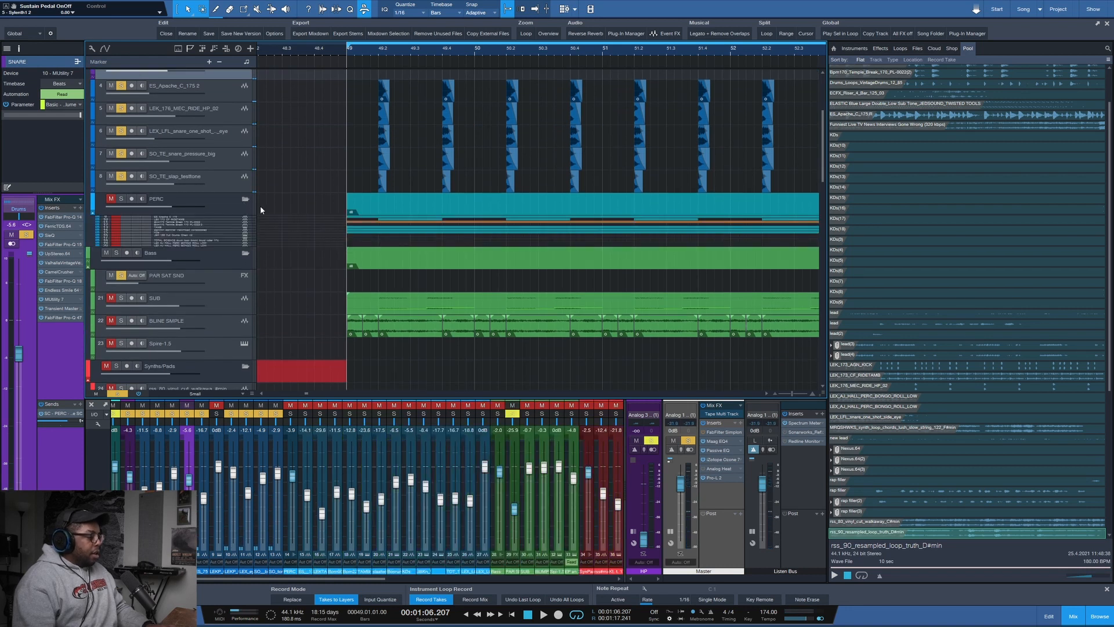
{"action": "scroll", "coordinate": [275, 207], "scroll_direction": "up", "scroll_amount": 1}
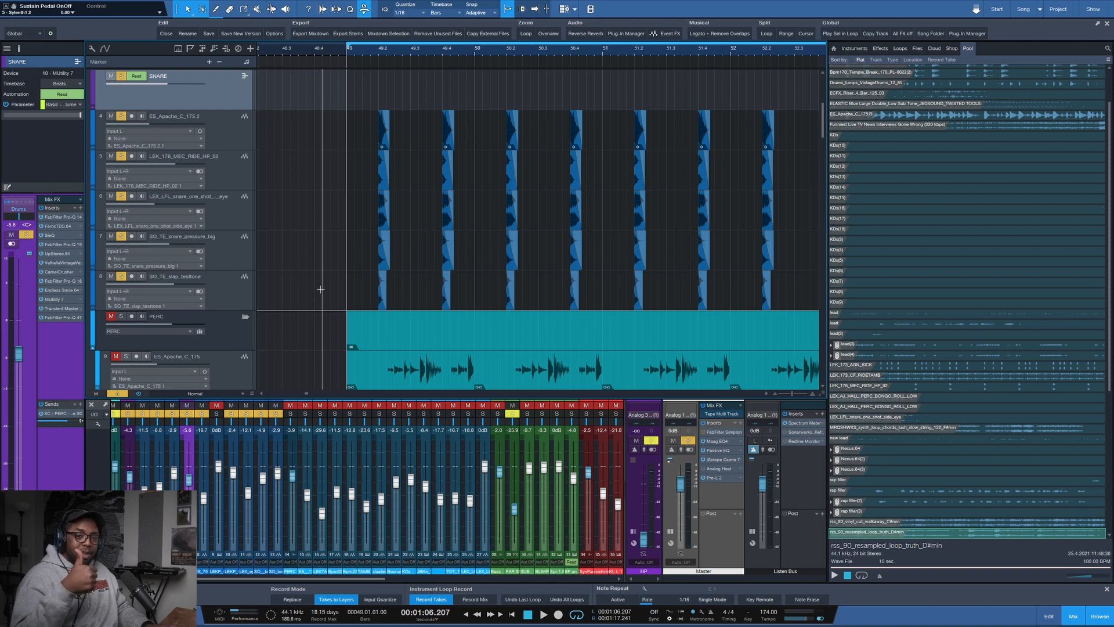
{"action": "scroll", "coordinate": [325, 273], "scroll_direction": "down", "scroll_amount": 5}
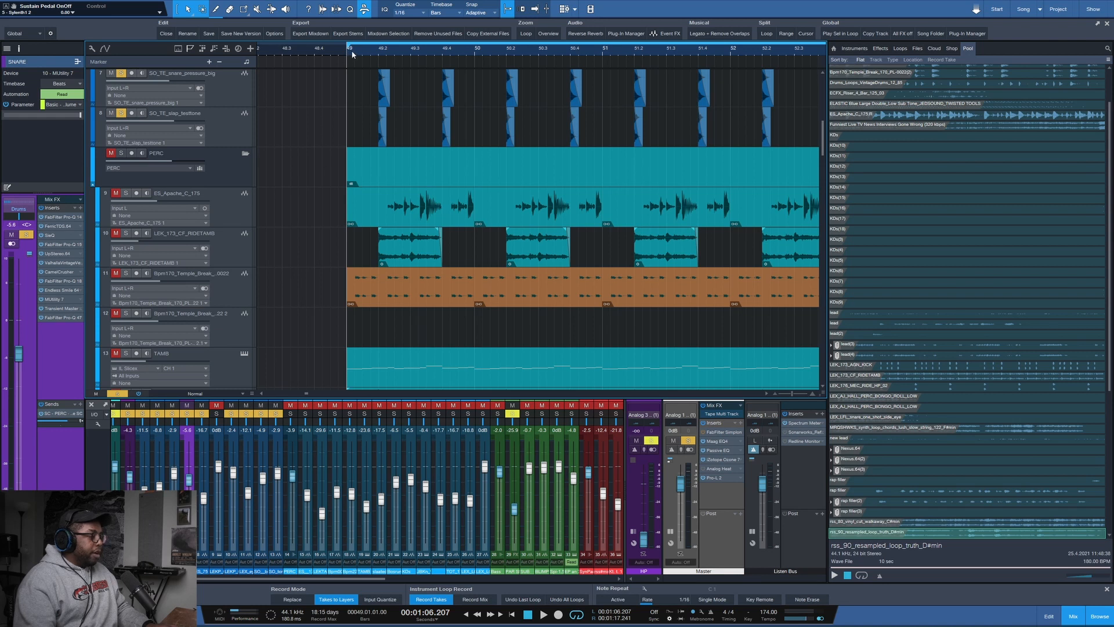
- Solo only the ES_Apache_C_175 percussion track and audition it from bar 49
{"action": "scroll", "coordinate": [350, 55], "scroll_direction": "down", "scroll_amount": 5}
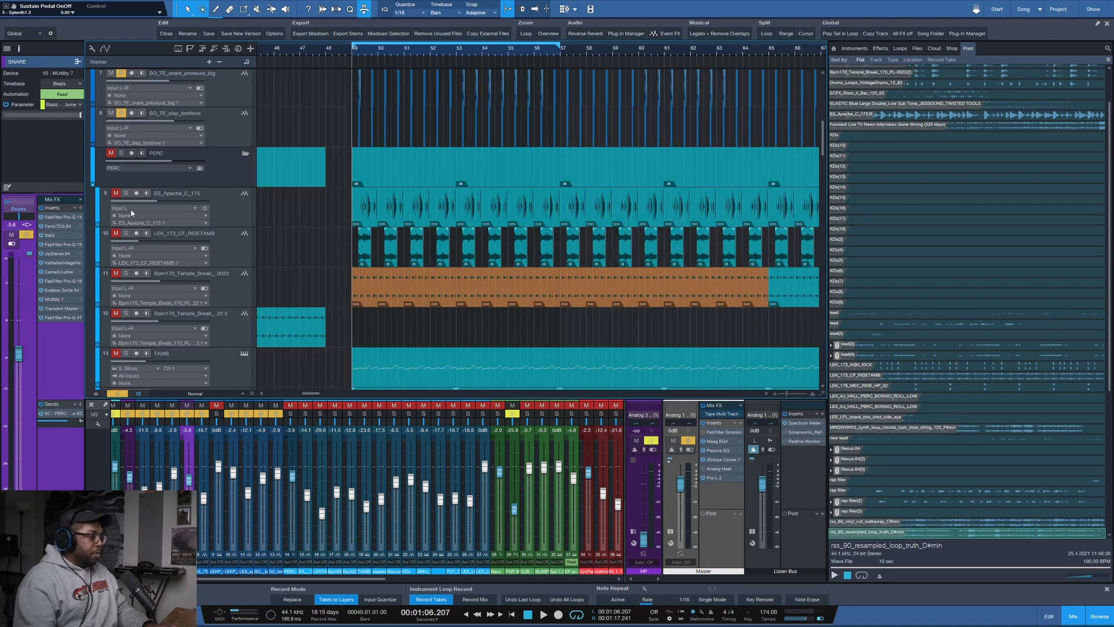
{"action": "left_click", "coordinate": [126, 193], "text": "ctrl"}
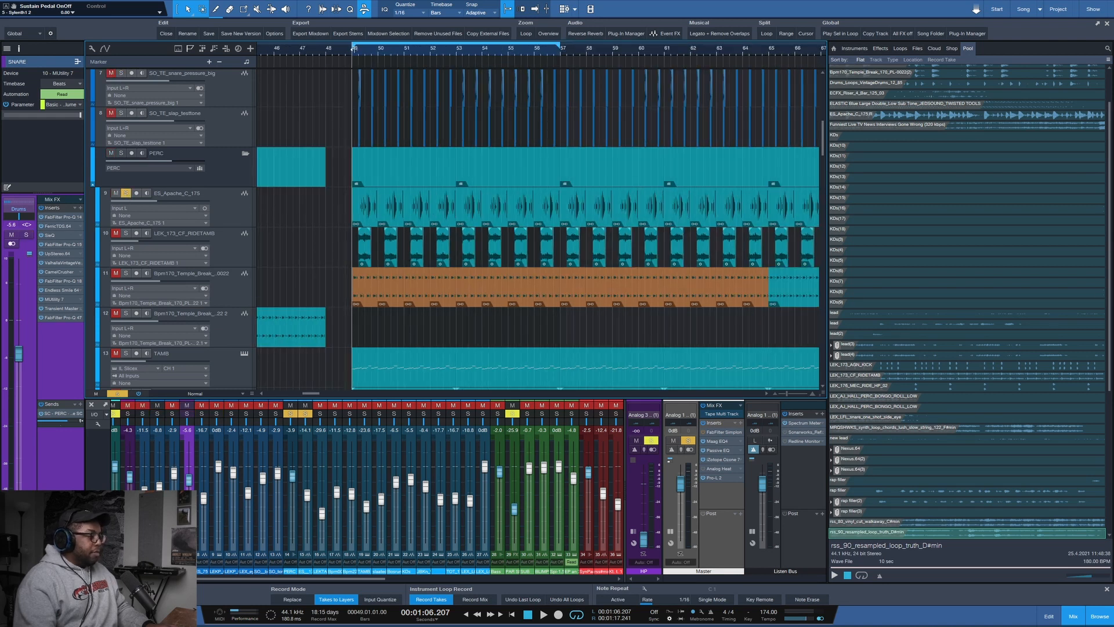
{"action": "scroll", "coordinate": [352, 49], "scroll_direction": "up", "scroll_amount": 5}
{"action": "key", "text": "space"}
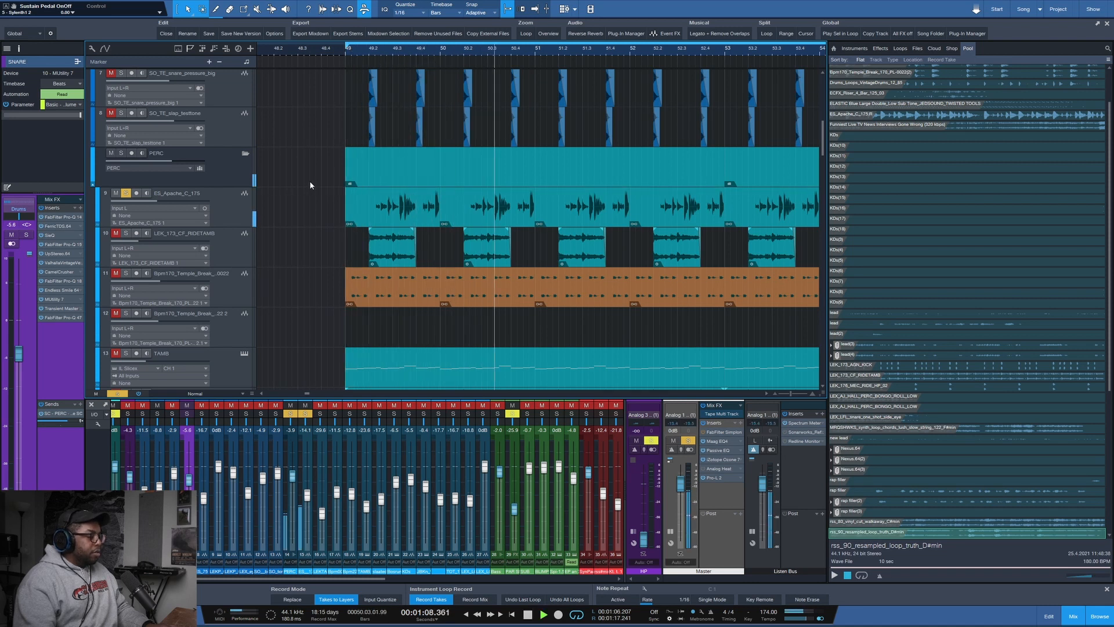
{"action": "key", "text": "space"}
- Audition the LEK_173_CF_RIDETAMB track on its own from bar 49
{"action": "left_click", "coordinate": [126, 234]}
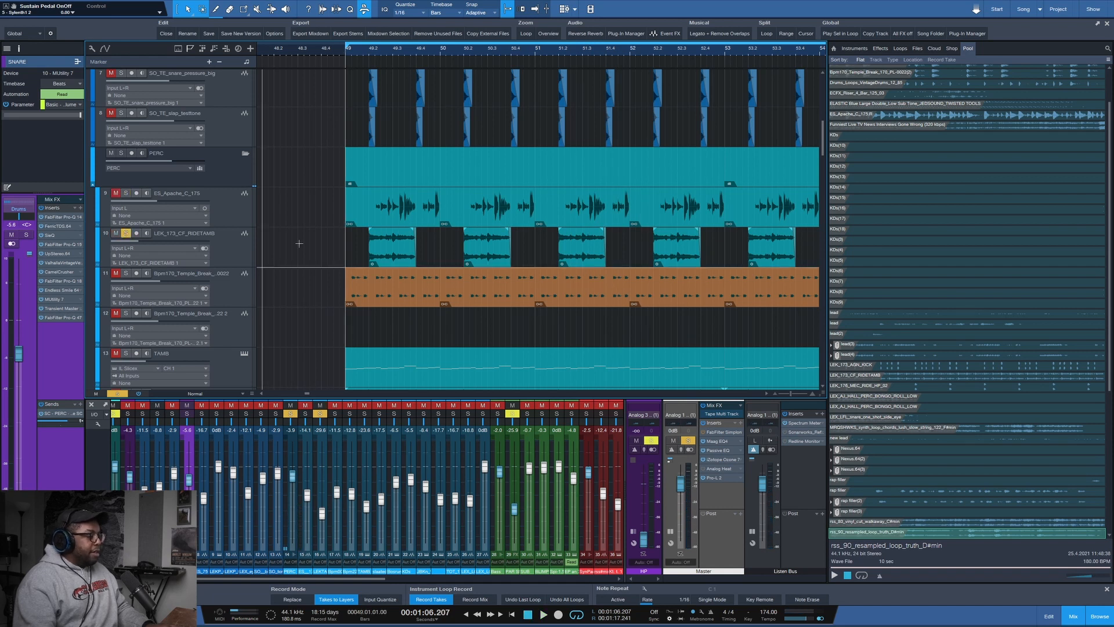
{"action": "scroll", "coordinate": [312, 225], "scroll_direction": "right", "scroll_amount": 2}
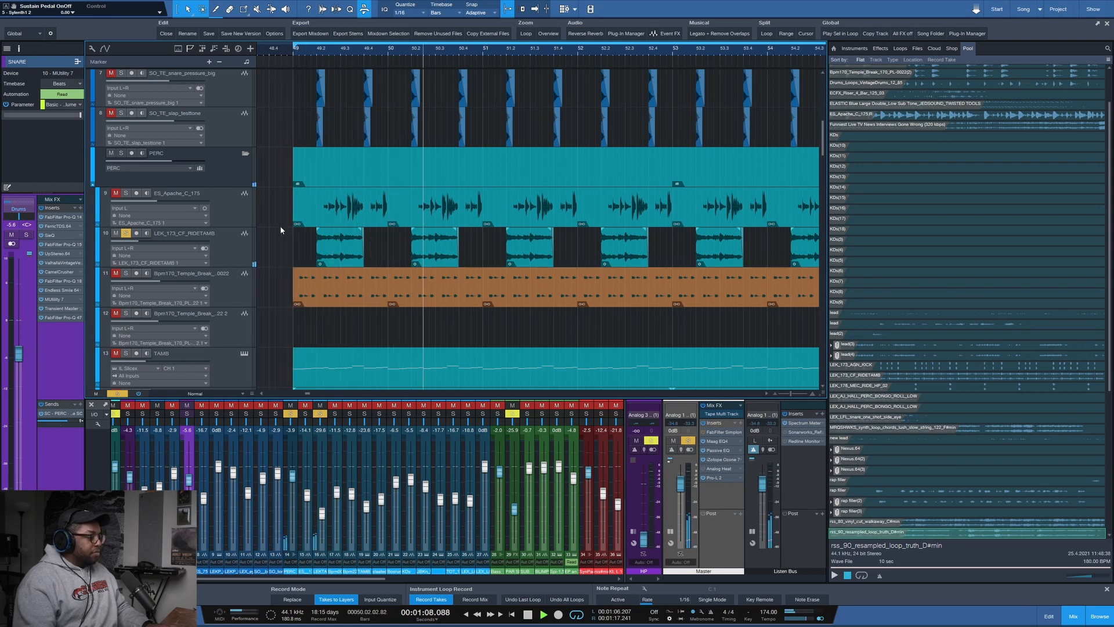
{"action": "key", "text": "space"}
- Audition the first Bpm170_Temple_Break track on its own from bar 49
{"action": "left_click", "coordinate": [126, 274], "text": "alt"}
{"action": "key", "text": "space"}
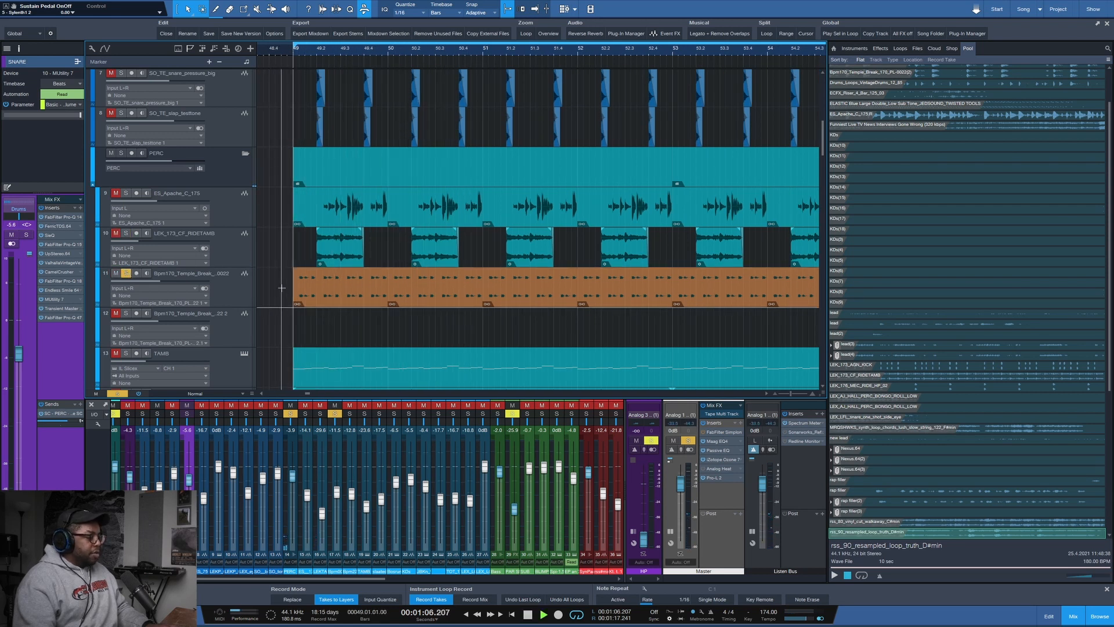
{"action": "scroll", "coordinate": [284, 294], "scroll_direction": "down", "scroll_amount": 1}
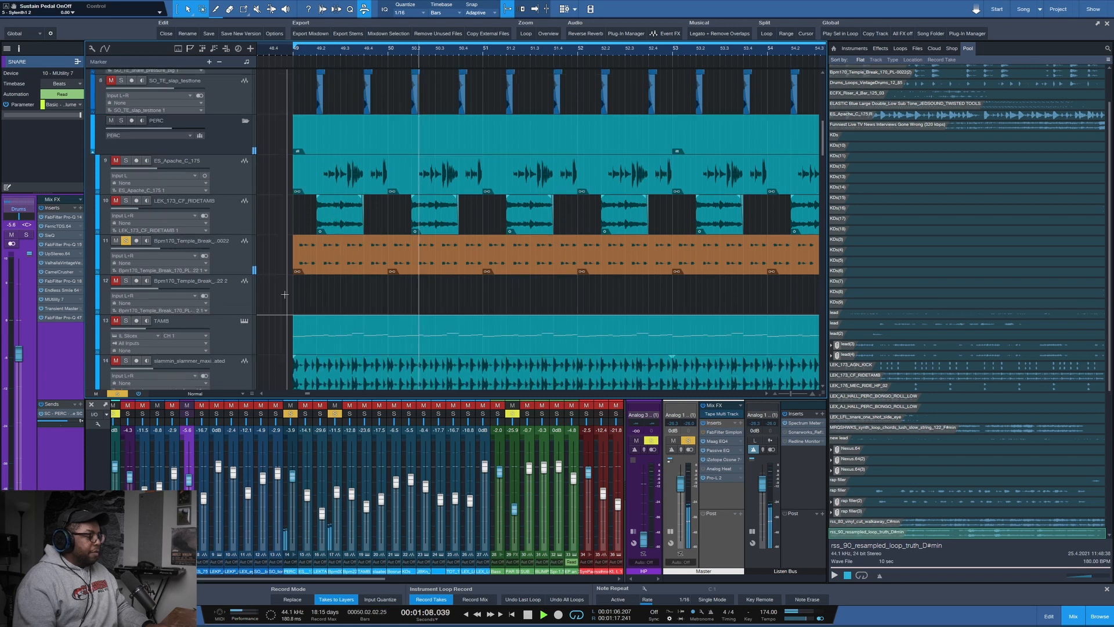
{"action": "scroll", "coordinate": [285, 295], "scroll_direction": "down", "scroll_amount": 1}
{"action": "scroll", "coordinate": [317, 51], "scroll_direction": "down", "scroll_amount": 2}
{"action": "key", "text": "space"}
{"action": "key", "text": "space"}
{"action": "scroll", "coordinate": [407, 53], "scroll_direction": "down", "scroll_amount": 3}
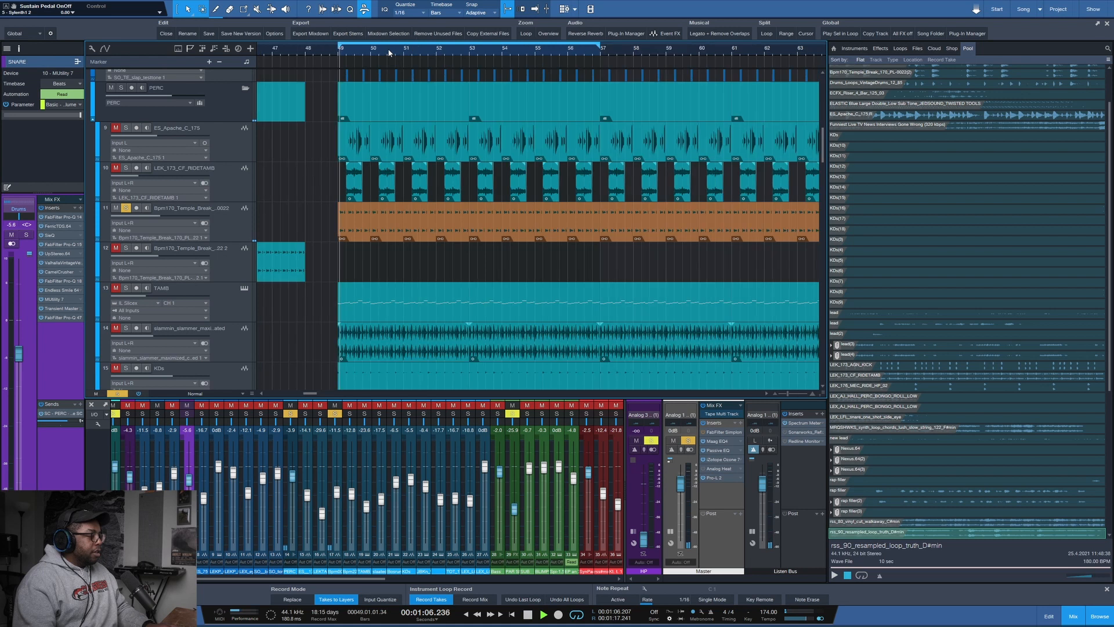
{"action": "key", "text": "space"}
- Add the second Bpm170_Temple_Break track to the solo and audition its earlier section from bar 42
{"action": "scroll", "coordinate": [419, 55], "scroll_direction": "down", "scroll_amount": 5}
{"action": "left_click", "coordinate": [377, 53]}
{"action": "key", "text": "space"}
{"action": "scroll", "coordinate": [408, 54], "scroll_direction": "up", "scroll_amount": 5}
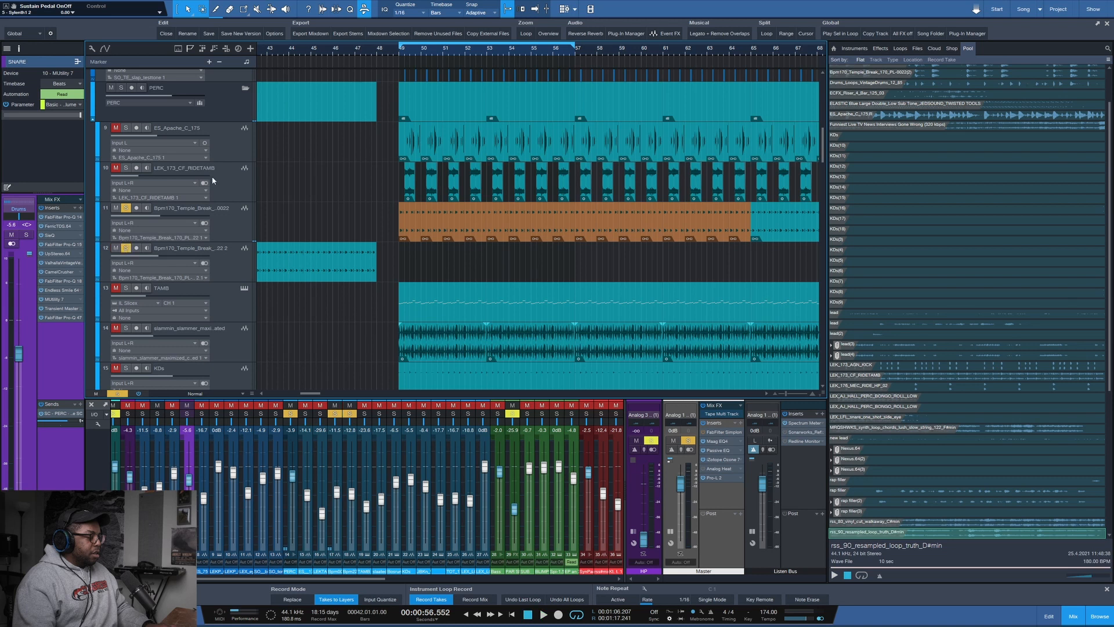
{"action": "scroll", "coordinate": [342, 51], "scroll_direction": "up", "scroll_amount": 2}
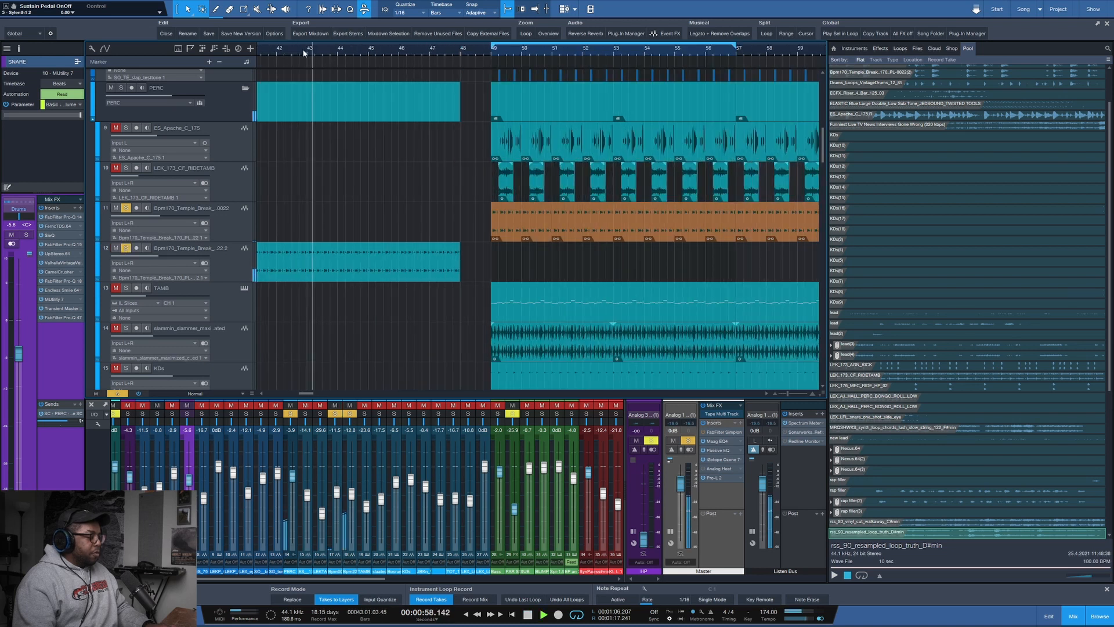
{"action": "key", "text": "space"}
- Audition the TAMB track on its own from bar 49, and inspect the tambourine sample in its Slicex instrument
{"action": "scroll", "coordinate": [516, 58], "scroll_direction": "up", "scroll_amount": 3}
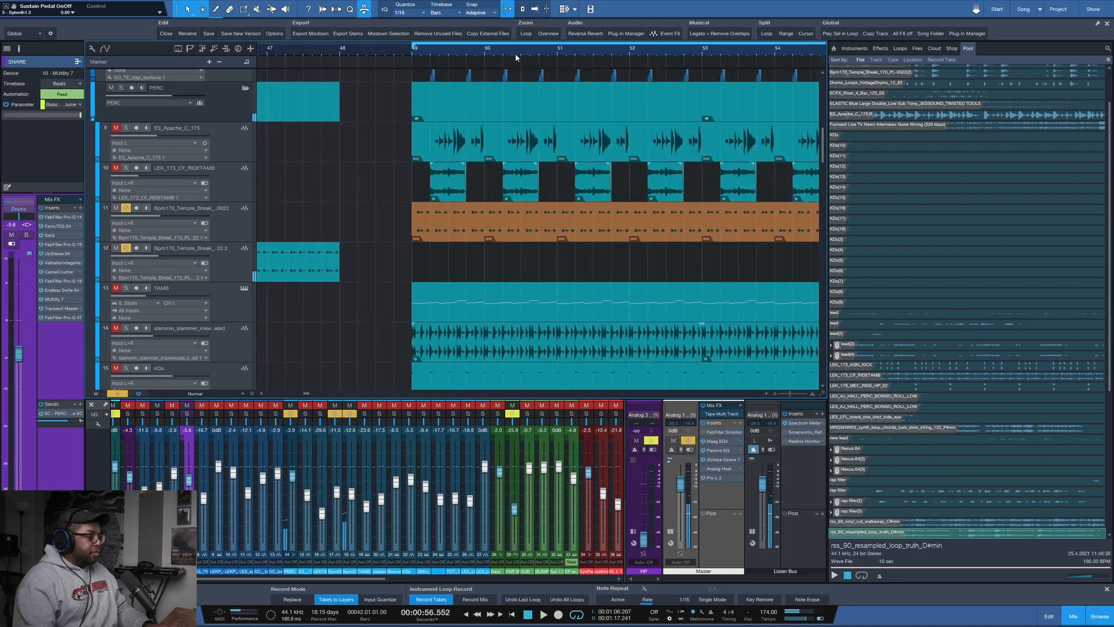
{"action": "left_click", "coordinate": [412, 53]}
{"action": "scroll", "coordinate": [361, 237], "scroll_direction": "down", "scroll_amount": 1}
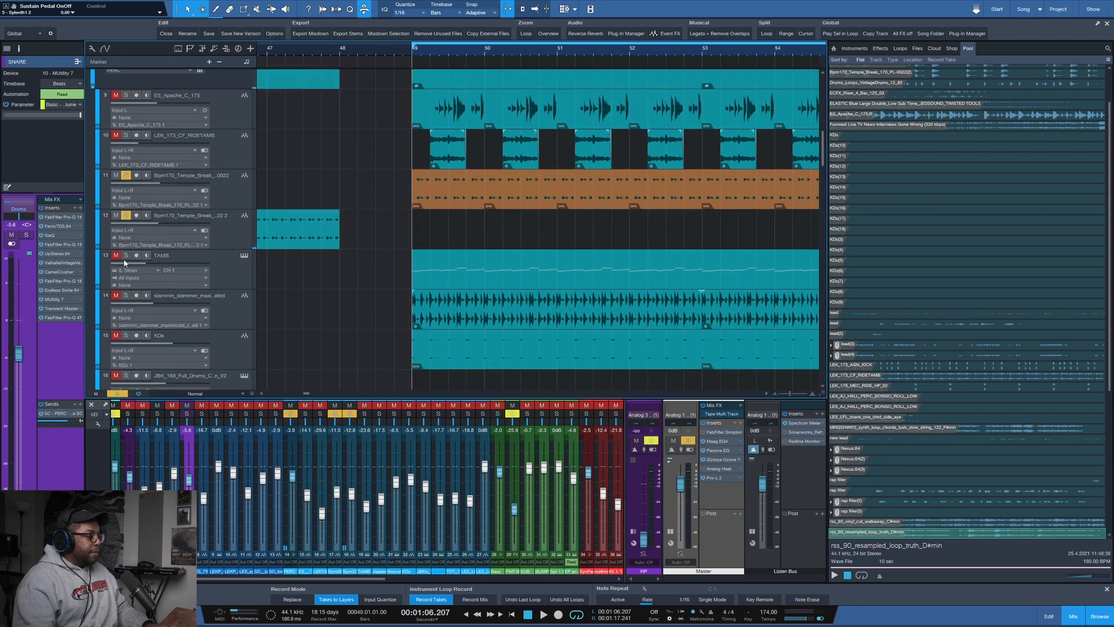
{"action": "left_click", "coordinate": [126, 255]}
{"action": "key", "text": "space"}
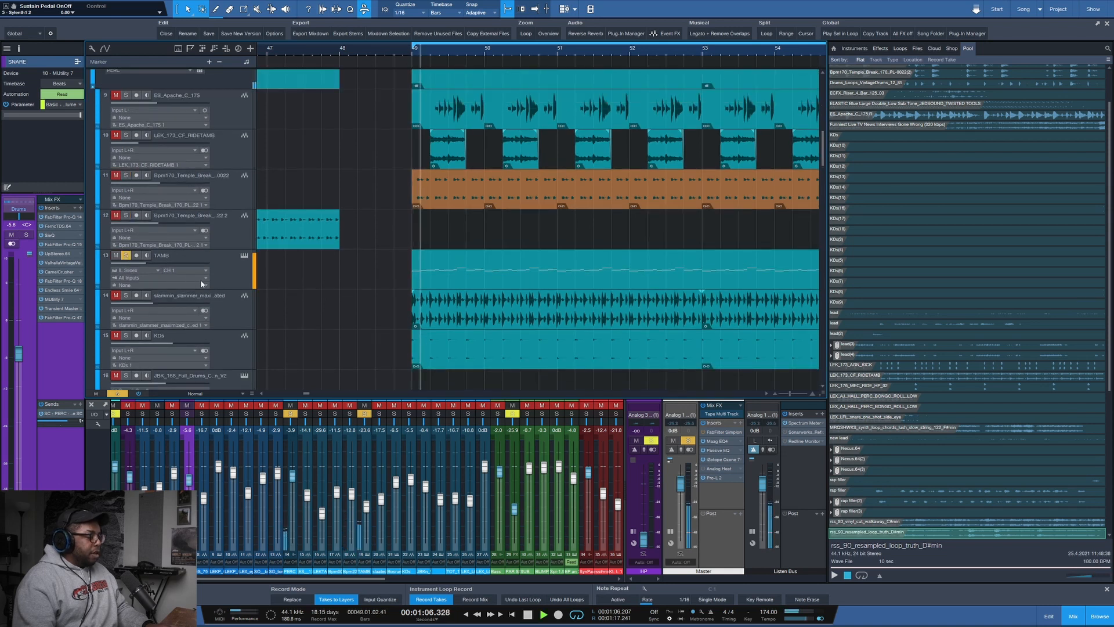
{"action": "key", "text": "space"}
{"action": "left_click", "coordinate": [245, 257]}
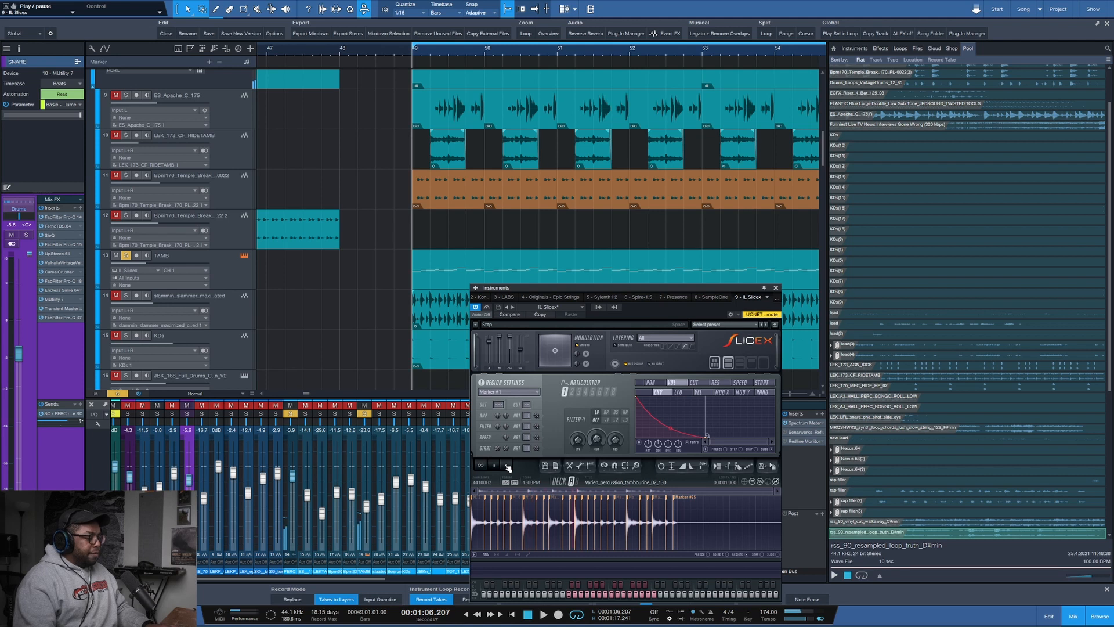
{"action": "left_click", "coordinate": [776, 288]}
- Audition the slammin_slammer loop track alone from bar 49, and again with the KDs track added to the solo
{"action": "left_click", "coordinate": [125, 295]}
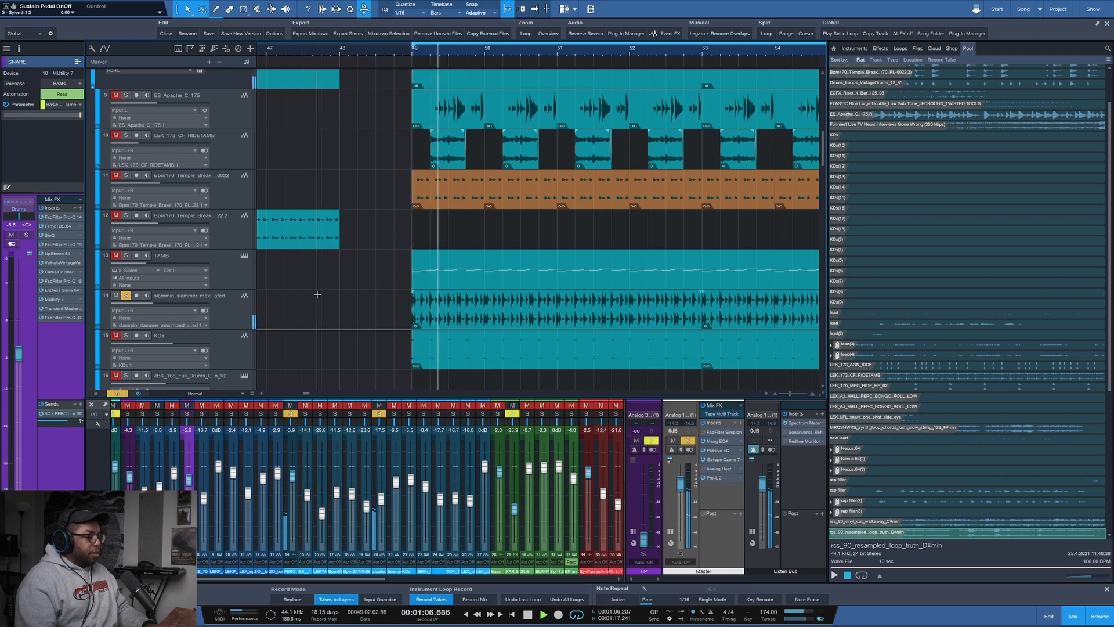
{"action": "scroll", "coordinate": [307, 302], "scroll_direction": "down", "scroll_amount": 1}
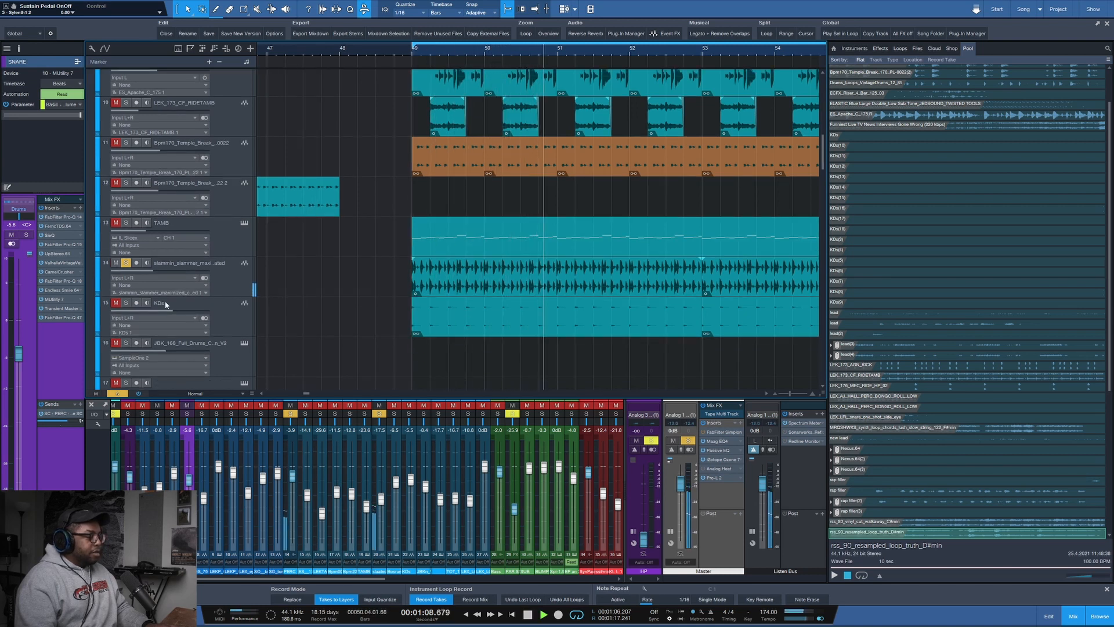
{"action": "key", "text": "space"}
{"action": "key", "text": "space"}
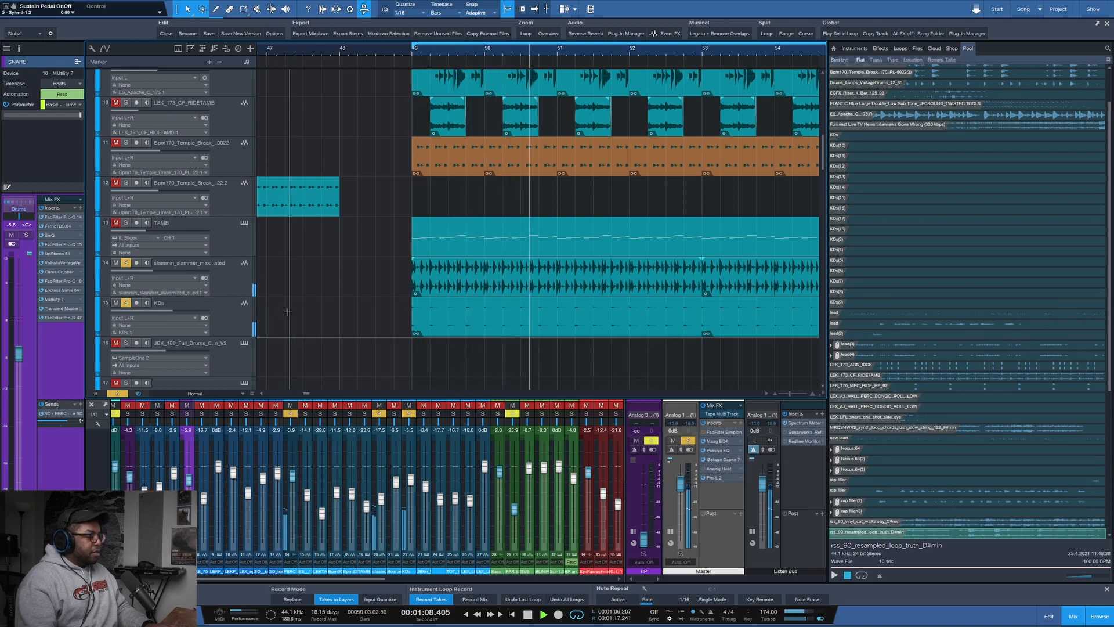
{"action": "scroll", "coordinate": [296, 300], "scroll_direction": "down", "scroll_amount": 2}
{"action": "key", "text": "space"}
- Reduce the track lanes to tiny height, solo the percussion tracks from ES_Apache_C_175 through KDs, and audition them together
{"action": "scroll", "coordinate": [295, 304], "scroll_direction": "down", "scroll_amount": 1}
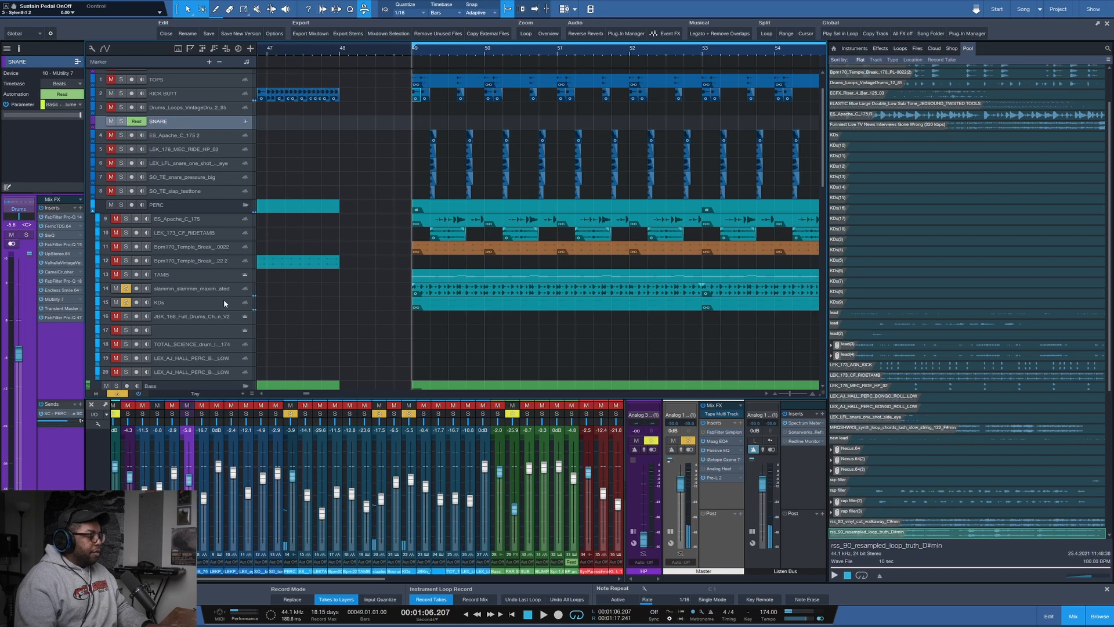
{"action": "left_click_drag", "start_coordinate": [127, 224], "coordinate": [123, 285]}
{"action": "key", "text": "space"}
{"action": "scroll", "coordinate": [425, 54], "scroll_direction": "down", "scroll_amount": 5}
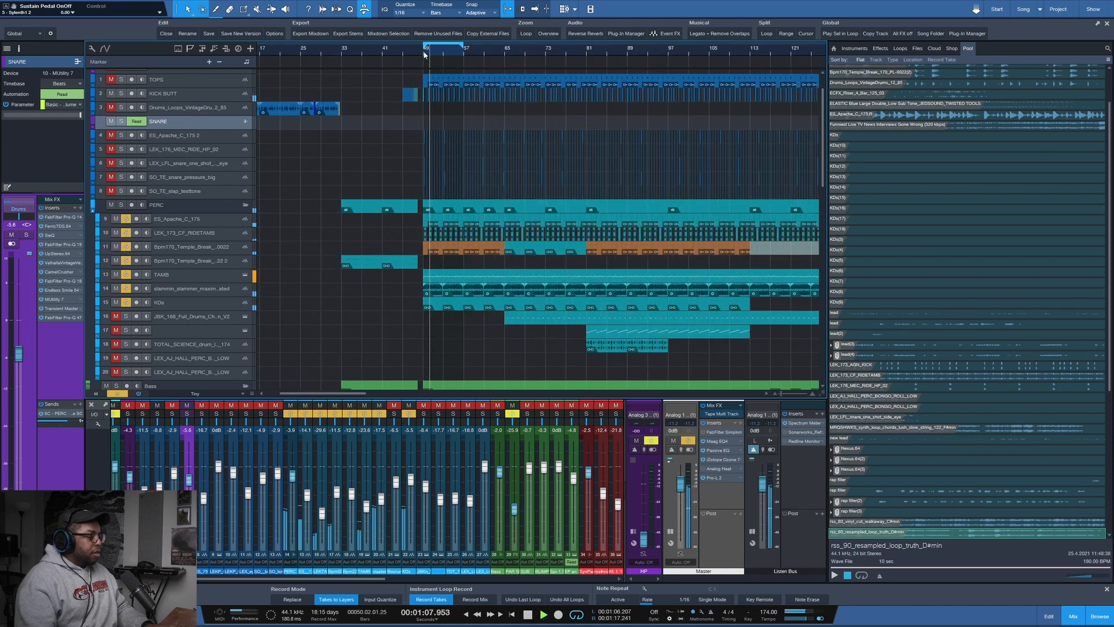
{"action": "scroll", "coordinate": [653, 51], "scroll_direction": "up", "scroll_amount": 4}
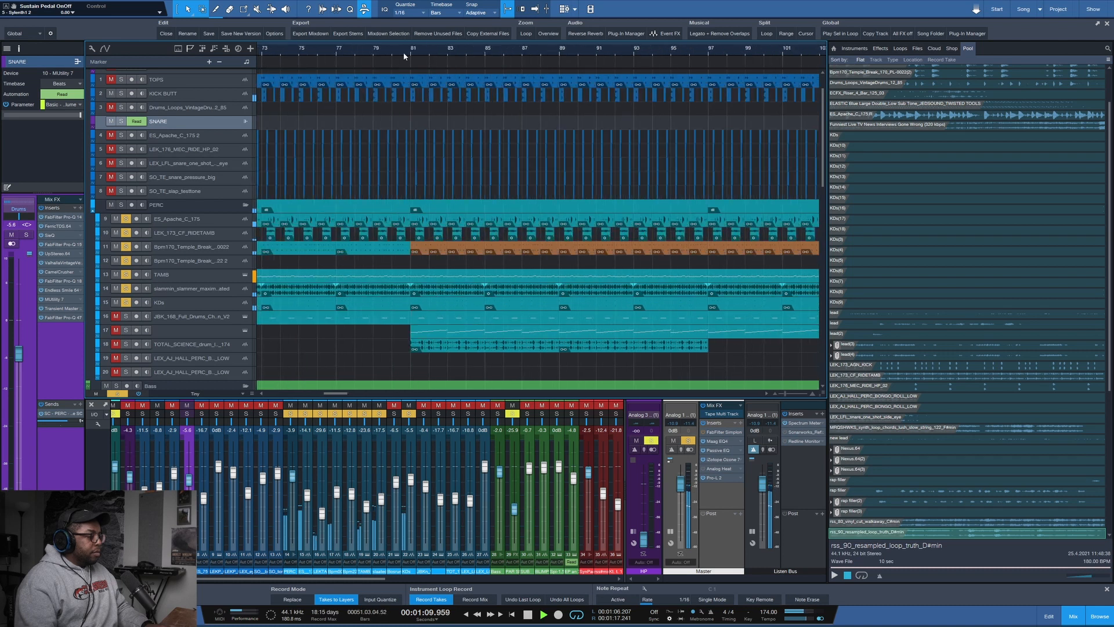
- Audition the JBK_168_Full_Drums track and unnamed track 17 individually, and inspect track 17's sample in SampleOne XT
{"action": "left_click", "coordinate": [126, 319], "text": "ctrl"}
{"action": "key", "text": "space"}
{"action": "left_click", "coordinate": [126, 329], "text": "ctrl"}
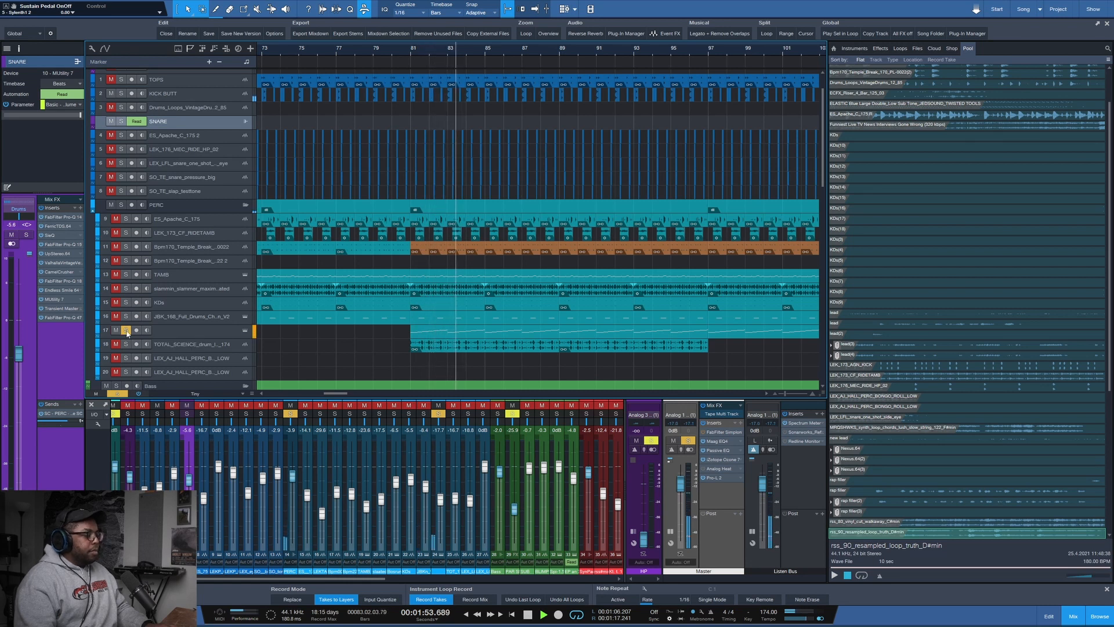
{"action": "left_click", "coordinate": [177, 333]}
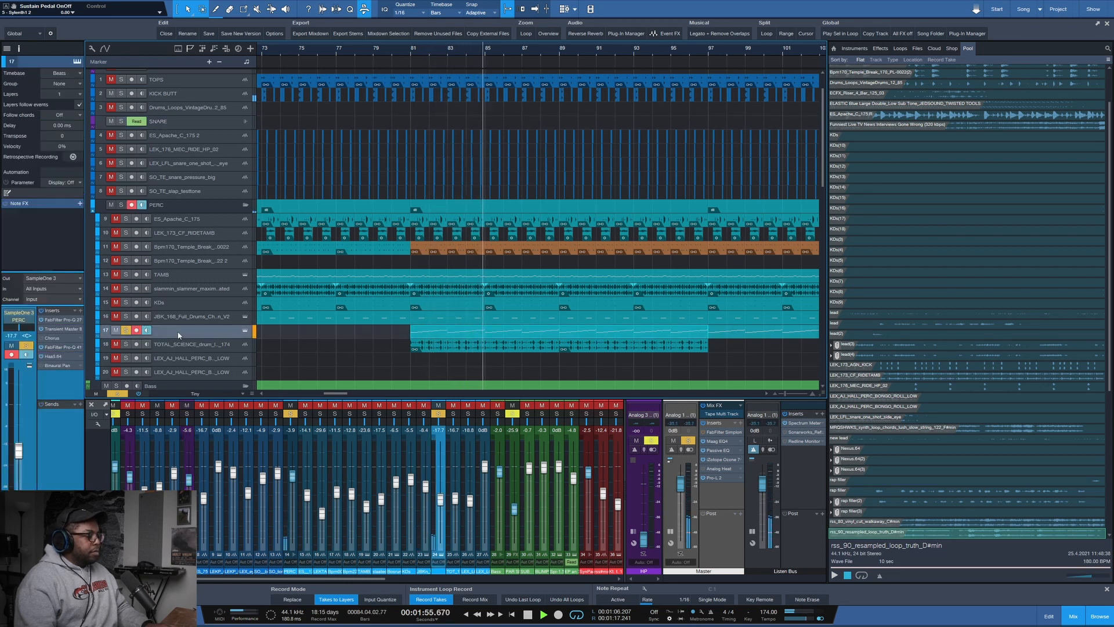
{"action": "left_click", "coordinate": [245, 331]}
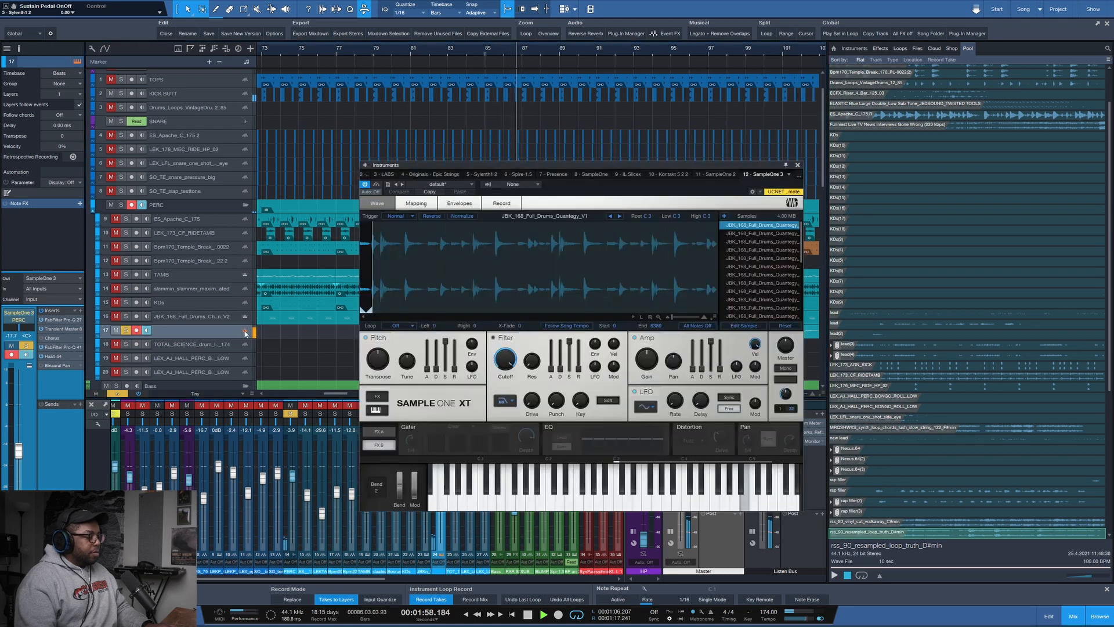
{"action": "left_click", "coordinate": [797, 165]}
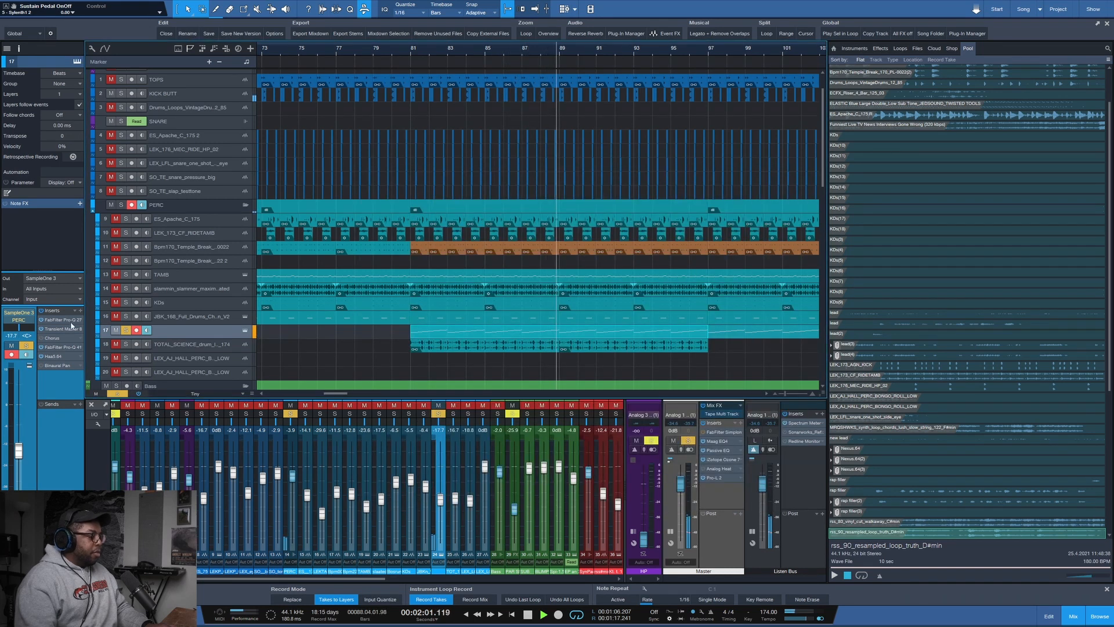
- Solo the TOTAL_SCIENCE drum loop track, enlarge its lane, and audition it from bar 81
{"action": "left_click", "coordinate": [126, 344]}
{"action": "left_click", "coordinate": [222, 347]}
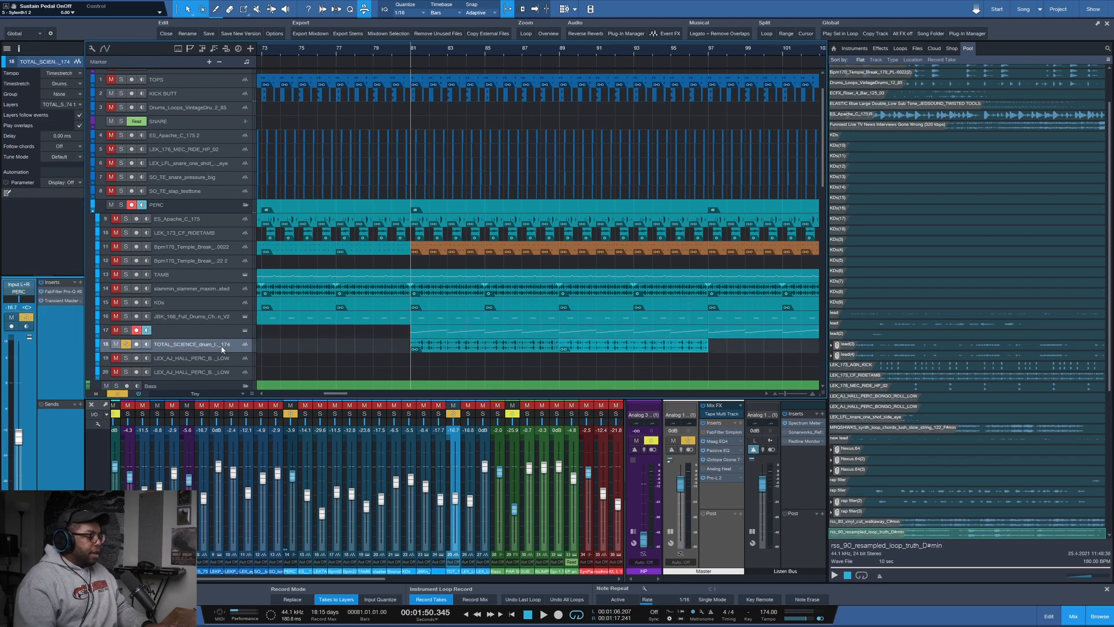
{"action": "left_click_drag", "start_coordinate": [212, 350], "coordinate": [212, 358]}
{"action": "key", "text": "space"}
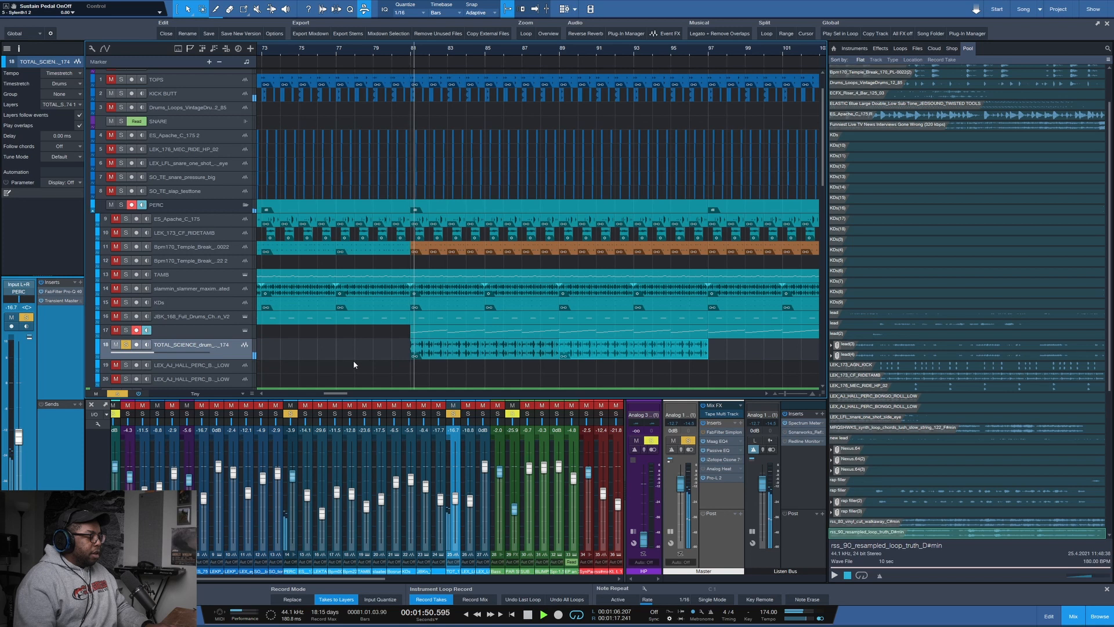
- Solo the whole PERC folder and audition all its percussion tracks together from bar 81
{"action": "left_click", "coordinate": [121, 206]}
{"action": "key", "text": "space"}
{"action": "key", "text": "space"}
{"action": "scroll", "coordinate": [536, 44], "scroll_direction": "down", "scroll_amount": 5}
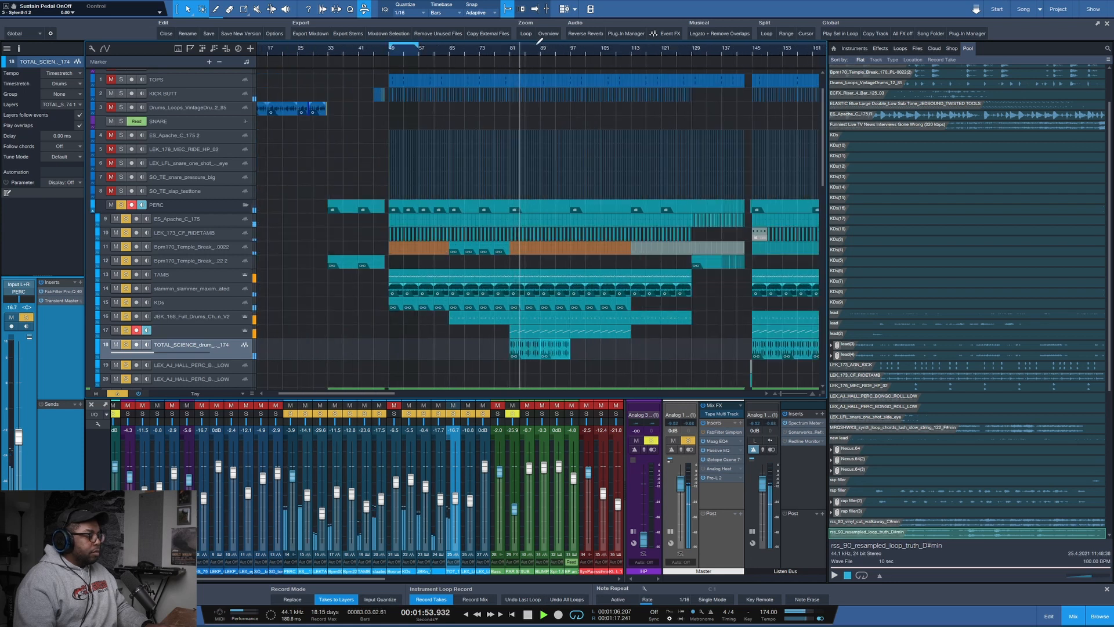
- Solo the whole Drums folder and audition all drum tracks together from bar 81
{"action": "scroll", "coordinate": [537, 47], "scroll_direction": "up", "scroll_amount": 4}
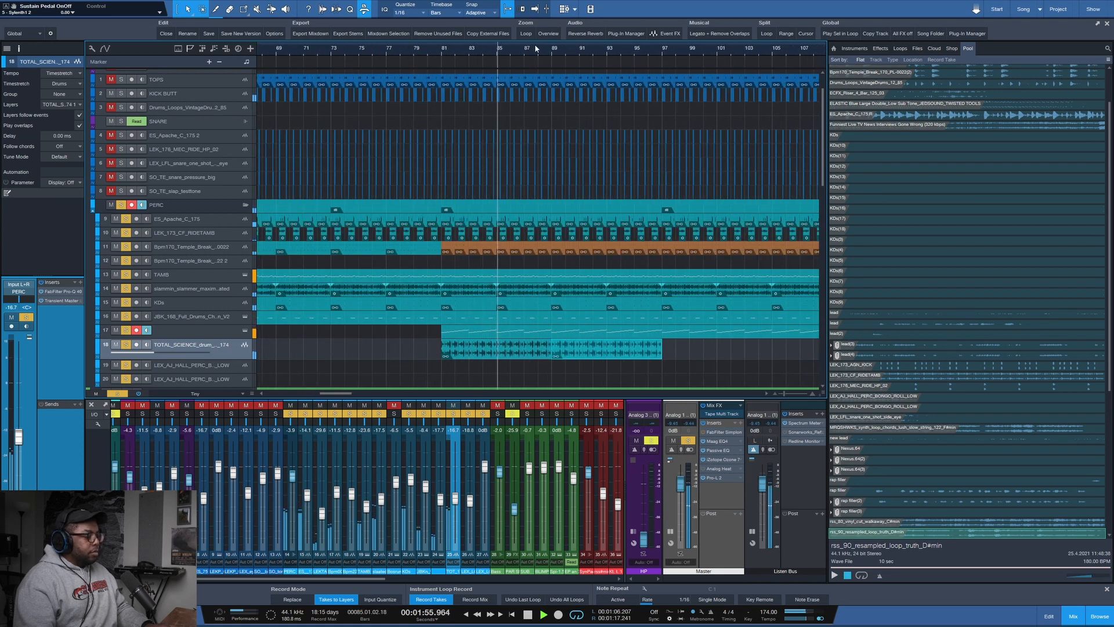
{"action": "key", "text": "space"}
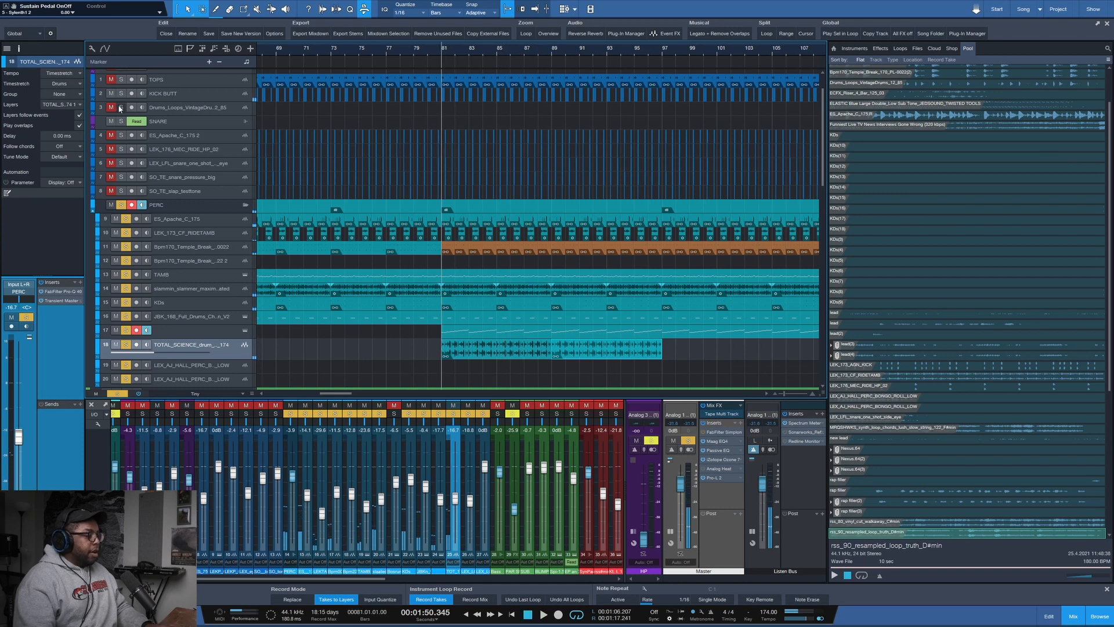
{"action": "scroll", "coordinate": [119, 81], "scroll_direction": "up", "scroll_amount": 1}
{"action": "left_click", "coordinate": [120, 75]}
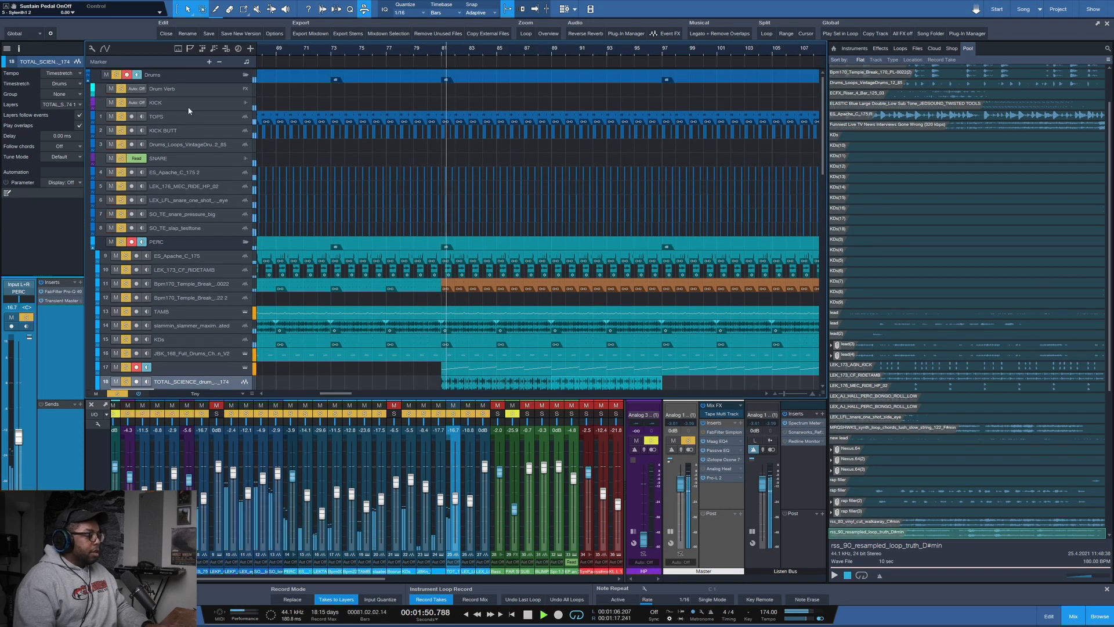
{"action": "scroll", "coordinate": [498, 154], "scroll_direction": "down", "scroll_amount": 1}
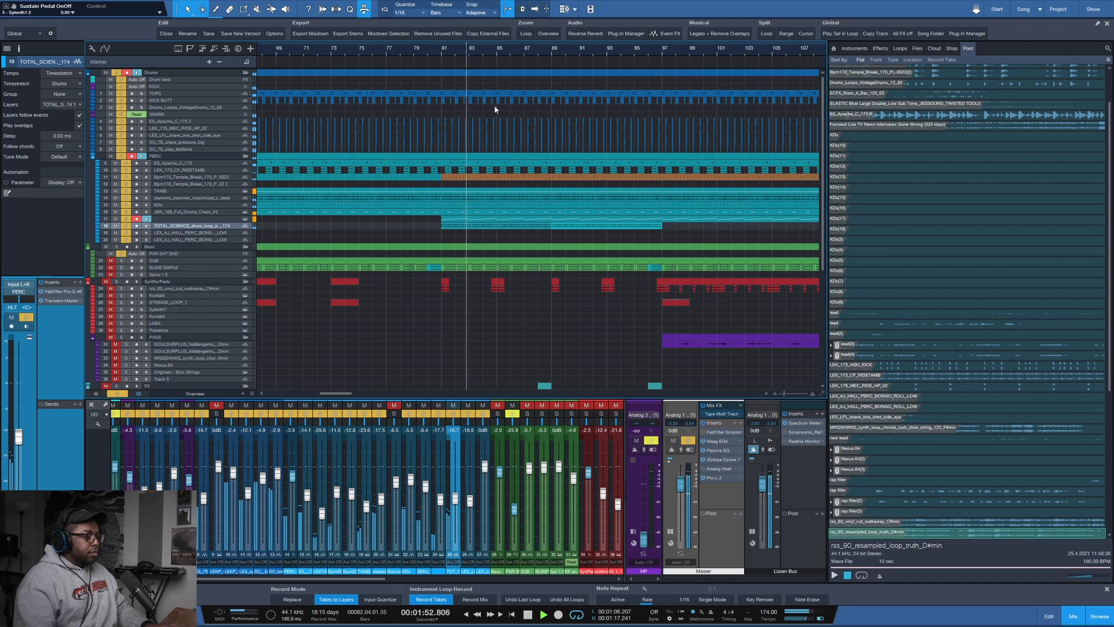
{"action": "scroll", "coordinate": [511, 53], "scroll_direction": "down", "scroll_amount": 5}
{"action": "scroll", "coordinate": [509, 54], "scroll_direction": "down", "scroll_amount": 4}
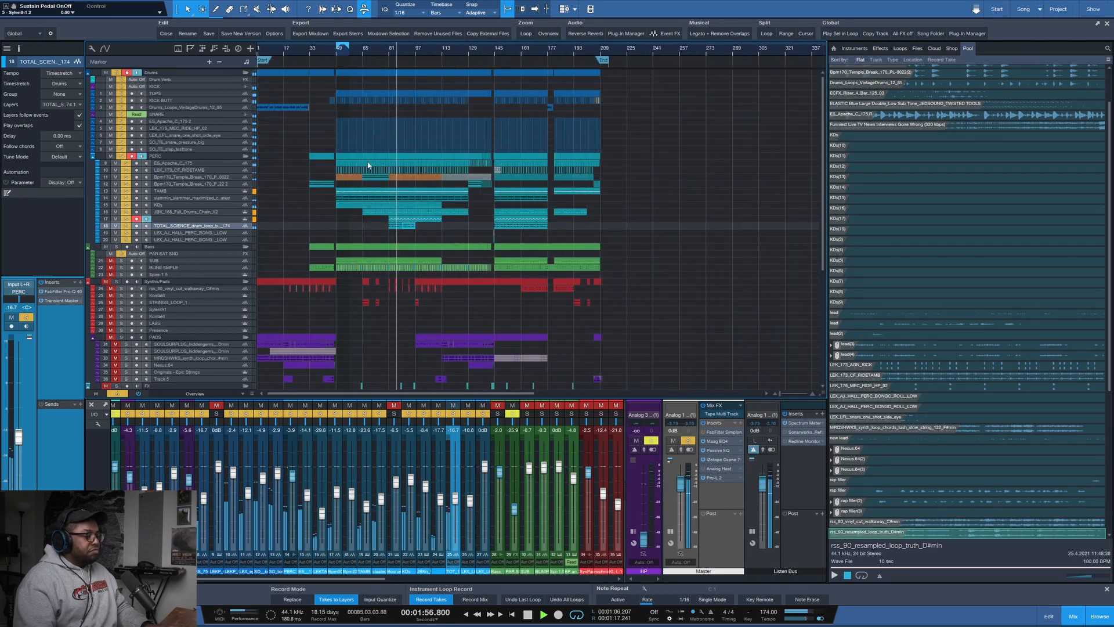
{"action": "key", "text": "space"}
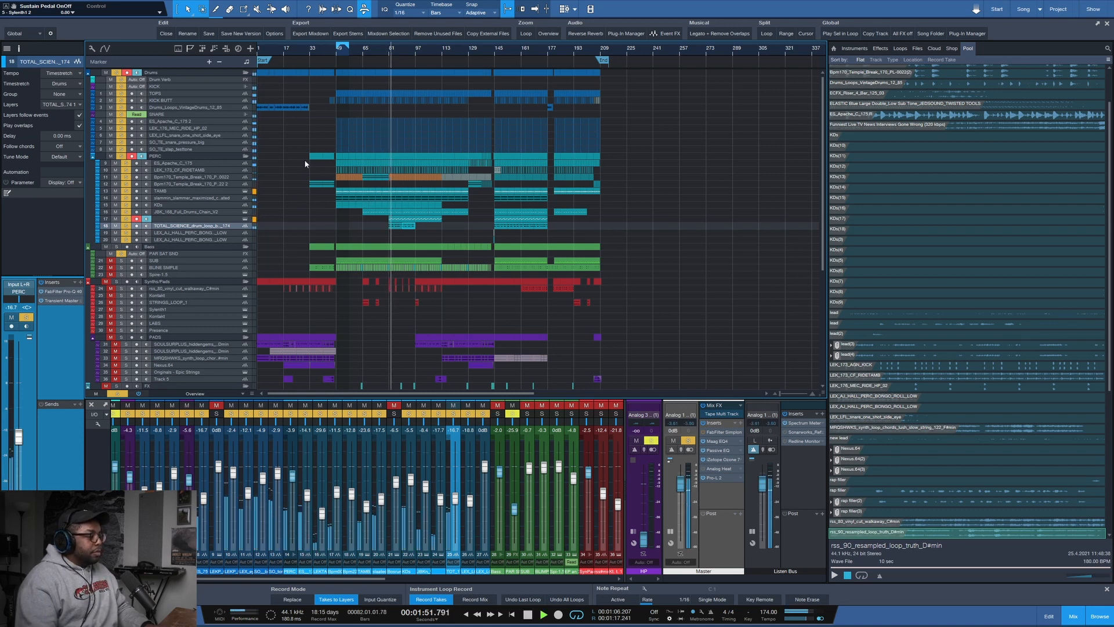
{"action": "key", "text": "space"}
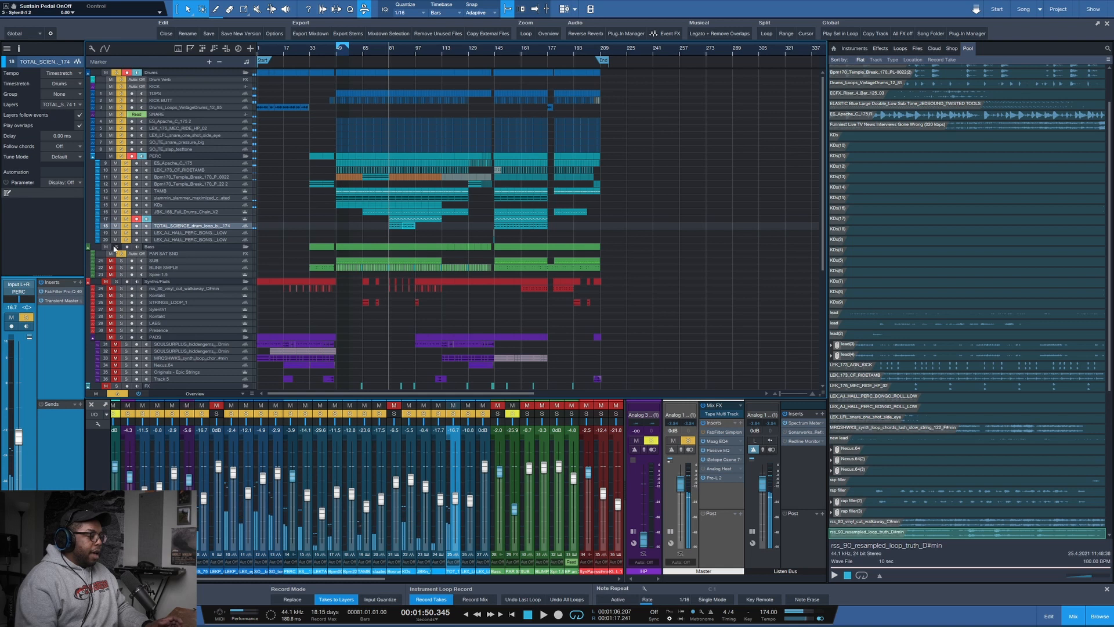
- Add the Bass folder to the solo and audition the drums and bass together from bar 81
{"action": "left_click", "coordinate": [115, 247]}
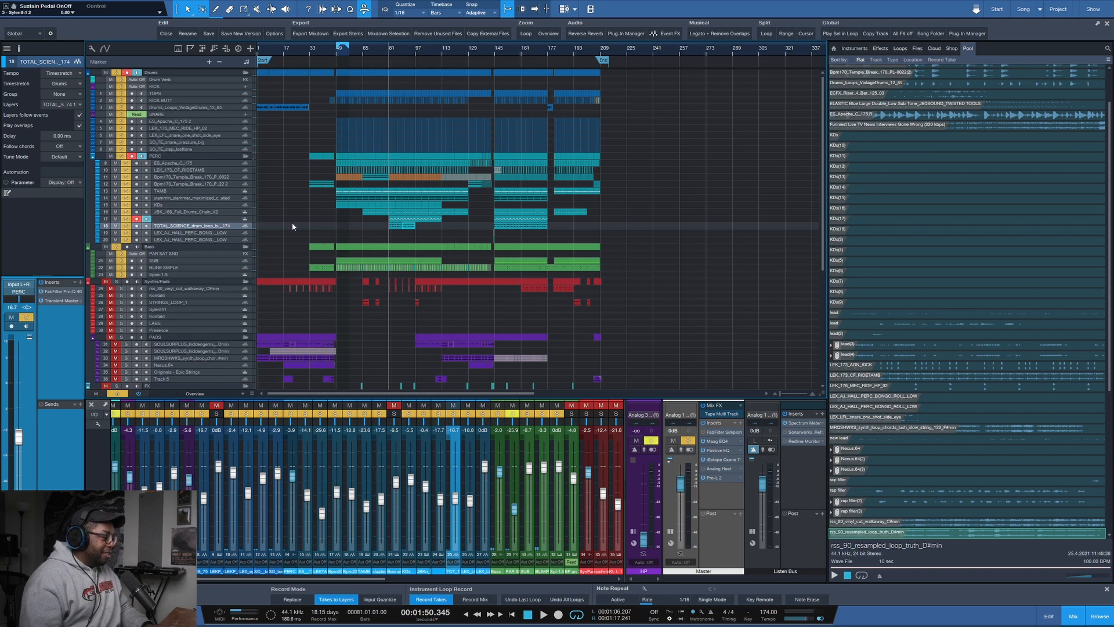
{"action": "key", "text": "space"}
{"action": "scroll", "coordinate": [393, 51], "scroll_direction": "up", "scroll_amount": 5}
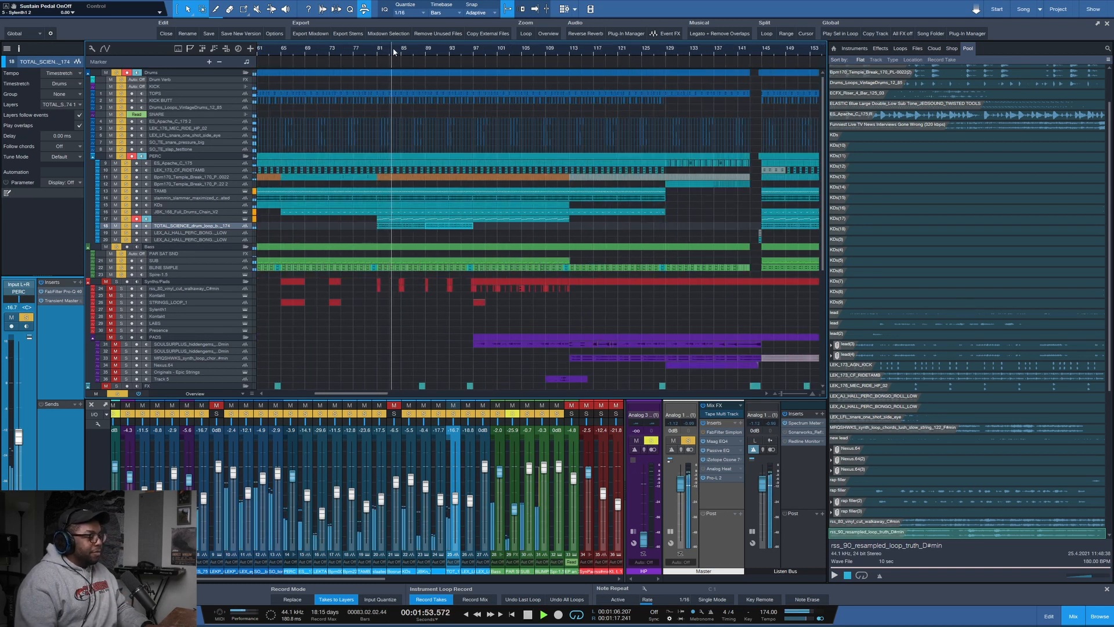
{"action": "scroll", "coordinate": [393, 51], "scroll_direction": "down", "scroll_amount": 5}
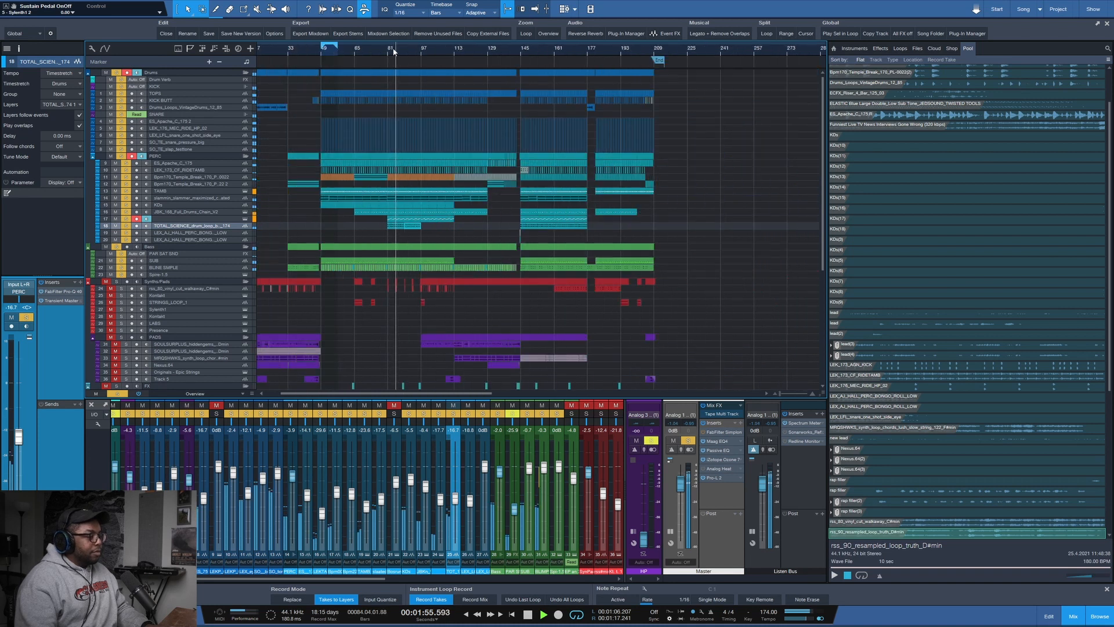
{"action": "scroll", "coordinate": [393, 51], "scroll_direction": "up", "scroll_amount": 3}
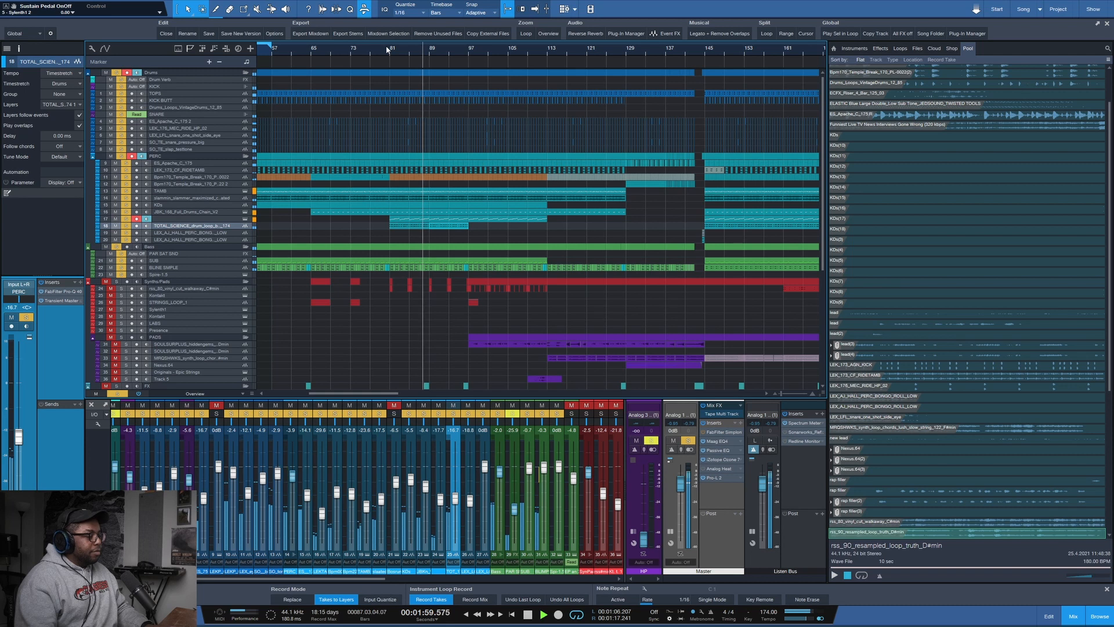
{"action": "key", "text": "space"}
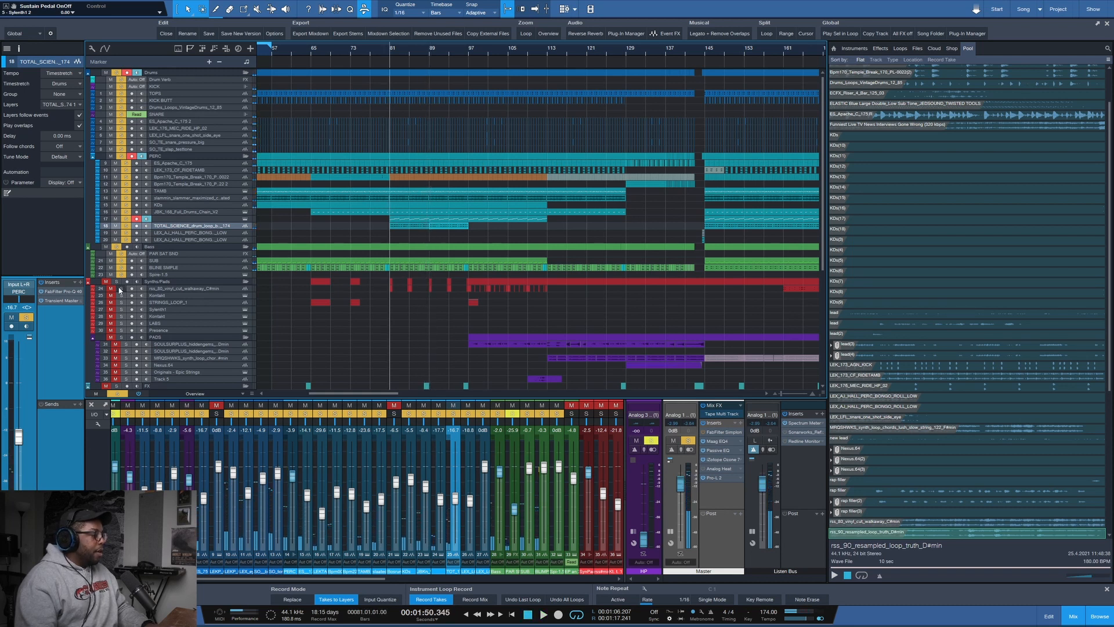
- Solo only the rss_80_vinyl_cut_walkaway track, enlarge its lane, and audition its chopped events from bar 81
{"action": "scroll", "coordinate": [320, 308], "scroll_direction": "down", "scroll_amount": 1}
{"action": "left_click", "coordinate": [122, 267], "text": "alt"}
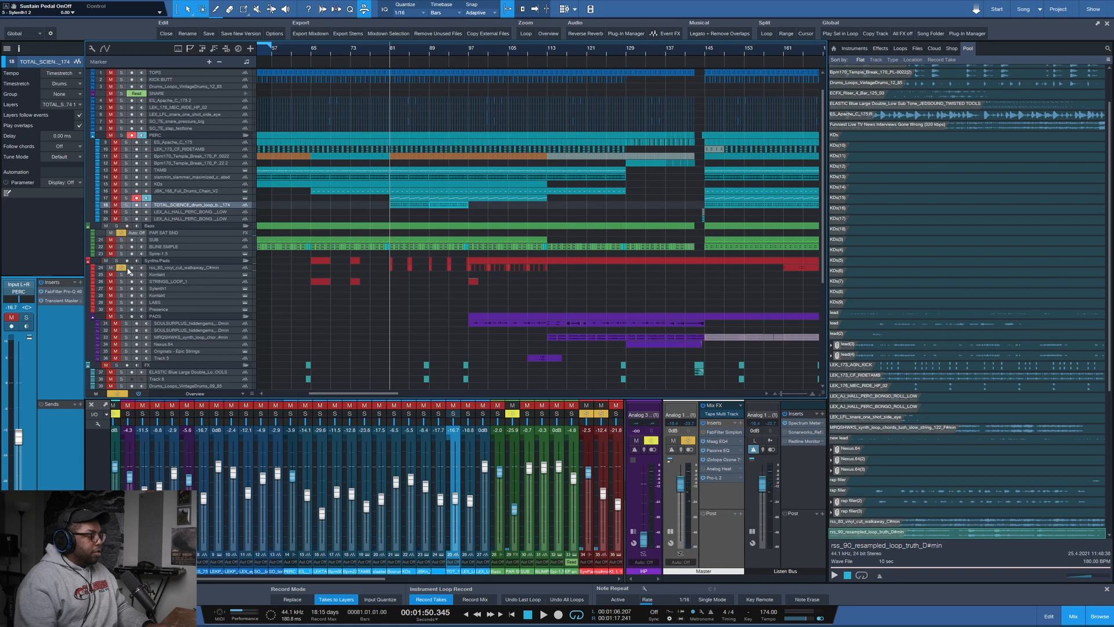
{"action": "left_click_drag", "start_coordinate": [175, 271], "coordinate": [170, 294]}
{"action": "scroll", "coordinate": [392, 49], "scroll_direction": "up", "scroll_amount": 10}
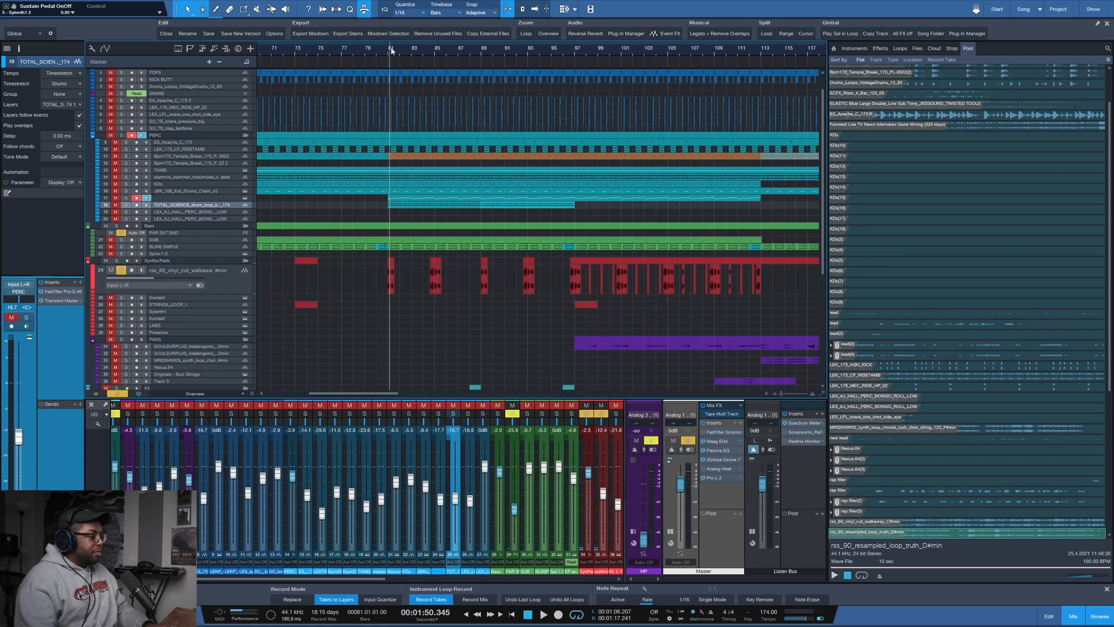
{"action": "scroll", "coordinate": [391, 46], "scroll_direction": "down", "scroll_amount": 3}
{"action": "key", "text": "space"}
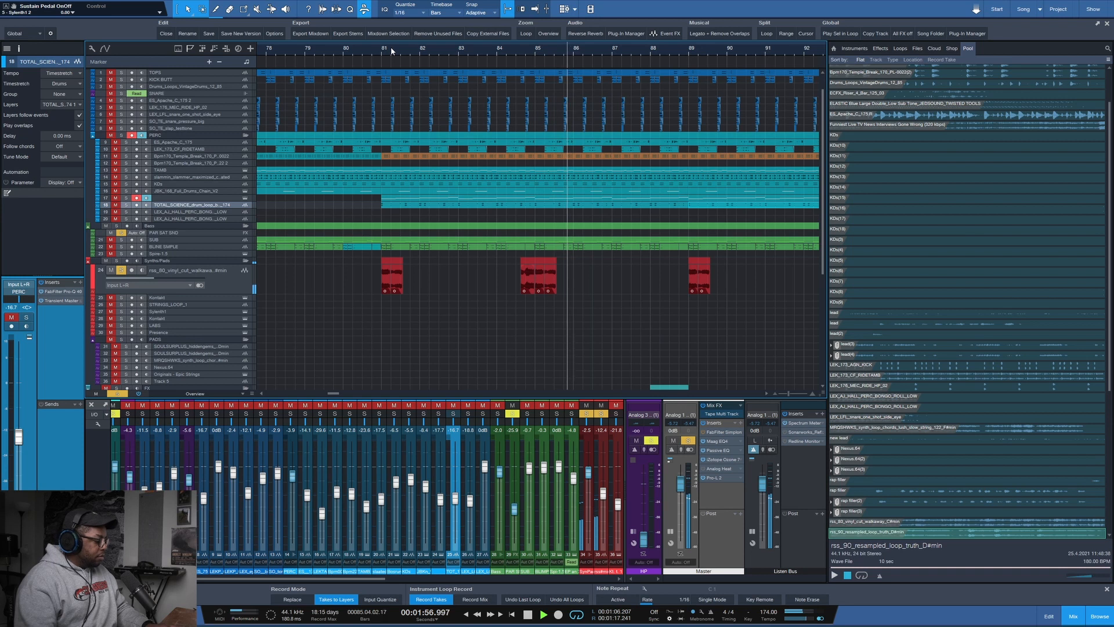
{"action": "key", "text": "space"}
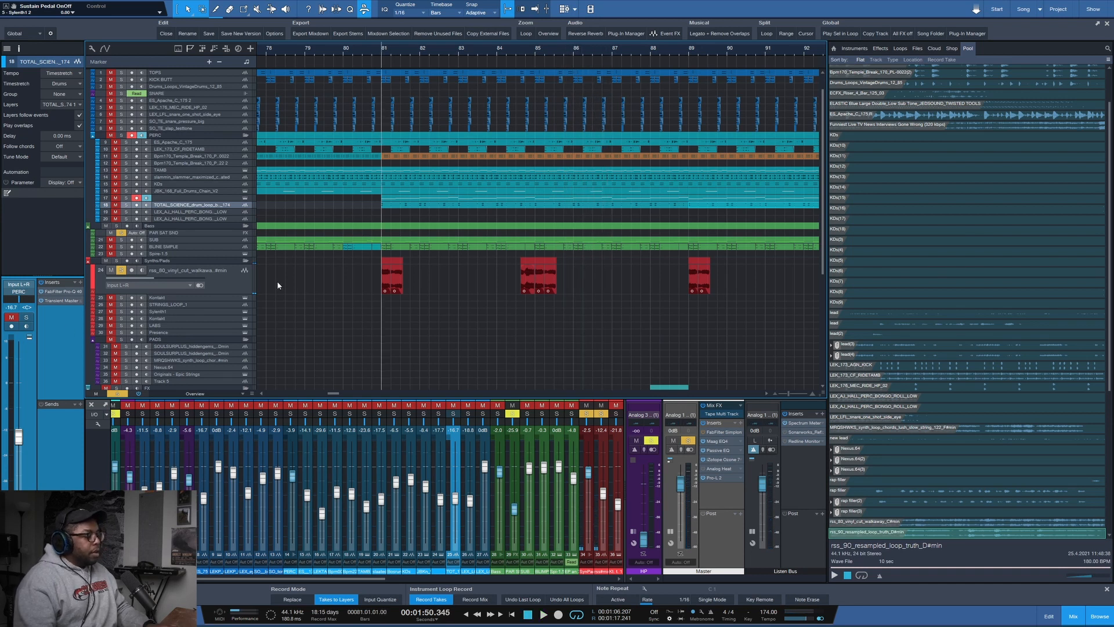
- Locate the first vinyl cut event's source file in the Pool and preview the original sample
{"action": "right_click", "coordinate": [386, 280]}
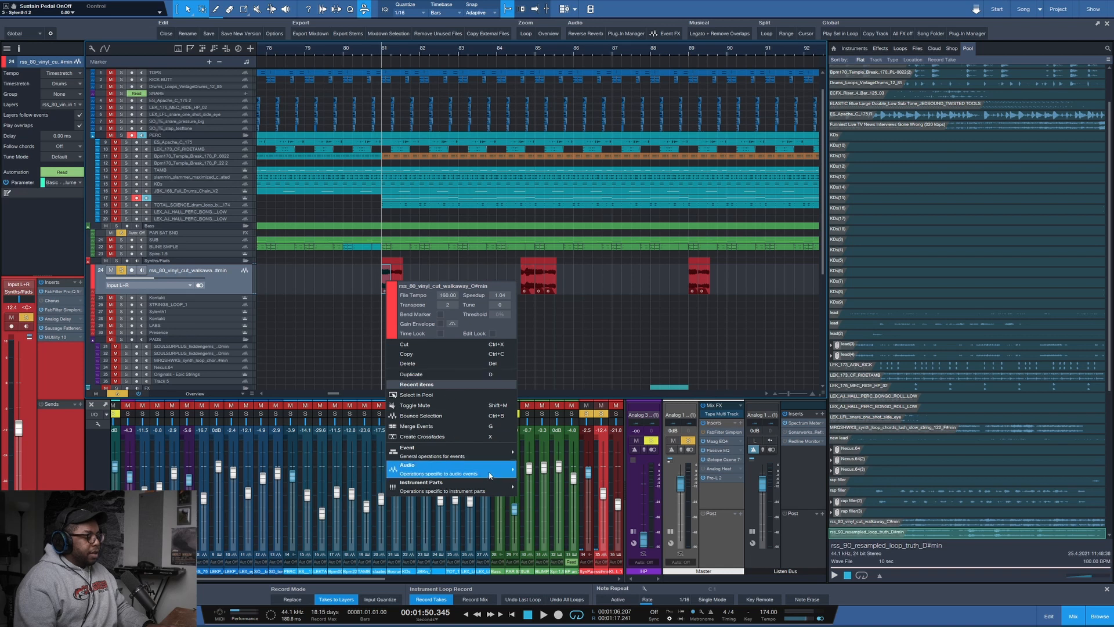
{"action": "mouse_move", "coordinate": [490, 473]}
{"action": "left_click", "coordinate": [692, 442]}
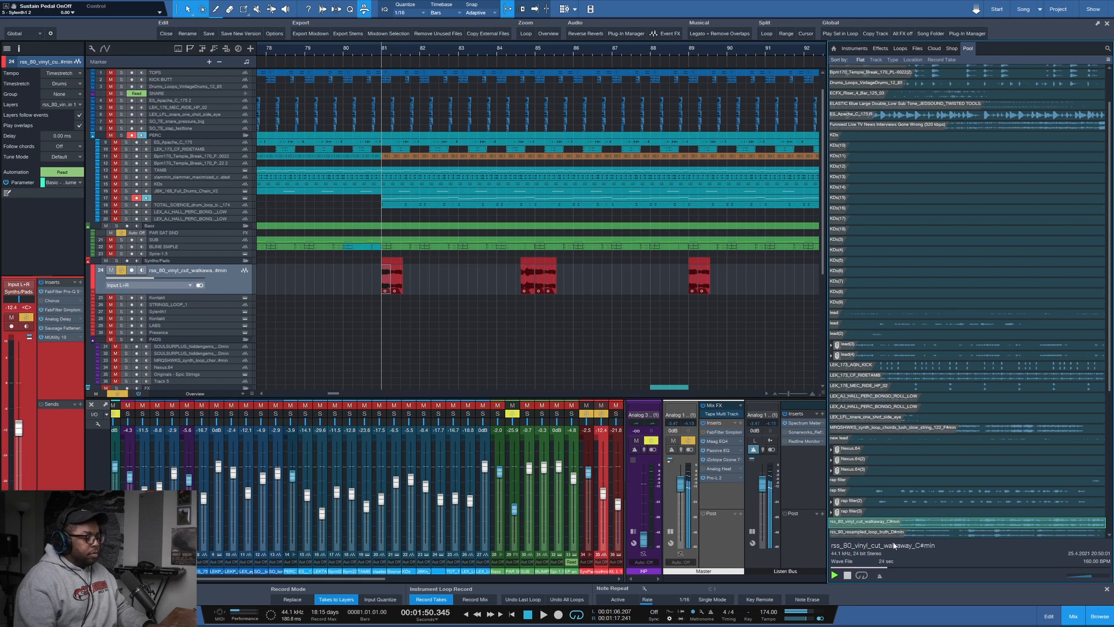
{"action": "left_click", "coordinate": [849, 576]}
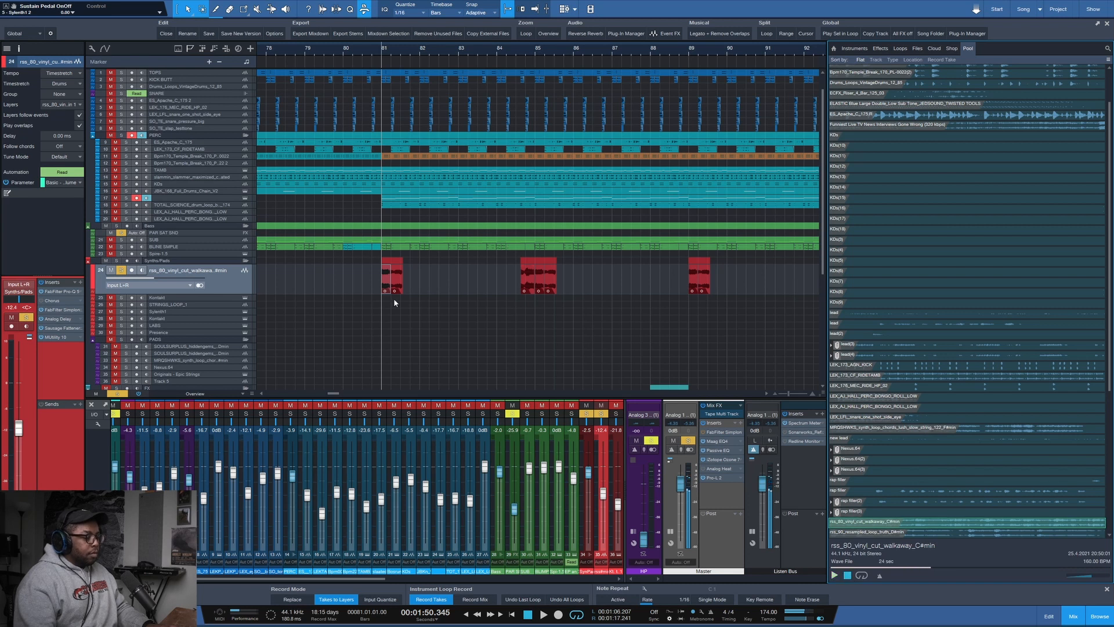
- Audition the soloed vinyl cut track again and set the playback start position in bar 79
{"action": "key", "text": "space"}
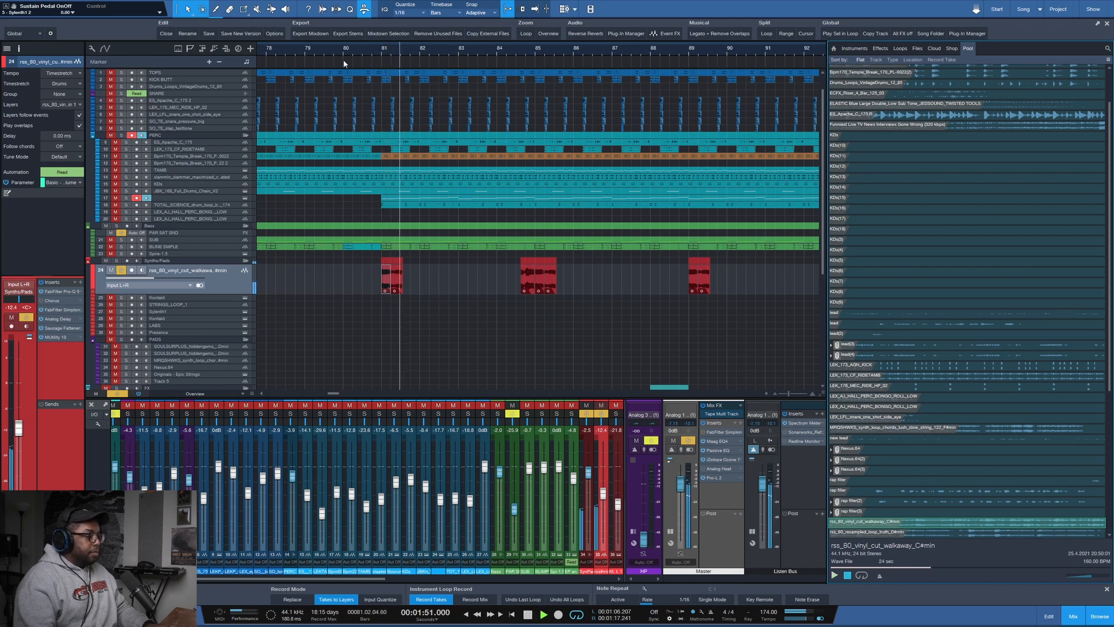
{"action": "scroll", "coordinate": [381, 264], "scroll_direction": "down", "scroll_amount": 2}
{"action": "right_click", "coordinate": [381, 264]}
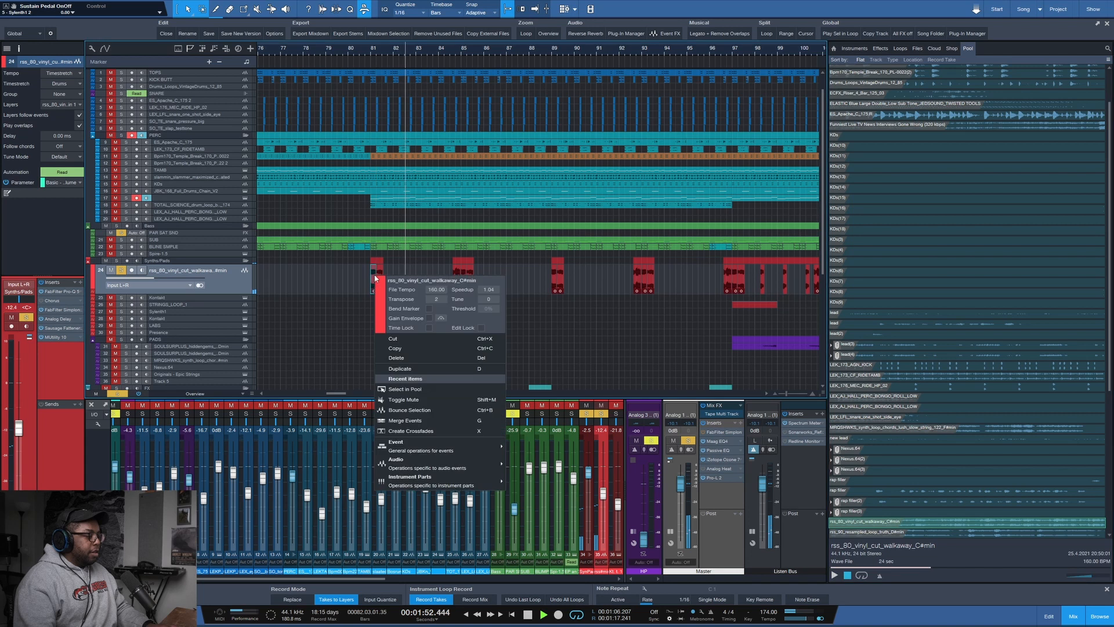
{"action": "left_click", "coordinate": [340, 279]}
{"action": "left_click", "coordinate": [341, 278]}
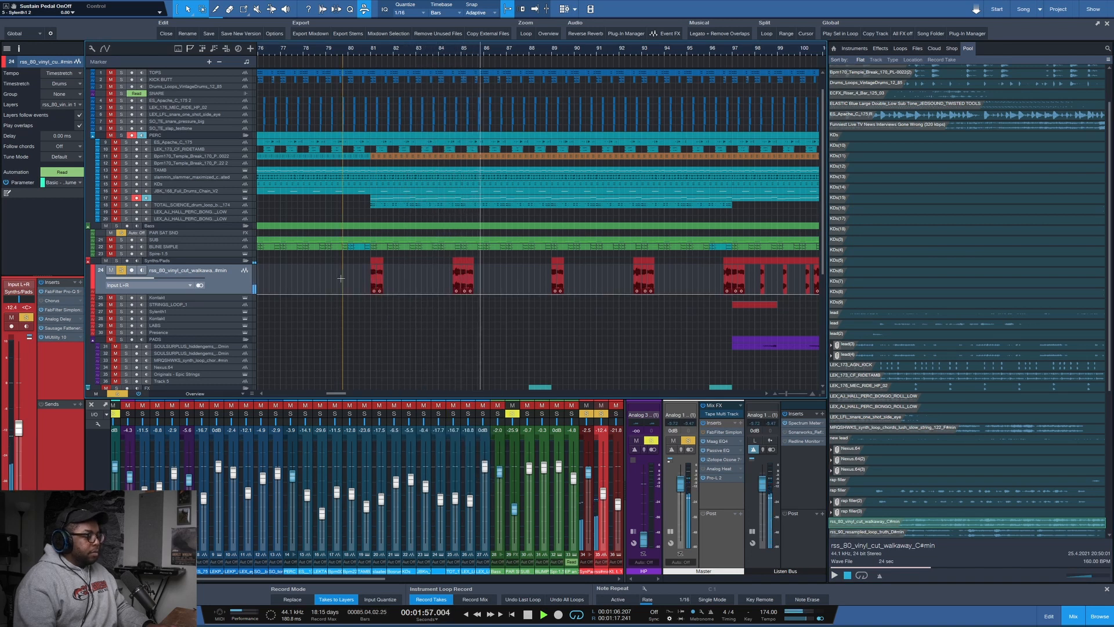
{"action": "scroll", "coordinate": [632, 52], "scroll_direction": "down", "scroll_amount": 5}
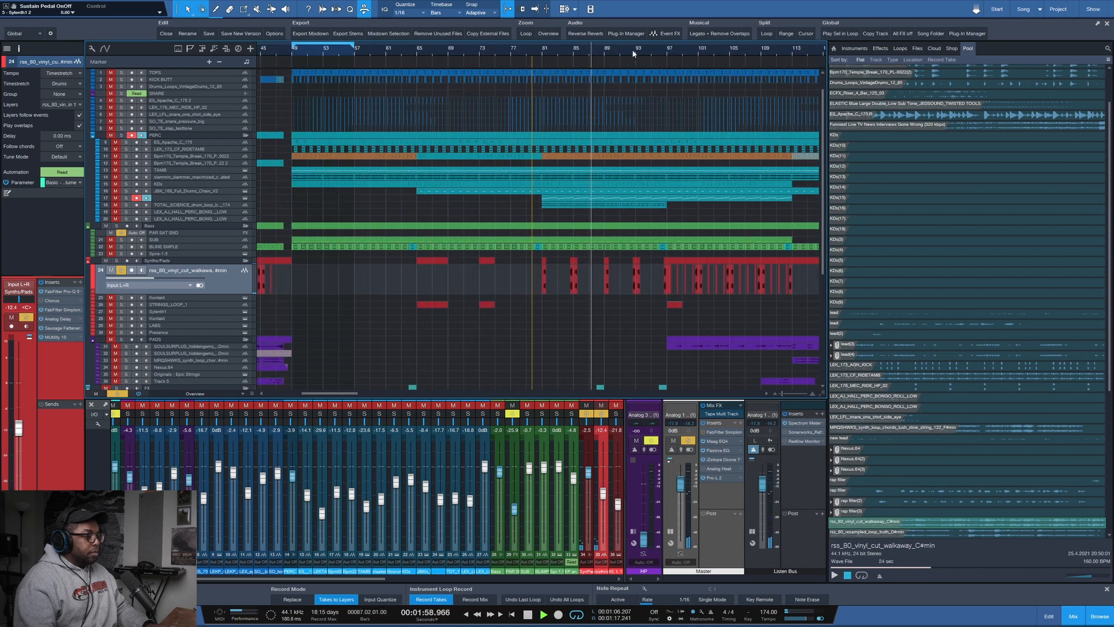
{"action": "key", "text": "space"}
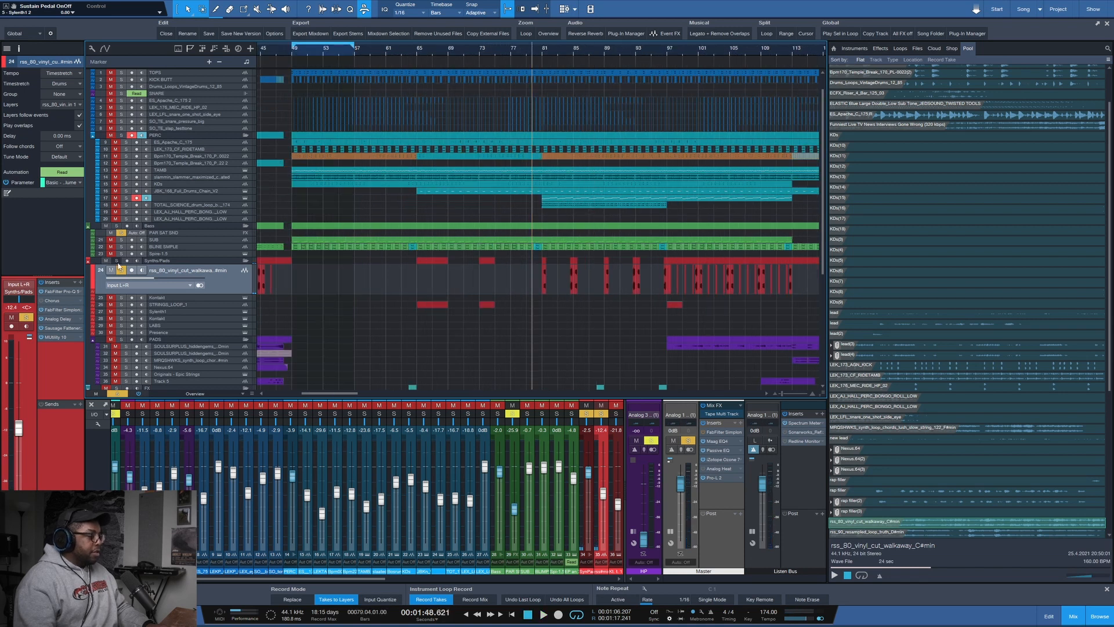
- Solo the Bass, PERC and Drums folders alongside the vinyl cut track for playback, and collapse the Drums folder
{"action": "left_click", "coordinate": [117, 227]}
{"action": "left_click", "coordinate": [121, 136]}
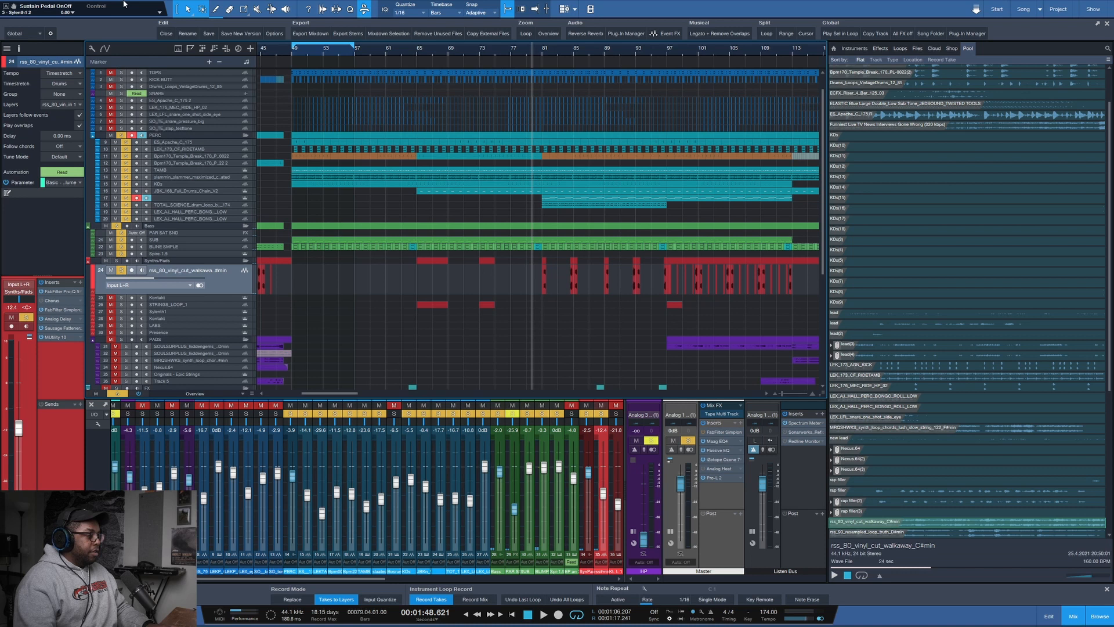
{"action": "scroll", "coordinate": [121, 136], "scroll_direction": "up", "scroll_amount": 2}
{"action": "left_click", "coordinate": [116, 73]}
{"action": "key", "text": "space"}
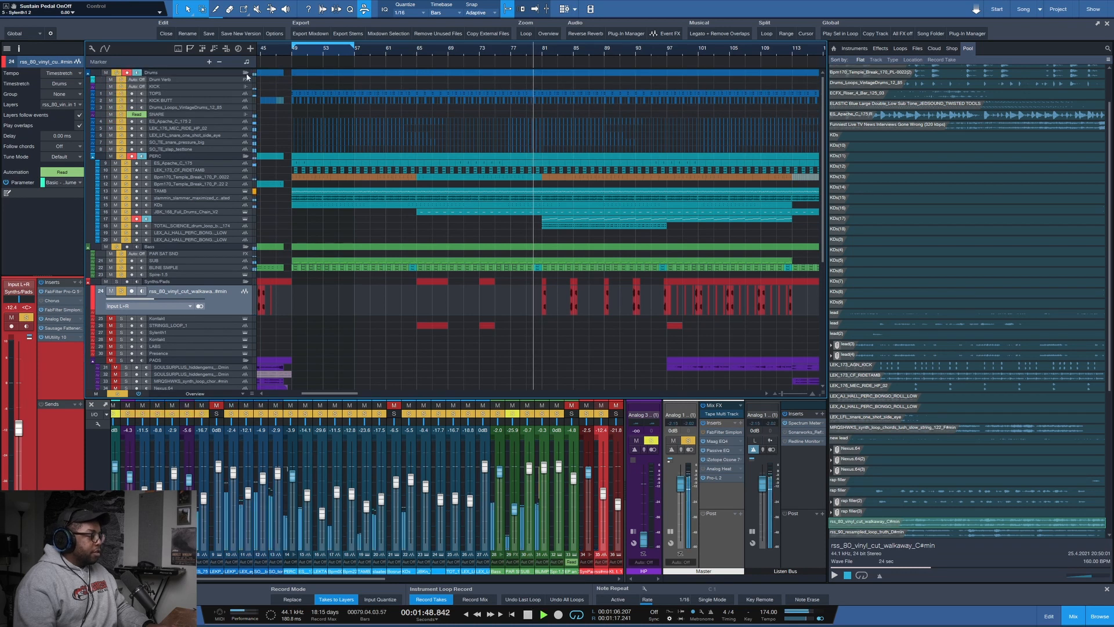
{"action": "left_click", "coordinate": [245, 72]}
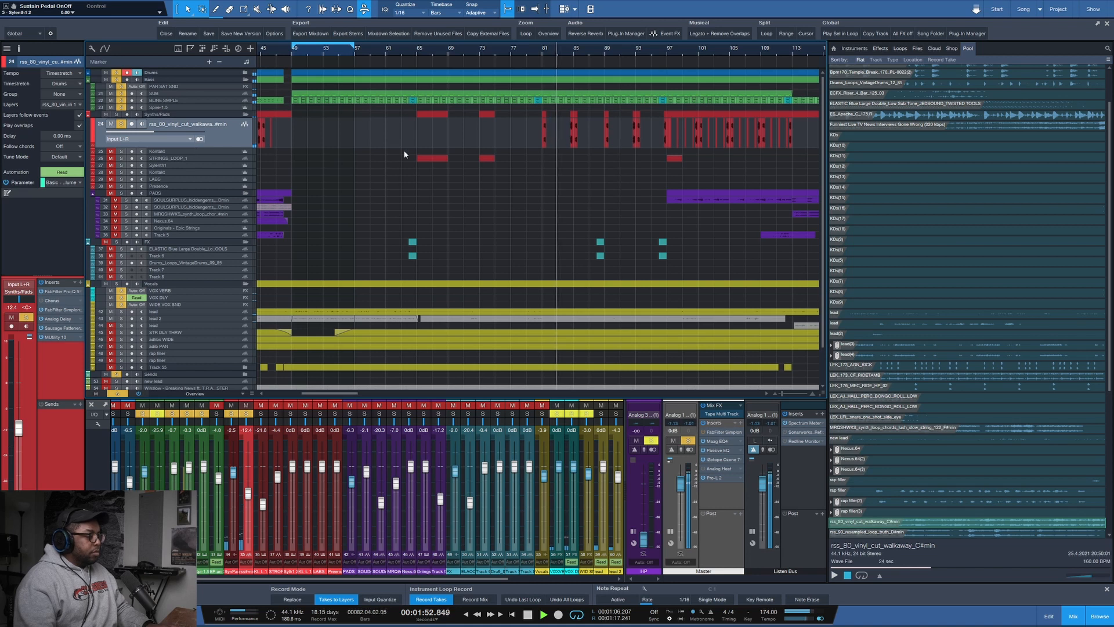
- Enlarge the STRINGS_LOOP_1 lane, add the track to the solo, and place the playhead at bar 65
{"action": "left_click_drag", "start_coordinate": [164, 164], "coordinate": [162, 168]}
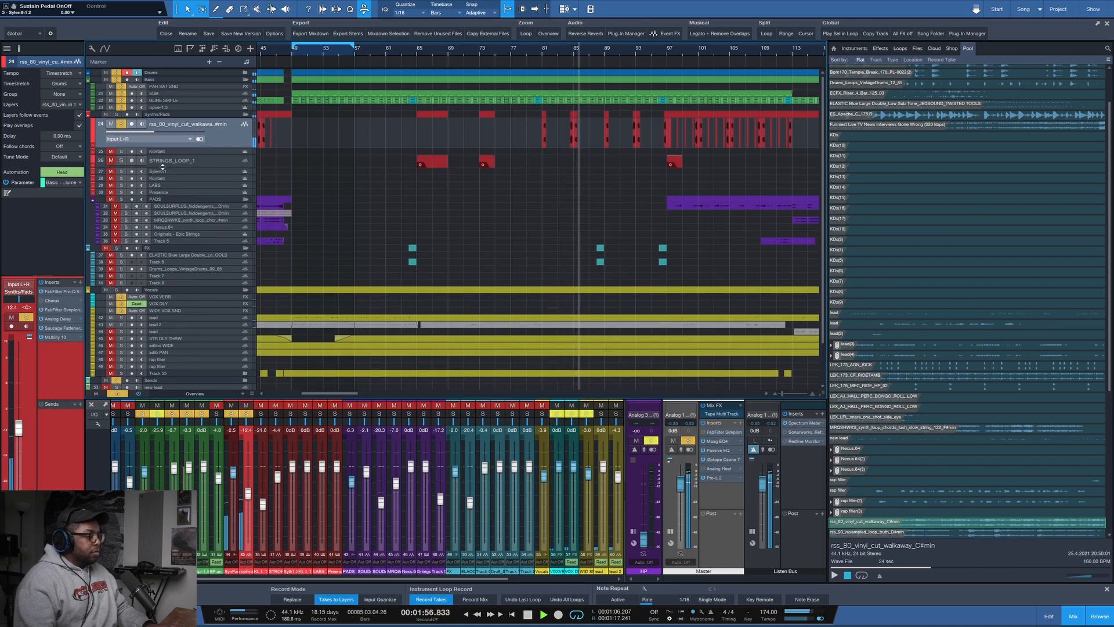
{"action": "key", "text": "space"}
{"action": "left_click", "coordinate": [121, 161]}
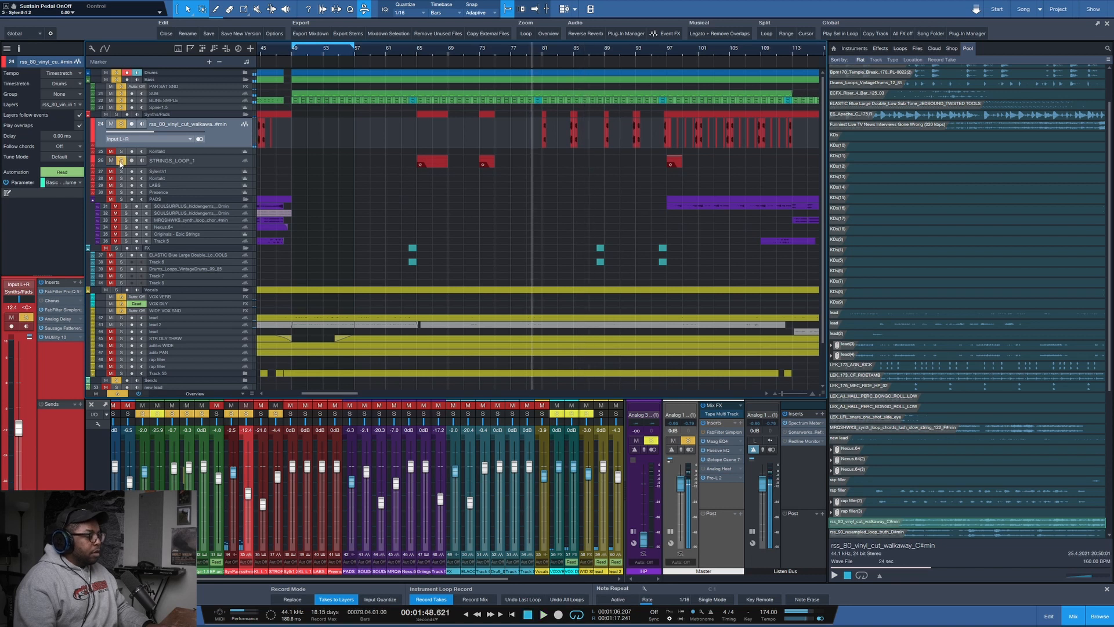
{"action": "left_click_drag", "start_coordinate": [174, 167], "coordinate": [174, 203]}
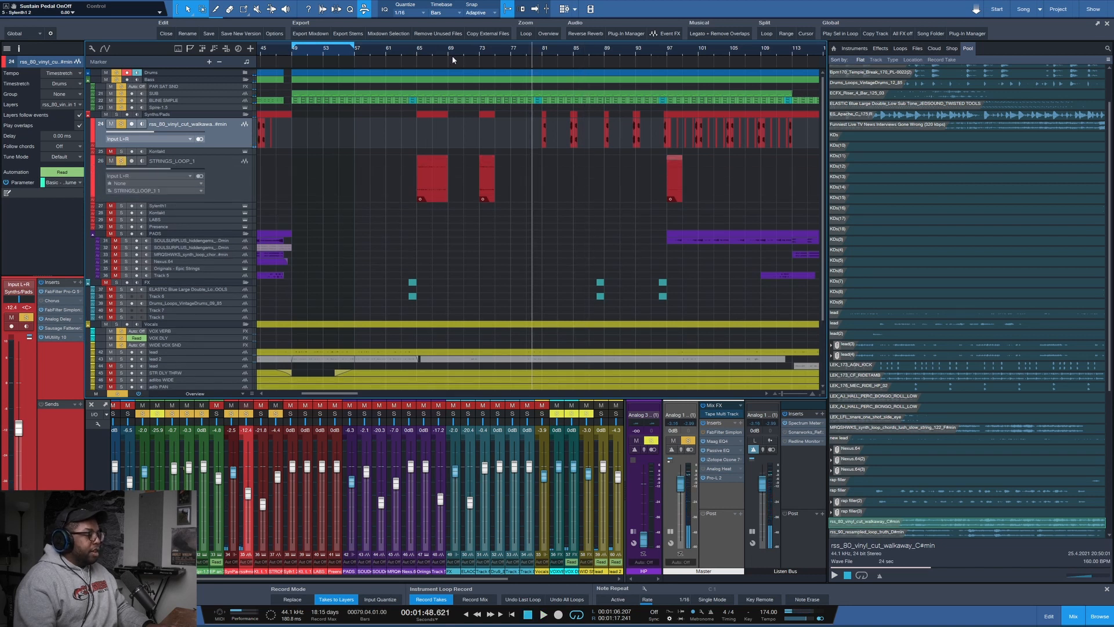
{"action": "scroll", "coordinate": [428, 52], "scroll_direction": "up", "scroll_amount": 5}
{"action": "left_click", "coordinate": [390, 52]}
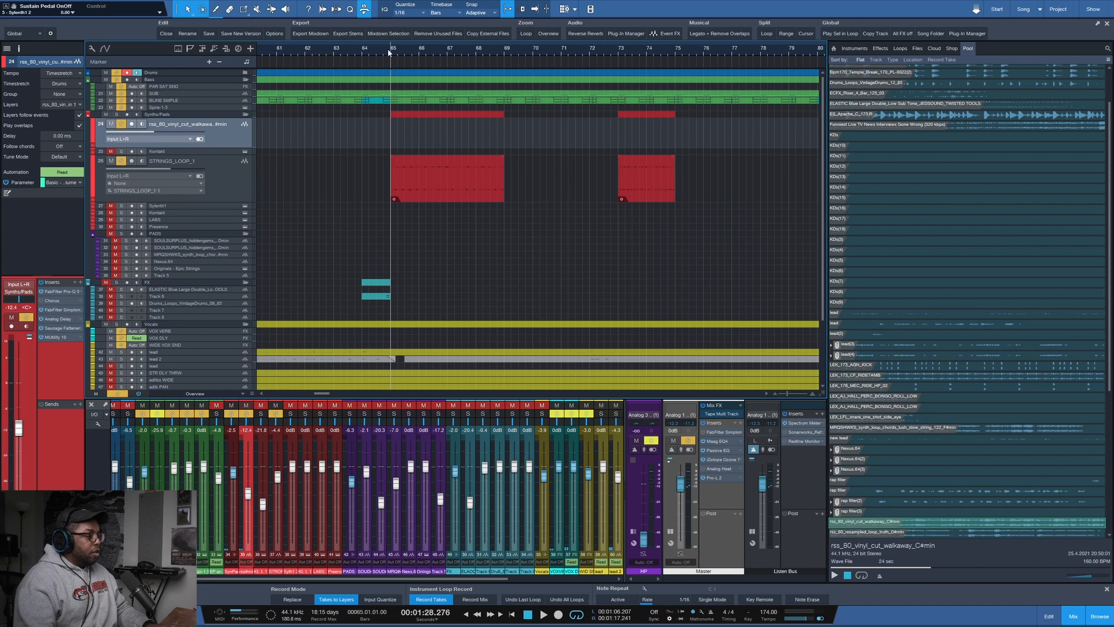
- Solo only the STRINGS_LOOP_1 track, audition it from bar 65, and return the playhead there
{"action": "left_click", "coordinate": [121, 161], "text": "ctrl"}
{"action": "key", "text": "space"}
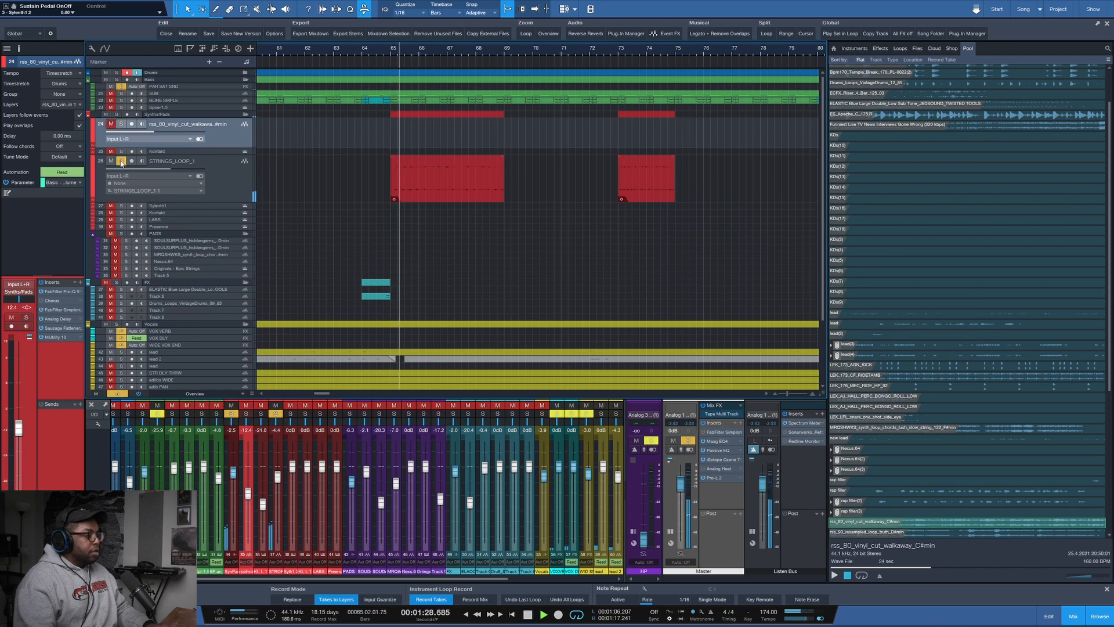
{"action": "left_click", "coordinate": [213, 165]}
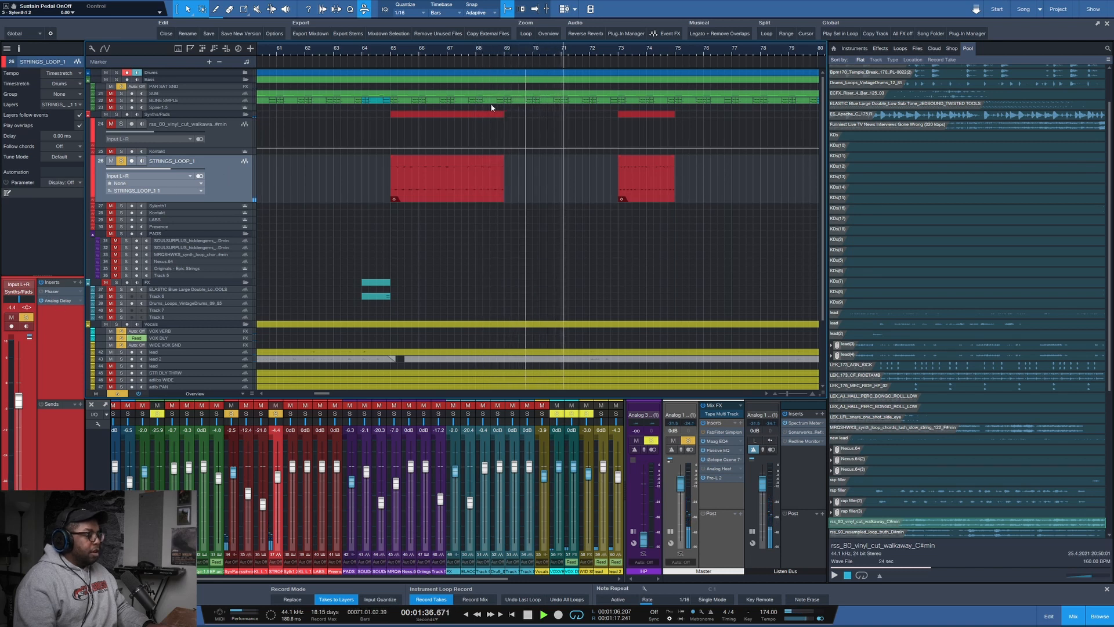
{"action": "key", "text": "space"}
{"action": "left_click", "coordinate": [394, 54]}
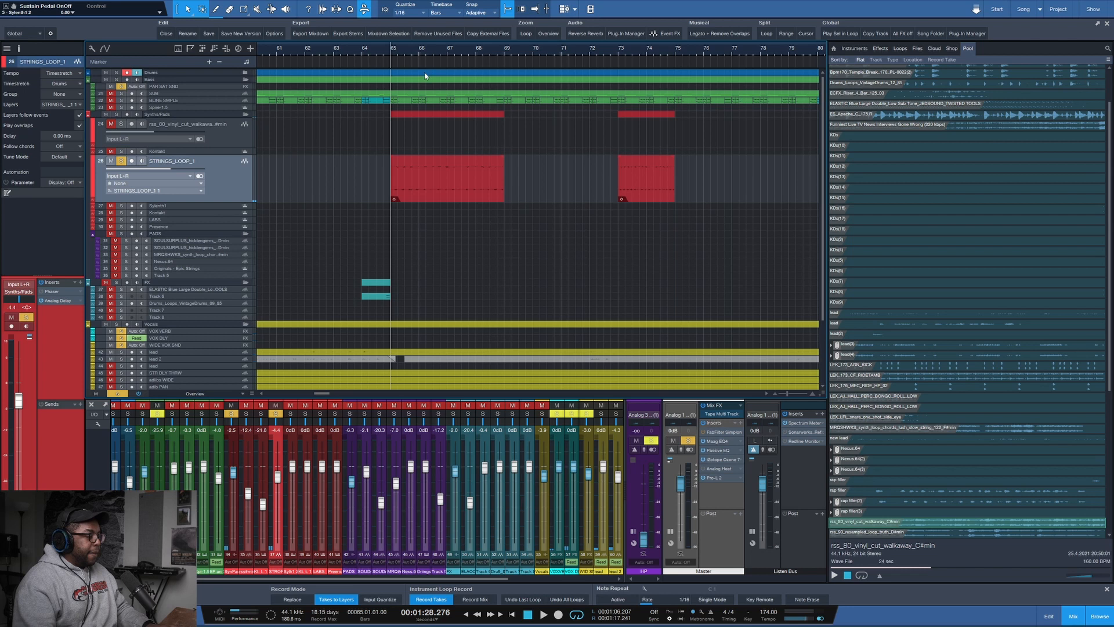
{"action": "scroll", "coordinate": [424, 55], "scroll_direction": "down", "scroll_amount": 6}
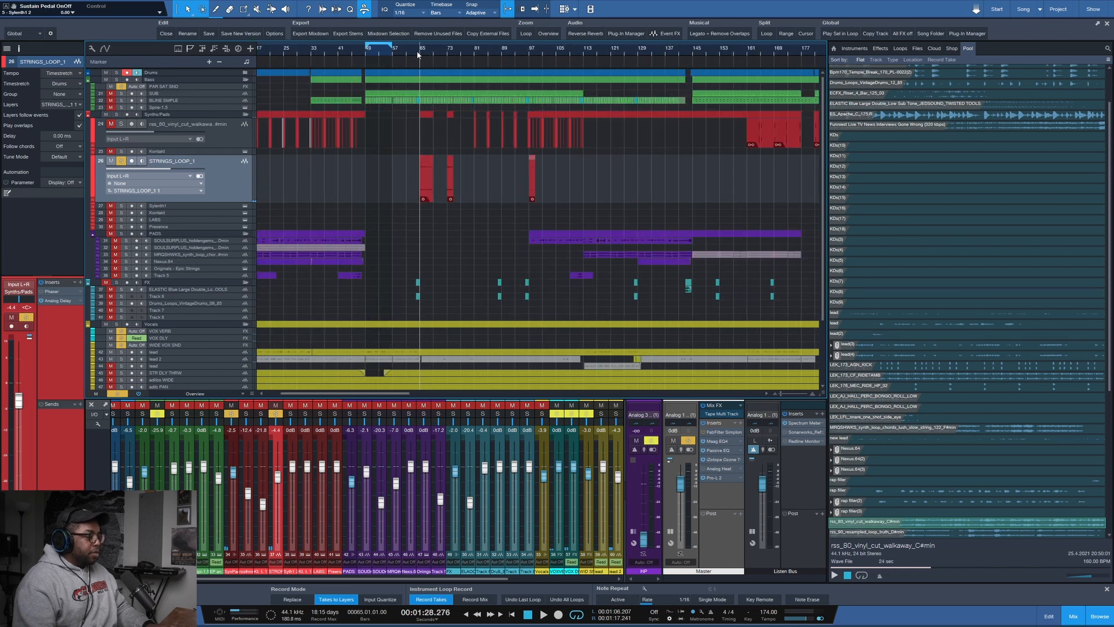
- Solo the SOULSURPLUS piano chords track, enlarge its lane, and audition it from bar 34
{"action": "left_click", "coordinate": [314, 52]}
{"action": "key", "text": "space"}
{"action": "left_click_drag", "start_coordinate": [192, 243], "coordinate": [191, 253]}
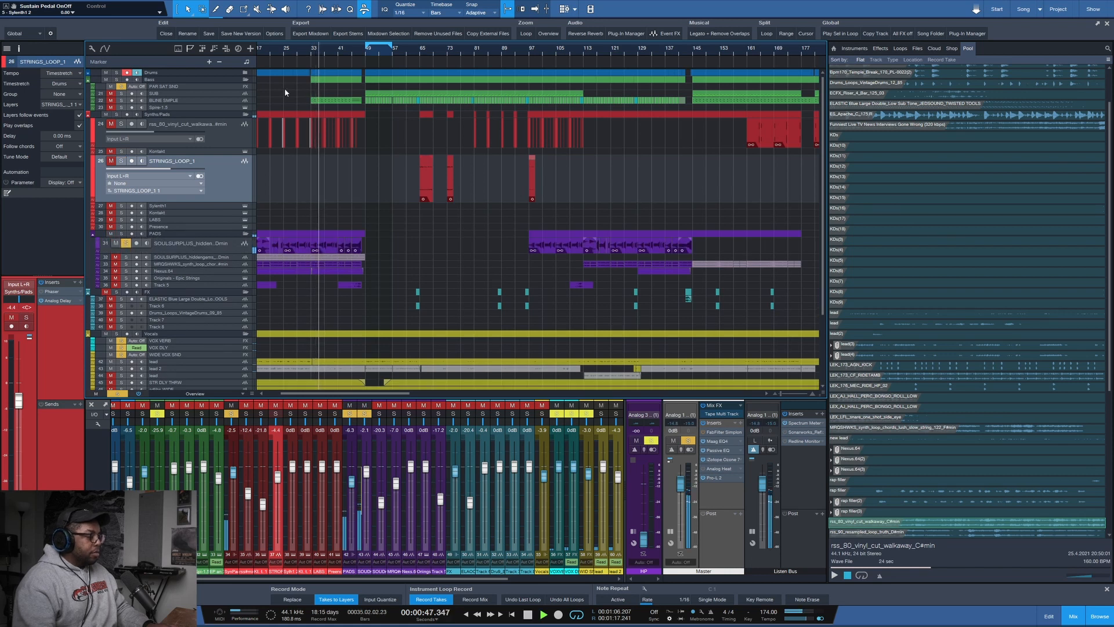
{"action": "scroll", "coordinate": [280, 62], "scroll_direction": "up", "scroll_amount": 3}
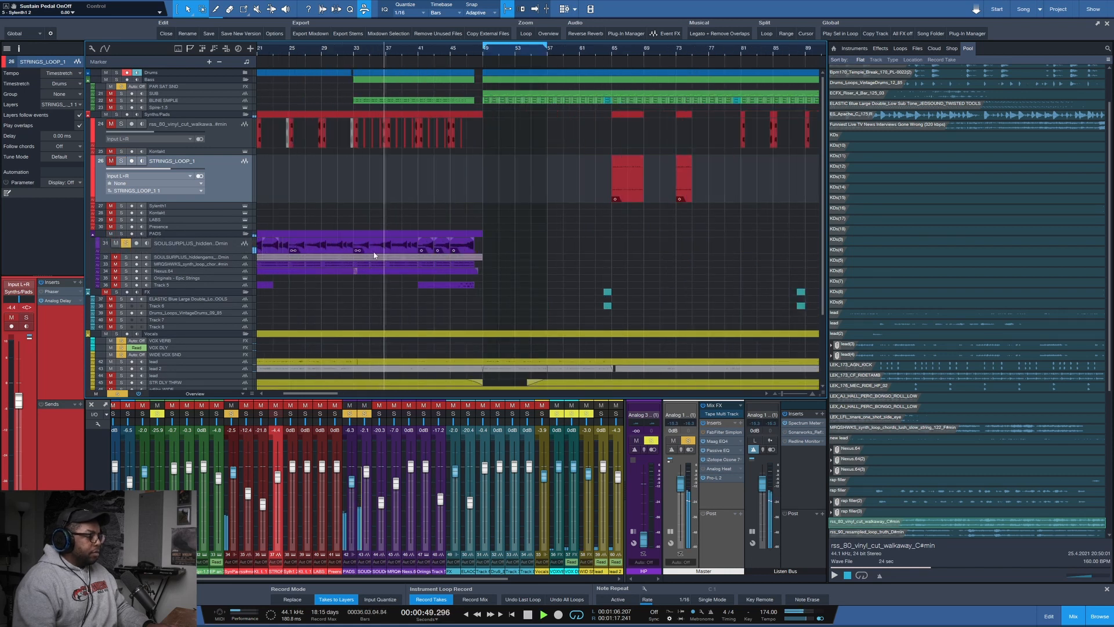
- Locate the SOULSURPLUS event ending near bar 47 in the Pool, and select the original unnumbered Dmin piano chords file
{"action": "right_click", "coordinate": [470, 248]}
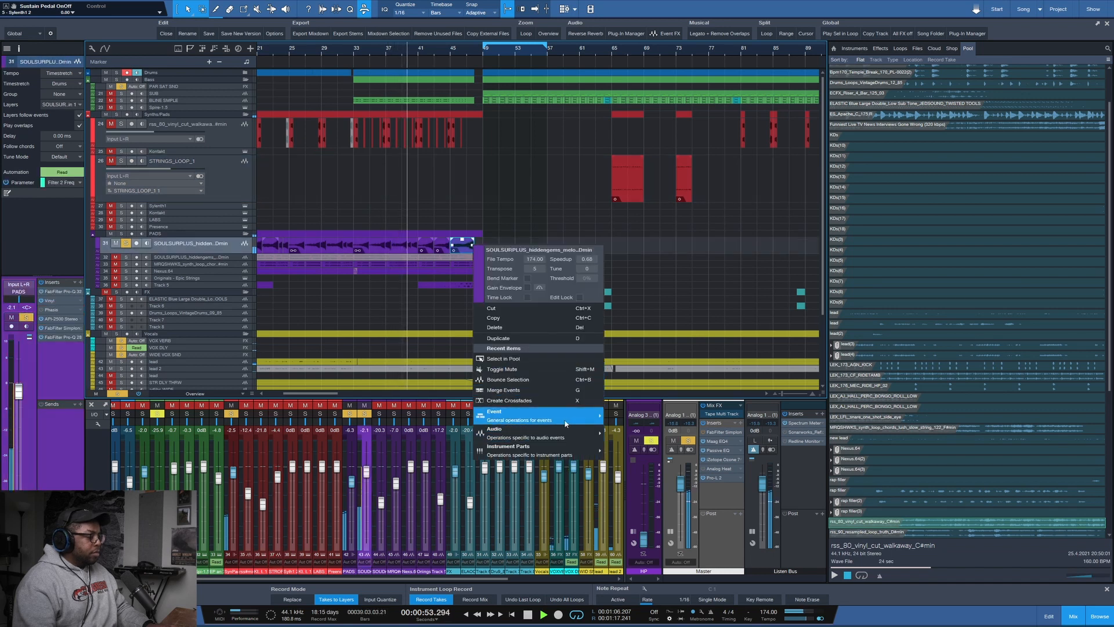
{"action": "mouse_move", "coordinate": [566, 420]}
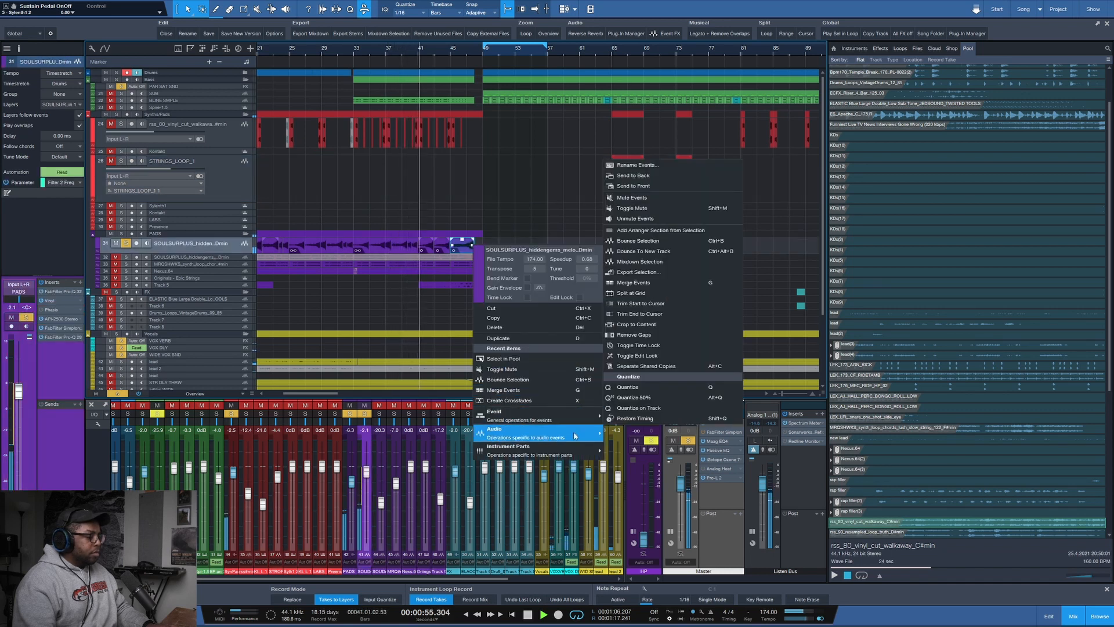
{"action": "left_click", "coordinate": [778, 556]}
{"action": "key", "text": "space"}
{"action": "scroll", "coordinate": [940, 441], "scroll_direction": "down", "scroll_amount": 3}
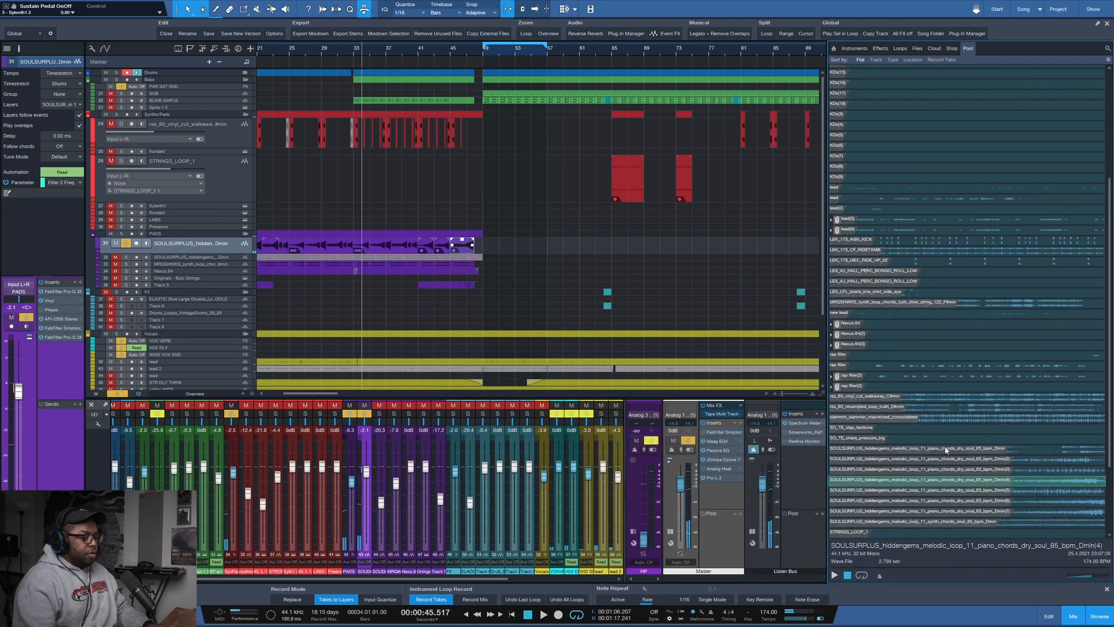
{"action": "left_click", "coordinate": [943, 448]}
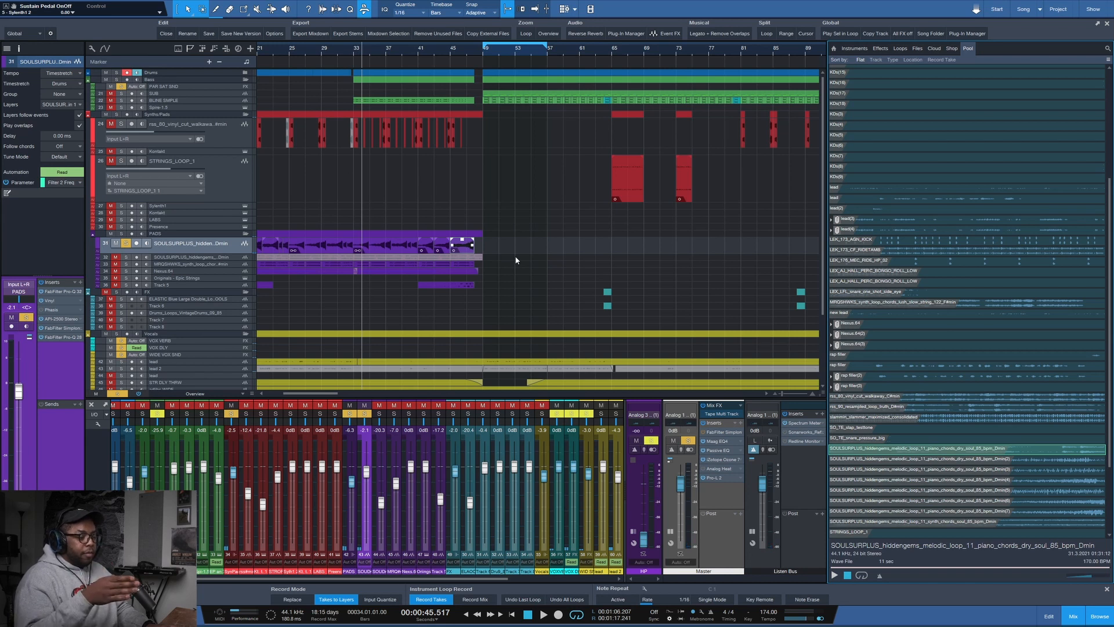
- Bounce the chopped SOULSURPLUS events between bars 33 and 47 and start playback near their beginning
{"action": "left_click_drag", "start_coordinate": [490, 249], "coordinate": [360, 248]}
{"action": "key", "text": "shift+g"}
{"action": "left_click_drag", "start_coordinate": [490, 248], "coordinate": [368, 250]}
{"action": "left_click_drag", "start_coordinate": [516, 251], "coordinate": [355, 249]}
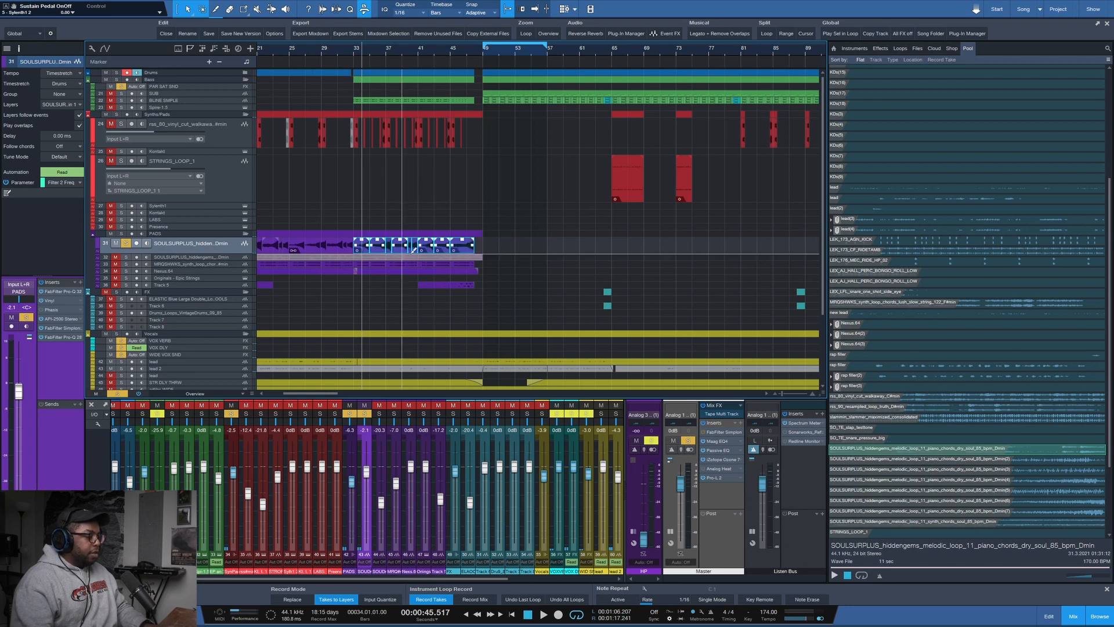
{"action": "key", "text": "ctrl+b"}
{"action": "left_click", "coordinate": [356, 57]}
{"action": "key", "text": "space"}
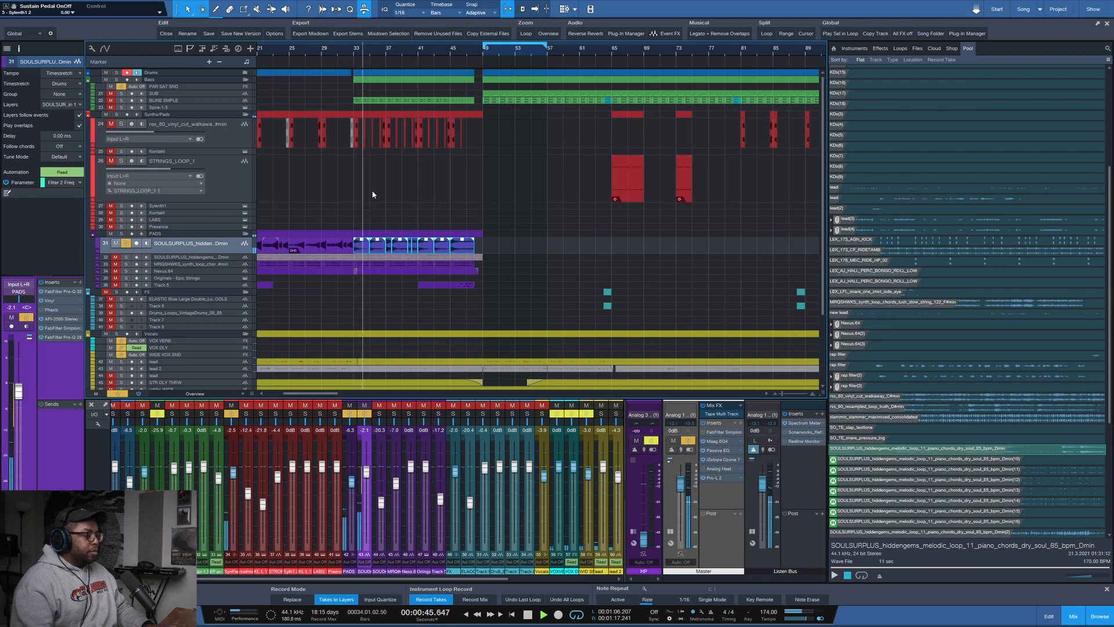
- Enlarge the SOULSURPLUS track's lane, undo the bounce, and audition the chopped events from bar 33
{"action": "left_click_drag", "start_coordinate": [209, 256], "coordinate": [209, 296]}
{"action": "scroll", "coordinate": [343, 52], "scroll_direction": "up", "scroll_amount": 2}
{"action": "key", "text": "space"}
{"action": "key", "text": "ctrl+z"}
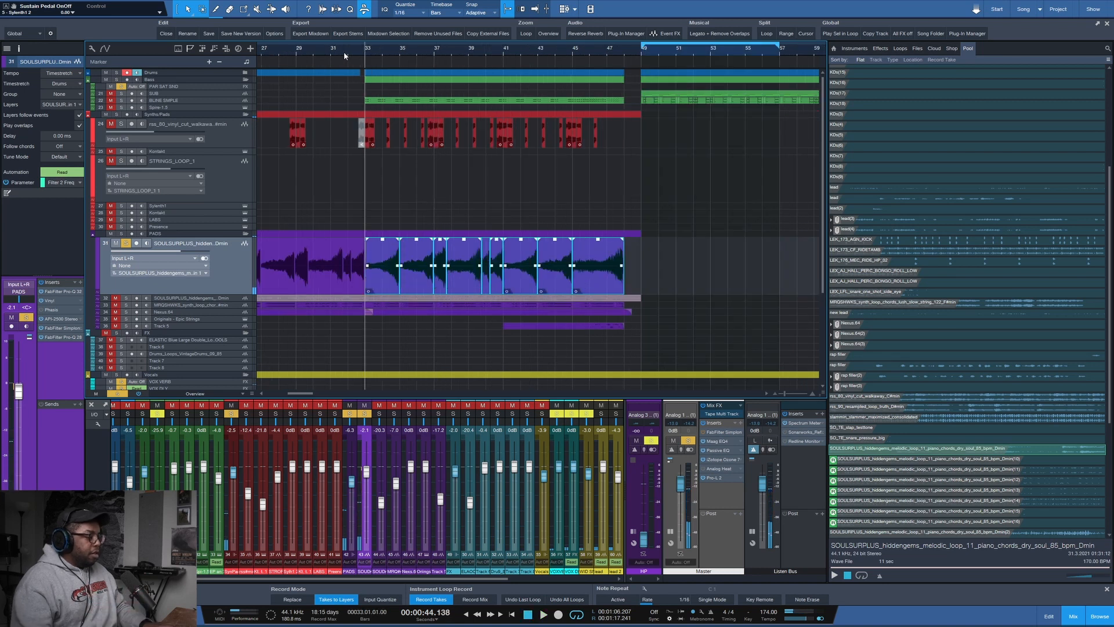
{"action": "key", "text": "space"}
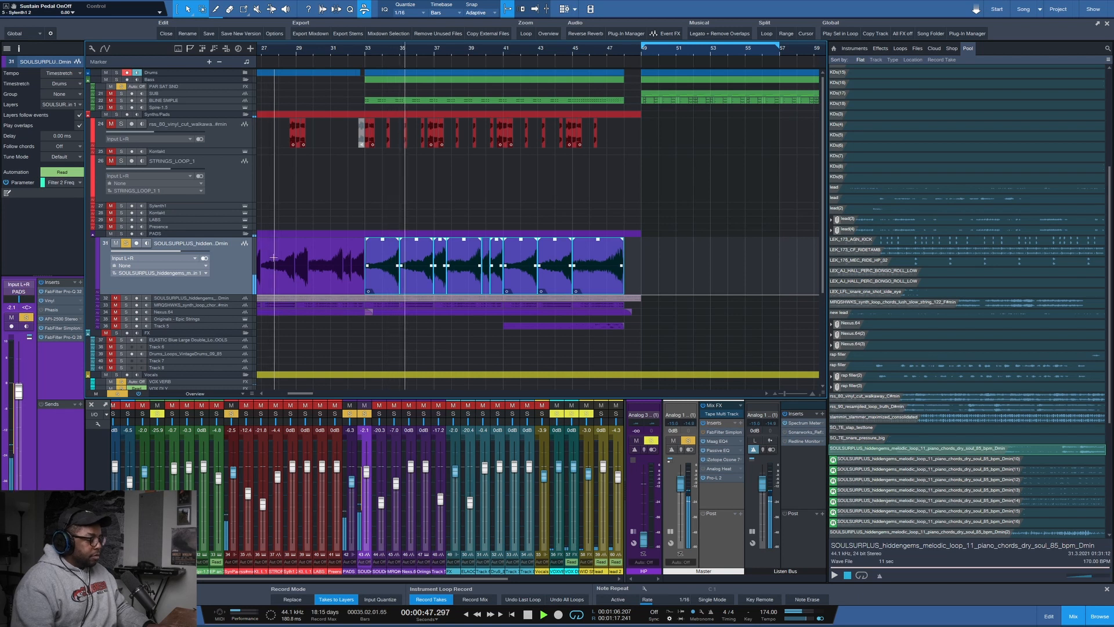
- Solo only the MRQSHWKS synth loop track, enlarge its lane, and audition it from bar 33
{"action": "left_click_drag", "start_coordinate": [218, 308], "coordinate": [210, 321]}
{"action": "key", "text": "space"}
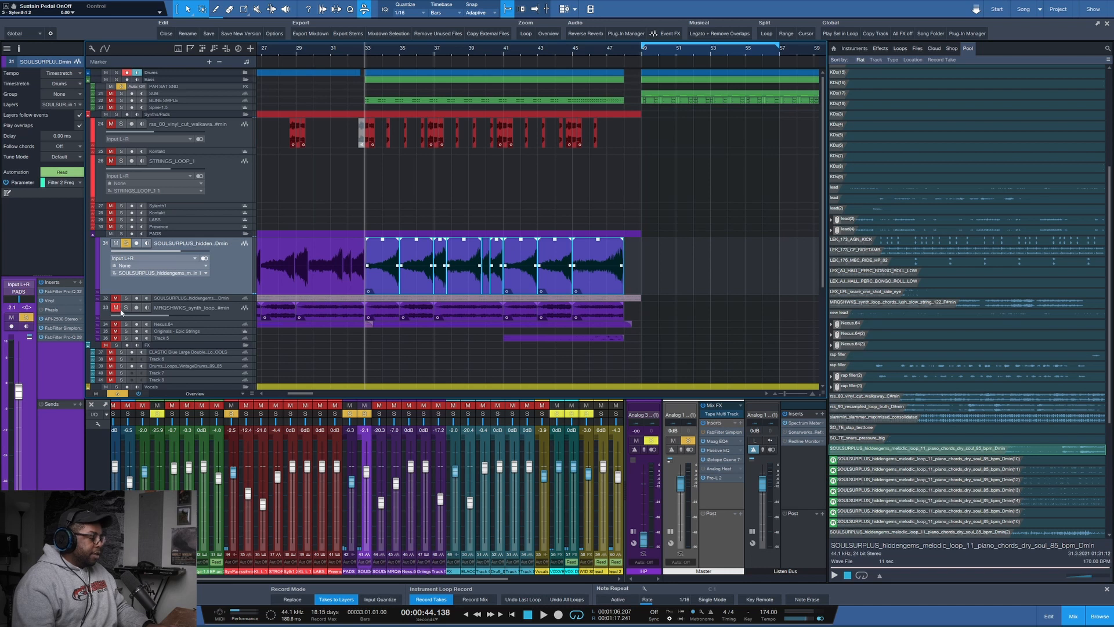
{"action": "left_click", "coordinate": [170, 311]}
{"action": "key", "text": "space"}
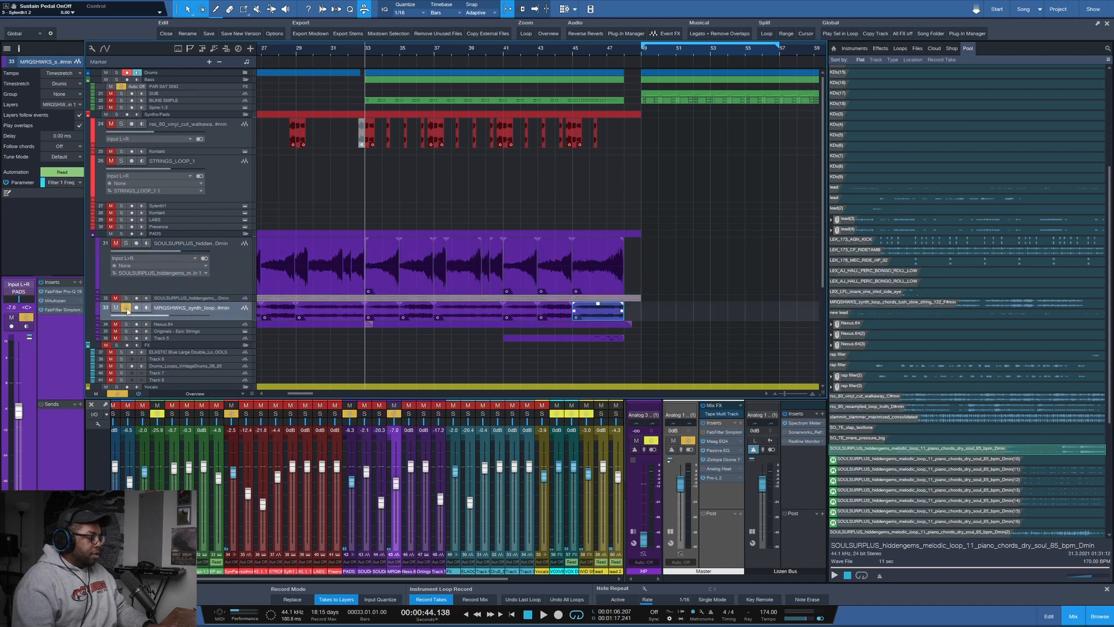
{"action": "left_click_drag", "start_coordinate": [213, 320], "coordinate": [213, 334]}
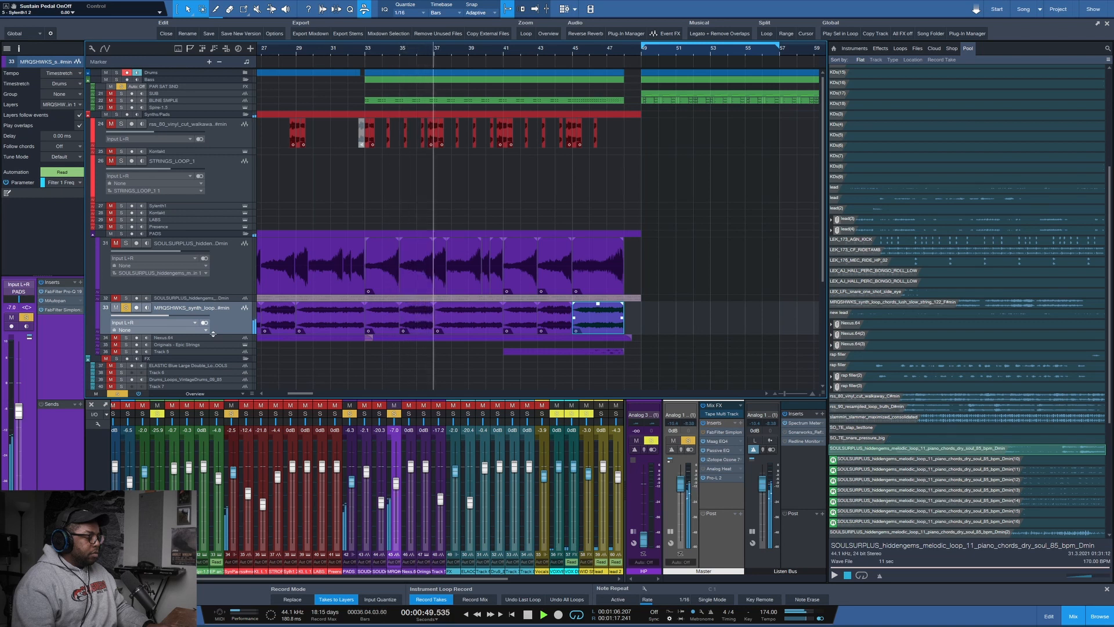
{"action": "key", "text": "space"}
- Locate the MRQSHWKS synth loop event's source file in the Pool and preview the original sample
{"action": "right_click", "coordinate": [478, 323]}
{"action": "mouse_move", "coordinate": [561, 493]}
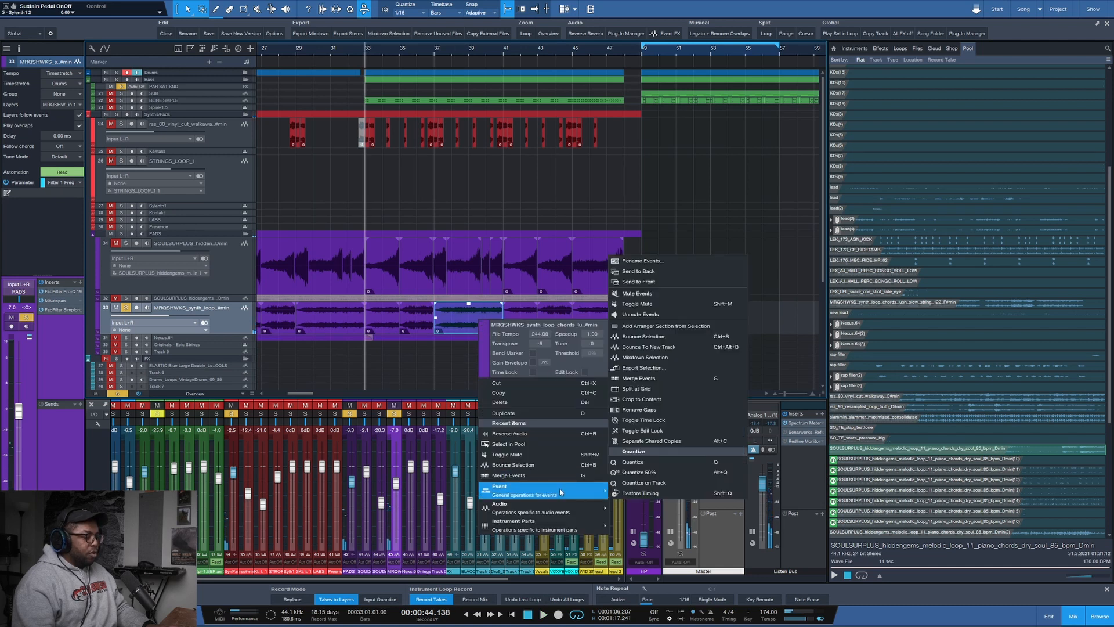
{"action": "mouse_move", "coordinate": [569, 511]}
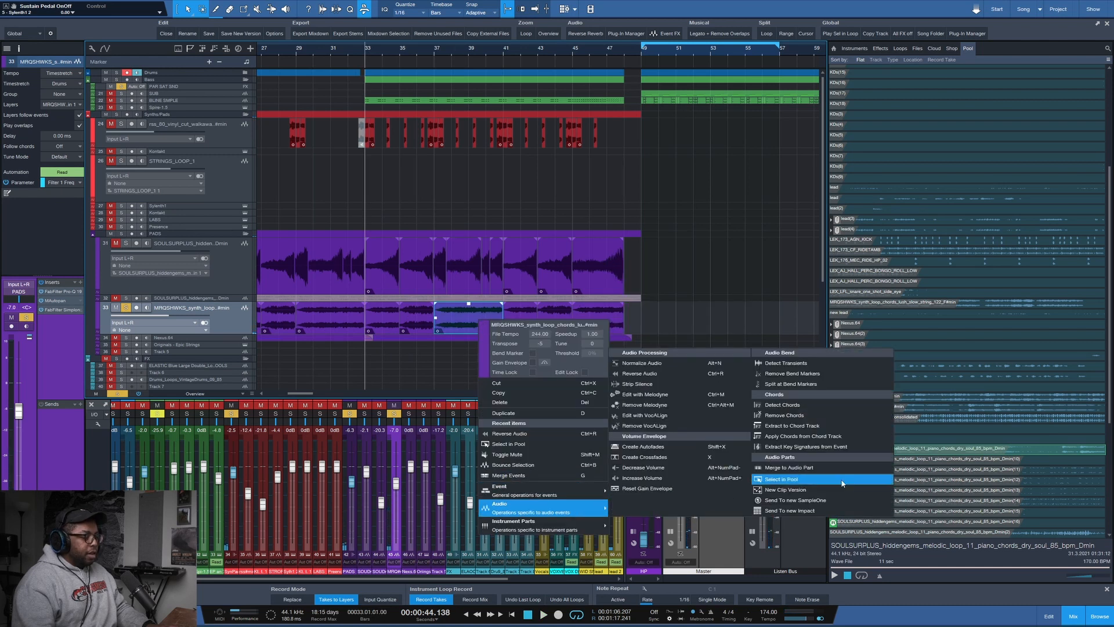
{"action": "left_click", "coordinate": [813, 480]}
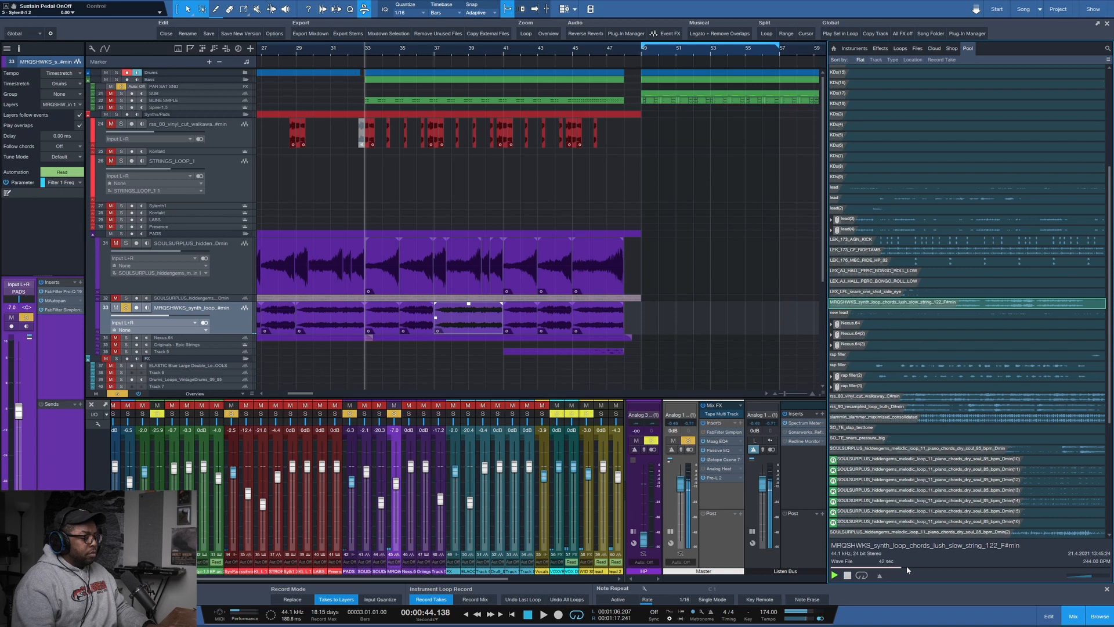
{"action": "left_click", "coordinate": [848, 577]}
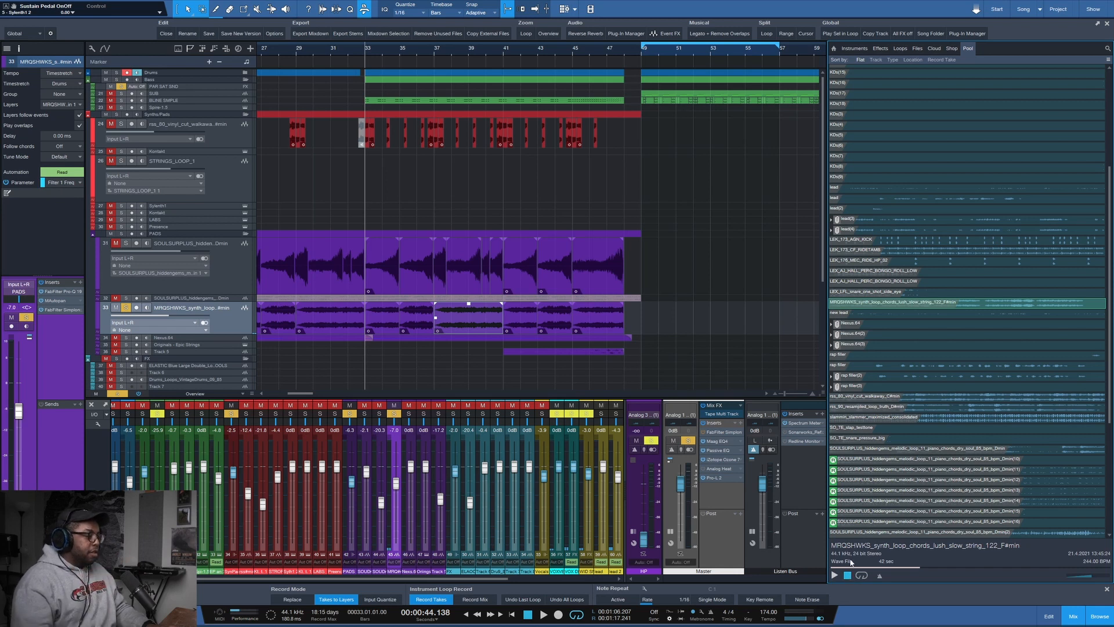
- Add the SOULSURPLUS track to the synth loop solo, audition both from bar 33, and enlarge the Nexus 64 lane
{"action": "left_click", "coordinate": [125, 244]}
{"action": "key", "text": "space"}
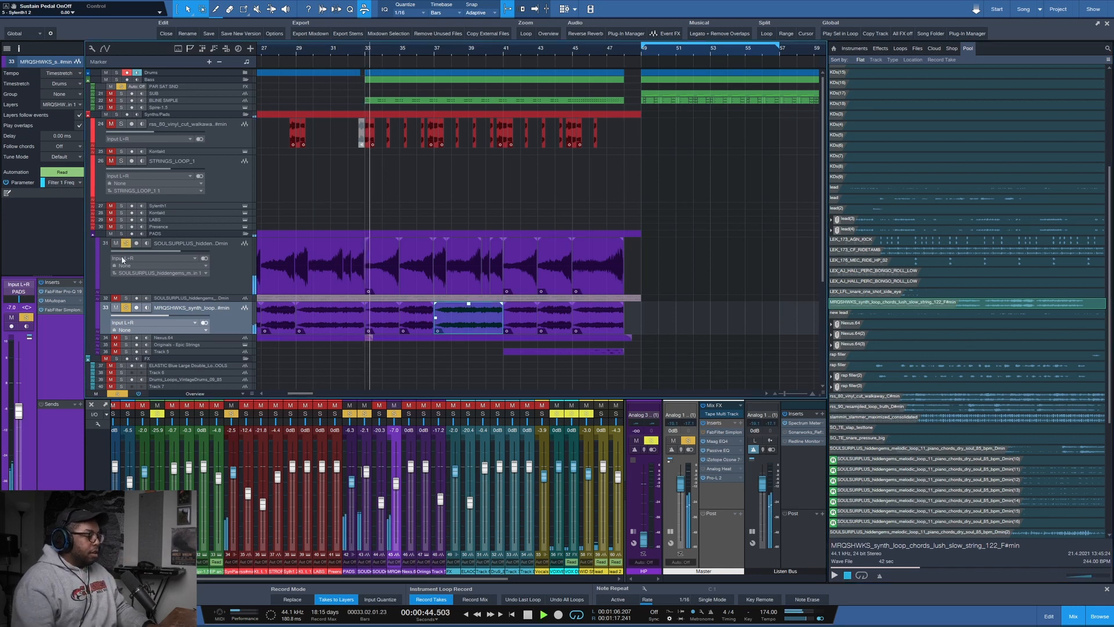
{"action": "scroll", "coordinate": [295, 309], "scroll_direction": "down", "scroll_amount": 1}
{"action": "scroll", "coordinate": [295, 309], "scroll_direction": "up", "scroll_amount": 1}
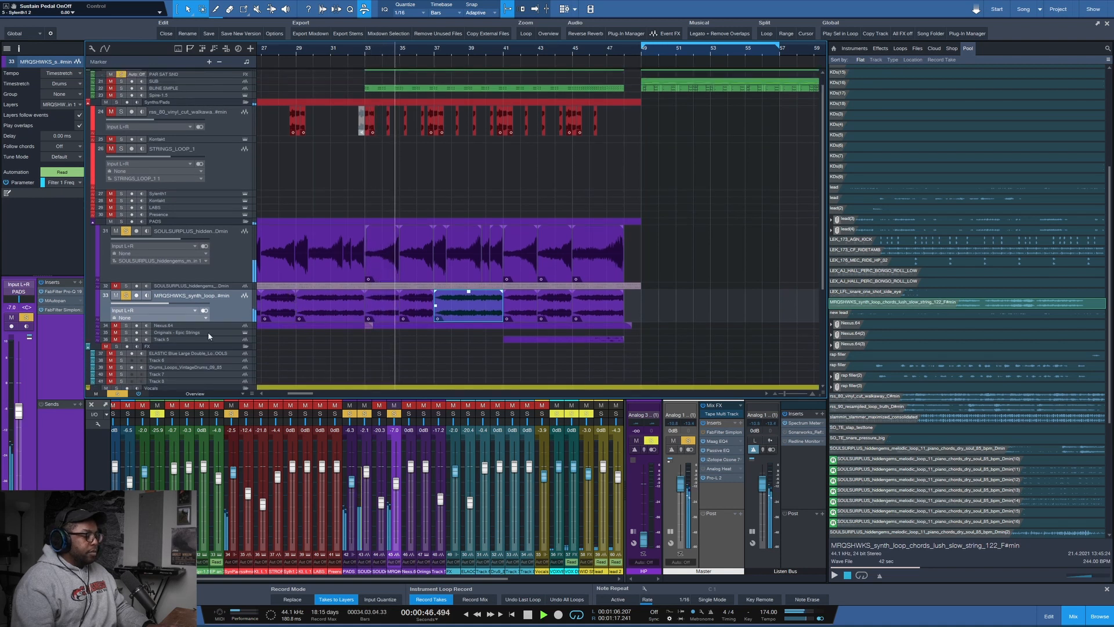
{"action": "left_click_drag", "start_coordinate": [206, 329], "coordinate": [205, 349]}
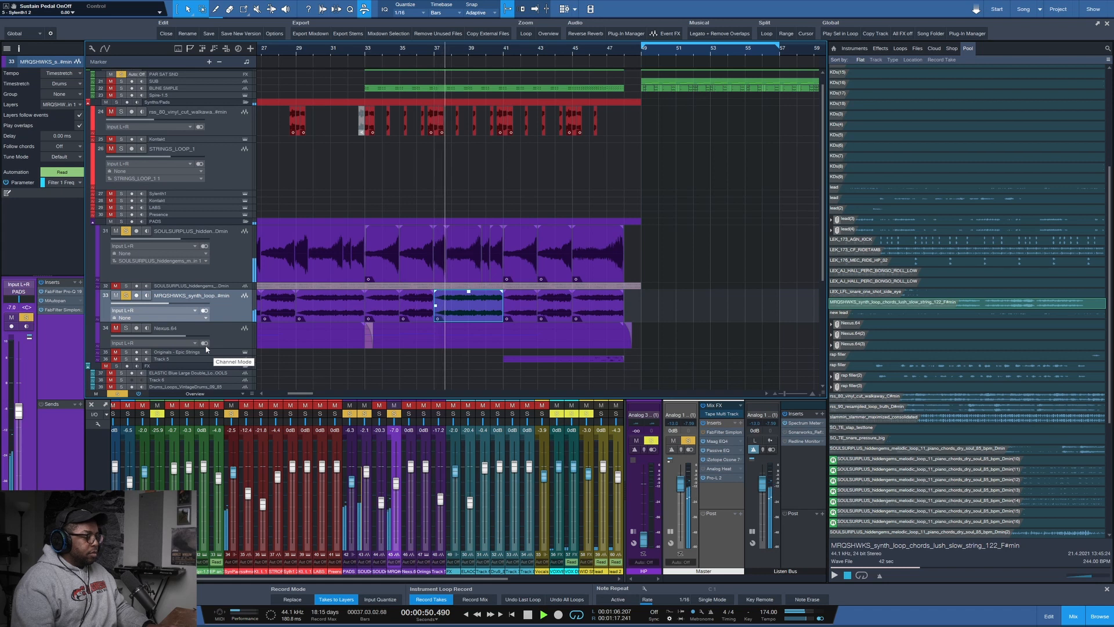
{"action": "scroll", "coordinate": [454, 51], "scroll_direction": "down", "scroll_amount": 5}
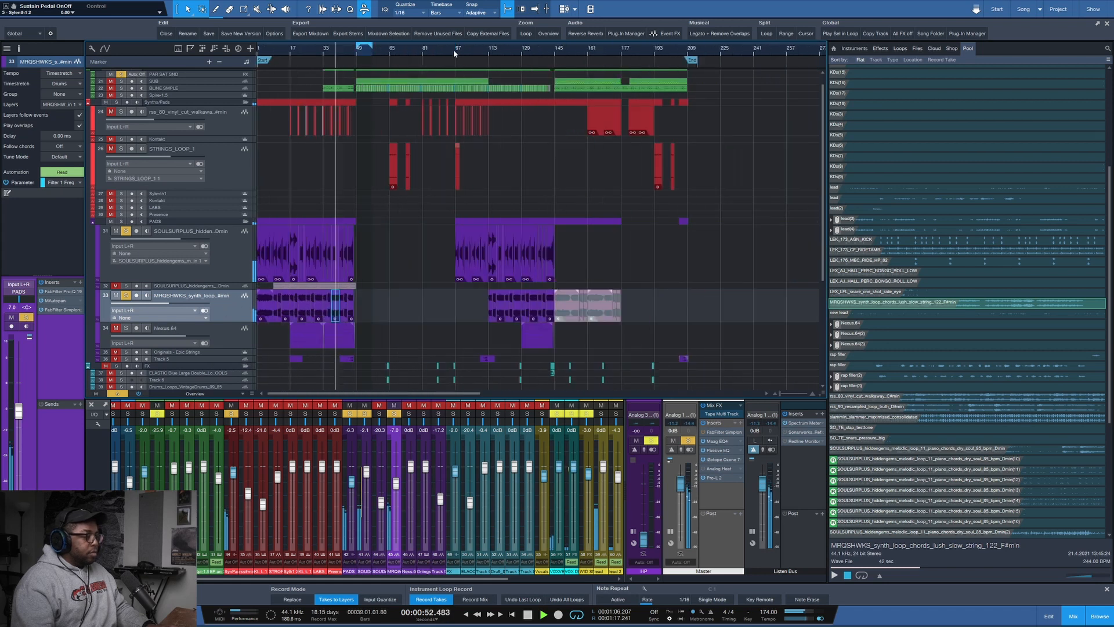
{"action": "scroll", "coordinate": [268, 56], "scroll_direction": "up", "scroll_amount": 3}
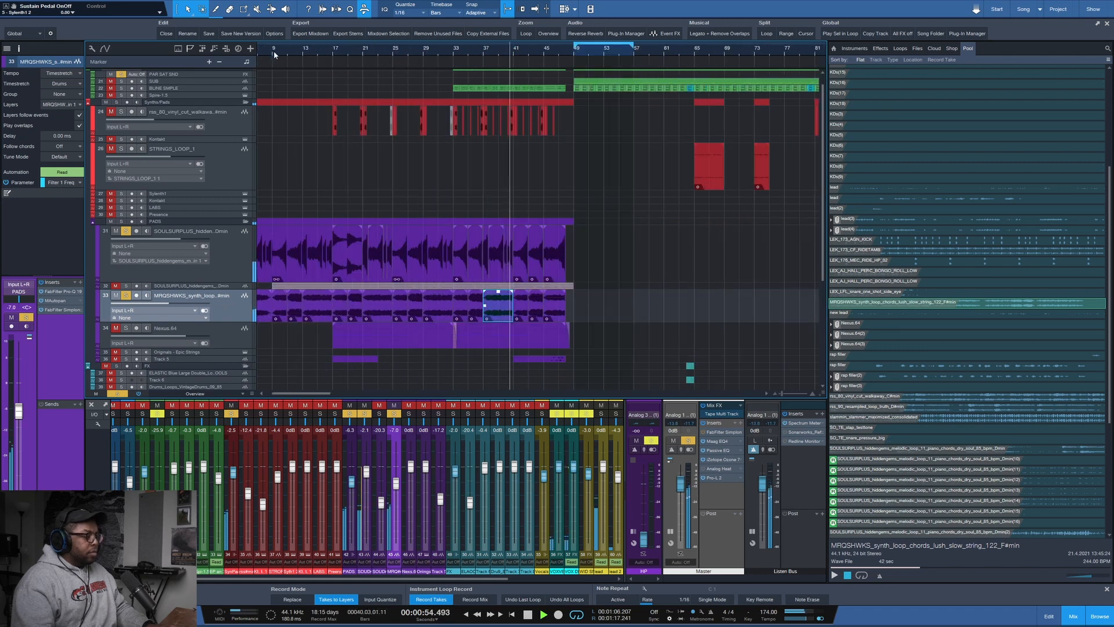
- Solo only the Nexus 64 track, audition it from bar 33, and add the SOULSURPLUS track to the solo
{"action": "left_click", "coordinate": [126, 328]}
{"action": "key", "text": "space"}
{"action": "left_click", "coordinate": [220, 338]}
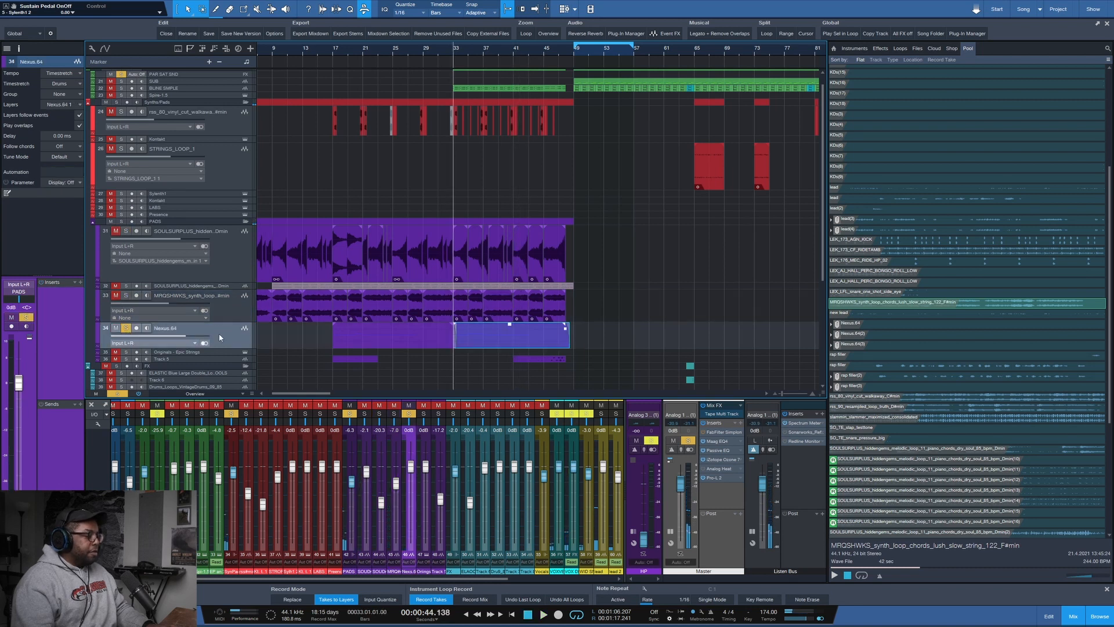
{"action": "key", "text": "space"}
{"action": "scroll", "coordinate": [237, 337], "scroll_direction": "down", "scroll_amount": 1}
{"action": "scroll", "coordinate": [235, 337], "scroll_direction": "down", "scroll_amount": 1}
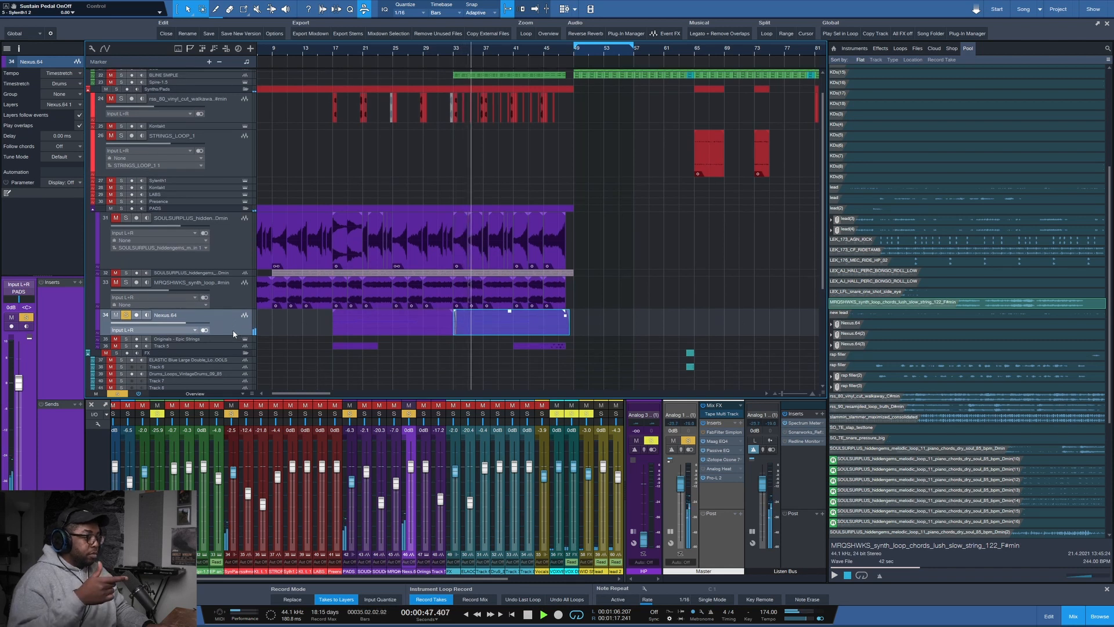
{"action": "key", "text": "space"}
{"action": "left_click", "coordinate": [126, 219]}
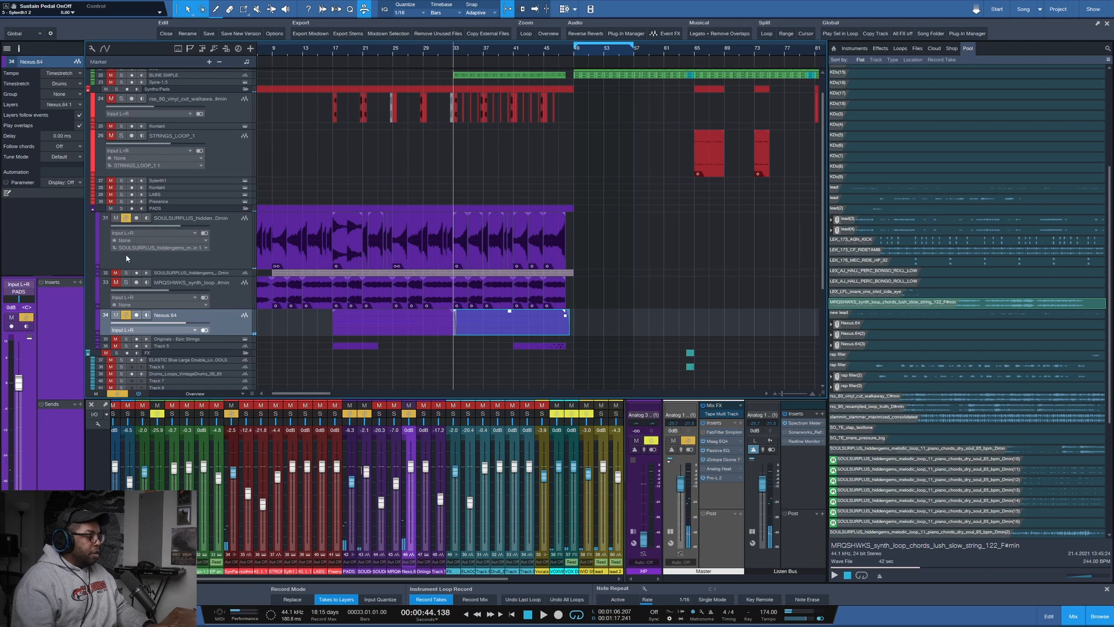
{"action": "left_click", "coordinate": [126, 282]}
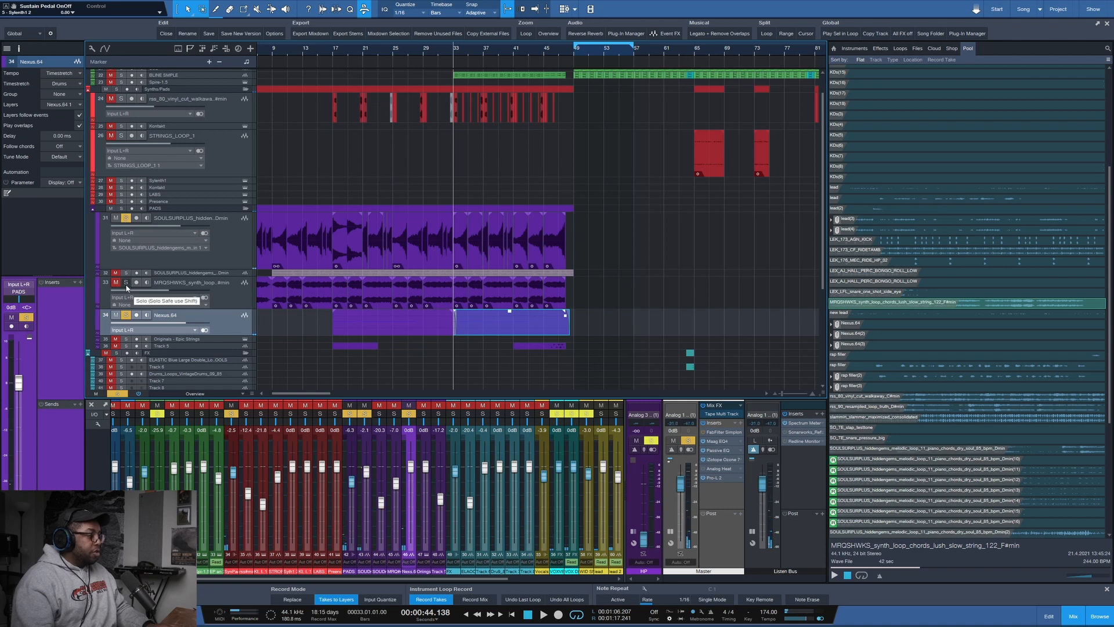
- Enlarge the Epic Strings and Track 5 lanes, solo only Track 5, and audition it from bar 46
{"action": "left_click", "coordinate": [127, 339]}
{"action": "left_click_drag", "start_coordinate": [176, 342], "coordinate": [185, 398]}
{"action": "scroll", "coordinate": [139, 348], "scroll_direction": "down", "scroll_amount": 3}
{"action": "left_click", "coordinate": [125, 330], "text": "alt"}
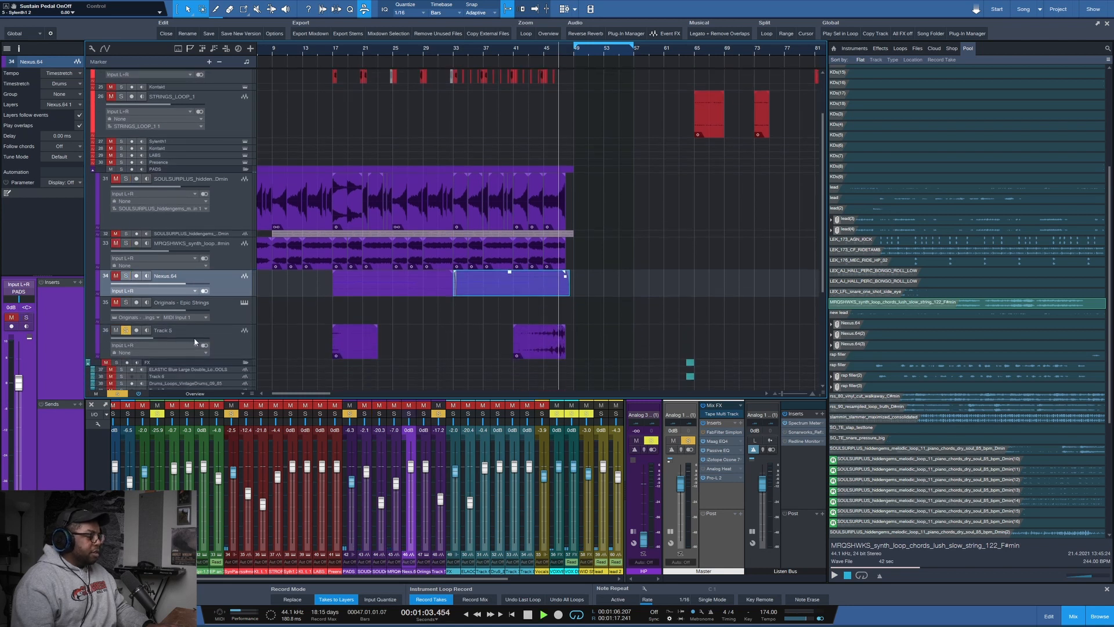
{"action": "left_click", "coordinate": [551, 51]}
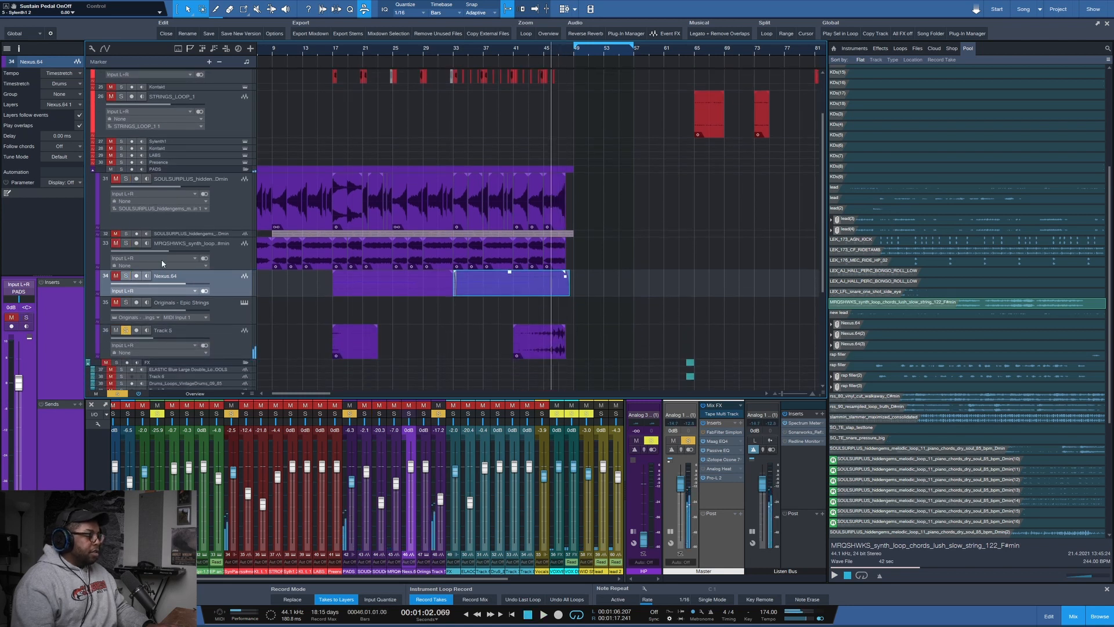
- Solo the whole PADS folder and play it back from bar 37
{"action": "left_click", "coordinate": [121, 169]}
{"action": "left_click", "coordinate": [483, 51]}
{"action": "key", "text": "space"}
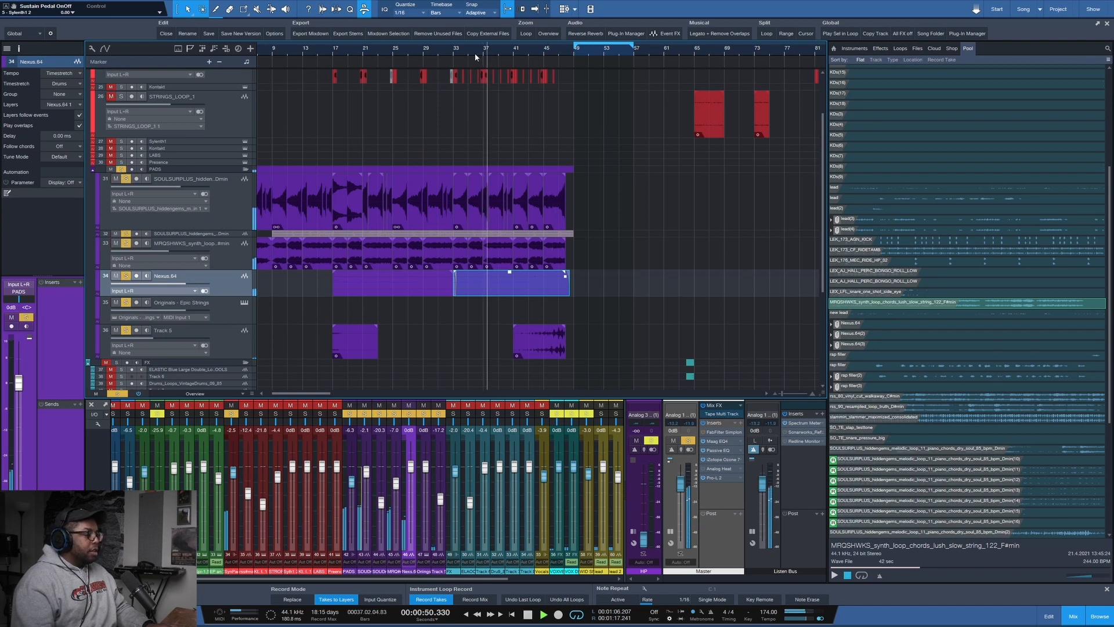
- Add the Bass and Synth/Pads folders to the PADS solo and audition them together
{"action": "left_click", "coordinate": [549, 33]}
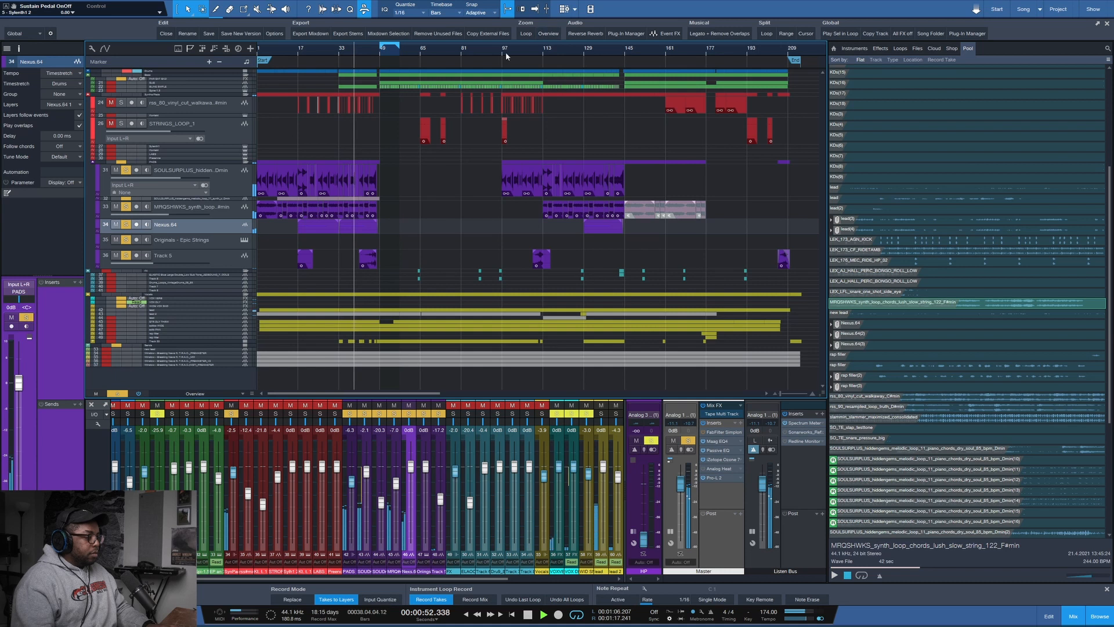
{"action": "left_click", "coordinate": [115, 82]}
{"action": "left_click", "coordinate": [117, 94]}
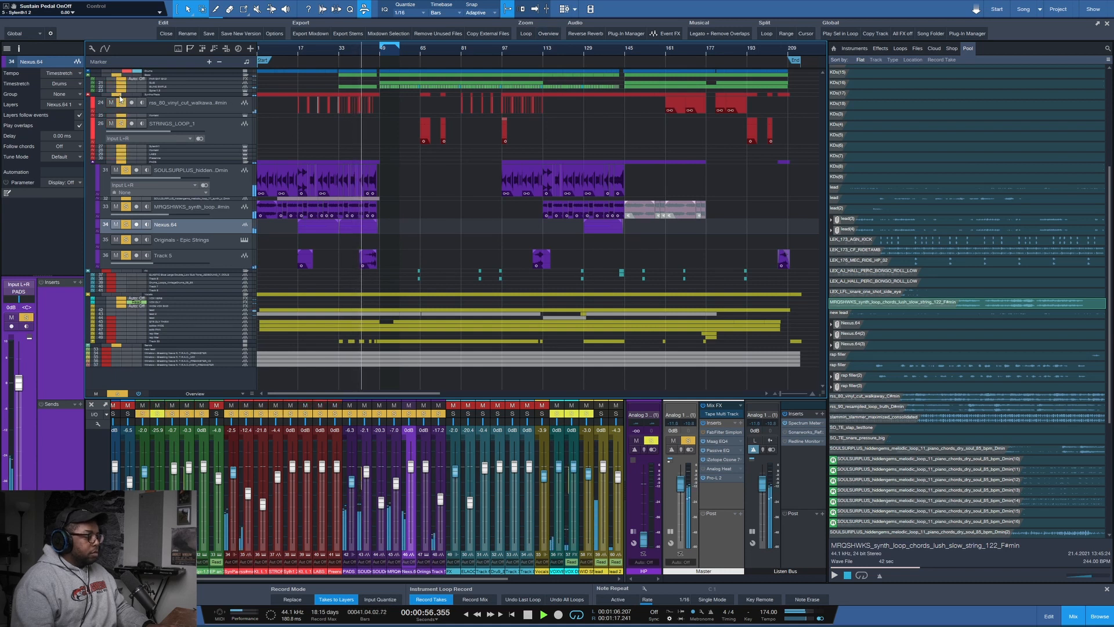
{"action": "scroll", "coordinate": [342, 54], "scroll_direction": "up", "scroll_amount": 5}
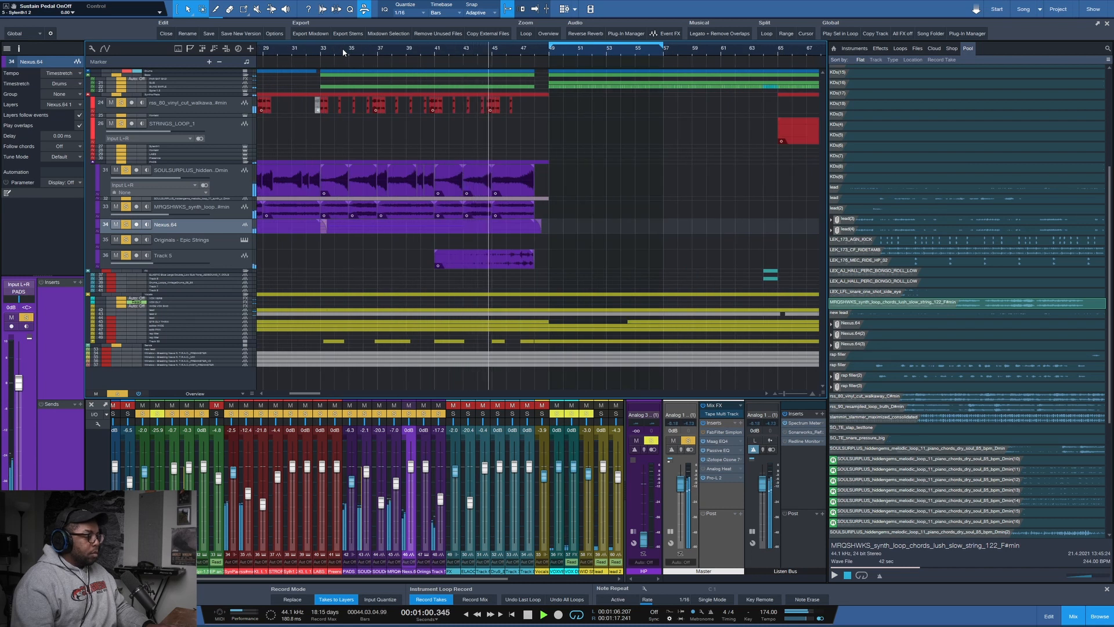
{"action": "scroll", "coordinate": [342, 53], "scroll_direction": "down", "scroll_amount": 6}
{"action": "key", "text": "space"}
{"action": "scroll", "coordinate": [284, 49], "scroll_direction": "up", "scroll_amount": 3}
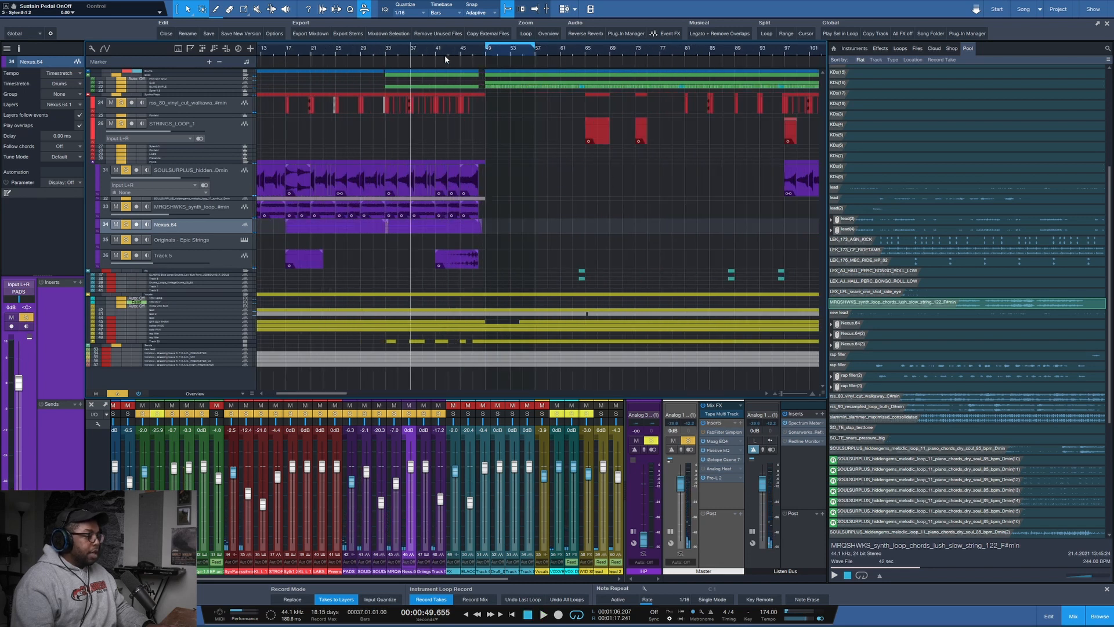
{"action": "scroll", "coordinate": [441, 51], "scroll_direction": "down", "scroll_amount": 4}
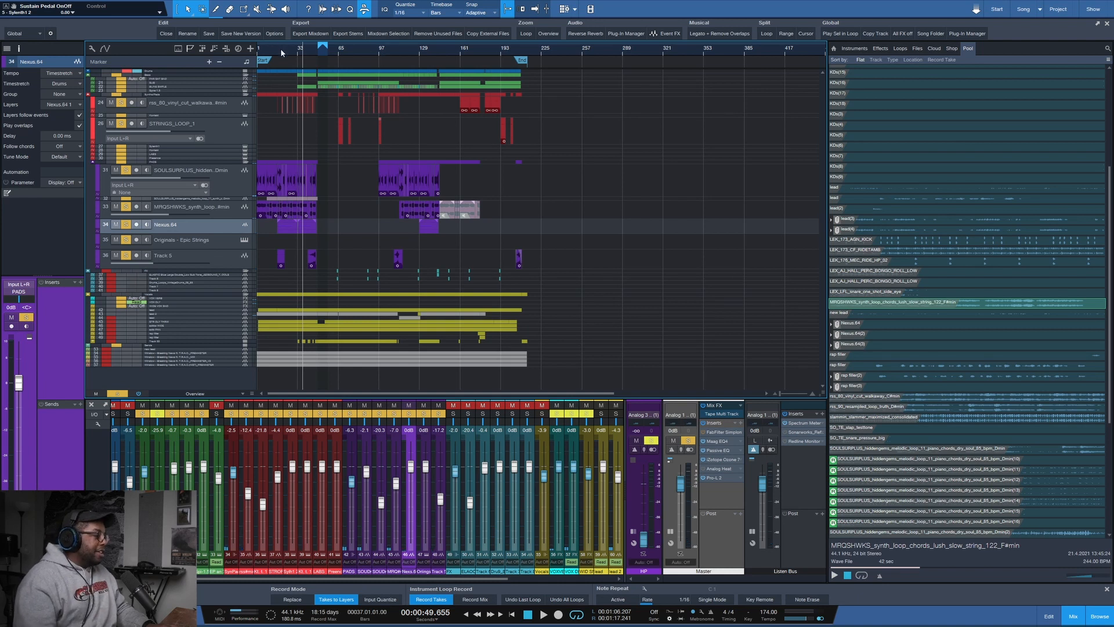
{"action": "scroll", "coordinate": [280, 49], "scroll_direction": "up", "scroll_amount": 3}
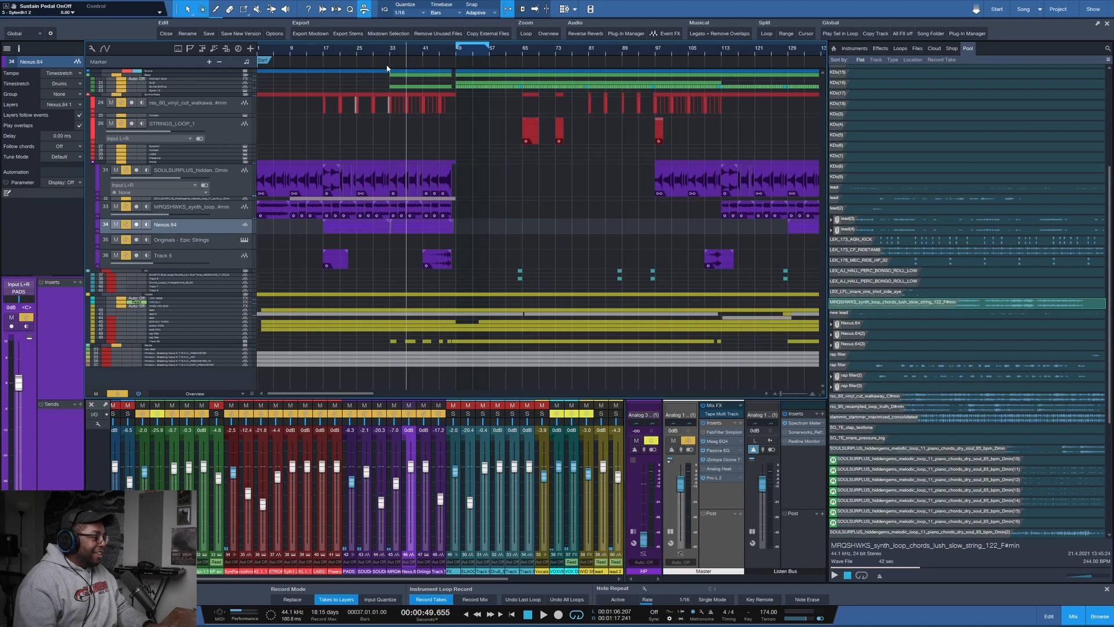
- Enlarge the Drums_Loops_Vintage track's lane, solo only that track, and audition it from the start of the song
{"action": "left_click", "coordinate": [248, 73]}
{"action": "key", "text": "Home"}
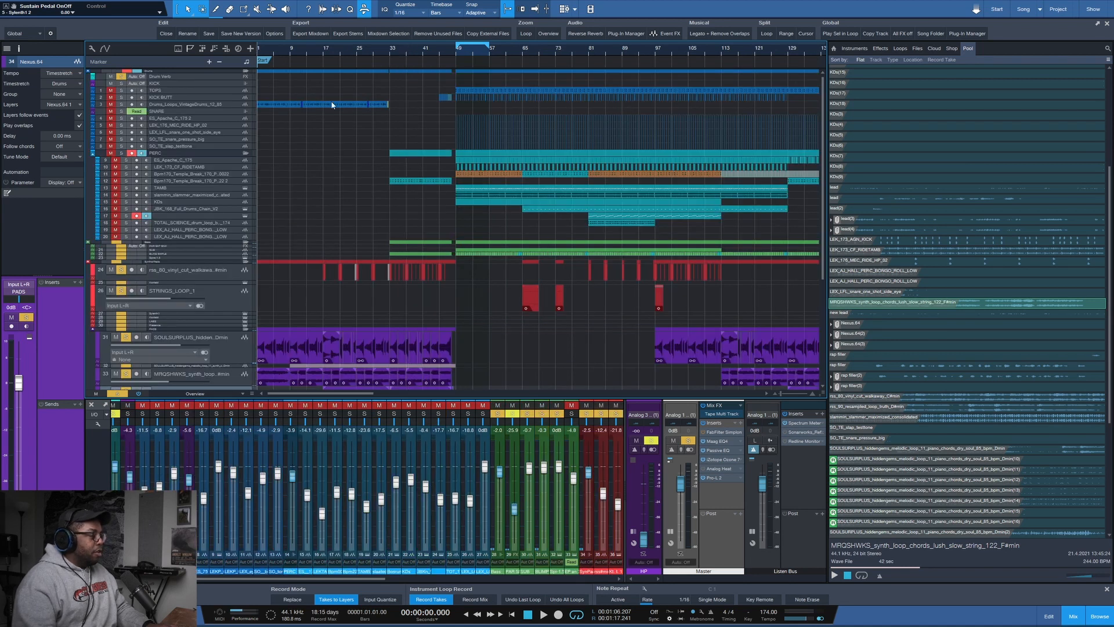
{"action": "left_click", "coordinate": [120, 104]}
{"action": "left_click_drag", "start_coordinate": [169, 108], "coordinate": [163, 129]}
{"action": "key", "text": "space"}
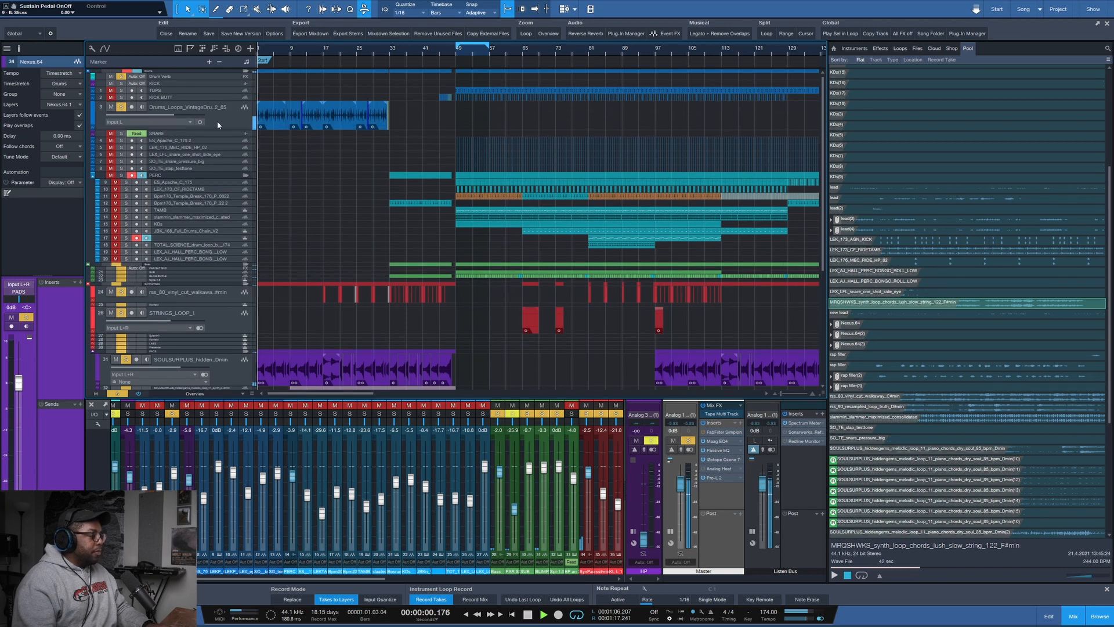
{"action": "left_click", "coordinate": [217, 120]}
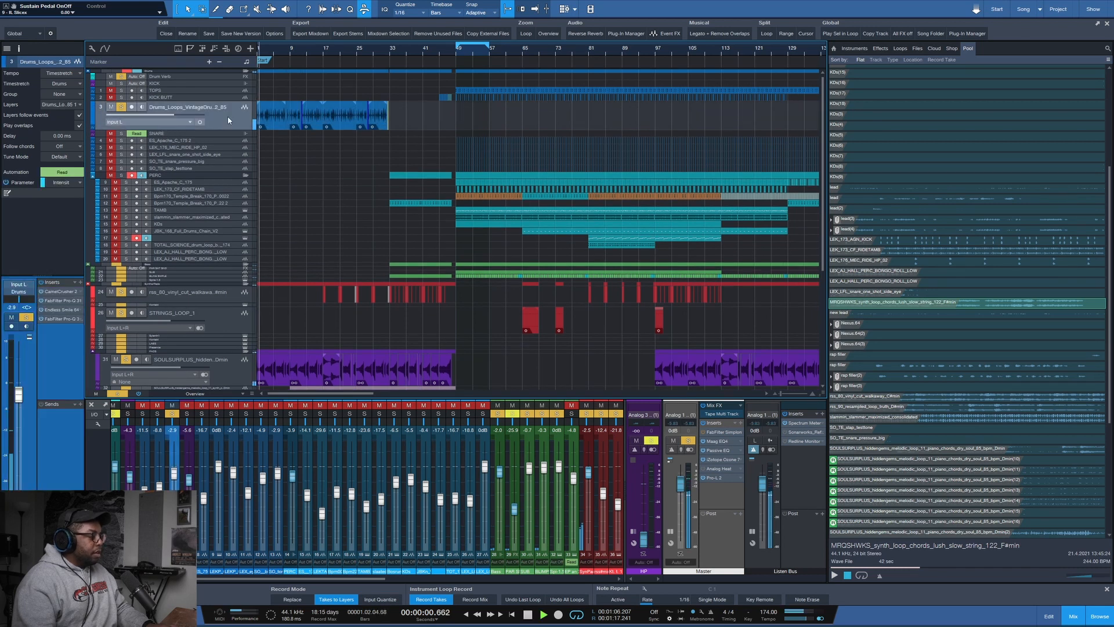
{"action": "left_click", "coordinate": [121, 109], "text": "alt"}
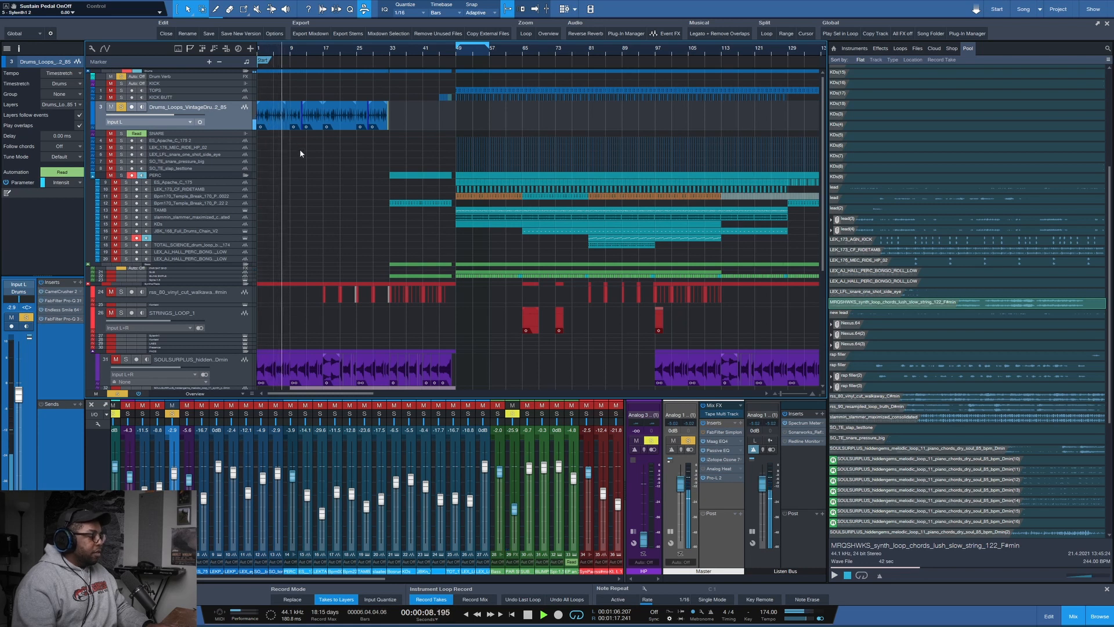
- Audition the edited slice of the soloed drum loop leading into bar 11
{"action": "left_click_drag", "start_coordinate": [282, 49], "coordinate": [315, 73]}
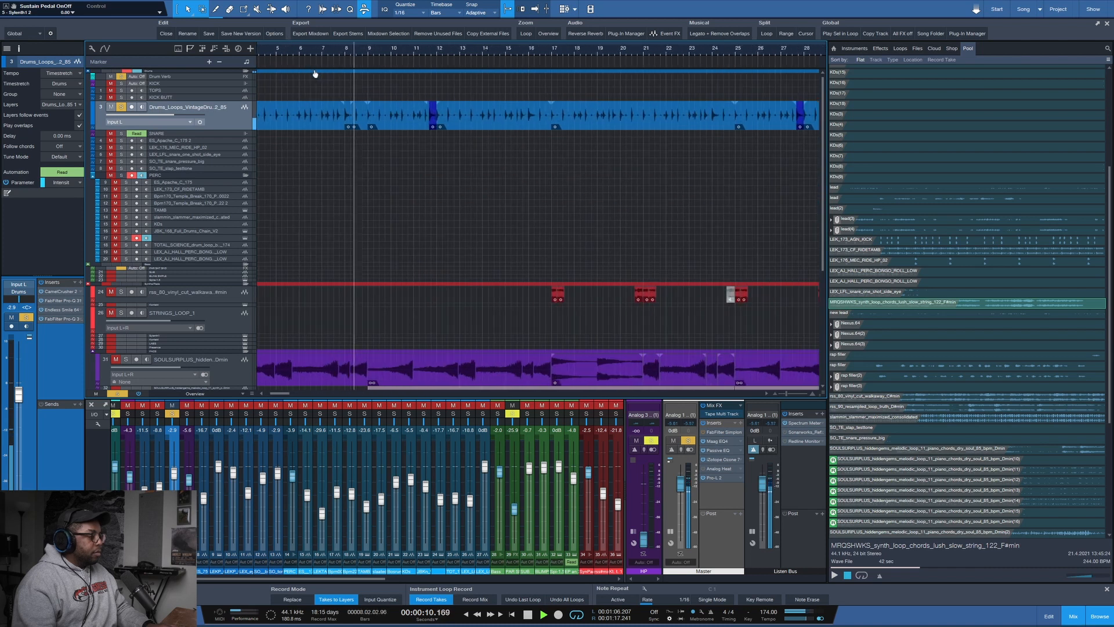
{"action": "left_click", "coordinate": [404, 49]}
{"action": "scroll", "coordinate": [431, 50], "scroll_direction": "up", "scroll_amount": 5}
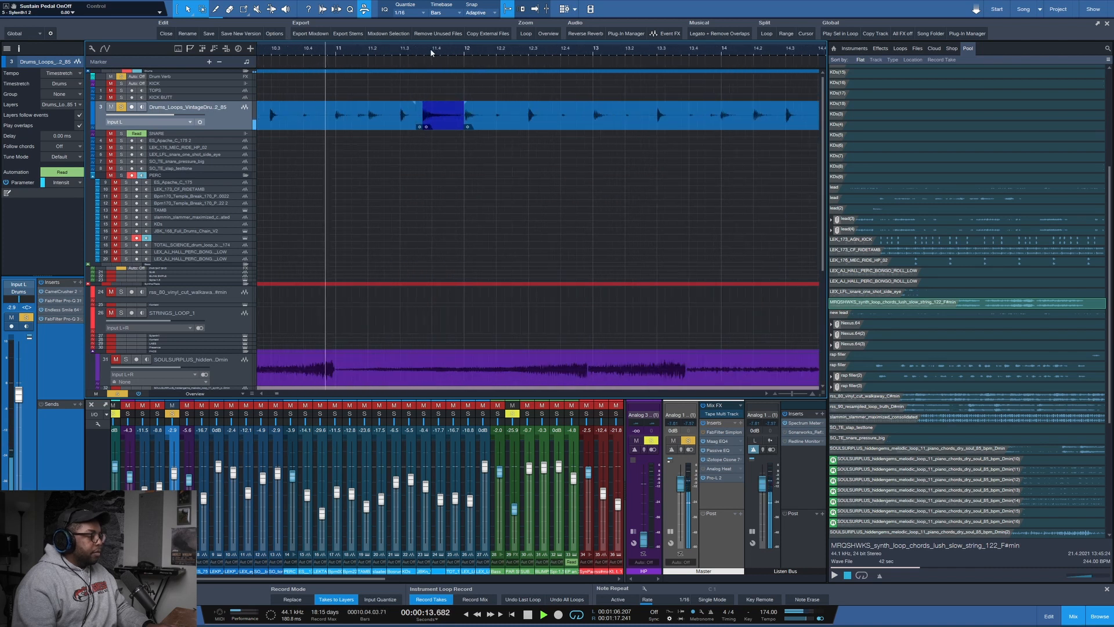
{"action": "scroll", "coordinate": [430, 47], "scroll_direction": "down", "scroll_amount": 8}
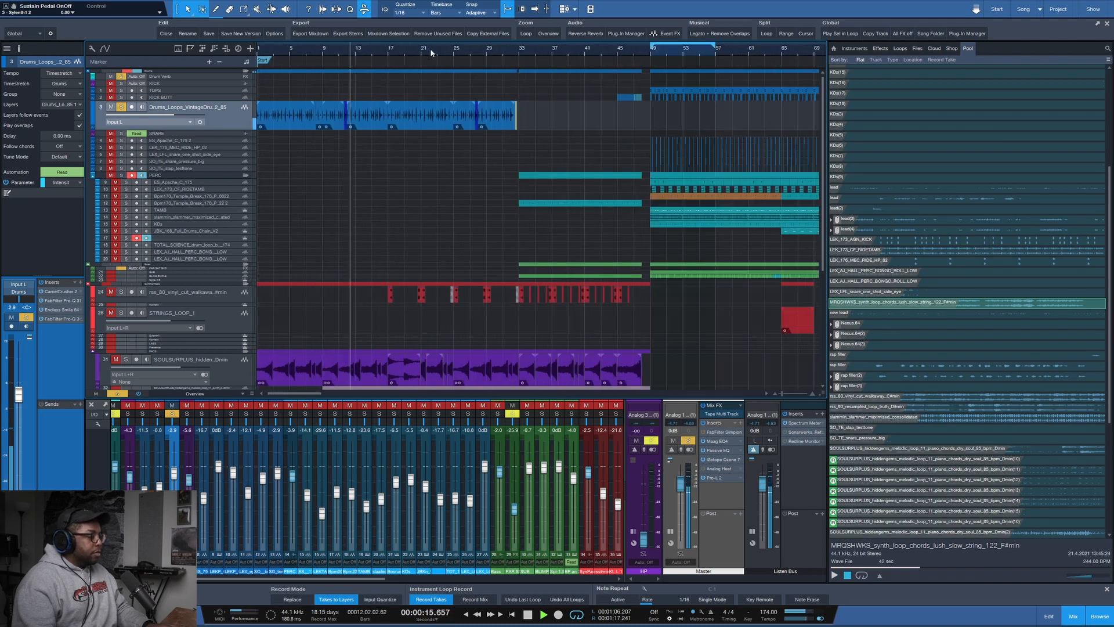
{"action": "scroll", "coordinate": [430, 47], "scroll_direction": "up", "scroll_amount": 3}
{"action": "key", "text": "space"}
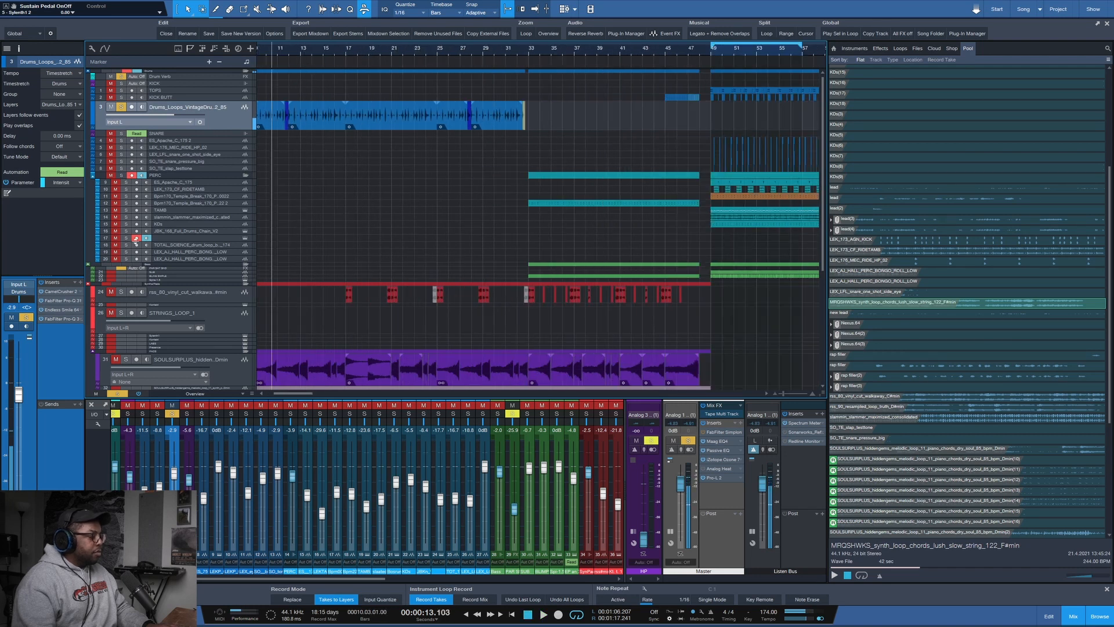
- Switch the solo to the whole Vocals folder and play it back from bar 10
{"action": "scroll", "coordinate": [337, 51], "scroll_direction": "down", "scroll_amount": 6}
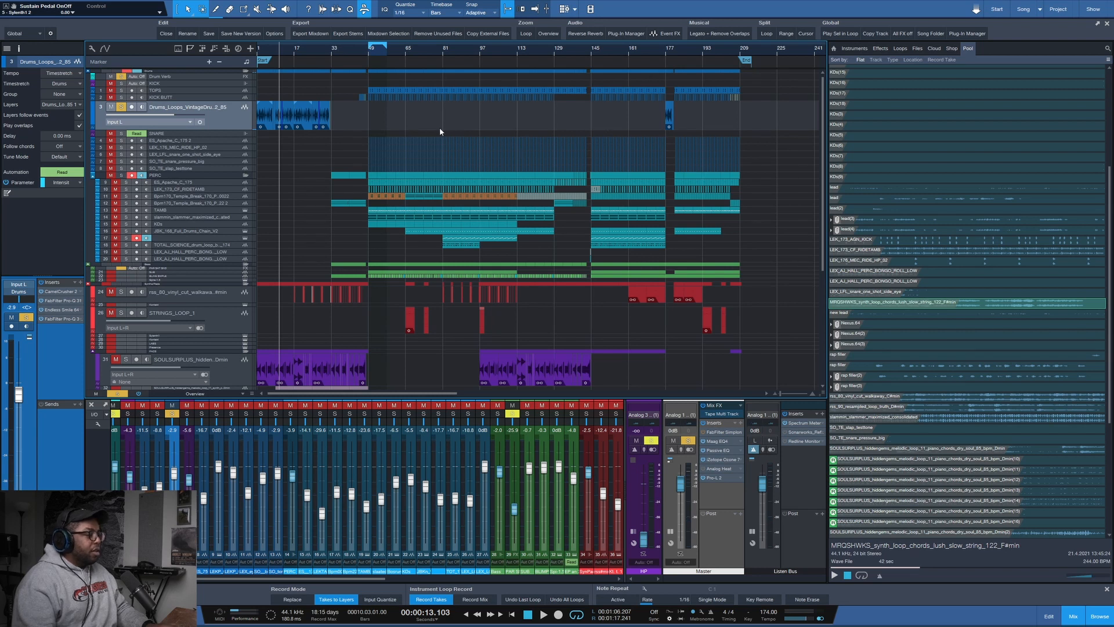
{"action": "scroll", "coordinate": [337, 153], "scroll_direction": "down", "scroll_amount": 3}
{"action": "scroll", "coordinate": [340, 153], "scroll_direction": "up", "scroll_amount": 1}
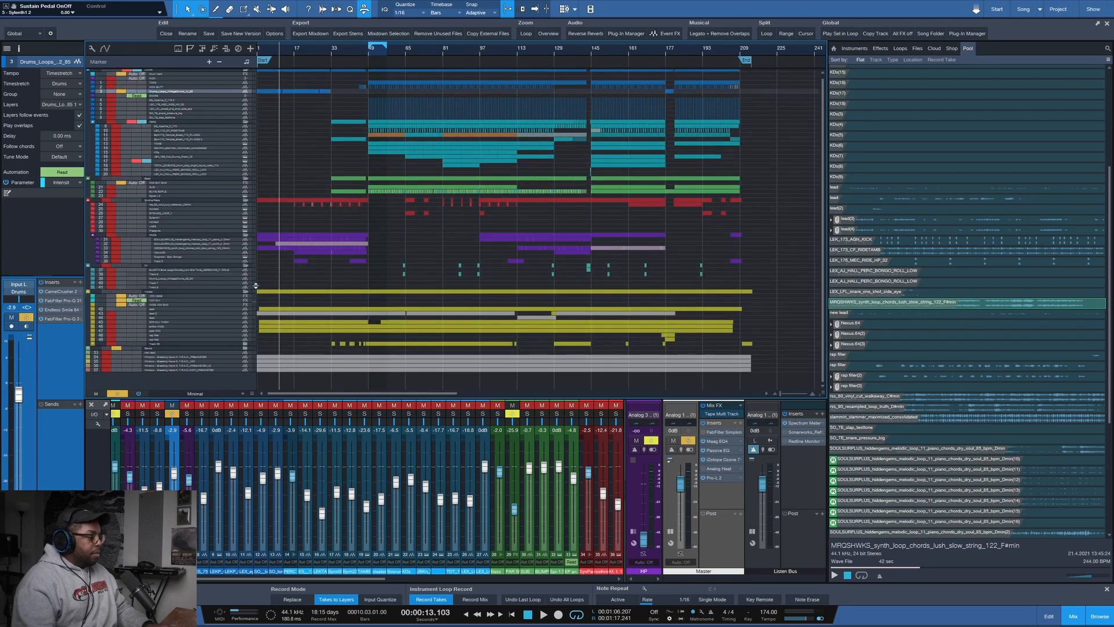
{"action": "mouse_move", "coordinate": [216, 272]}
{"action": "left_mouse_down"}
{"action": "mouse_move", "coordinate": [209, 289]}
{"action": "mouse_move", "coordinate": [217, 274]}
{"action": "left_mouse_up"}
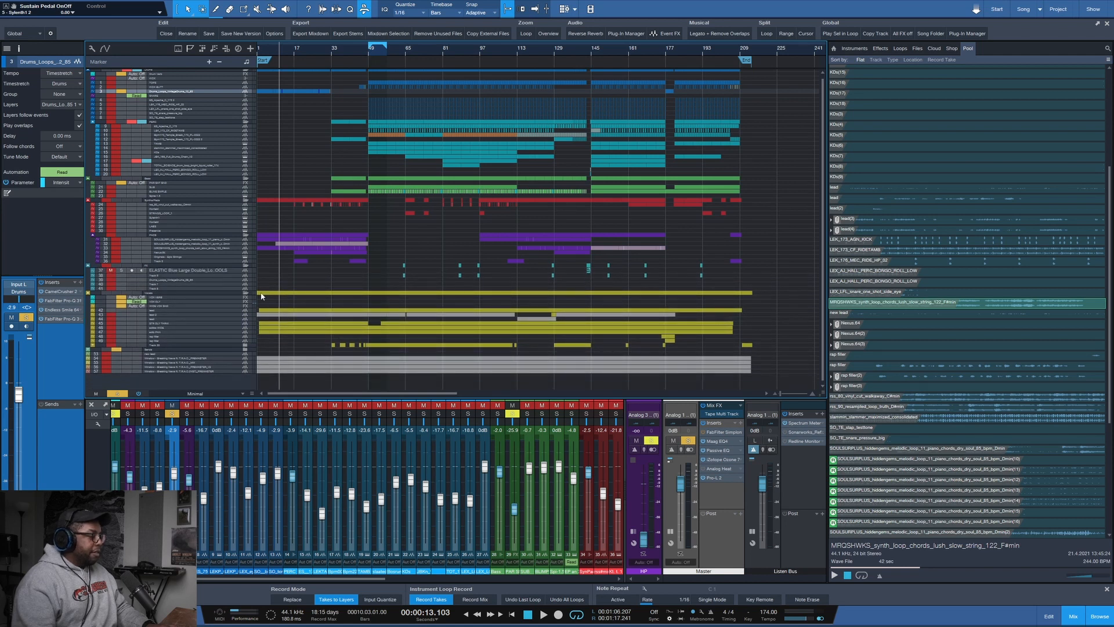
{"action": "left_click", "coordinate": [120, 296]}
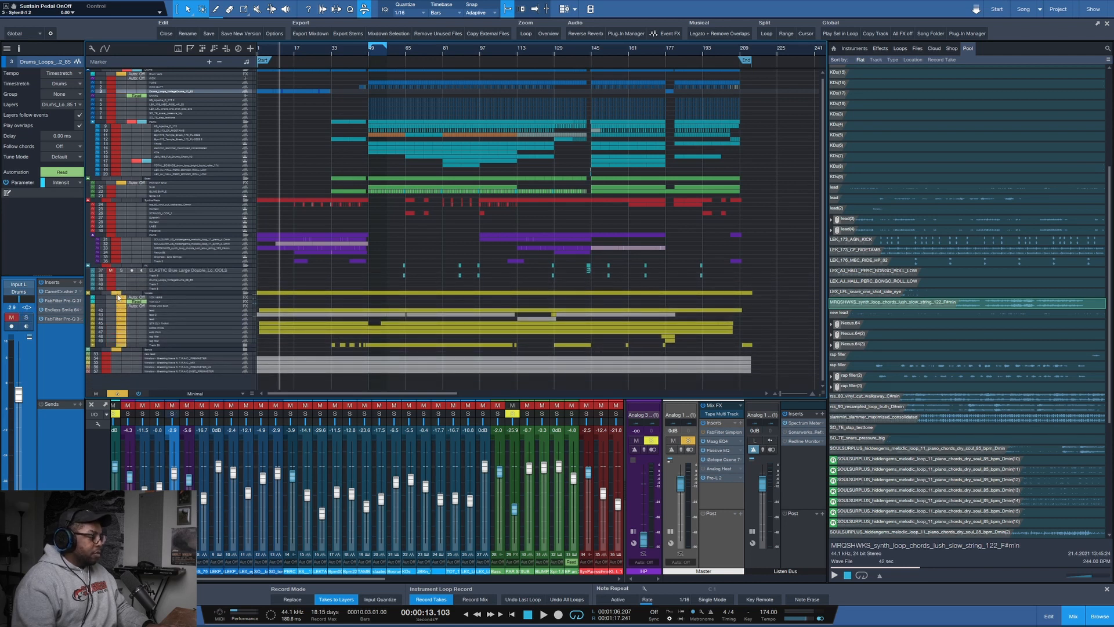
{"action": "key", "text": "space"}
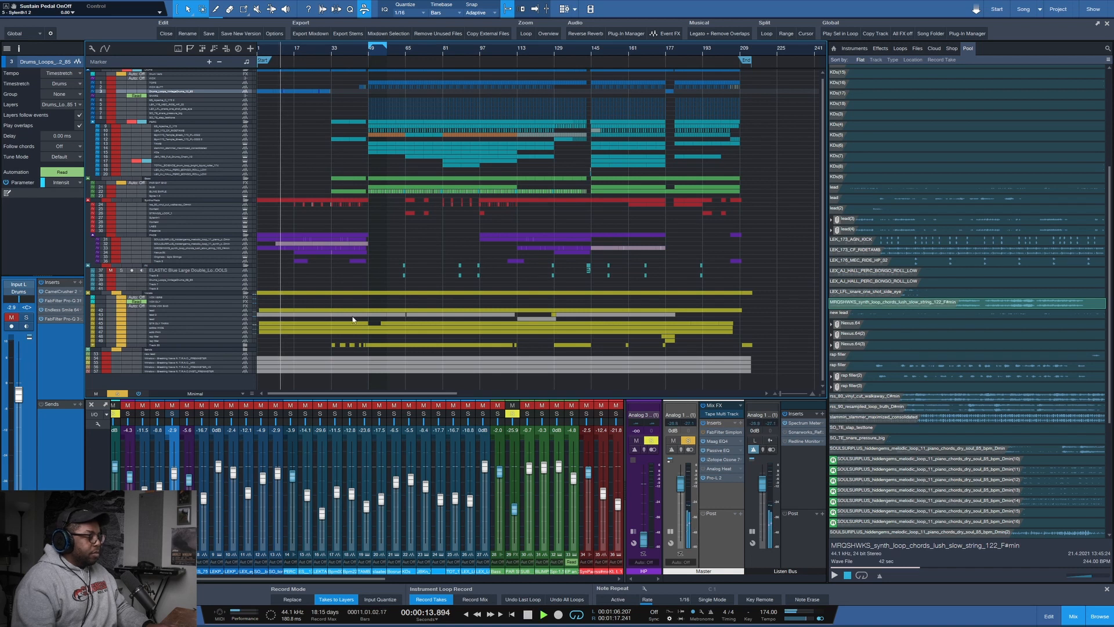
- Hide the mixer and make all track lanes taller, with the vocal tracks in view
{"action": "left_click_drag", "start_coordinate": [258, 281], "coordinate": [820, 389]}
{"action": "left_click", "coordinate": [438, 275], "text": "ctrl+alt"}
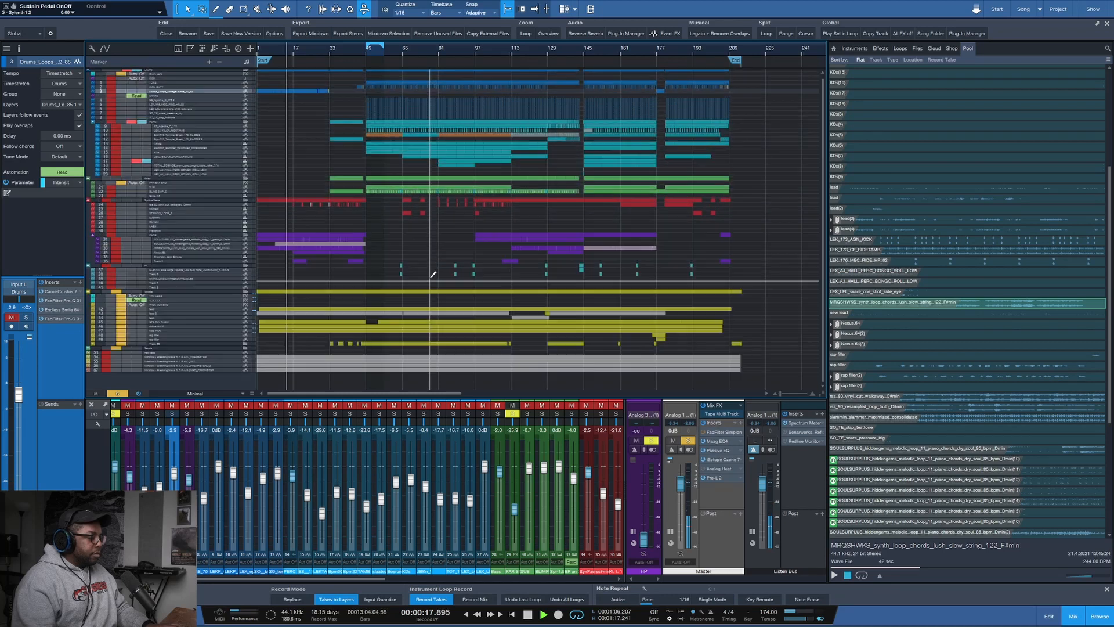
{"action": "key", "text": "F3"}
{"action": "key", "text": "shift+e"}
{"action": "scroll", "coordinate": [305, 375], "scroll_direction": "down", "scroll_amount": 7}
{"action": "scroll", "coordinate": [274, 332], "scroll_direction": "down", "scroll_amount": 1}
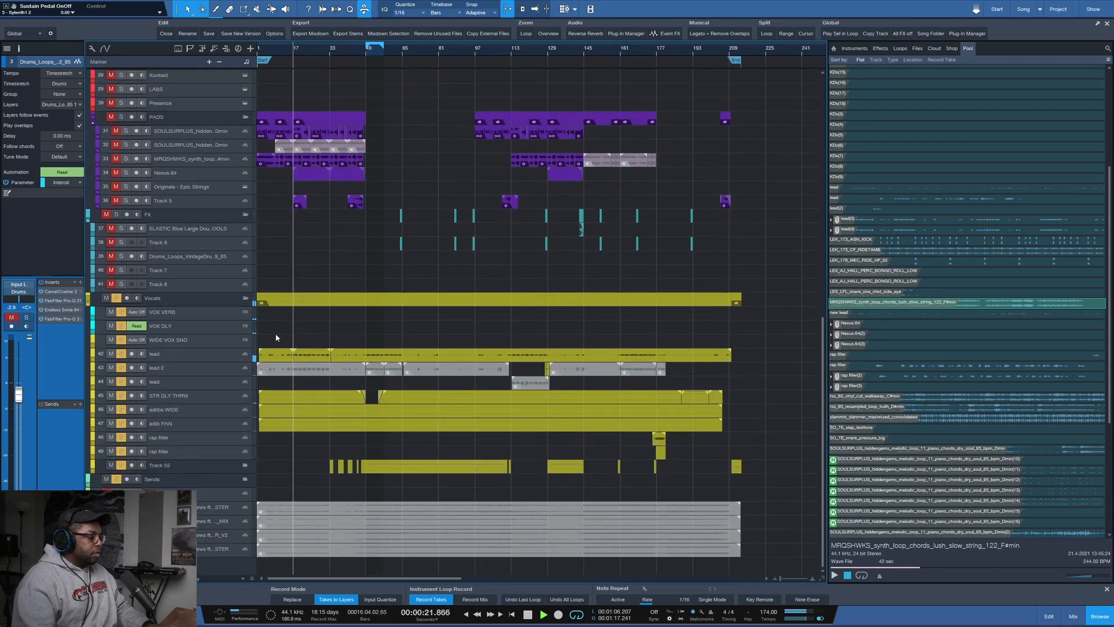
- Enlarge the lead vocal lane on track 42, solo only that track with its vocal effects, and audition it from bar 23
{"action": "left_click_drag", "start_coordinate": [212, 362], "coordinate": [212, 383]}
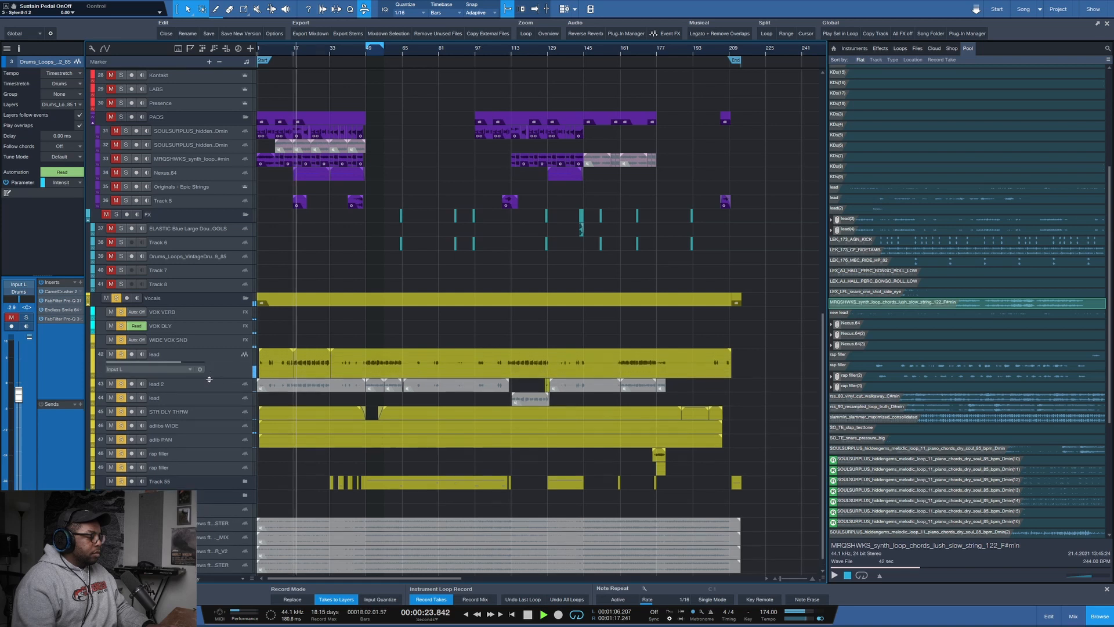
{"action": "mouse_move", "coordinate": [823, 579]}
{"action": "left_mouse_down"}
{"action": "mouse_move", "coordinate": [823, 552]}
{"action": "mouse_move", "coordinate": [823, 565]}
{"action": "left_mouse_up"}
{"action": "key", "text": "space"}
{"action": "left_click", "coordinate": [122, 354]}
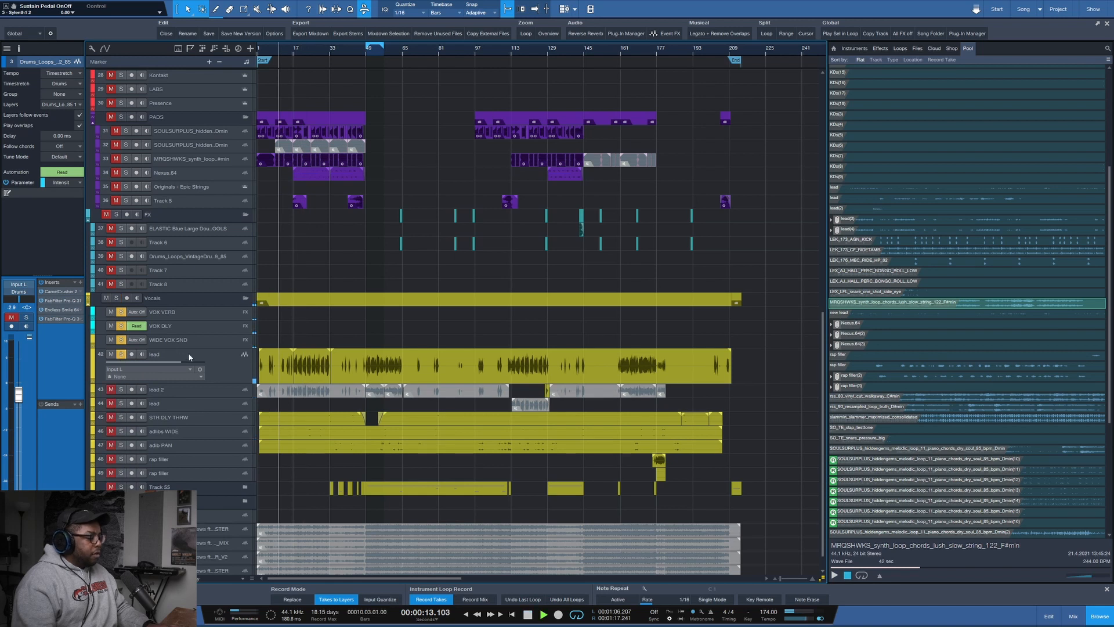
{"action": "left_click", "coordinate": [307, 53]}
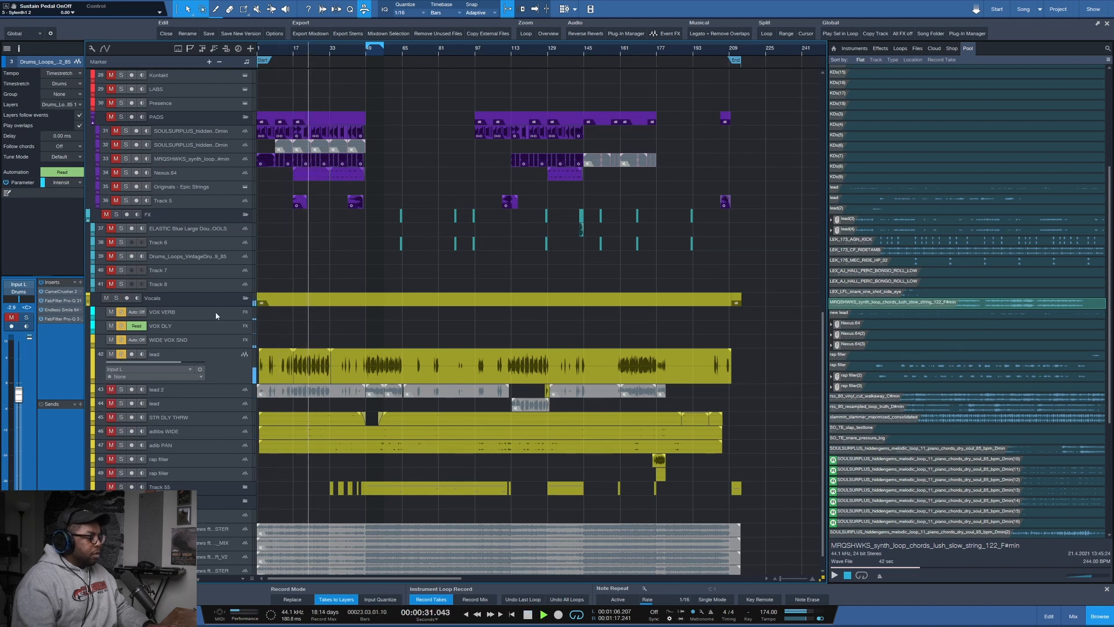
{"action": "left_click", "coordinate": [212, 362]}
{"action": "key", "text": "space"}
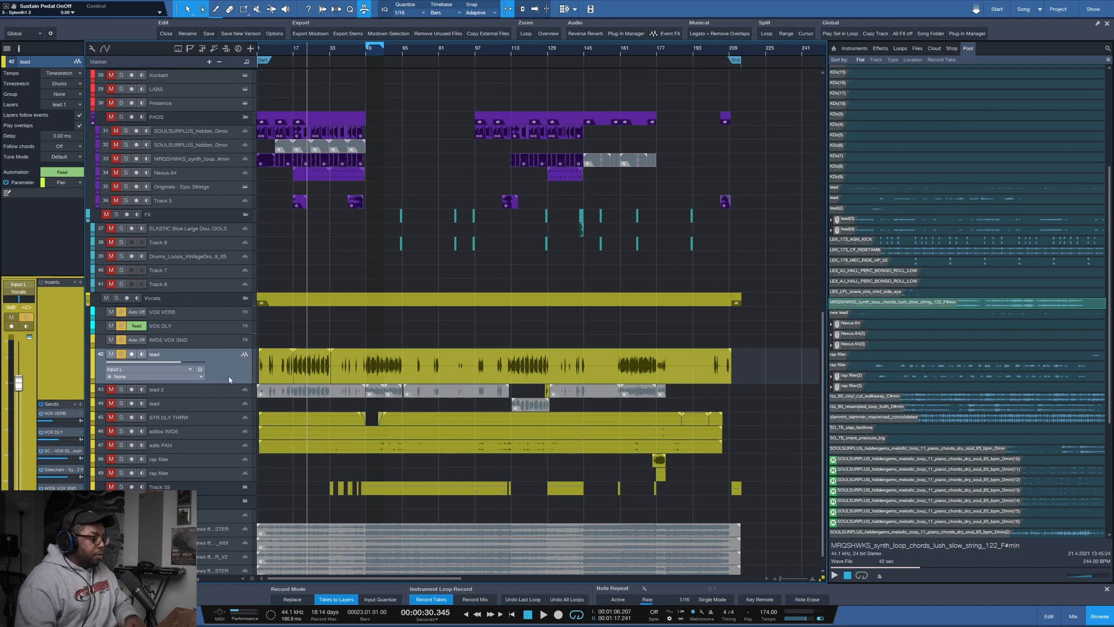
- Enlarge the STR DLY THRW lane, solo it without the lead vocal, and audition the delay throws from bar 33
{"action": "key", "text": "space"}
{"action": "left_click_drag", "start_coordinate": [166, 425], "coordinate": [166, 451]}
{"action": "left_click", "coordinate": [120, 418]}
{"action": "left_click", "coordinate": [121, 354]}
{"action": "scroll", "coordinate": [304, 52], "scroll_direction": "up", "scroll_amount": 5}
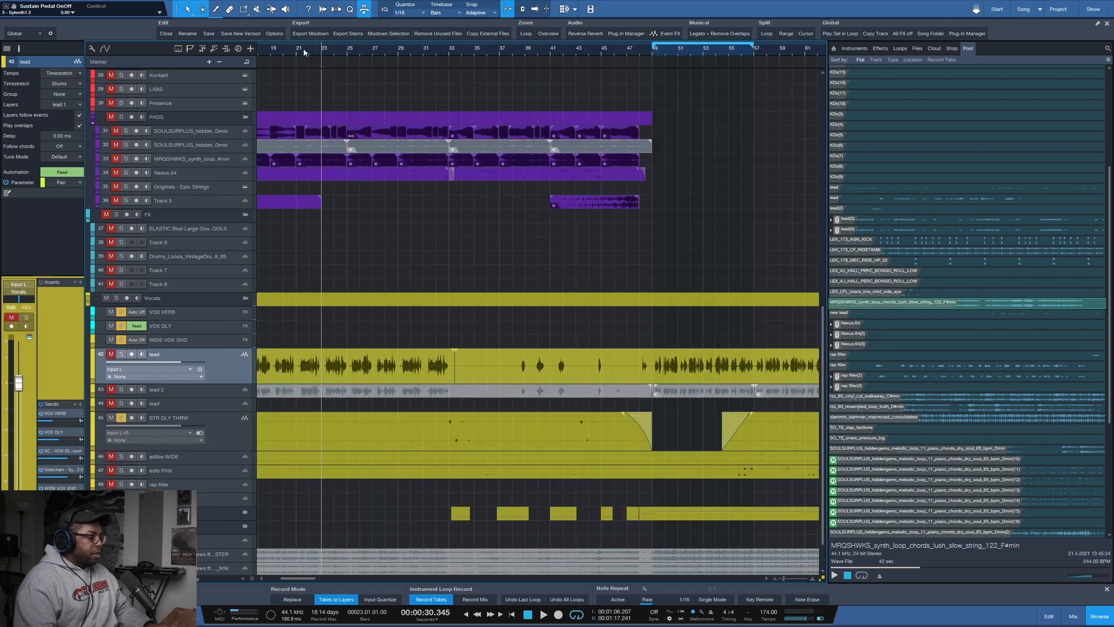
{"action": "left_click", "coordinate": [447, 52]}
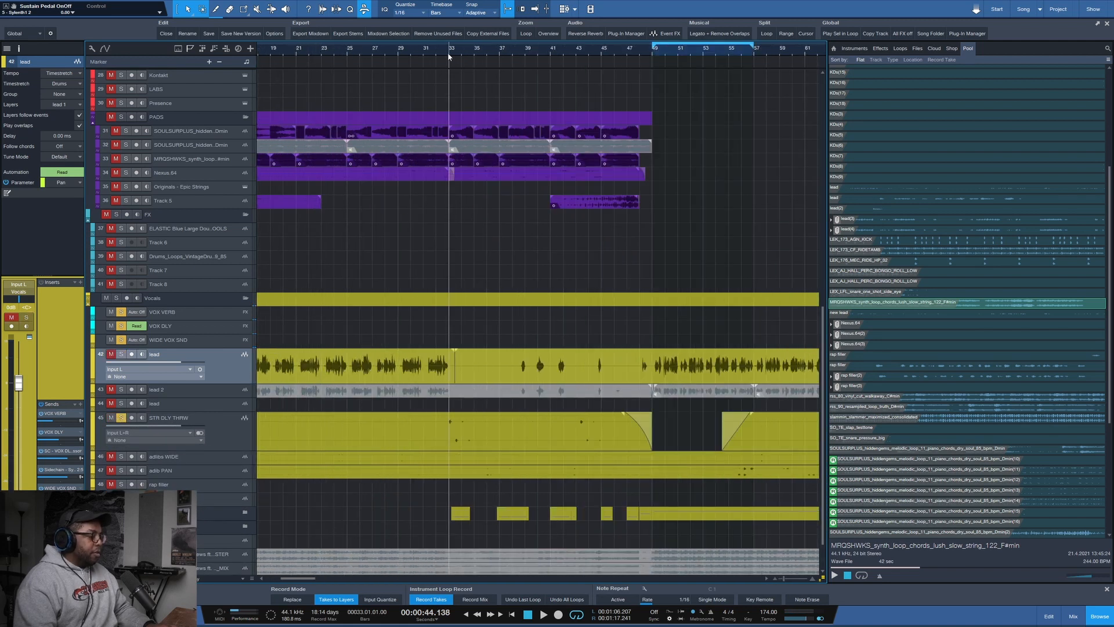
{"action": "key", "text": "space"}
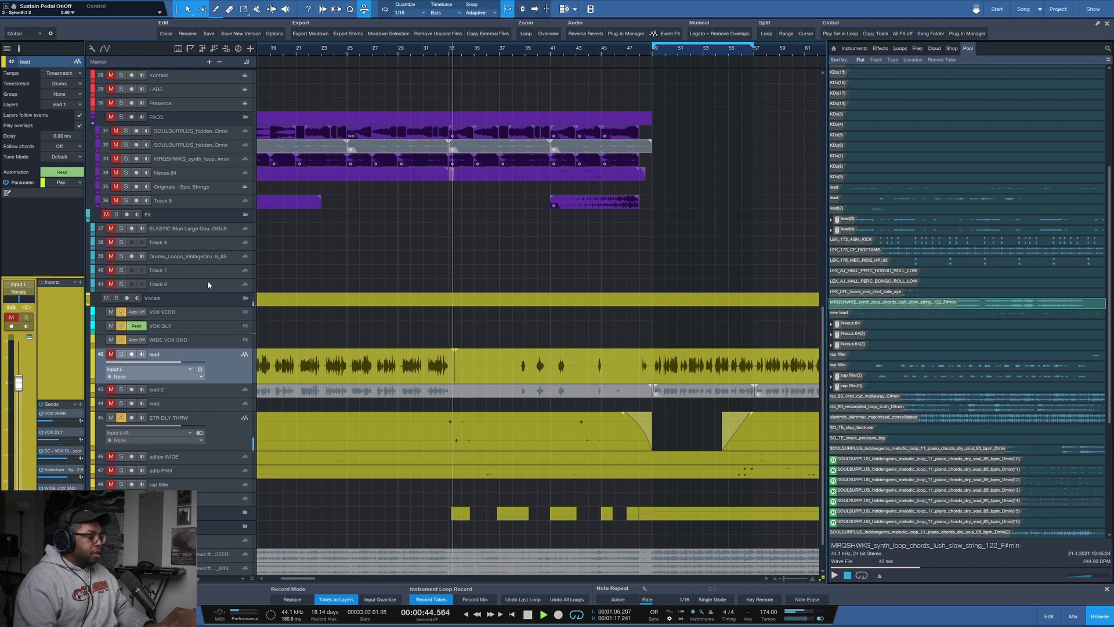
{"action": "scroll", "coordinate": [313, 287], "scroll_direction": "down", "scroll_amount": 3}
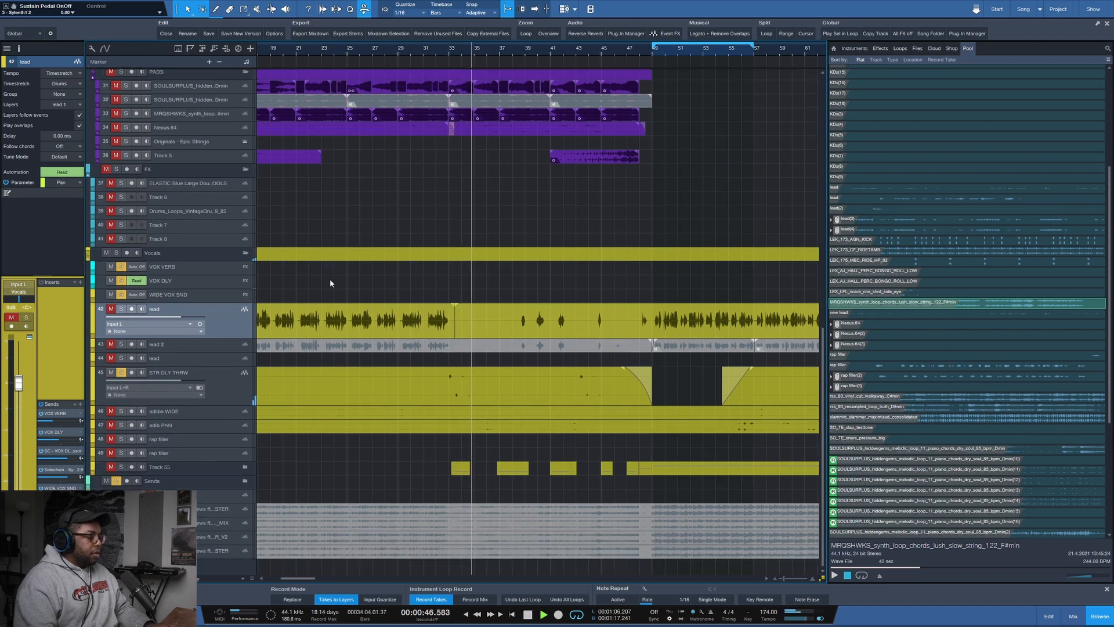
{"action": "key", "text": "space"}
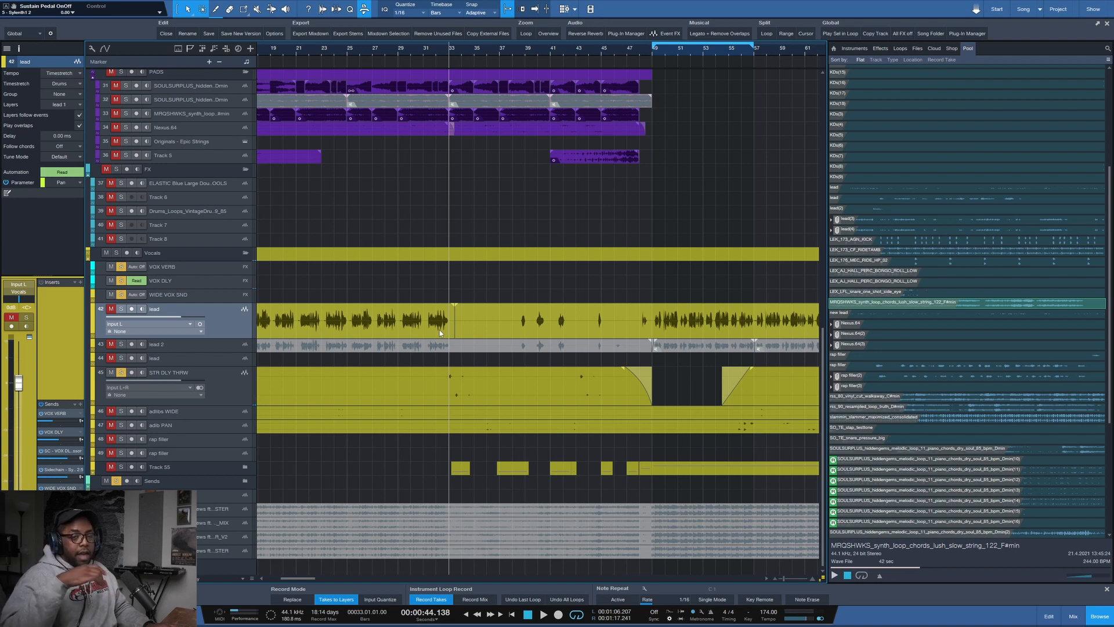
- Solo only the adlibs WIDE track, enlarge its lane, and audition it from bar 23
{"action": "left_click", "coordinate": [121, 411]}
{"action": "left_click_drag", "start_coordinate": [161, 422], "coordinate": [161, 461]}
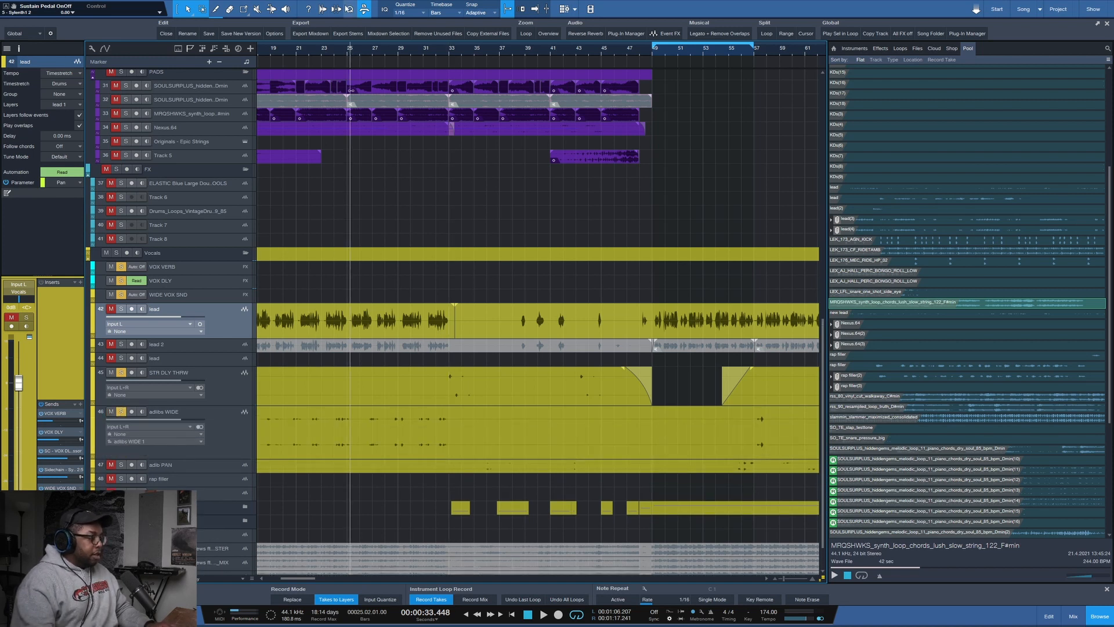
{"action": "left_click", "coordinate": [325, 50]}
{"action": "key", "text": "space"}
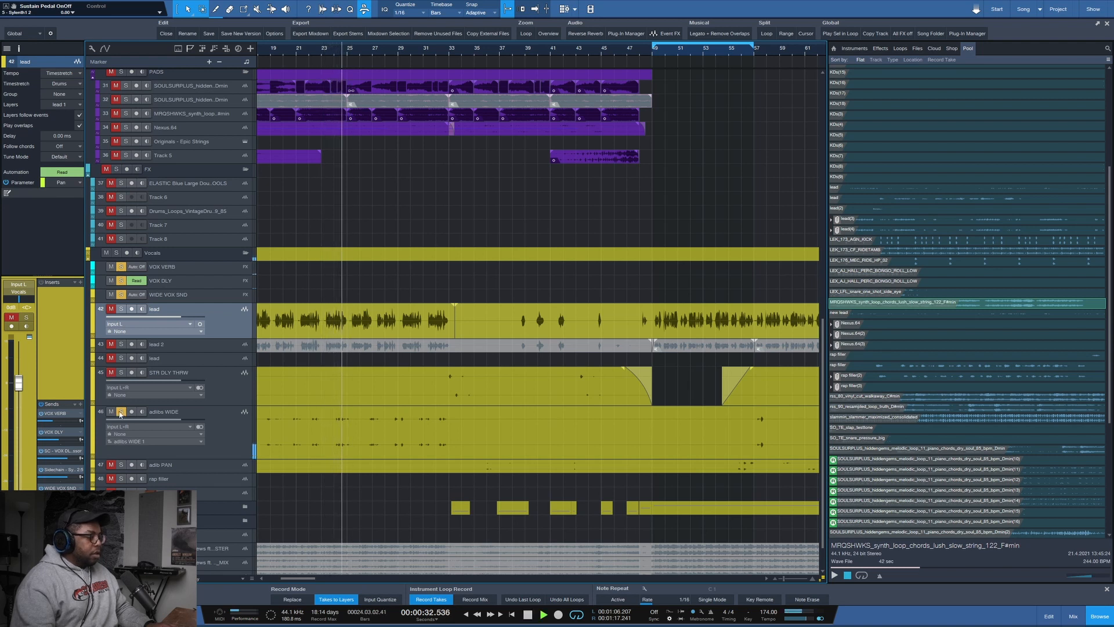
{"action": "key", "text": "space"}
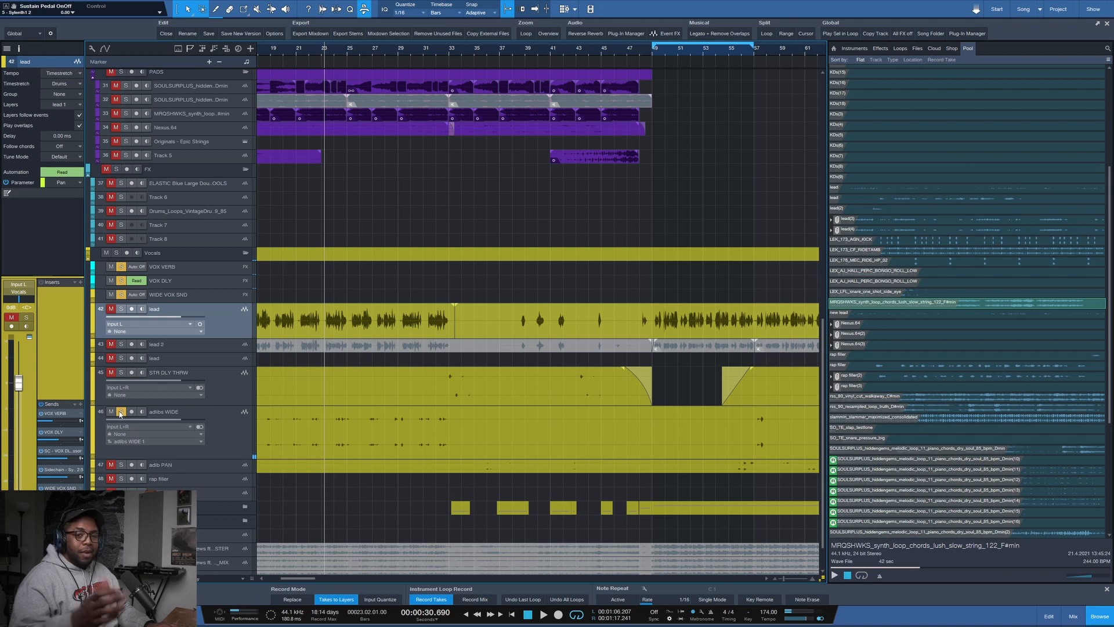
- Add the lead vocal to the adlibs WIDE solo and audition the two tracks together from bar 23
{"action": "left_click", "coordinate": [111, 308]}
{"action": "left_click", "coordinate": [121, 308]}
{"action": "key", "text": "space"}
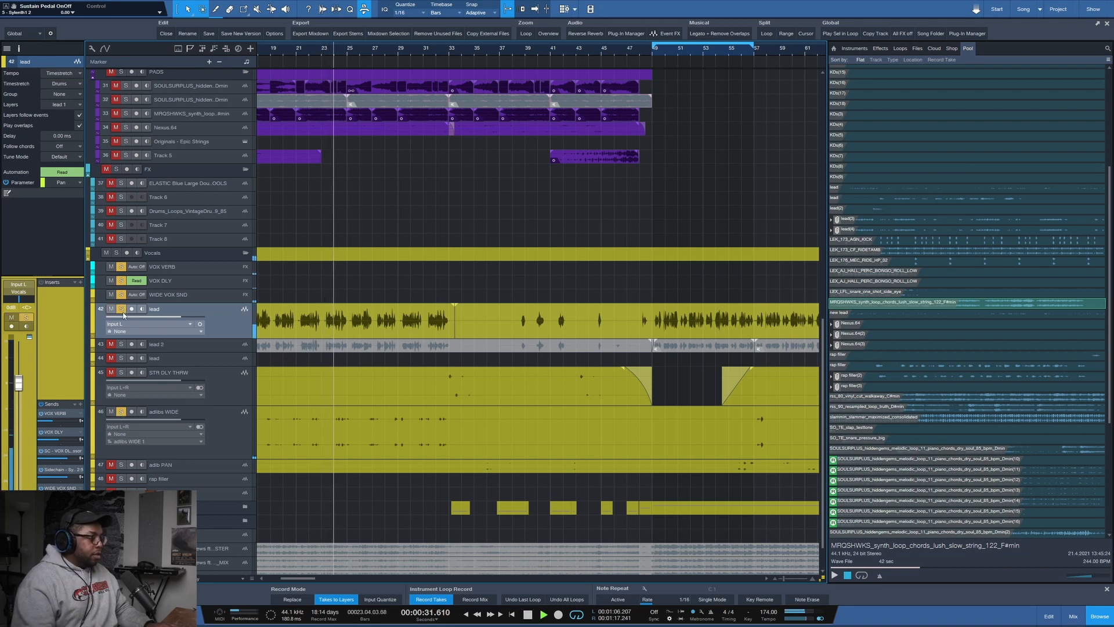
{"action": "scroll", "coordinate": [406, 52], "scroll_direction": "down", "scroll_amount": 3}
{"action": "key", "text": "space"}
- Enlarge the adlib PAN lane, solo only that track, and audition its panned adlibs around bars 50 to 64
{"action": "left_click_drag", "start_coordinate": [183, 472], "coordinate": [183, 491]}
{"action": "left_click", "coordinate": [122, 466], "text": "alt"}
{"action": "key", "text": "space"}
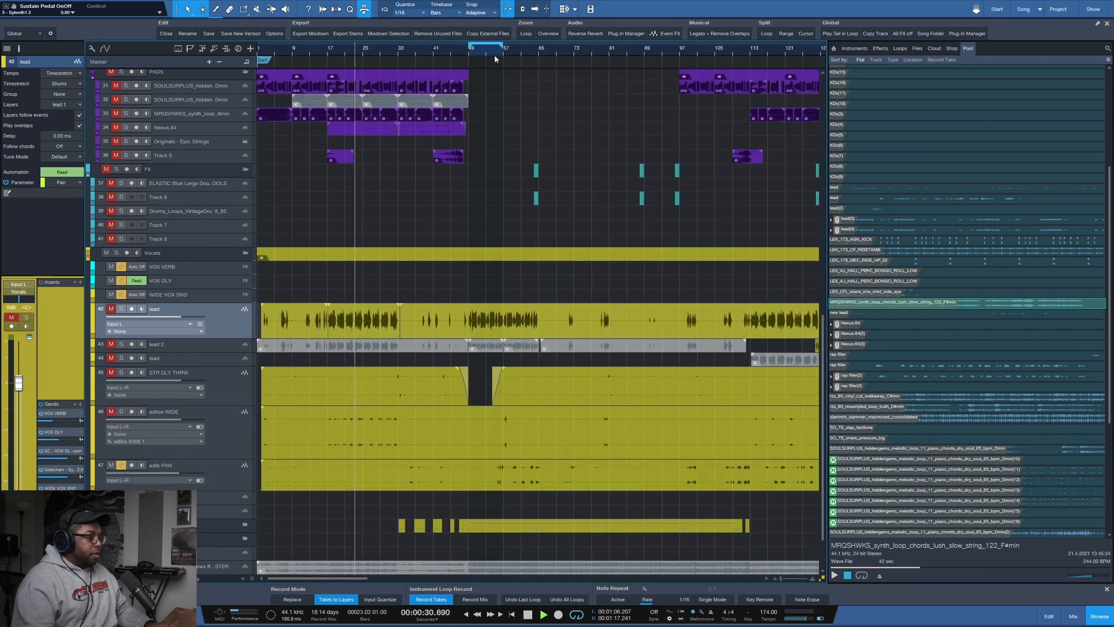
{"action": "left_click", "coordinate": [496, 58]}
{"action": "scroll", "coordinate": [500, 58], "scroll_direction": "up", "scroll_amount": 4}
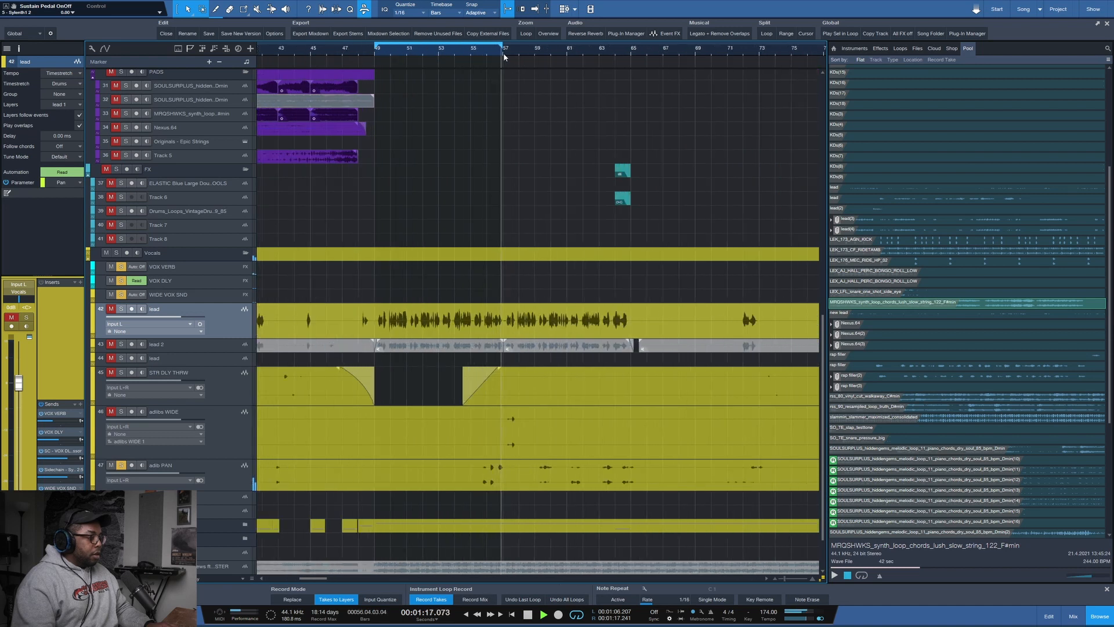
{"action": "scroll", "coordinate": [504, 56], "scroll_direction": "down", "scroll_amount": 2}
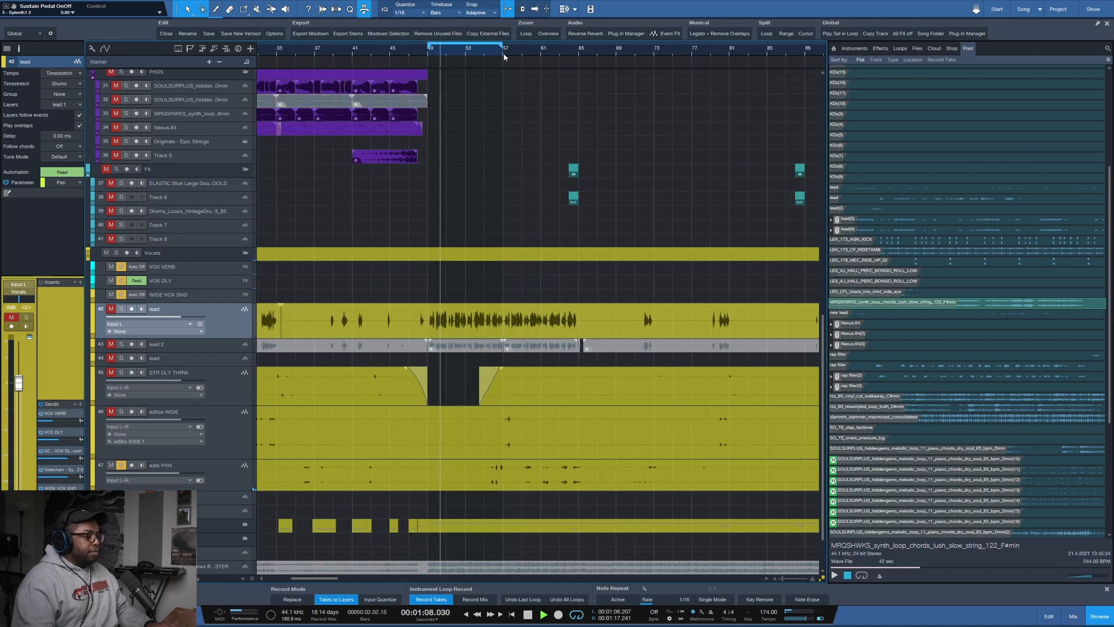
{"action": "scroll", "coordinate": [503, 56], "scroll_direction": "down", "scroll_amount": 1}
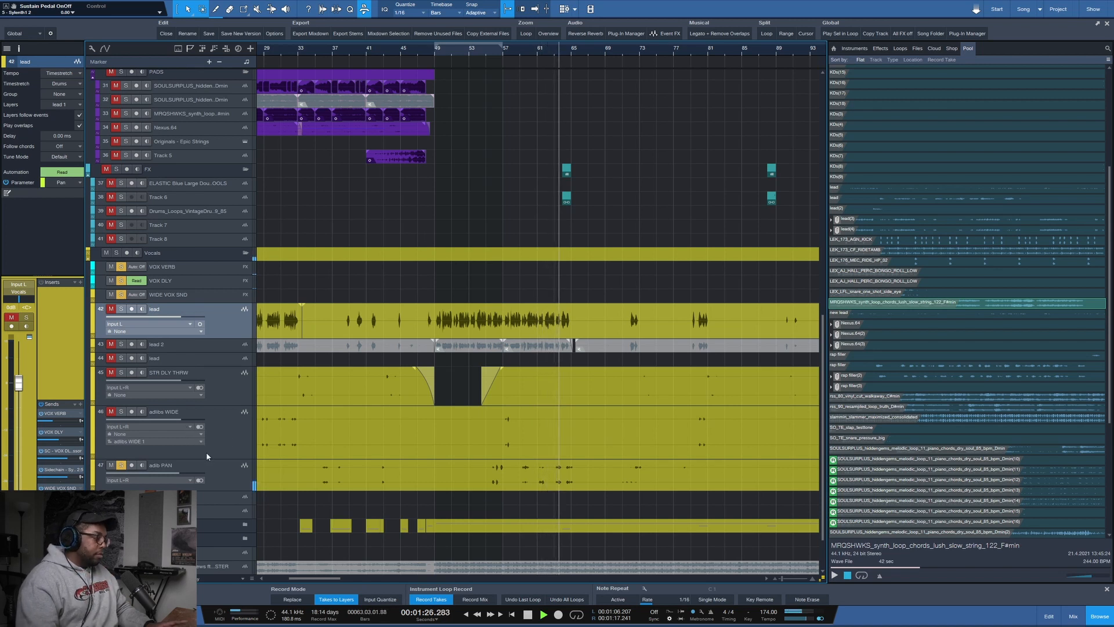
{"action": "left_click", "coordinate": [116, 484]}
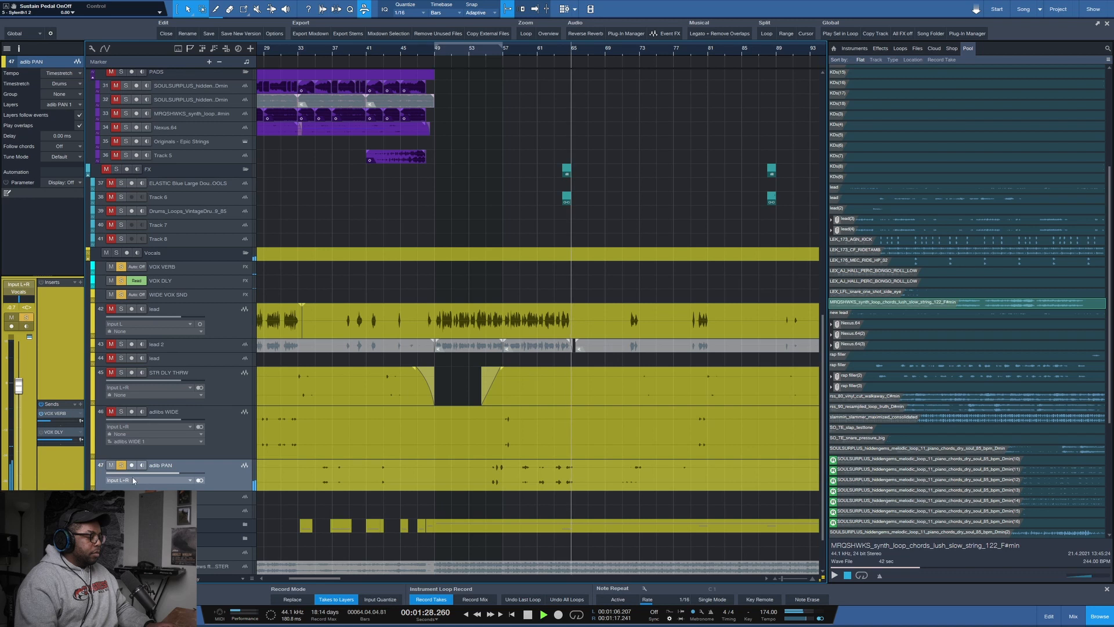
{"action": "key", "text": "space"}
- Solo all vocal tracks from lead to adlib PAN and audition them together from around bar 22
{"action": "left_click_drag", "start_coordinate": [121, 309], "coordinate": [117, 471]}
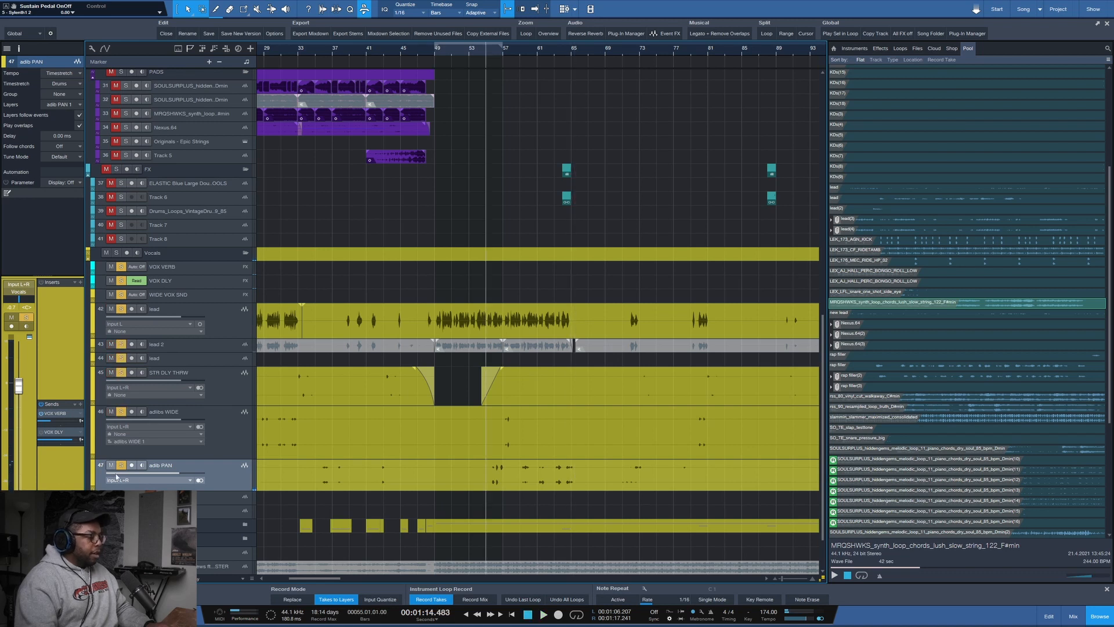
{"action": "scroll", "coordinate": [556, 55], "scroll_direction": "down", "scroll_amount": 3}
{"action": "left_click", "coordinate": [318, 53]}
{"action": "key", "text": "space"}
{"action": "scroll", "coordinate": [314, 53], "scroll_direction": "up", "scroll_amount": 3}
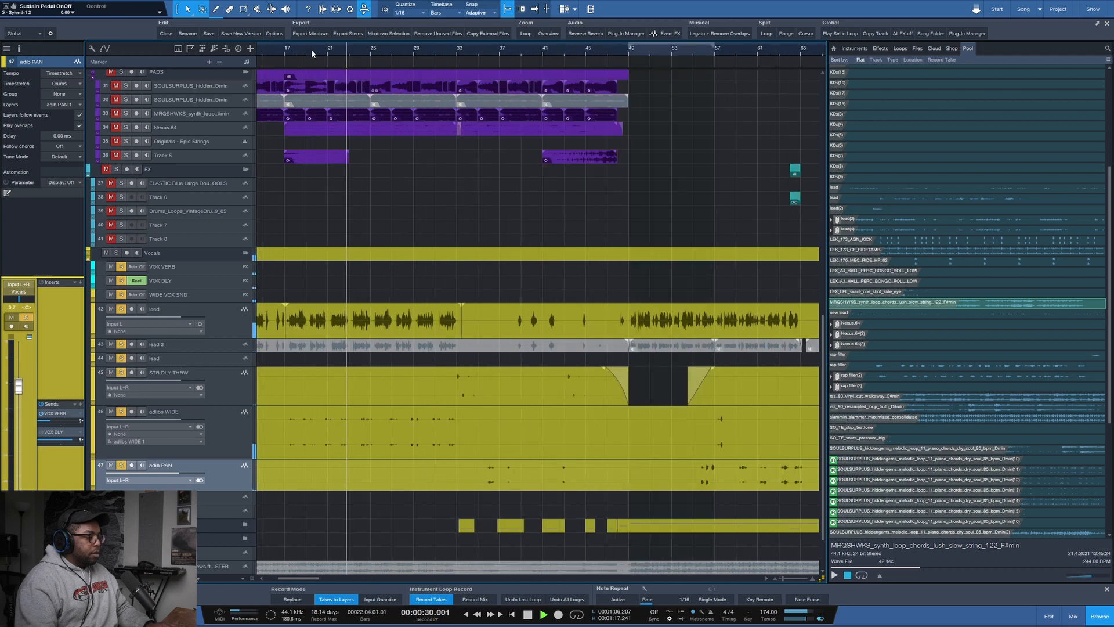
- Audition the soloed vocal tracks together near the song's end, playing from bar 174
{"action": "scroll", "coordinate": [371, 51], "scroll_direction": "down", "scroll_amount": 4}
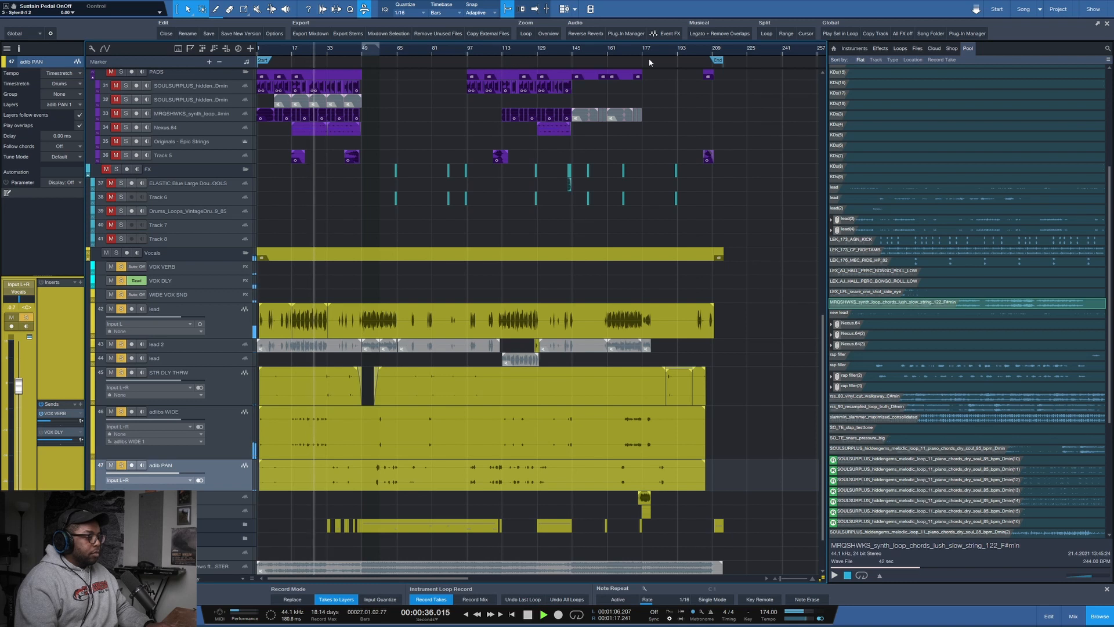
{"action": "scroll", "coordinate": [630, 51], "scroll_direction": "up", "scroll_amount": 2}
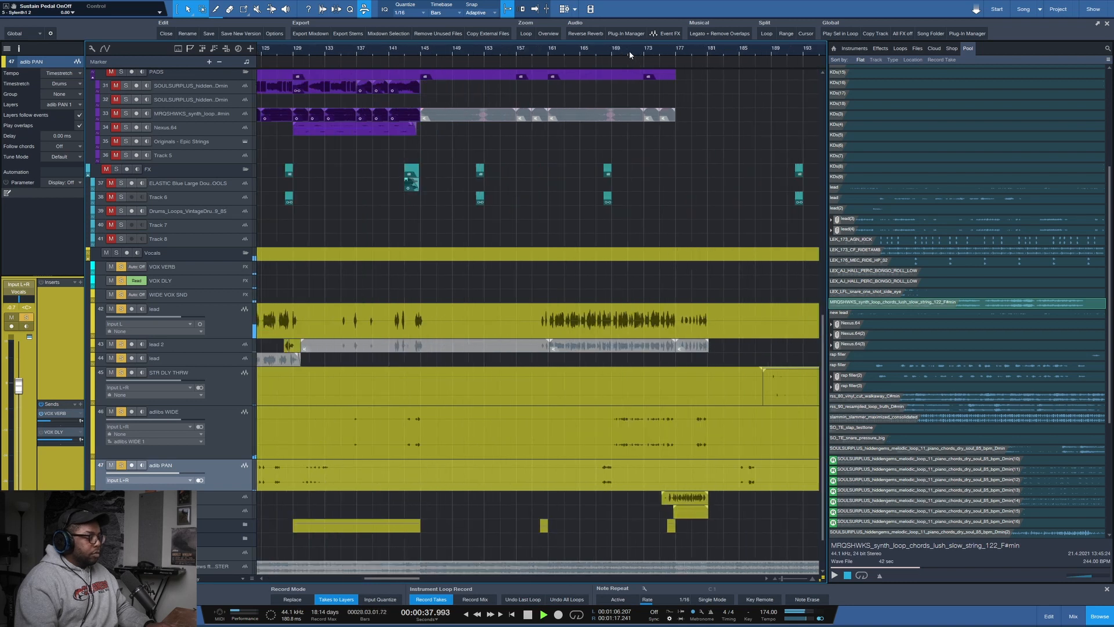
{"action": "left_click", "coordinate": [652, 51]}
{"action": "scroll", "coordinate": [664, 50], "scroll_direction": "up", "scroll_amount": 1}
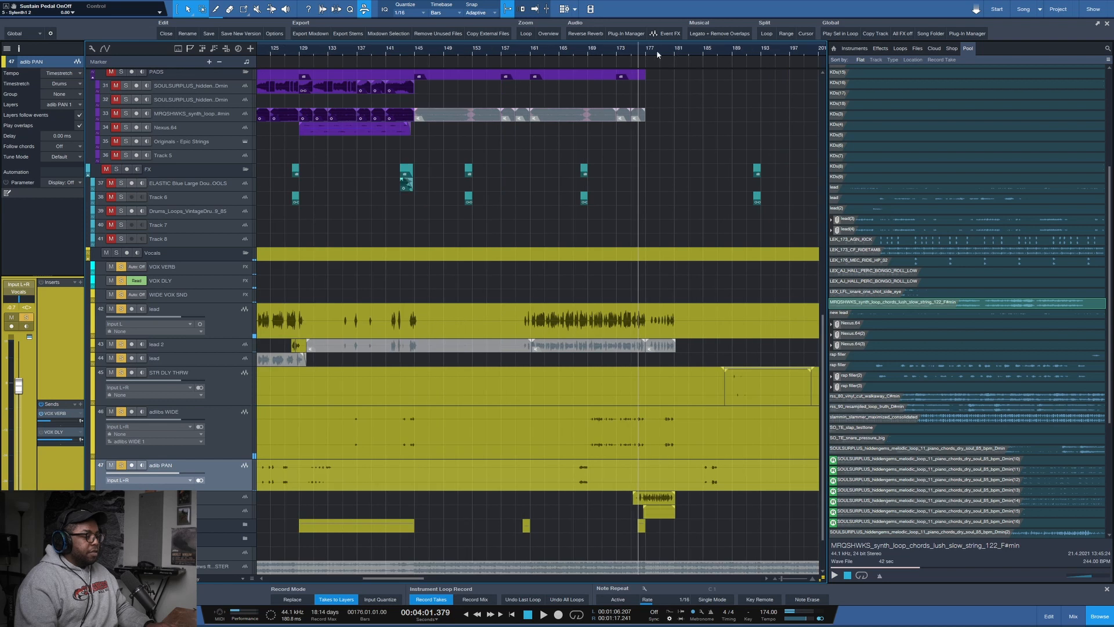
{"action": "left_click", "coordinate": [626, 50]}
{"action": "scroll", "coordinate": [666, 49], "scroll_direction": "up", "scroll_amount": 2}
{"action": "key", "text": "space"}
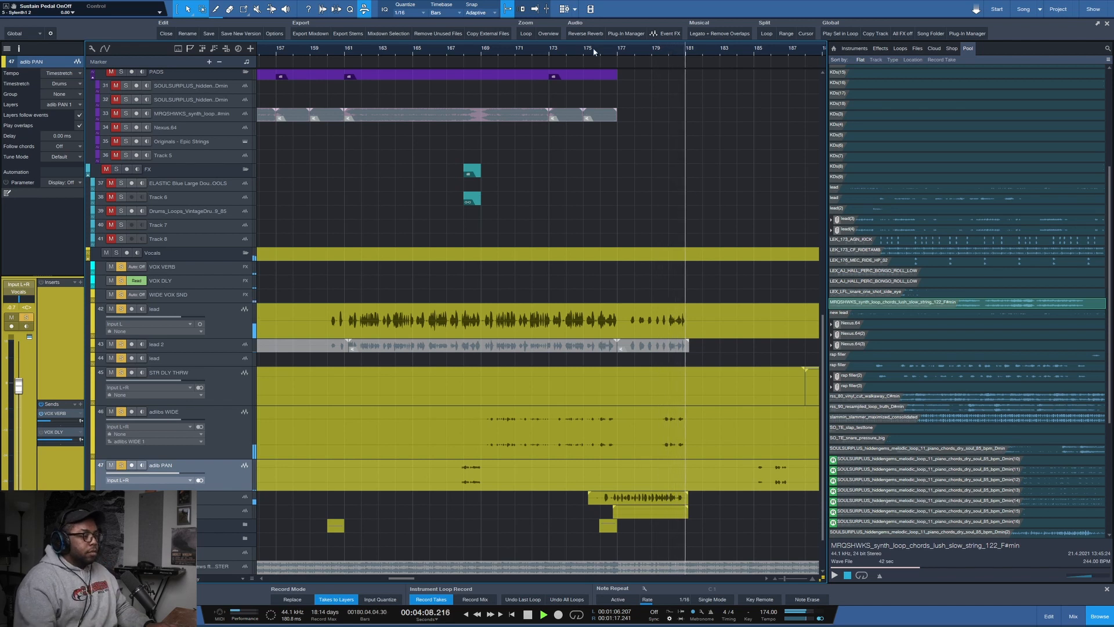
{"action": "scroll", "coordinate": [619, 49], "scroll_direction": "down", "scroll_amount": 5}
{"action": "key", "text": "space"}
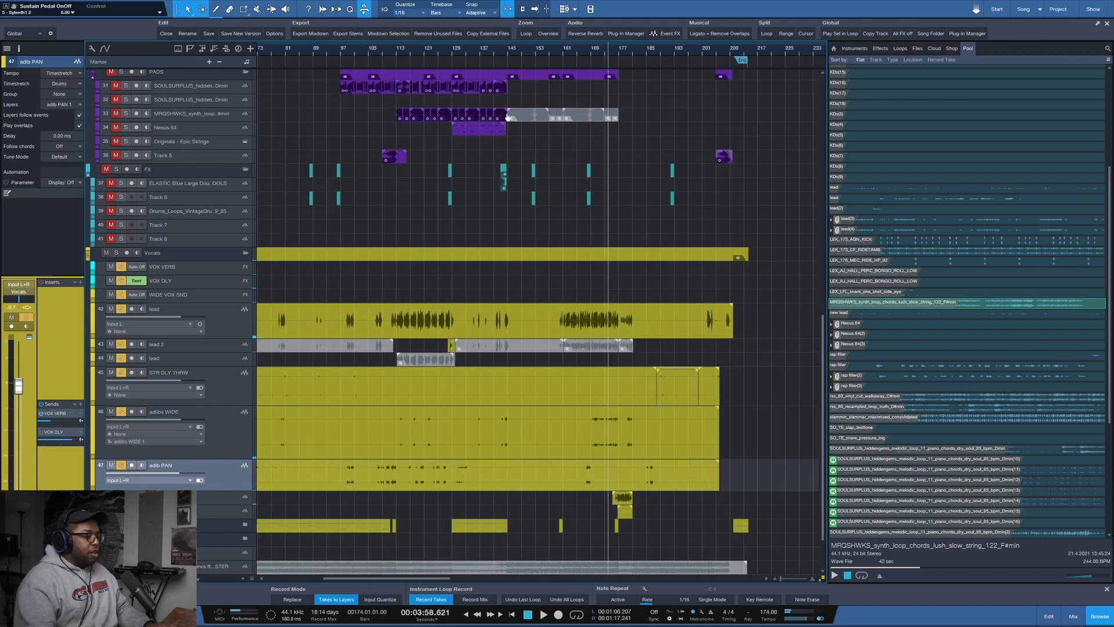
- Enlarge the lanes of the VOX VERB, VOX DLY and WIDE VOX SND effect tracks
{"action": "scroll", "coordinate": [532, 174], "scroll_direction": "down", "scroll_amount": 3}
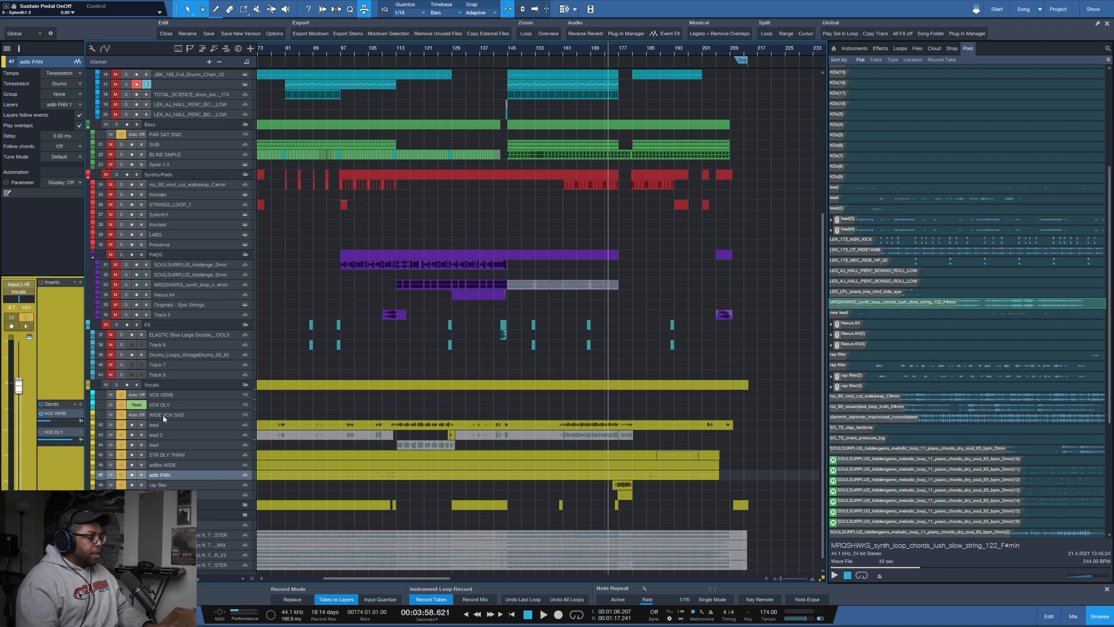
{"action": "left_click", "coordinate": [175, 406]}
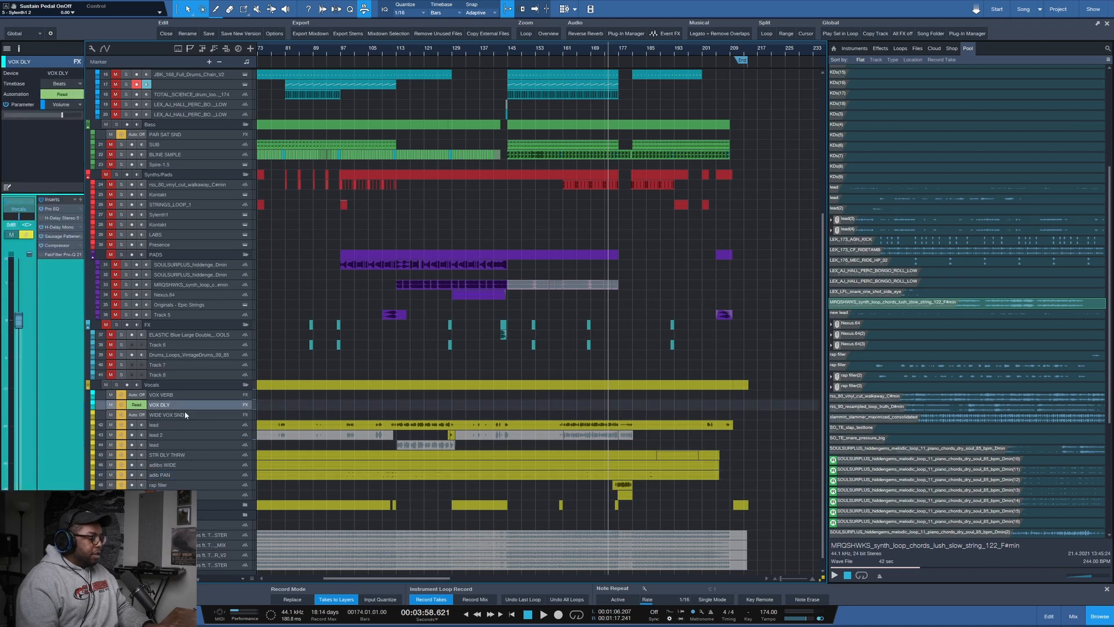
{"action": "left_click_drag", "start_coordinate": [184, 410], "coordinate": [198, 455]}
{"action": "left_click", "coordinate": [198, 450]}
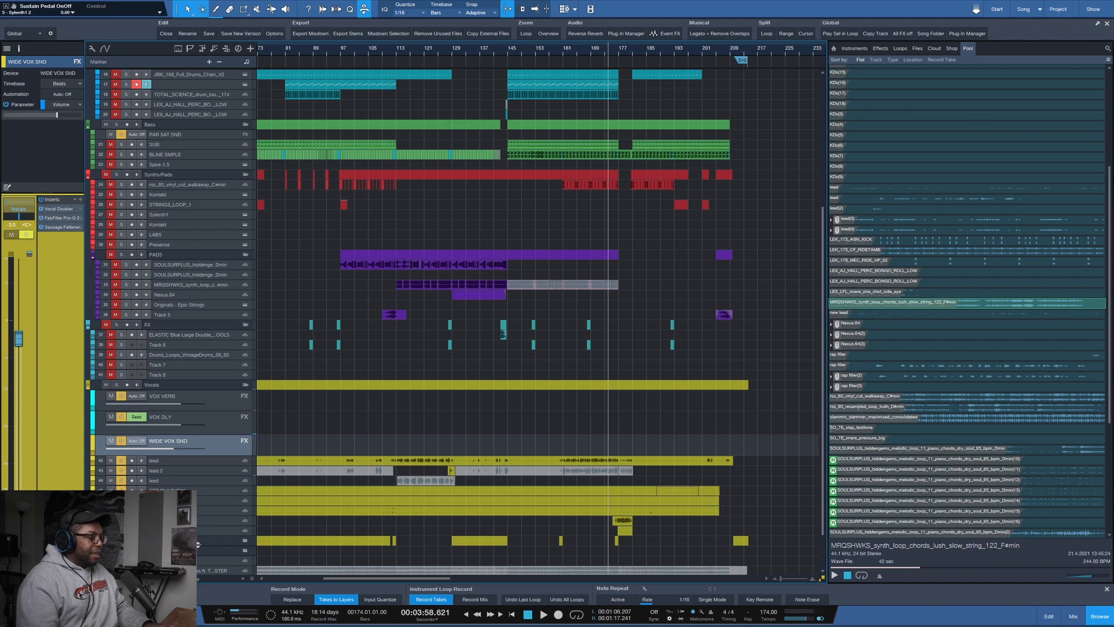
- Select the Track 55 folder, clear the vocal solos, and audition the full mix from bar 117
{"action": "left_click", "coordinate": [242, 542]}
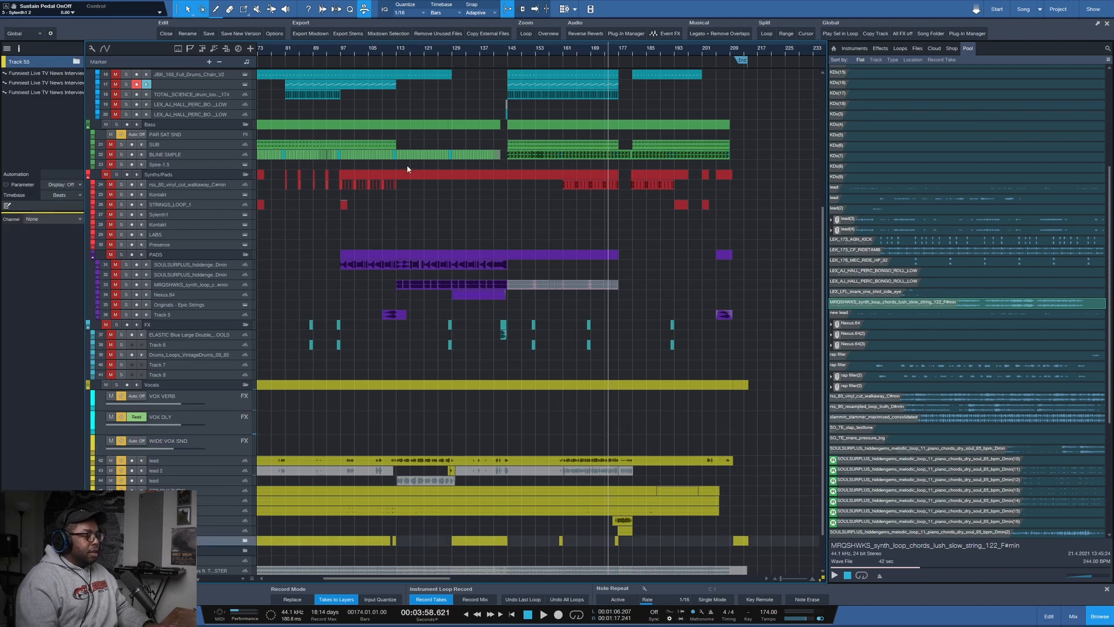
{"action": "left_click", "coordinate": [410, 52]}
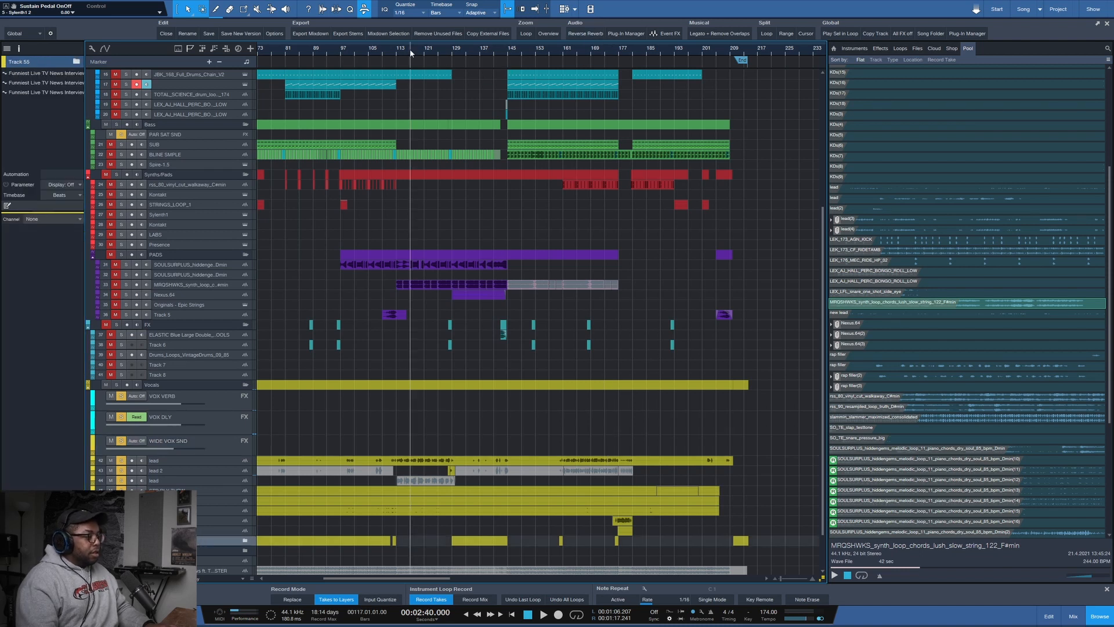
{"action": "key", "text": "s"}
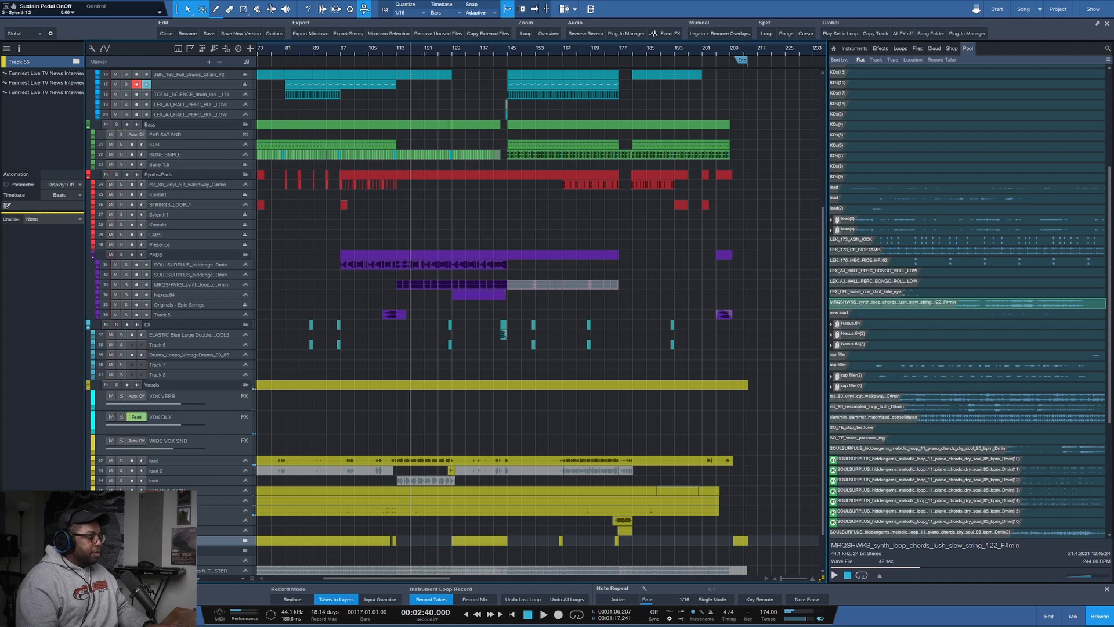
{"action": "scroll", "coordinate": [445, 407], "scroll_direction": "down", "scroll_amount": 3}
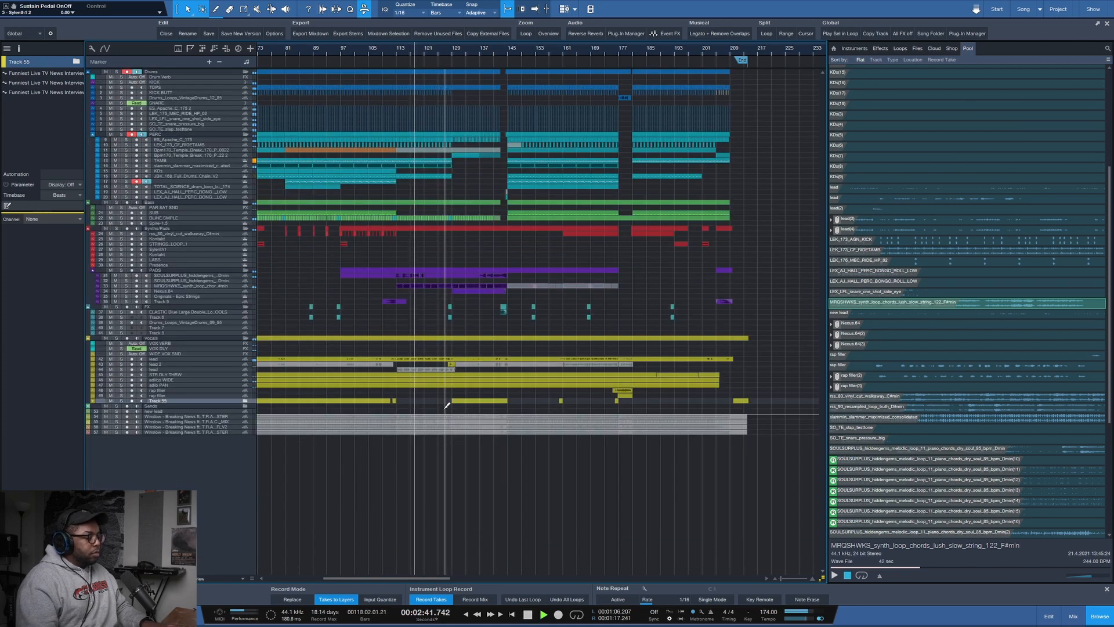
{"action": "scroll", "coordinate": [371, 405], "scroll_direction": "up", "scroll_amount": 3}
{"action": "scroll", "coordinate": [363, 411], "scroll_direction": "up", "scroll_amount": 3}
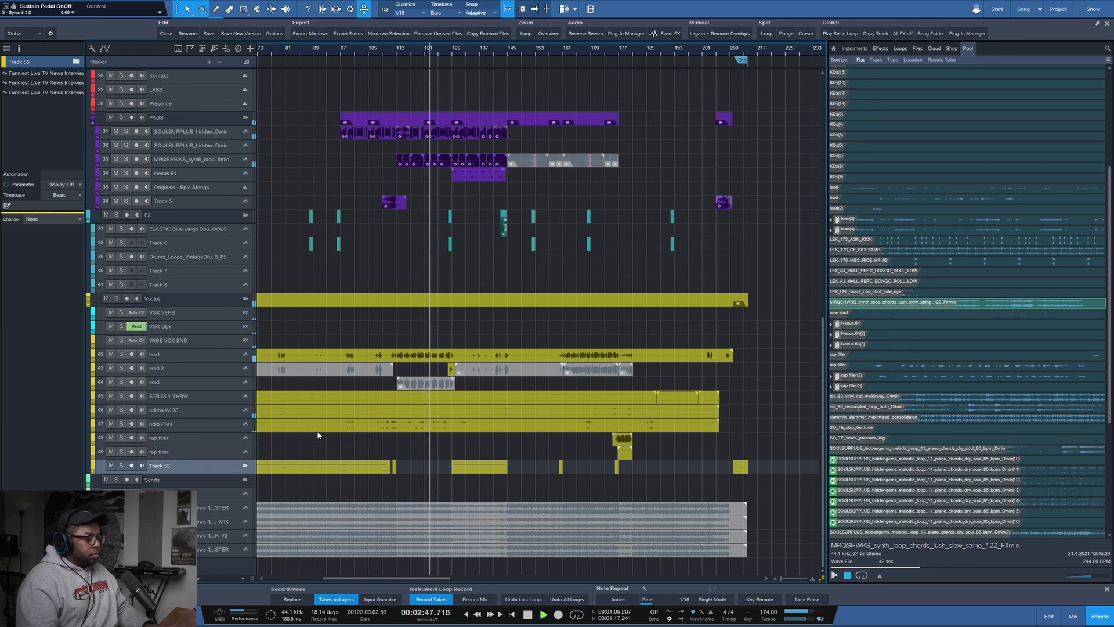
{"action": "scroll", "coordinate": [373, 250], "scroll_direction": "down", "scroll_amount": 2}
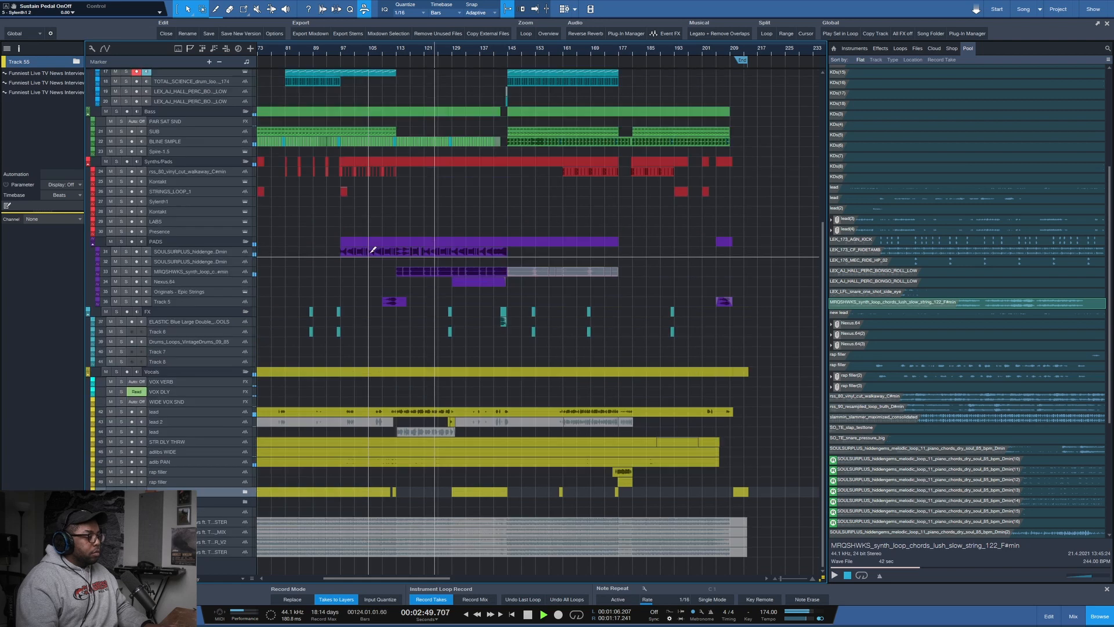
- Audition the full arrangement from bar 145, then stop playback
{"action": "left_click", "coordinate": [473, 51]}
{"action": "left_click", "coordinate": [506, 52]}
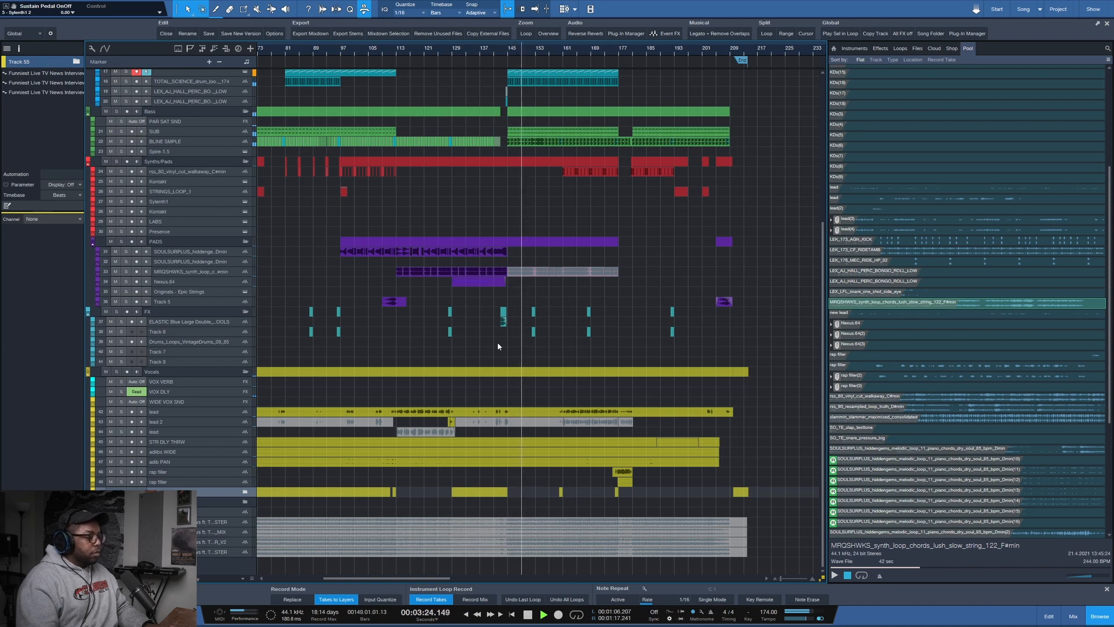
{"action": "key", "text": "space"}
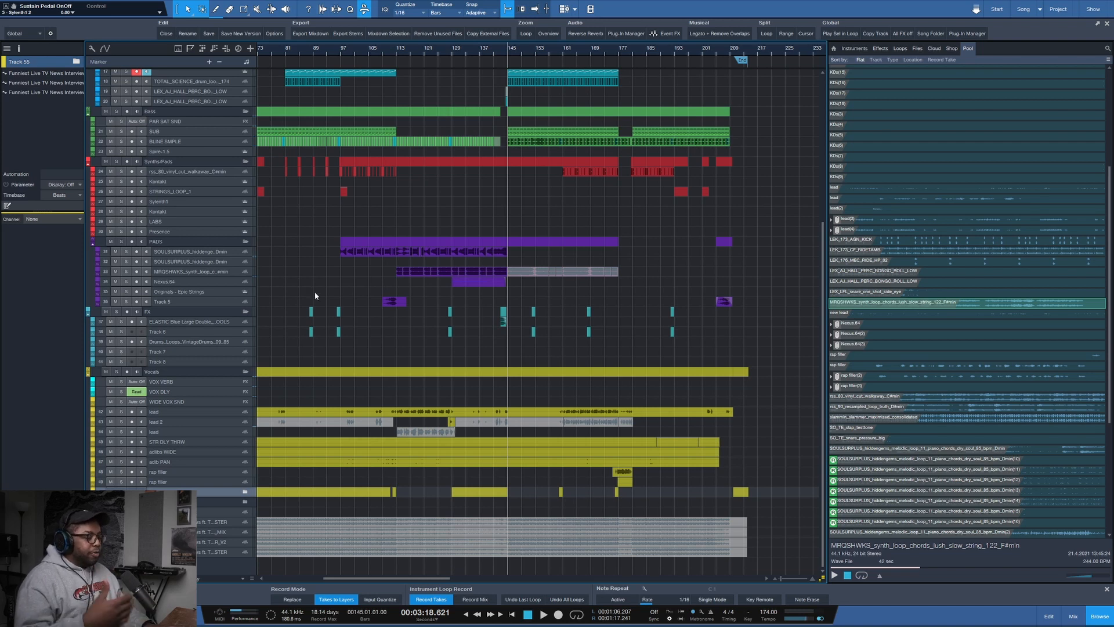
- Expand the Track 55 folder, enlarge the track lanes to show its news interview clips, and place the playhead at bar 84
{"action": "left_click", "coordinate": [244, 494]}
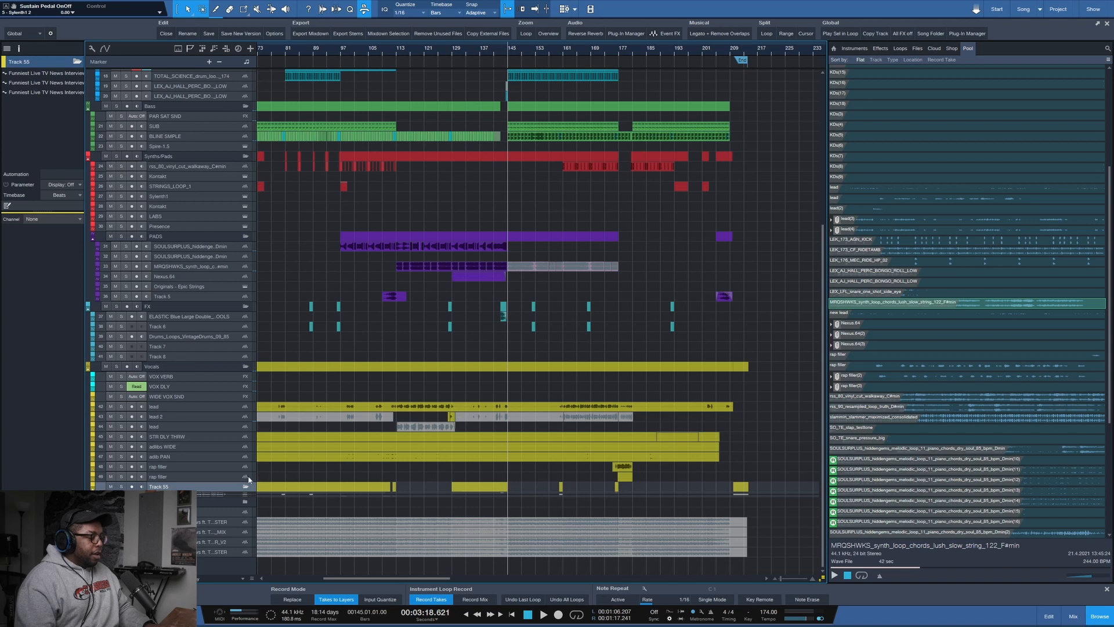
{"action": "key", "text": "shift+e"}
{"action": "key", "text": "shift+e"}
{"action": "scroll", "coordinate": [355, 479], "scroll_direction": "down", "scroll_amount": 4}
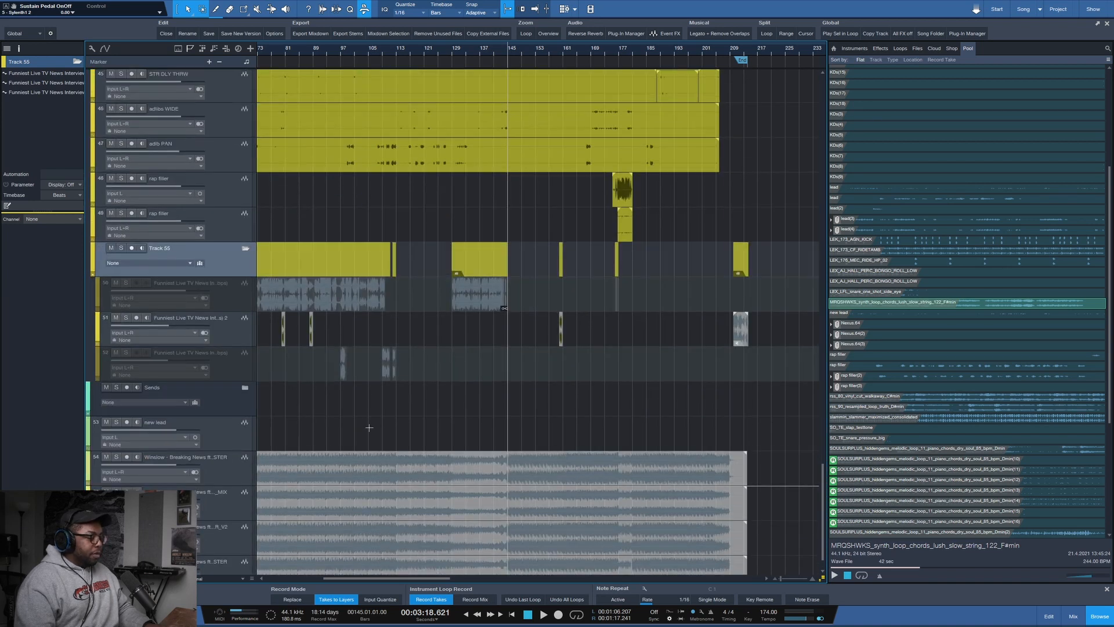
{"action": "scroll", "coordinate": [357, 479], "scroll_direction": "down", "scroll_amount": 1}
{"action": "left_click", "coordinate": [296, 53]}
{"action": "scroll", "coordinate": [244, 198], "scroll_direction": "up", "scroll_amount": 6}
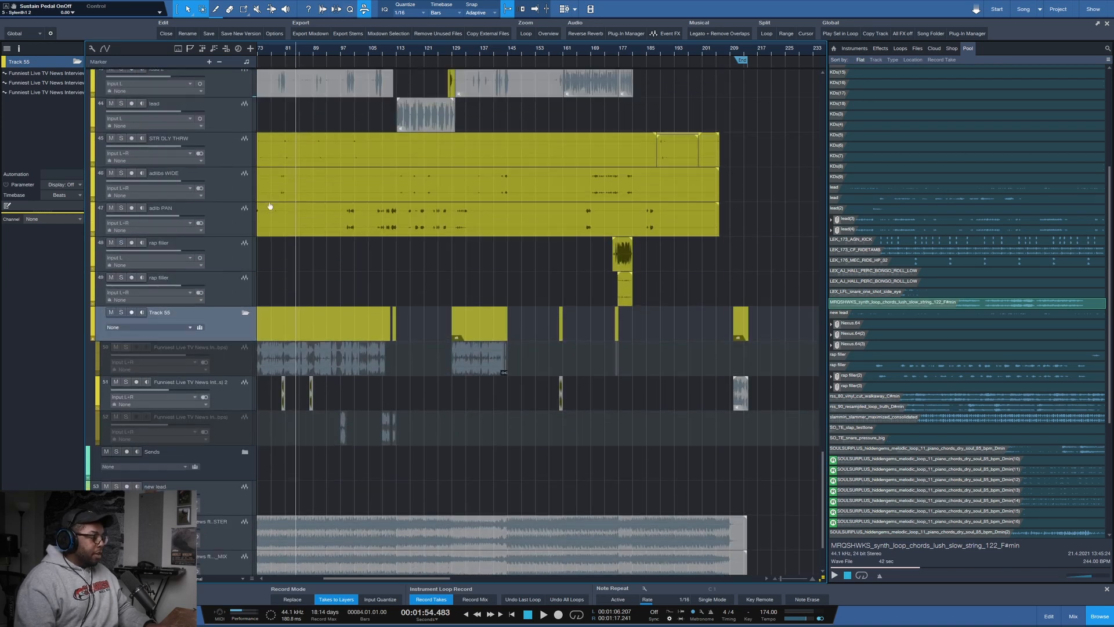
{"action": "scroll", "coordinate": [271, 207], "scroll_direction": "down", "scroll_amount": 6}
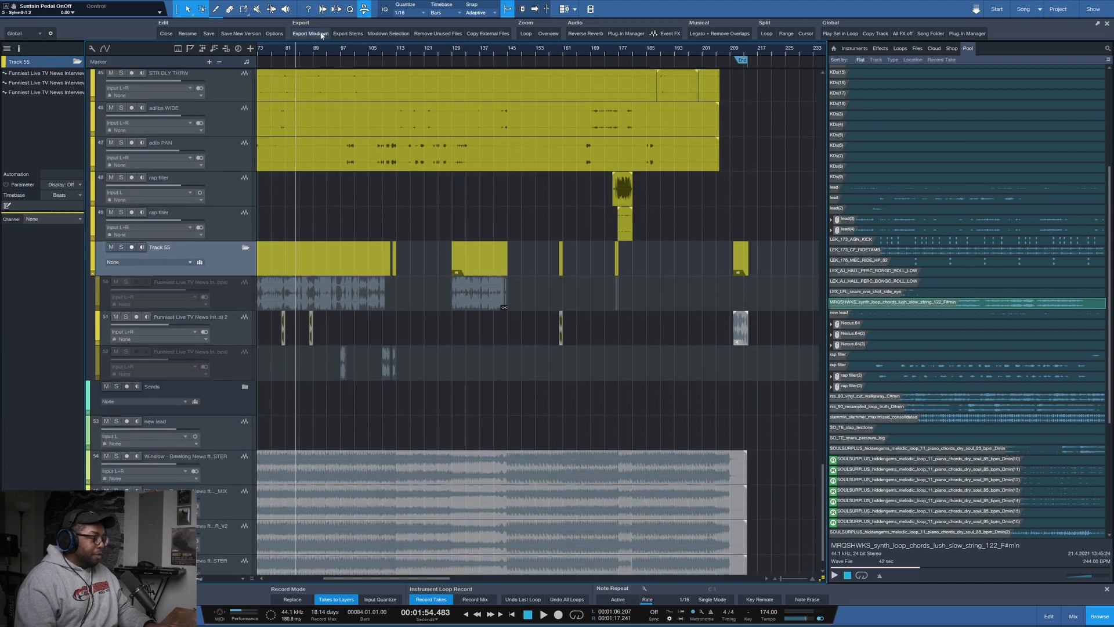
- Enable the first Funniest Live TV News track in the Track 55 folder and unmute its long clip starting at bar 49
{"action": "left_click_drag", "start_coordinate": [295, 51], "coordinate": [589, 40]}
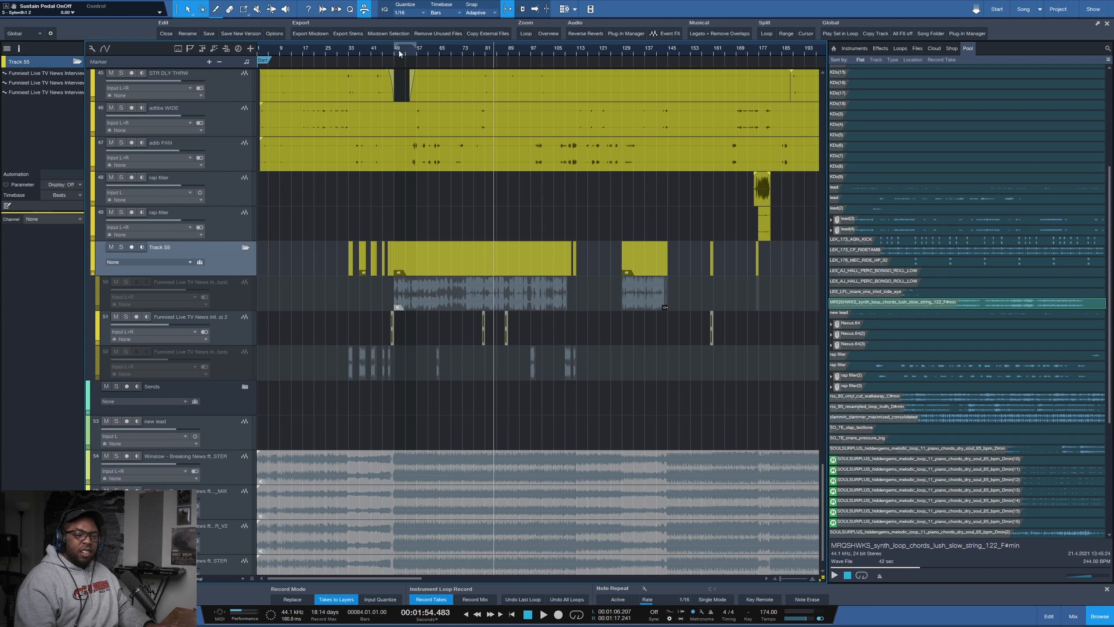
{"action": "left_click_drag", "start_coordinate": [398, 57], "coordinate": [396, 60]}
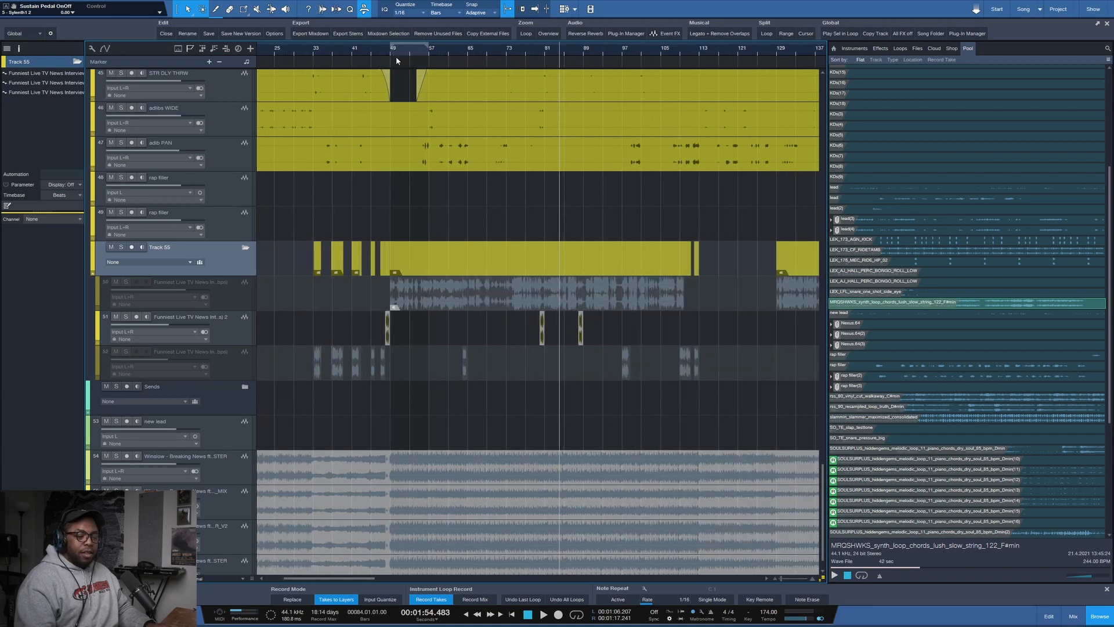
{"action": "left_click", "coordinate": [223, 293]}
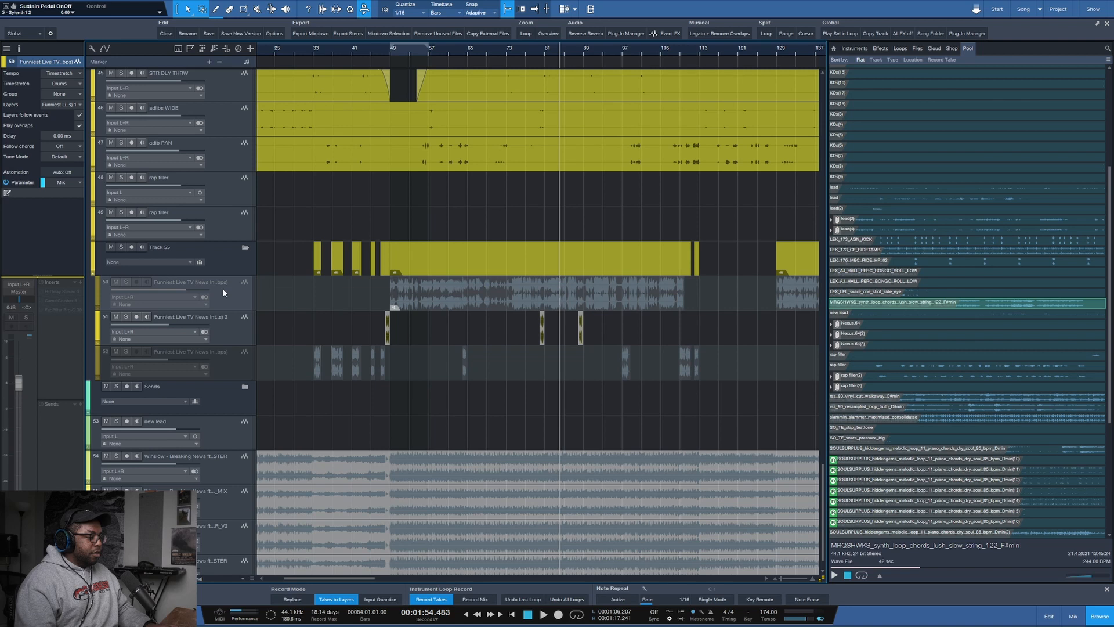
{"action": "right_click", "coordinate": [223, 292]}
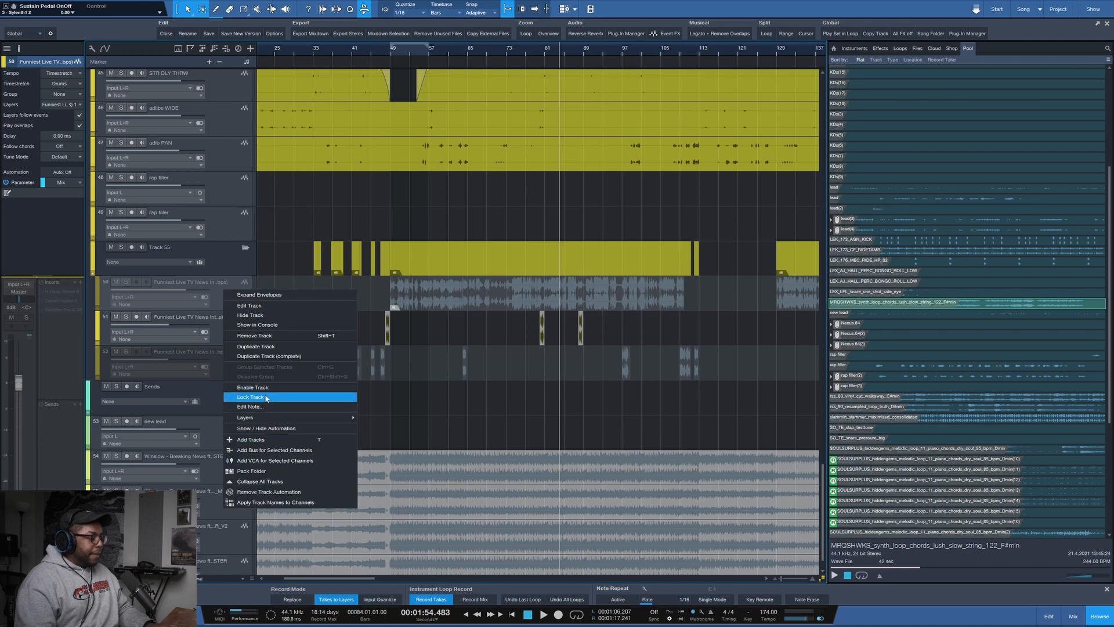
{"action": "left_click", "coordinate": [255, 387]}
{"action": "left_click", "coordinate": [465, 301]}
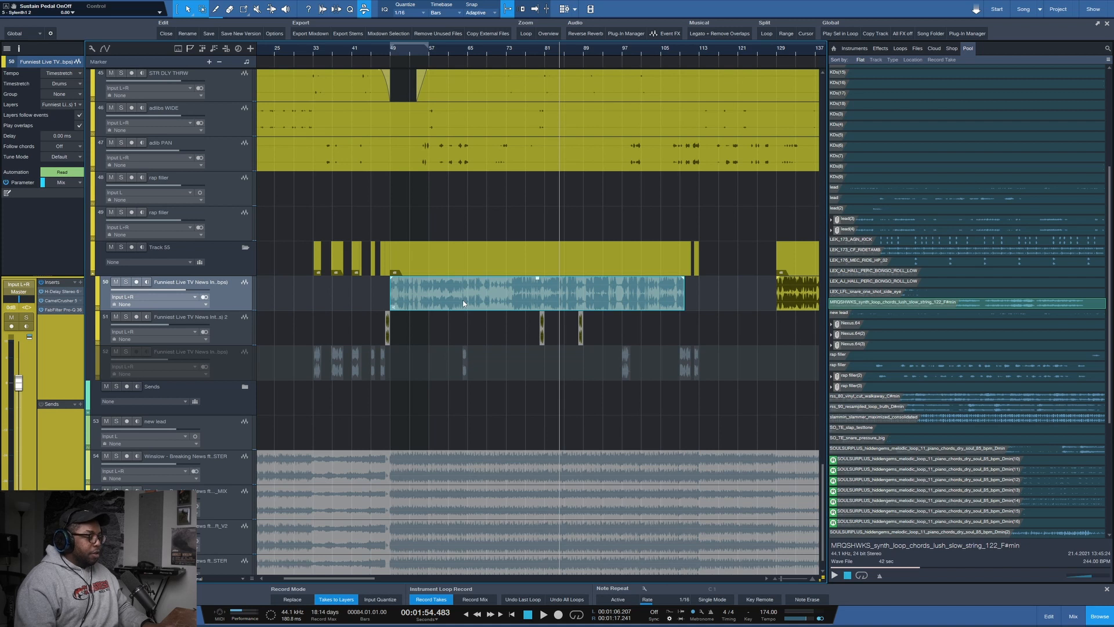
{"action": "key", "text": "shift+m"}
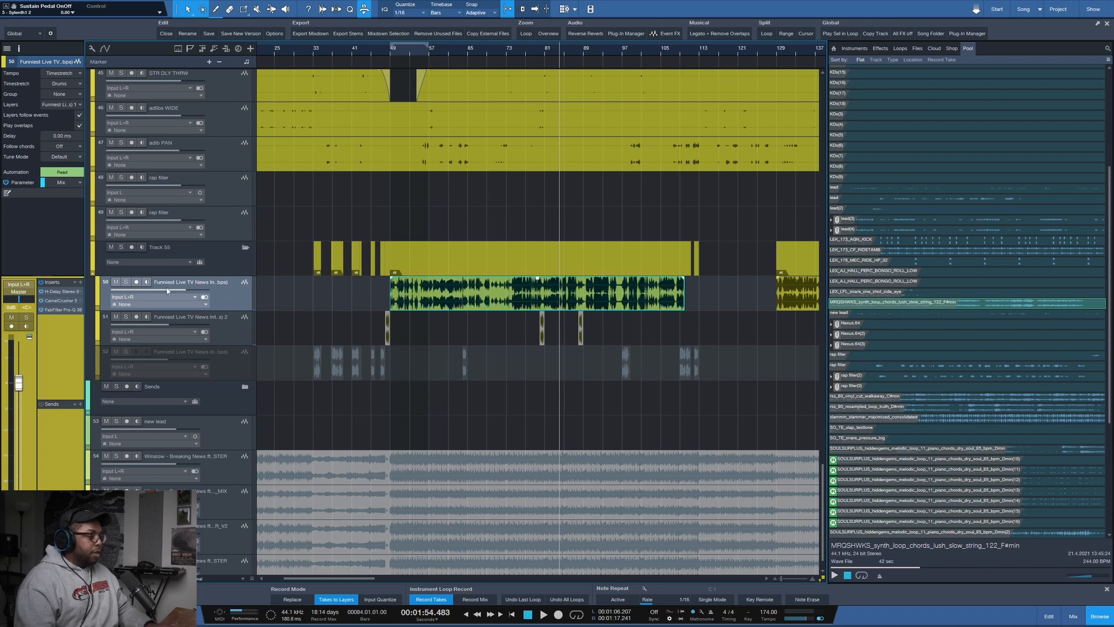
- Solo the first Funniest Live TV News track and audition its interview clip from bar 50
{"action": "left_click", "coordinate": [126, 282]}
{"action": "key", "text": "space"}
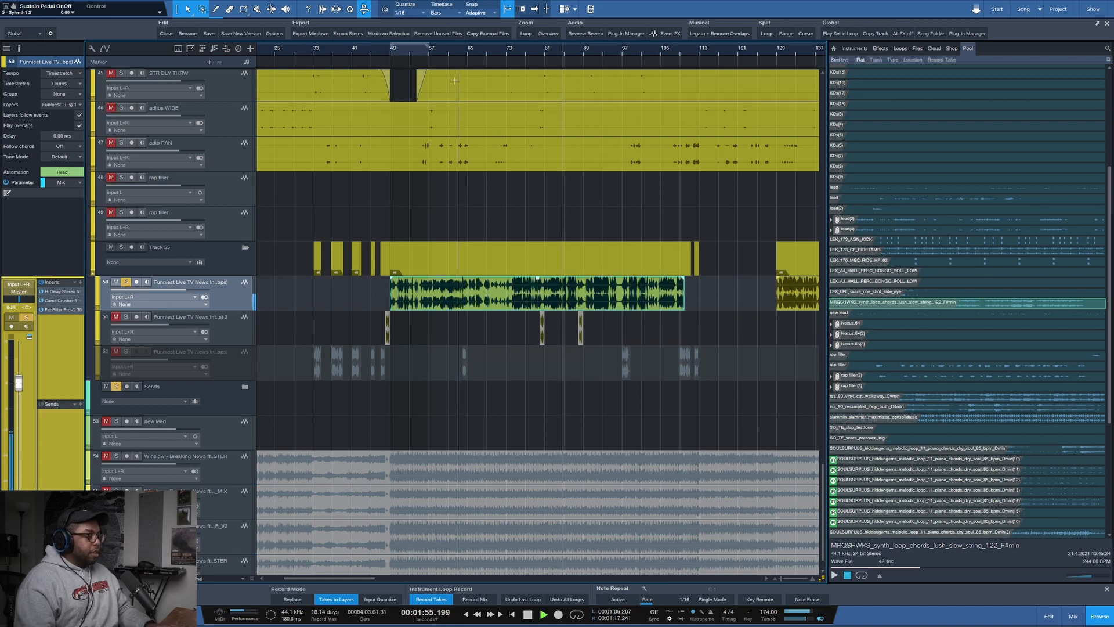
{"action": "left_click", "coordinate": [395, 52]}
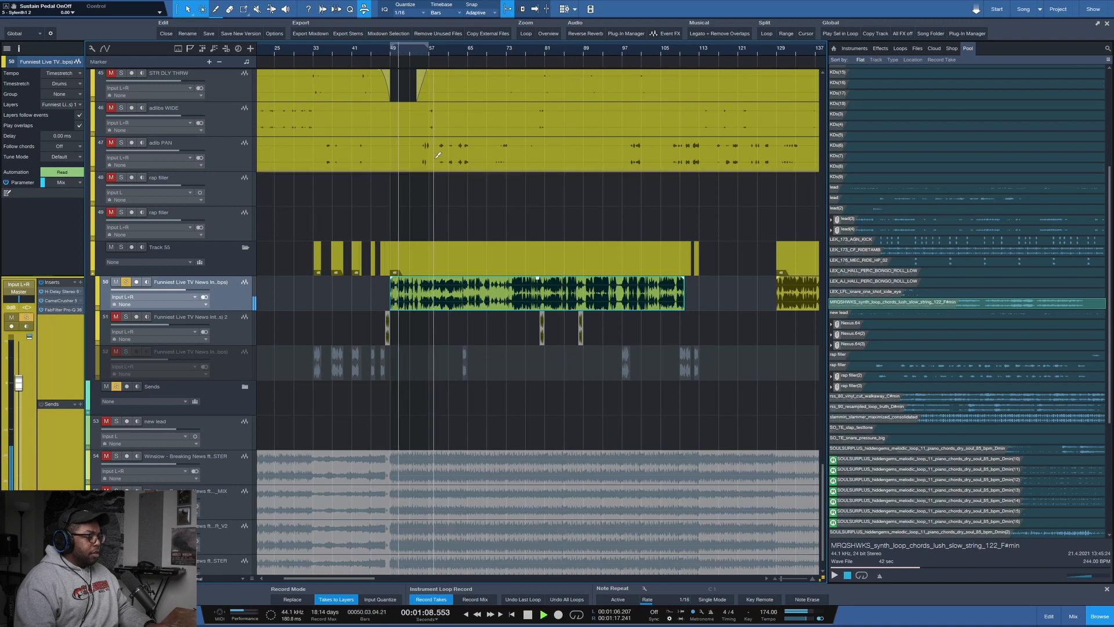
{"action": "scroll", "coordinate": [435, 160], "scroll_direction": "down", "scroll_amount": 1}
{"action": "scroll", "coordinate": [437, 158], "scroll_direction": "down", "scroll_amount": 1}
{"action": "scroll", "coordinate": [435, 162], "scroll_direction": "down", "scroll_amount": 1}
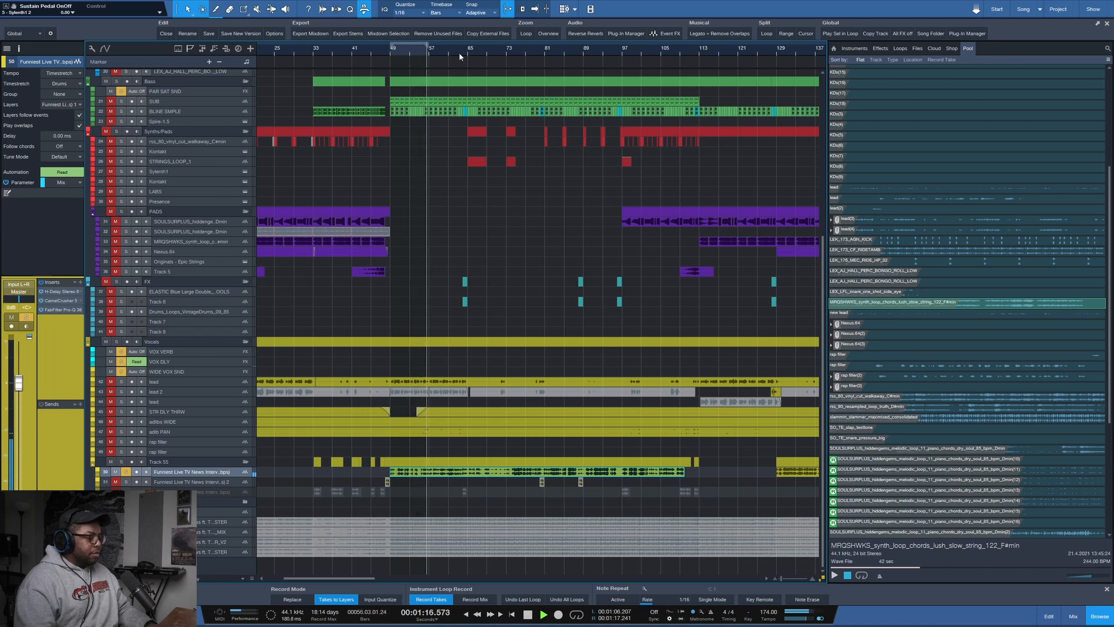
{"action": "key", "text": "space"}
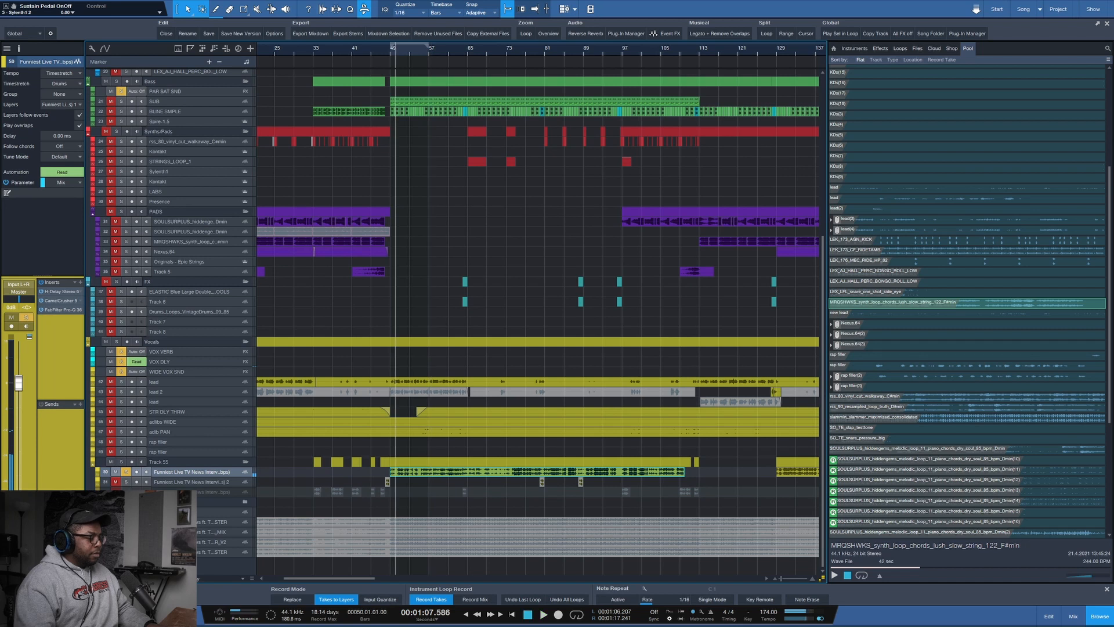
- Mute the long interview clip starting at bar 49 on the first Funniest Live TV News track
{"action": "mouse_move", "coordinate": [482, 53]}
{"action": "left_mouse_down"}
{"action": "mouse_move", "coordinate": [405, 53]}
{"action": "mouse_move", "coordinate": [471, 51]}
{"action": "left_mouse_up"}
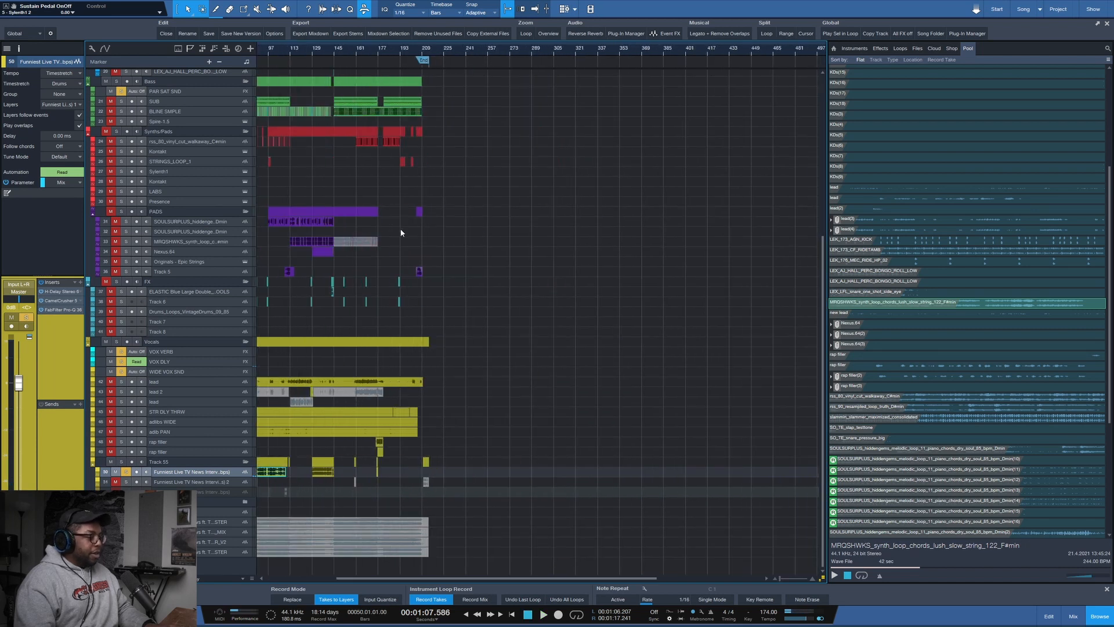
{"action": "scroll", "coordinate": [399, 232], "scroll_direction": "left", "scroll_amount": 5}
{"action": "left_click_drag", "start_coordinate": [280, 52], "coordinate": [335, 195]}
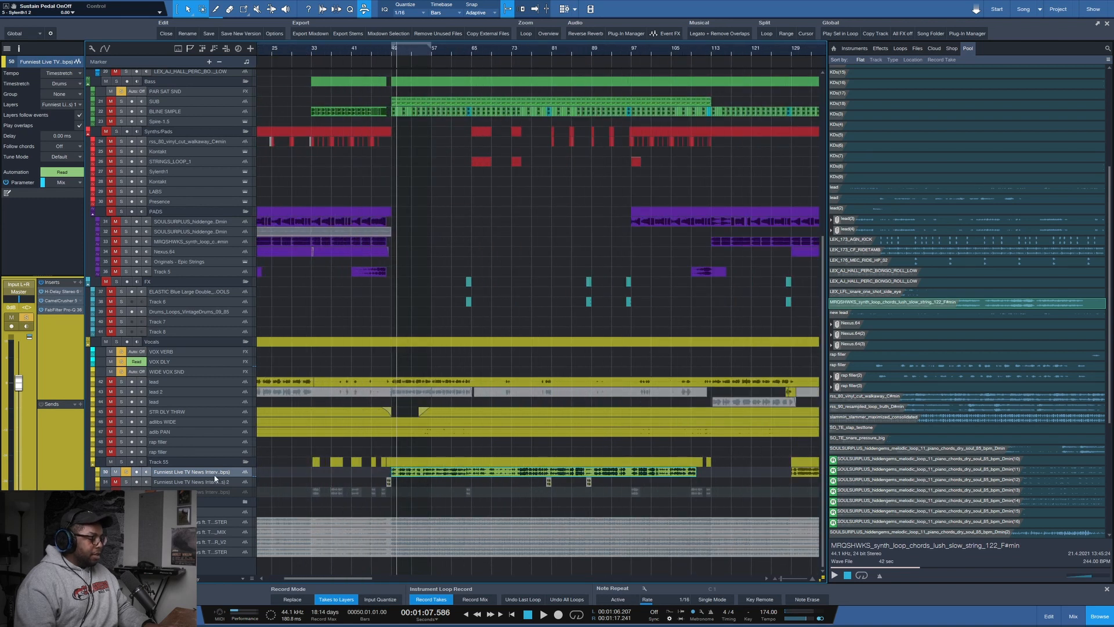
{"action": "key", "text": "shift+m"}
- Solo the second Funniest Live TV News track, and enable and unmute the third one in the Track 55 folder
{"action": "left_click", "coordinate": [198, 495]}
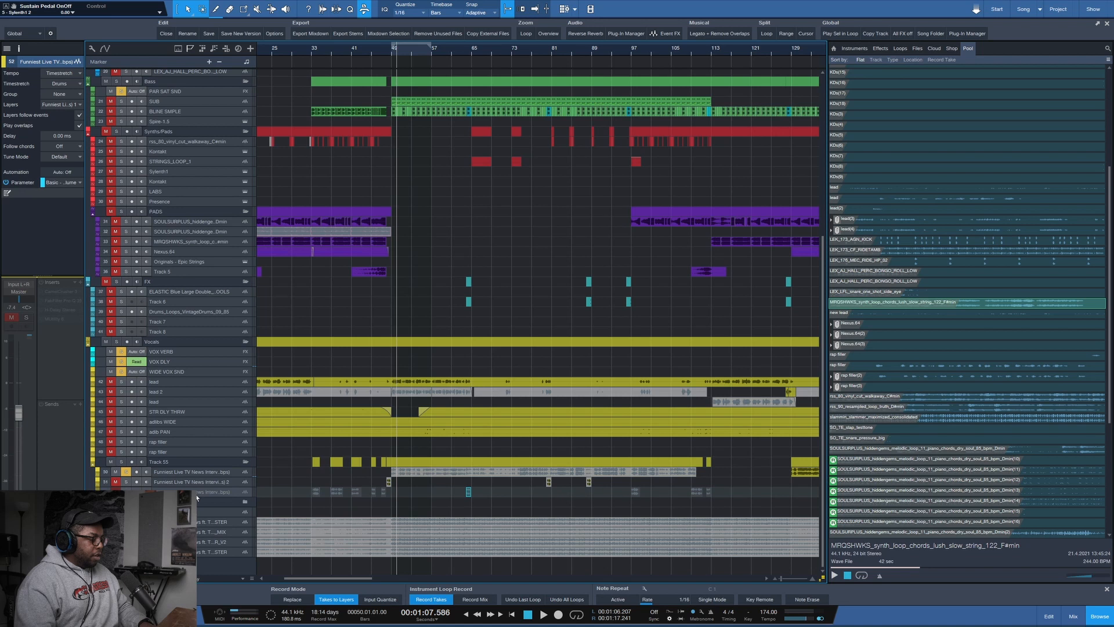
{"action": "right_click", "coordinate": [197, 497]}
{"action": "left_click", "coordinate": [125, 483]}
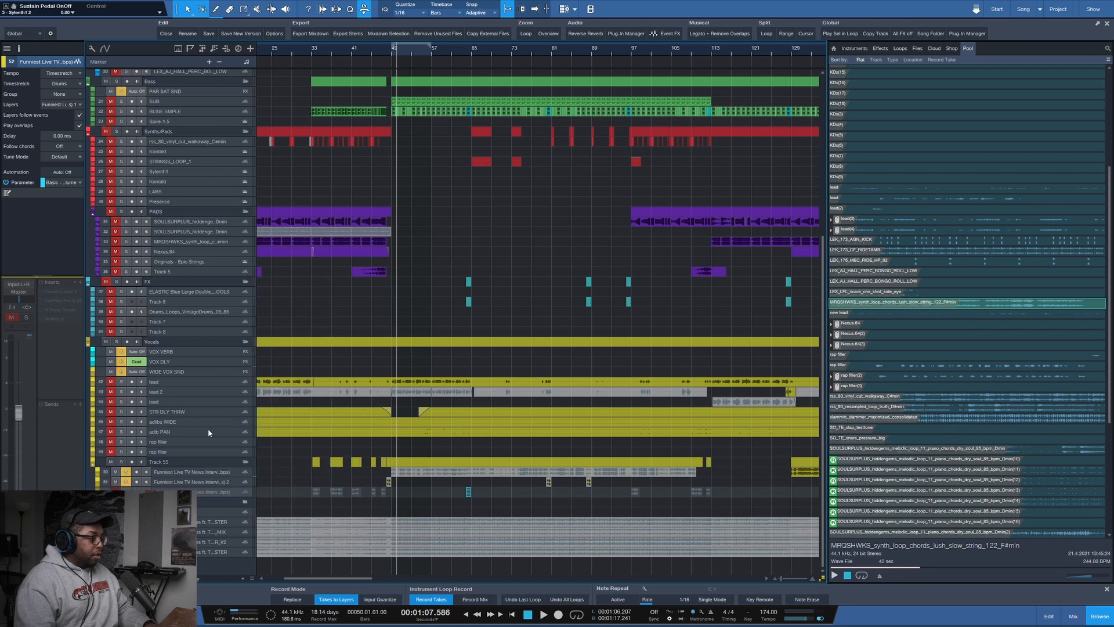
{"action": "right_click", "coordinate": [188, 492]}
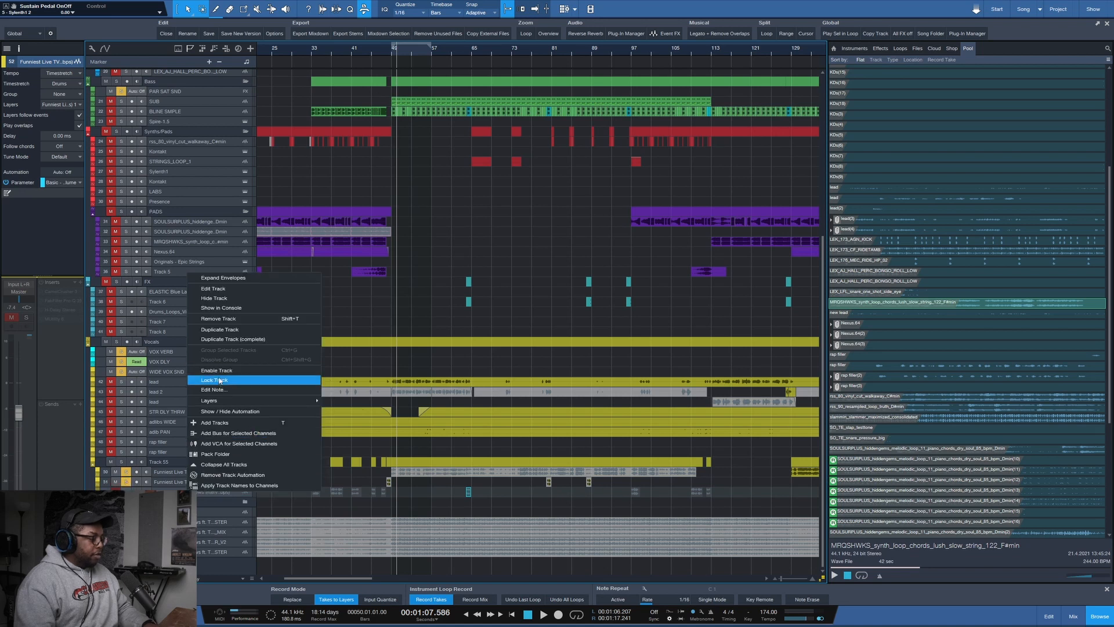
{"action": "left_click", "coordinate": [219, 372]}
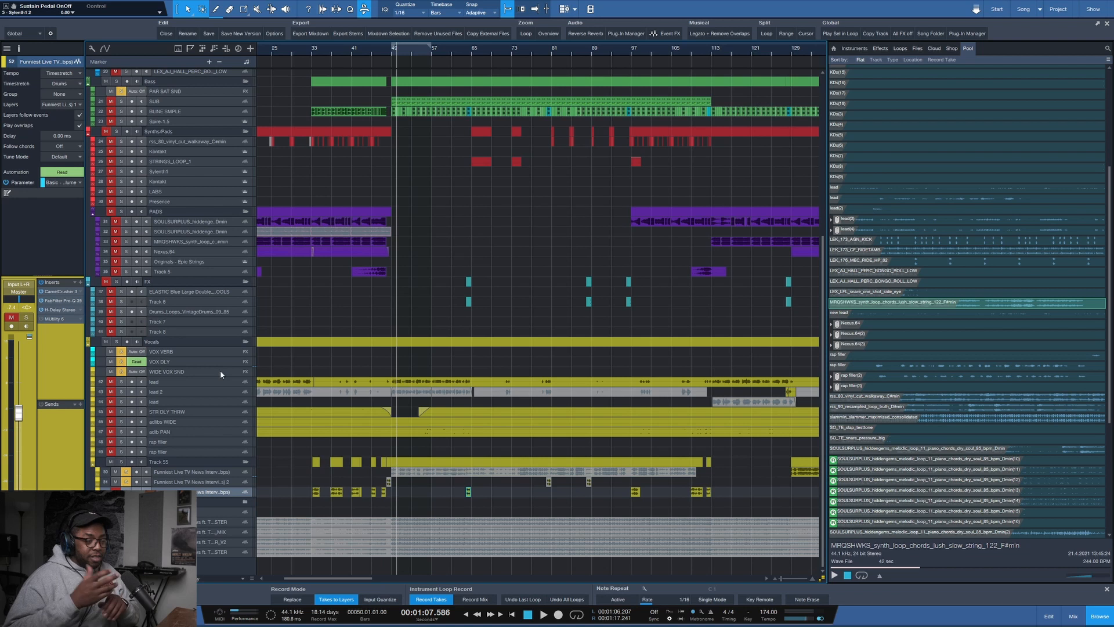
{"action": "key", "text": "m"}
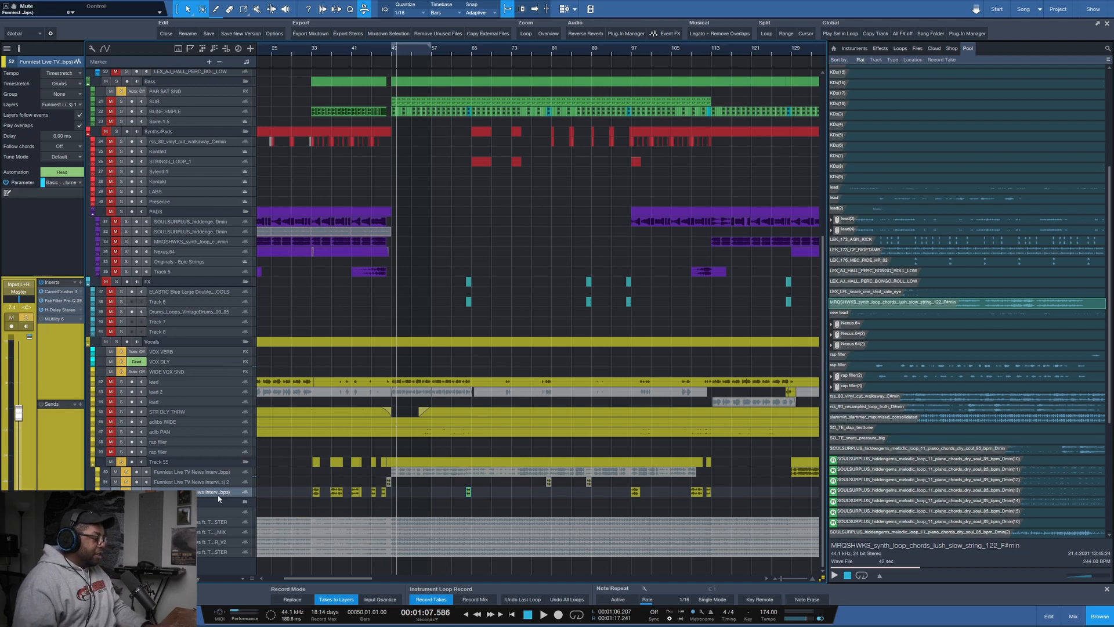
- Start playback from bar 33 and solo the drum, percussion, bass, synth and pad tracks alongside the interview samples
{"action": "left_click", "coordinate": [314, 53]}
{"action": "key", "text": "space"}
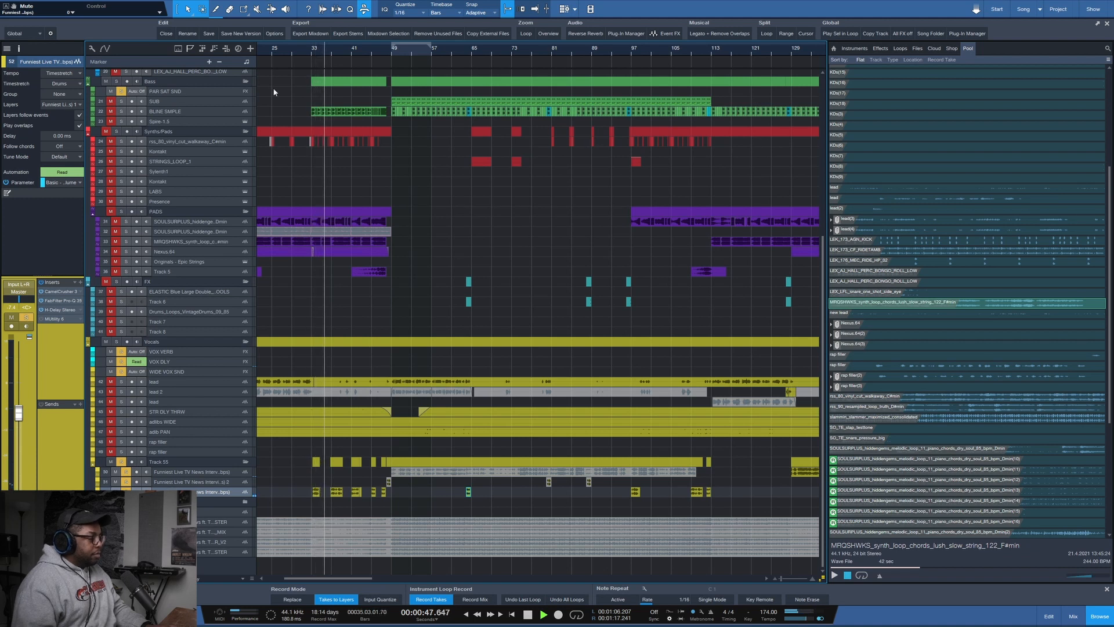
{"action": "scroll", "coordinate": [291, 90], "scroll_direction": "down", "scroll_amount": 1}
{"action": "scroll", "coordinate": [311, 96], "scroll_direction": "up", "scroll_amount": 2}
{"action": "scroll", "coordinate": [348, 107], "scroll_direction": "down", "scroll_amount": 2}
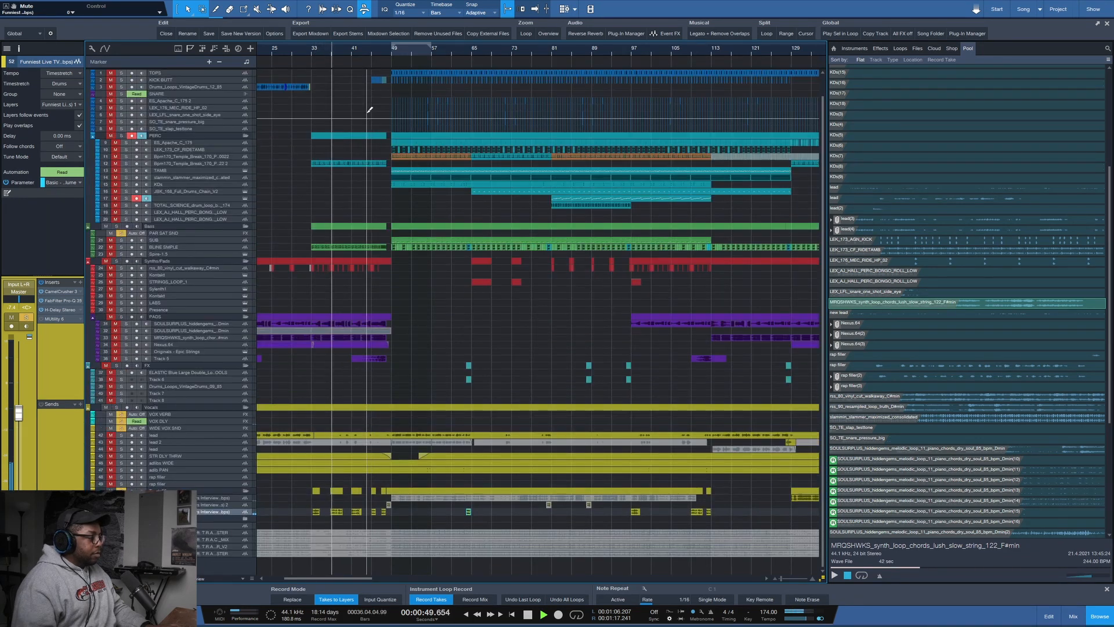
{"action": "scroll", "coordinate": [319, 99], "scroll_direction": "down", "scroll_amount": 2}
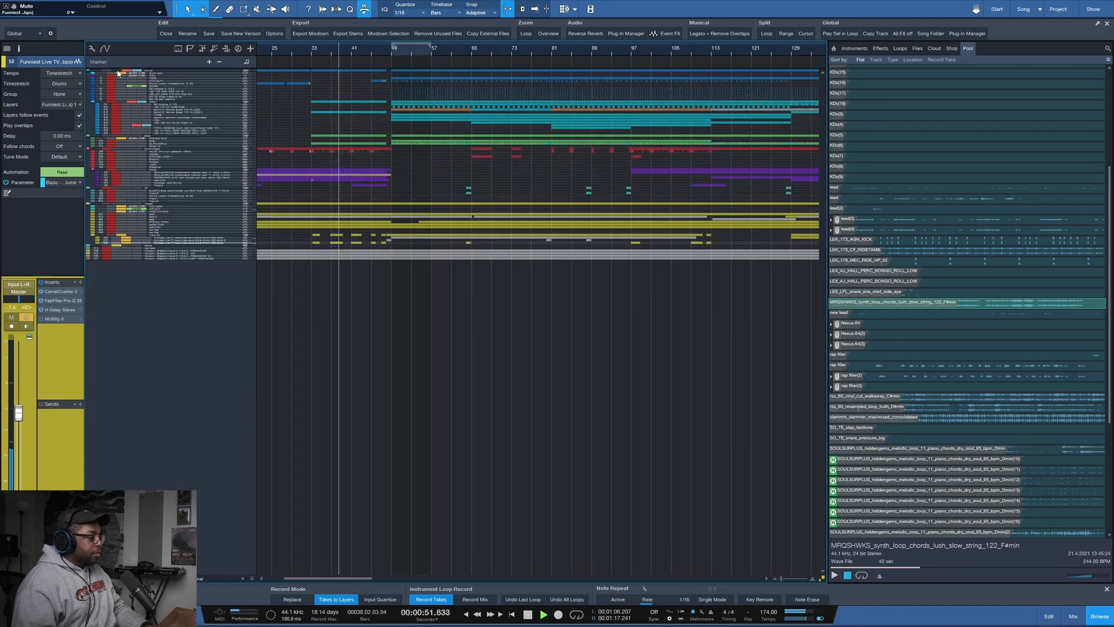
{"action": "left_click_drag", "start_coordinate": [121, 70], "coordinate": [121, 185]}
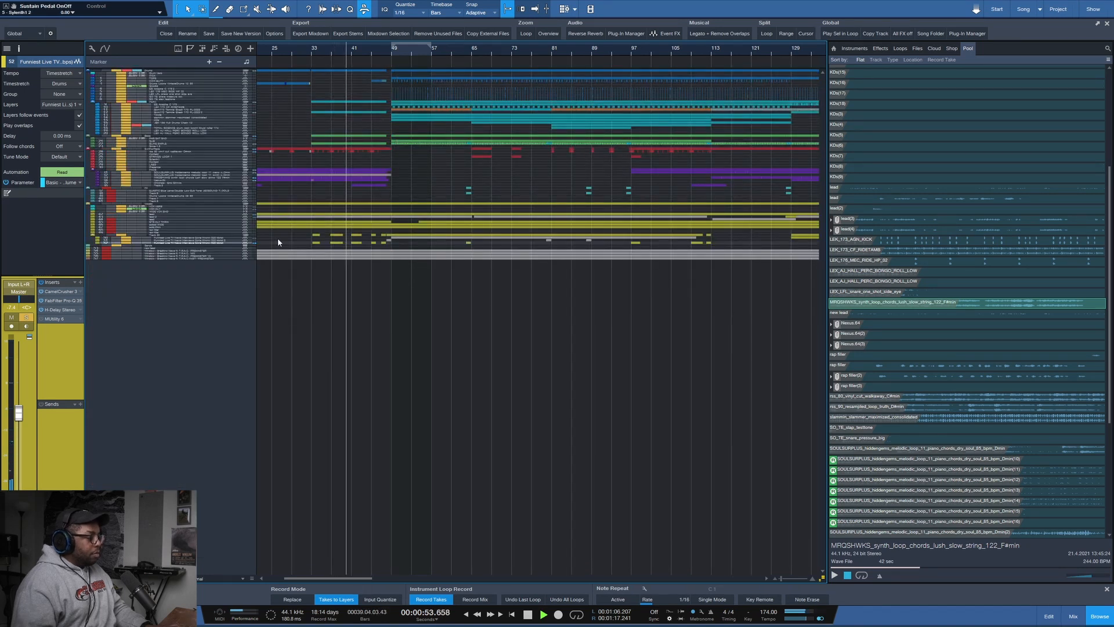
- Enlarge the lanes of the three Funniest Live TV News tracks during playback, then stop the song
{"action": "left_click_drag", "start_coordinate": [224, 246], "coordinate": [224, 269]}
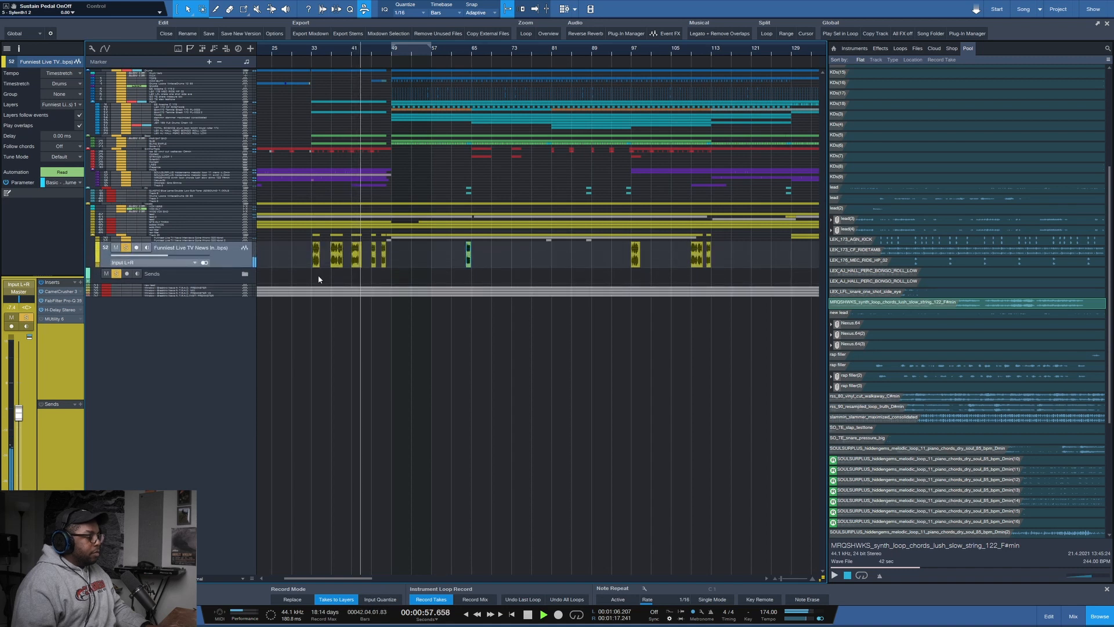
{"action": "left_click", "coordinate": [404, 262]}
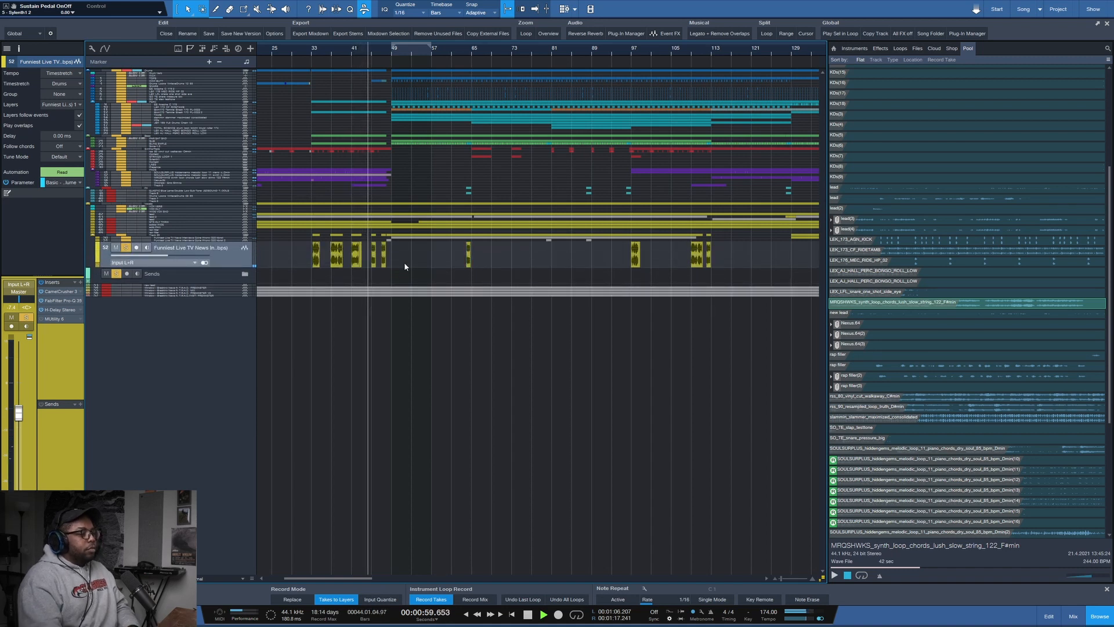
{"action": "left_click_drag", "start_coordinate": [227, 241], "coordinate": [227, 253]}
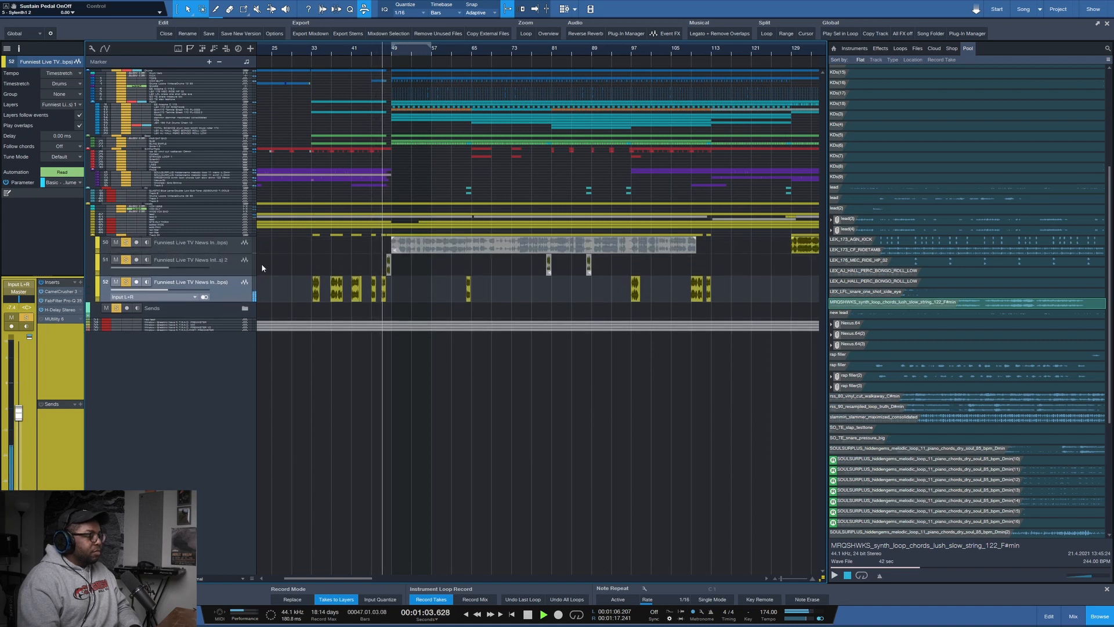
{"action": "key", "text": "space"}
- Unmute the clips on the second Funniest Live TV News track and audition the drop with them from bar 45
{"action": "left_click_drag", "start_coordinate": [366, 275], "coordinate": [655, 276]}
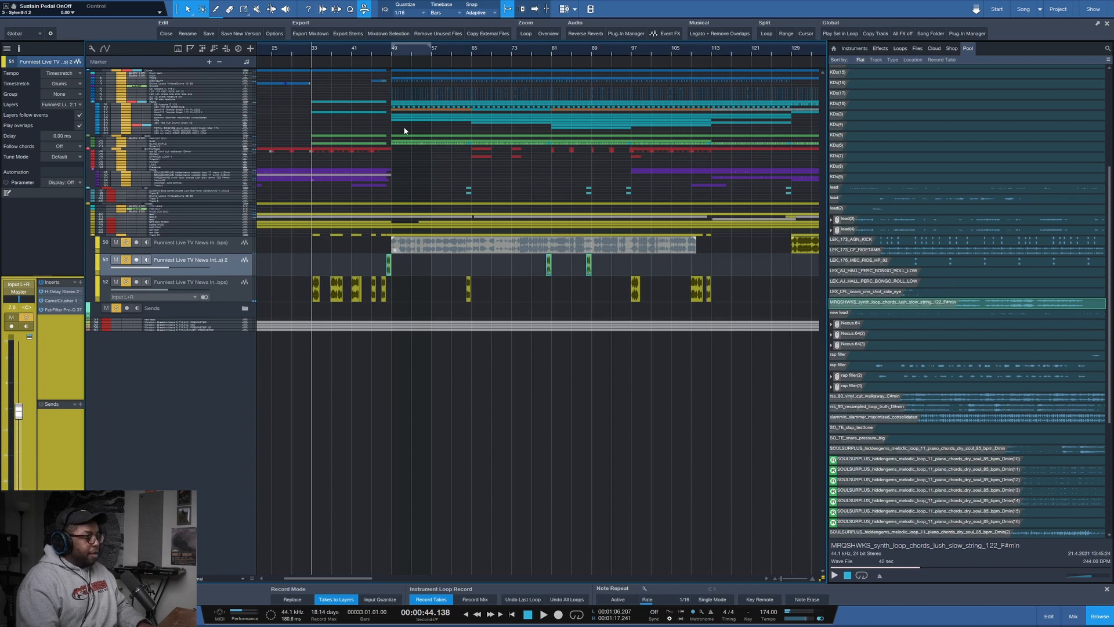
{"action": "left_click", "coordinate": [382, 51]}
{"action": "key", "text": "space"}
{"action": "scroll", "coordinate": [382, 53], "scroll_direction": "up", "scroll_amount": 5}
{"action": "left_click", "coordinate": [460, 268]}
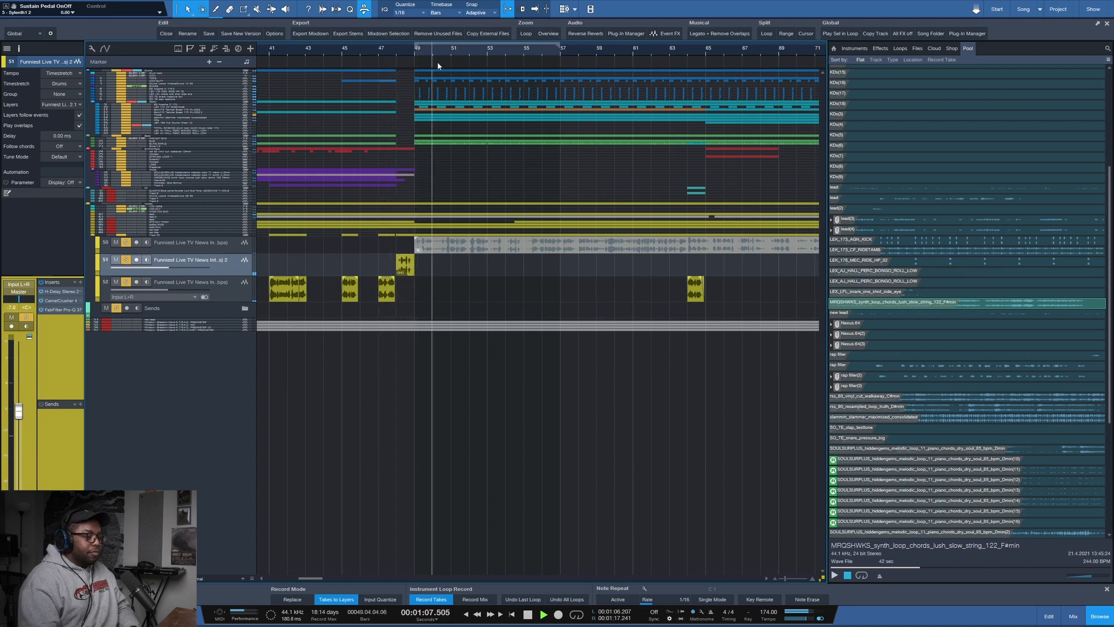
{"action": "scroll", "coordinate": [435, 52], "scroll_direction": "down", "scroll_amount": 5}
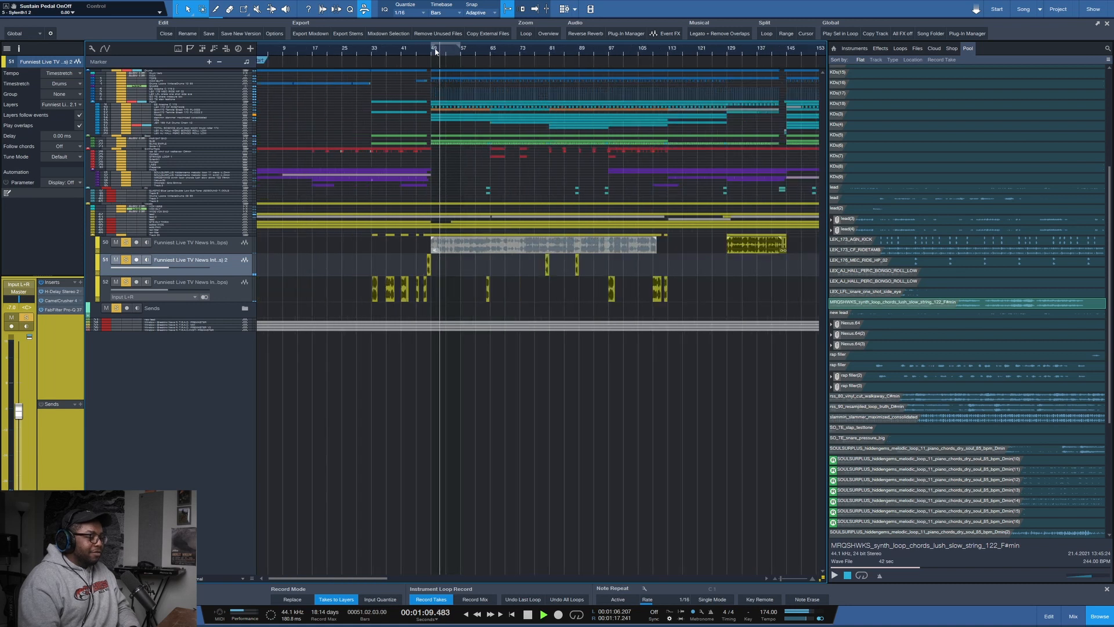
{"action": "key", "text": "space"}
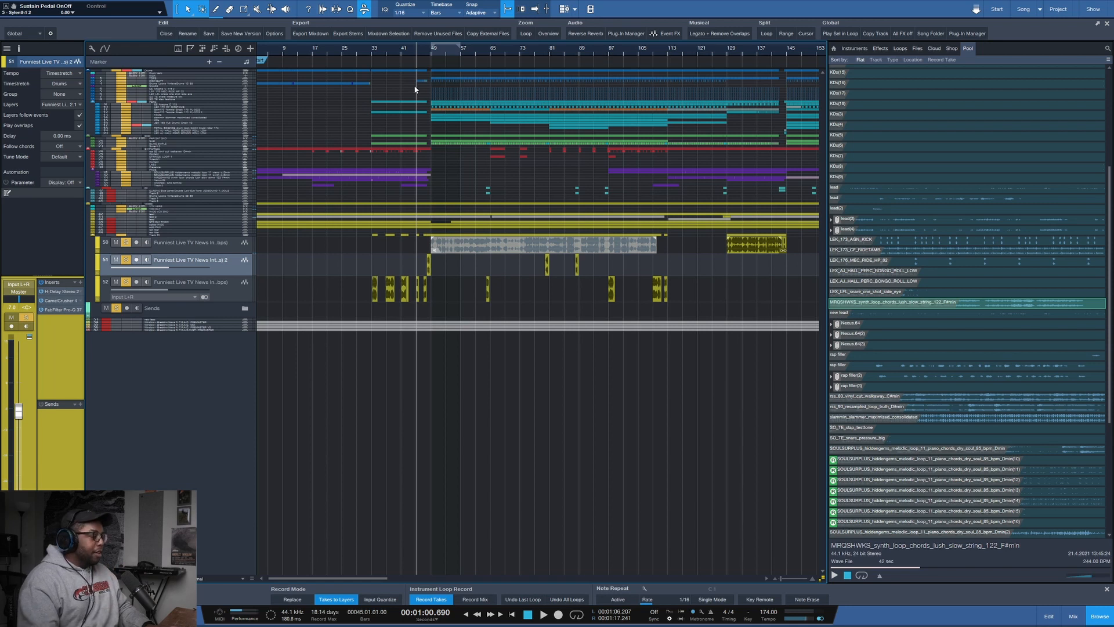
- Enlarge the Track 55 folder lane and audition the interview samples around bars 80, 88 and 96
{"action": "left_click_drag", "start_coordinate": [183, 230], "coordinate": [177, 253]}
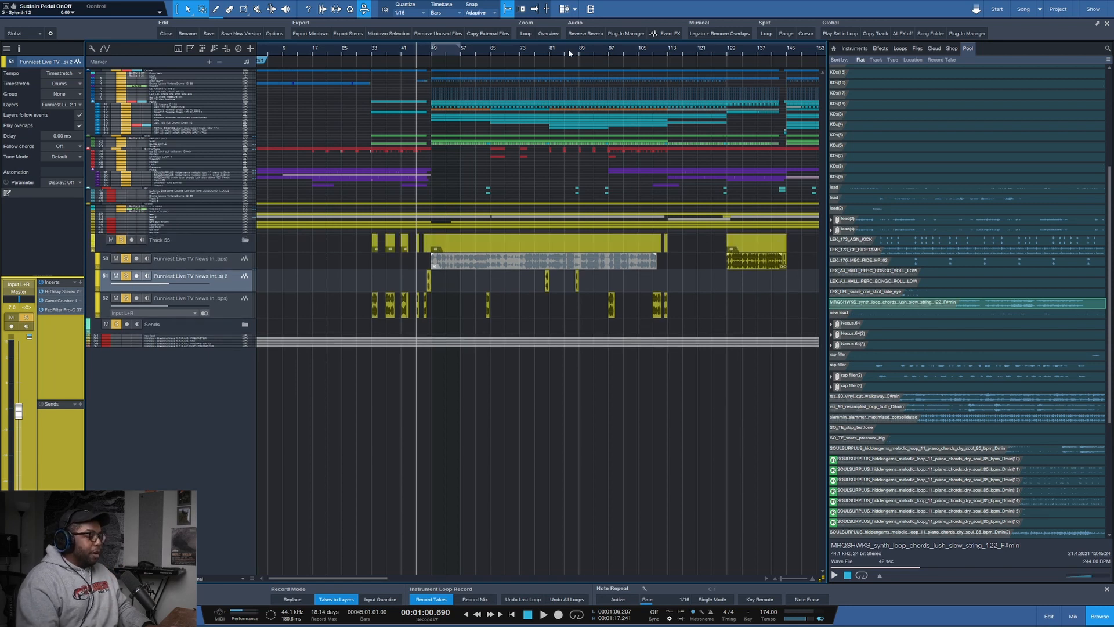
{"action": "left_click", "coordinate": [544, 51]}
{"action": "key", "text": "space"}
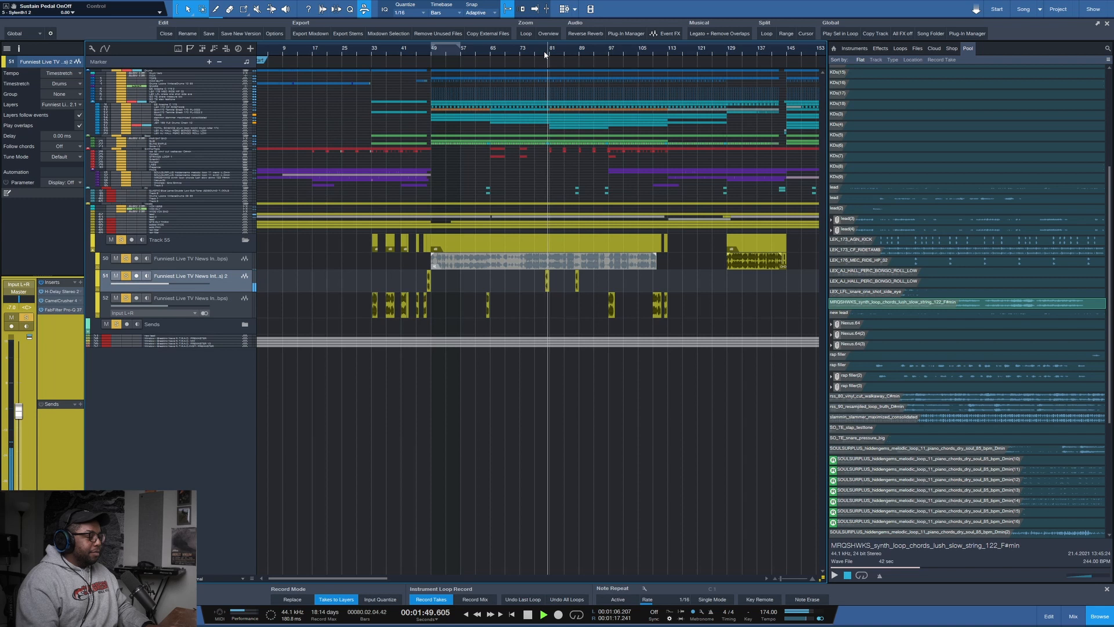
{"action": "left_click", "coordinate": [575, 52]}
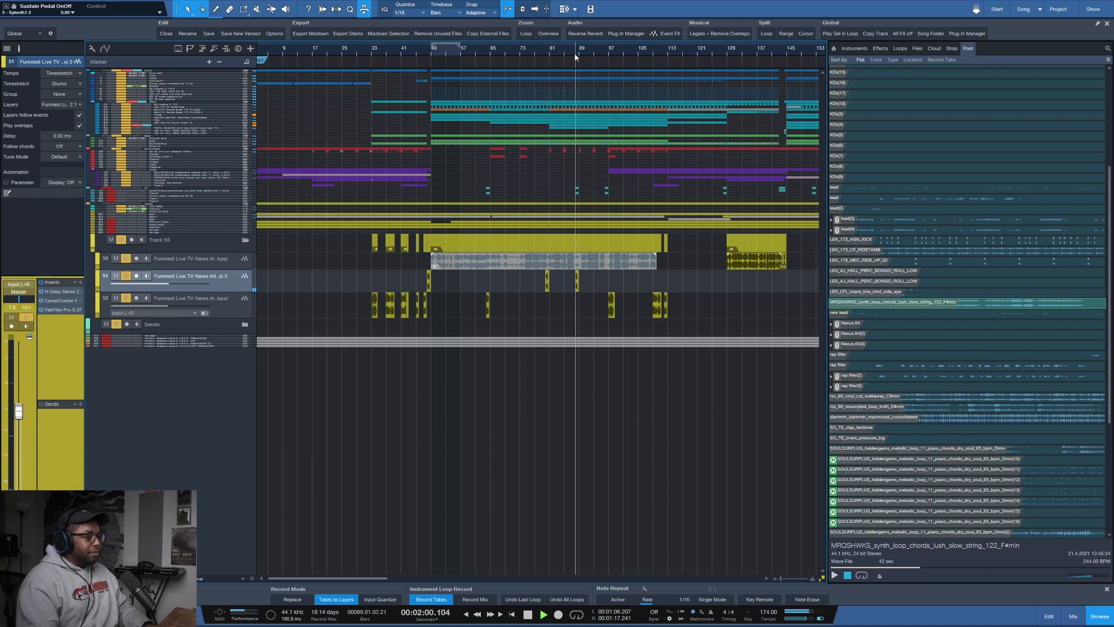
{"action": "left_click", "coordinate": [605, 56]}
{"action": "key", "text": "space"}
- Audition the first Funniest Live TV News track's clip from bar 129 and fit the whole arrangement in view
{"action": "left_click", "coordinate": [728, 54]}
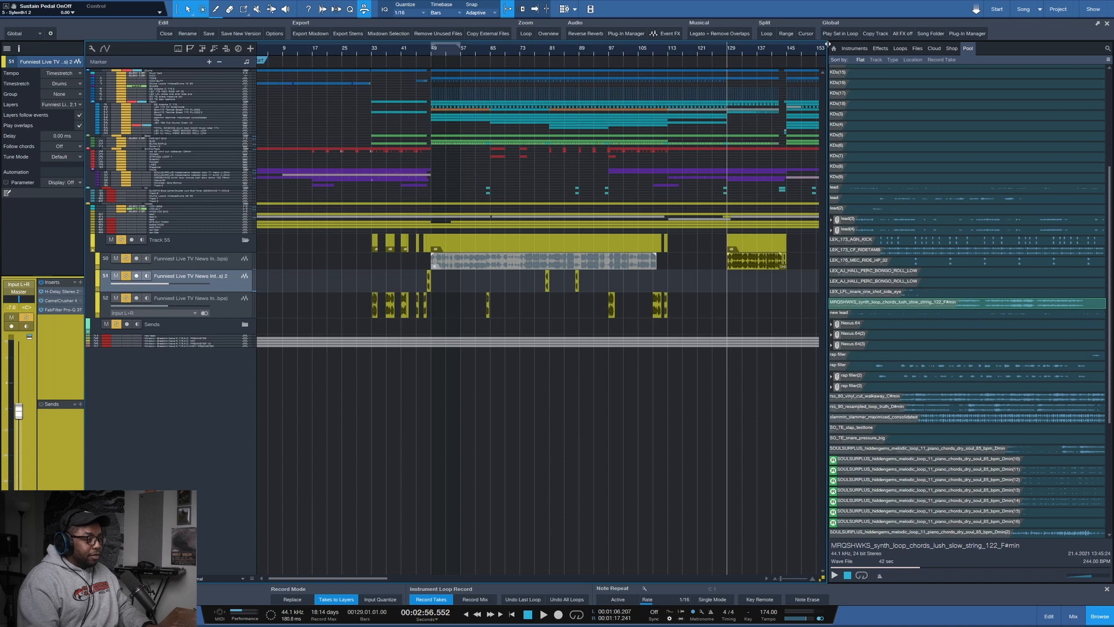
{"action": "scroll", "coordinate": [811, 50], "scroll_direction": "up", "scroll_amount": 2}
{"action": "key", "text": "space"}
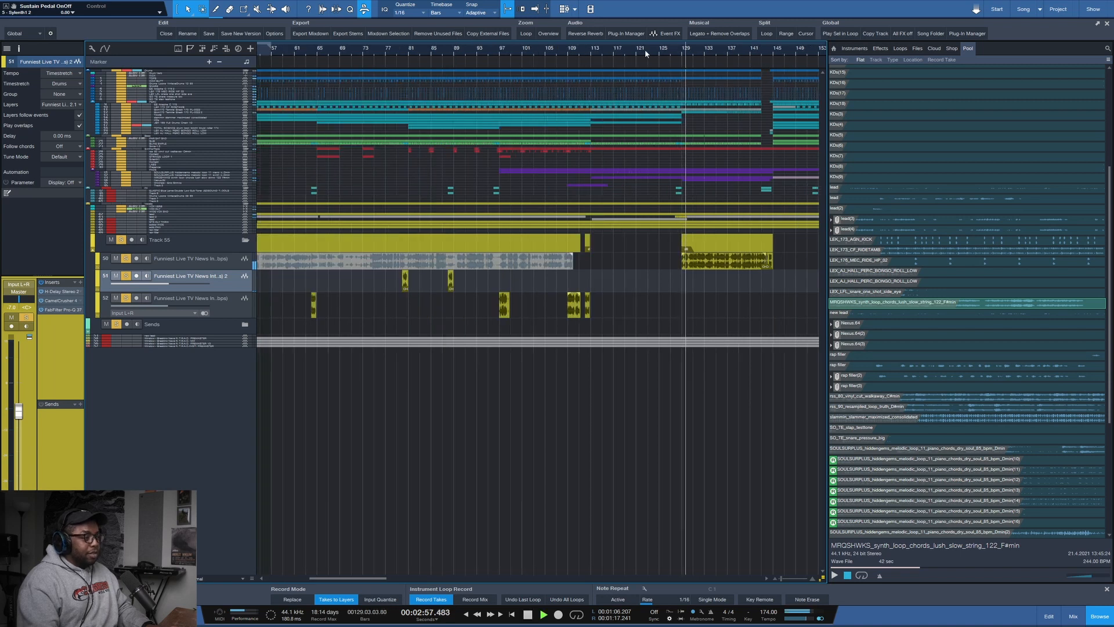
{"action": "scroll", "coordinate": [646, 50], "scroll_direction": "down", "scroll_amount": 2}
{"action": "scroll", "coordinate": [469, 48], "scroll_direction": "up", "scroll_amount": 3}
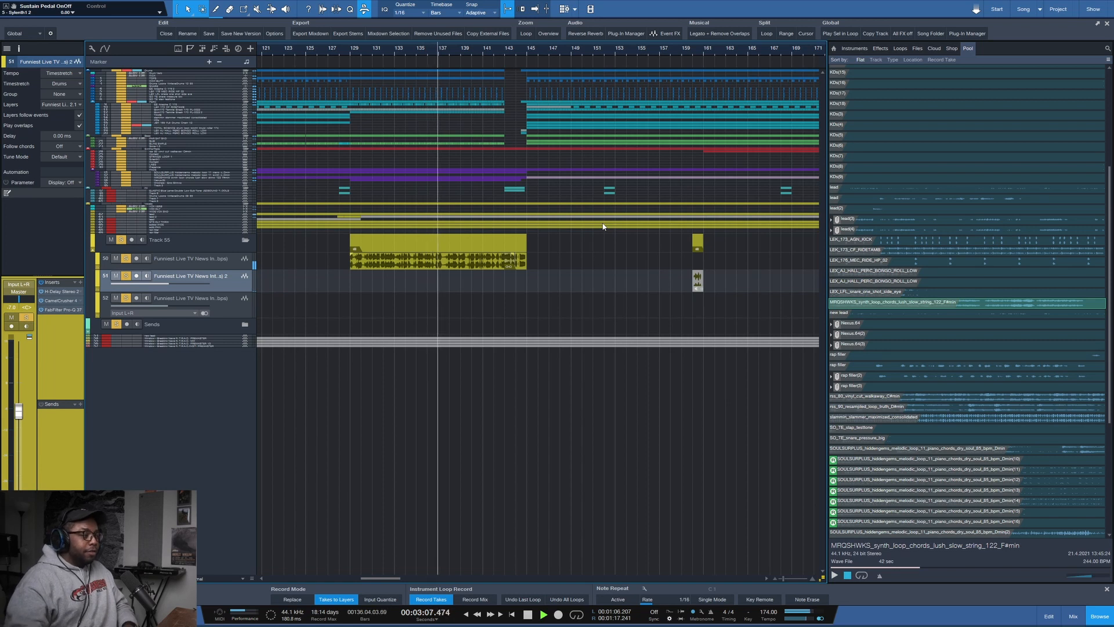
{"action": "left_click", "coordinate": [511, 139]}
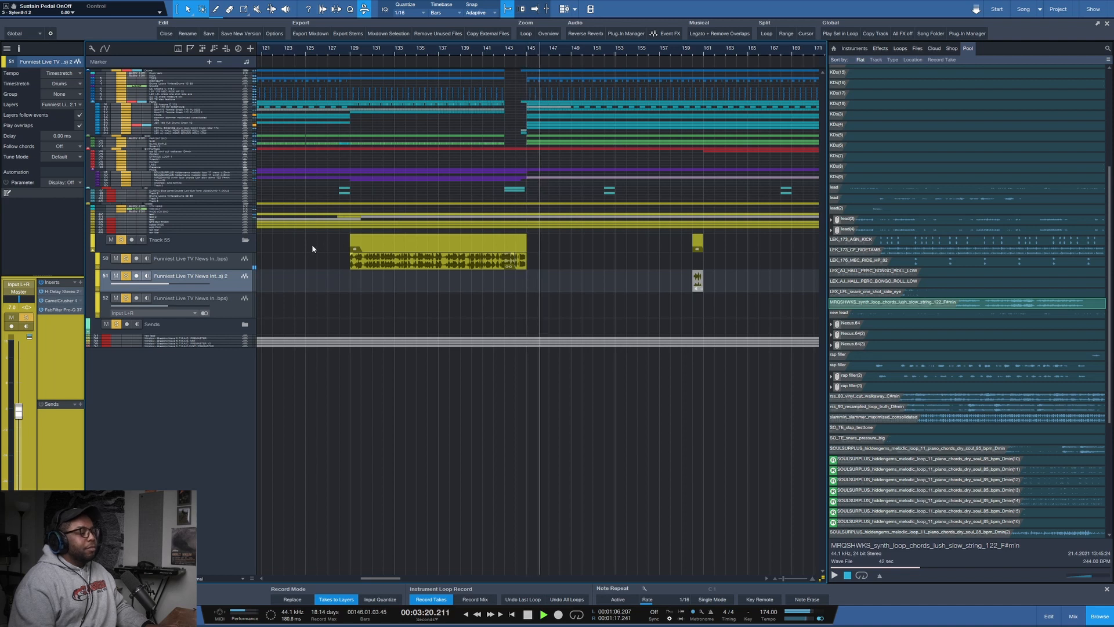
{"action": "left_click", "coordinate": [542, 37]}
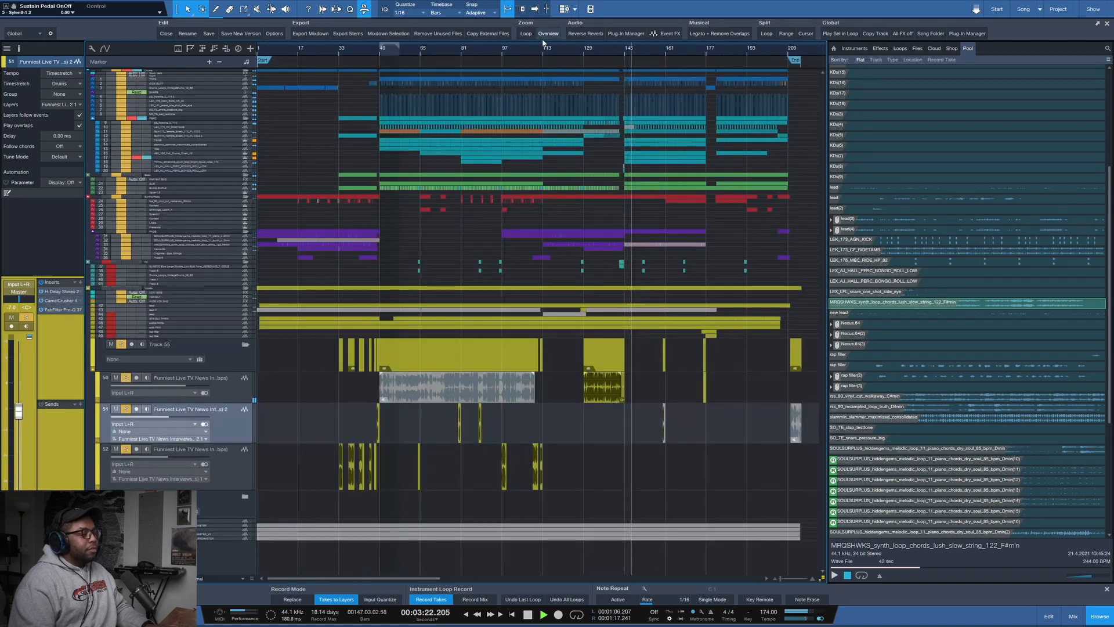
{"action": "key", "text": "space"}
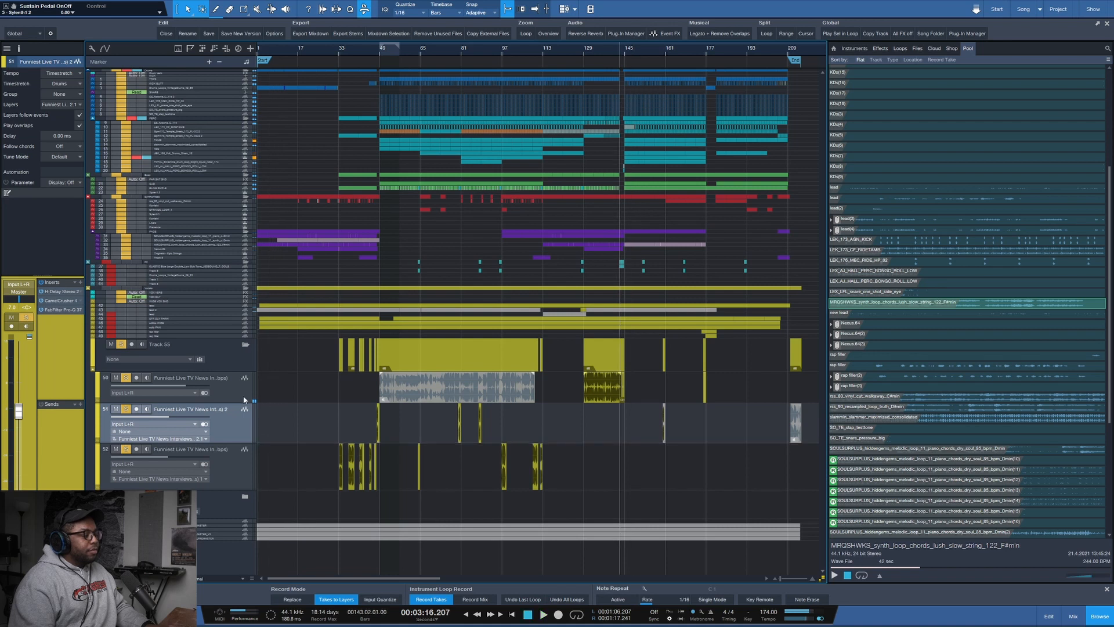
- Disable all three Funniest Live TV News tracks and collapse the Track 55 folder
{"action": "left_click", "coordinate": [231, 399]}
{"action": "left_click", "coordinate": [224, 464], "text": "shift"}
{"action": "right_click", "coordinate": [224, 468]}
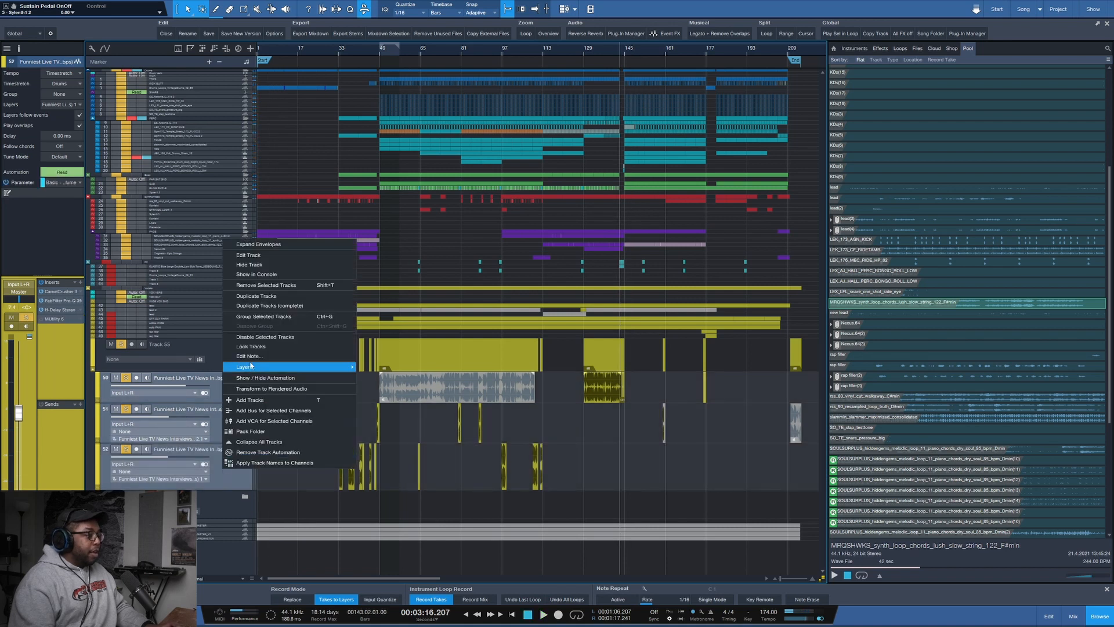
{"action": "left_click", "coordinate": [267, 337]}
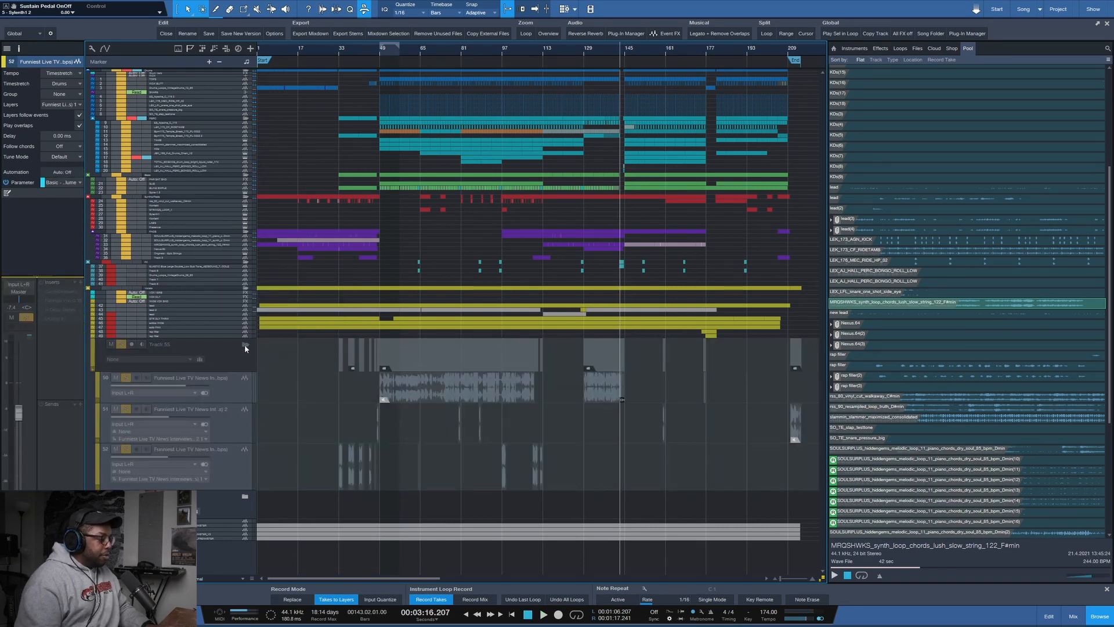
{"action": "left_click", "coordinate": [245, 344]}
{"action": "scroll", "coordinate": [356, 335], "scroll_direction": "down", "scroll_amount": 1}
{"action": "scroll", "coordinate": [354, 340], "scroll_direction": "up", "scroll_amount": 1}
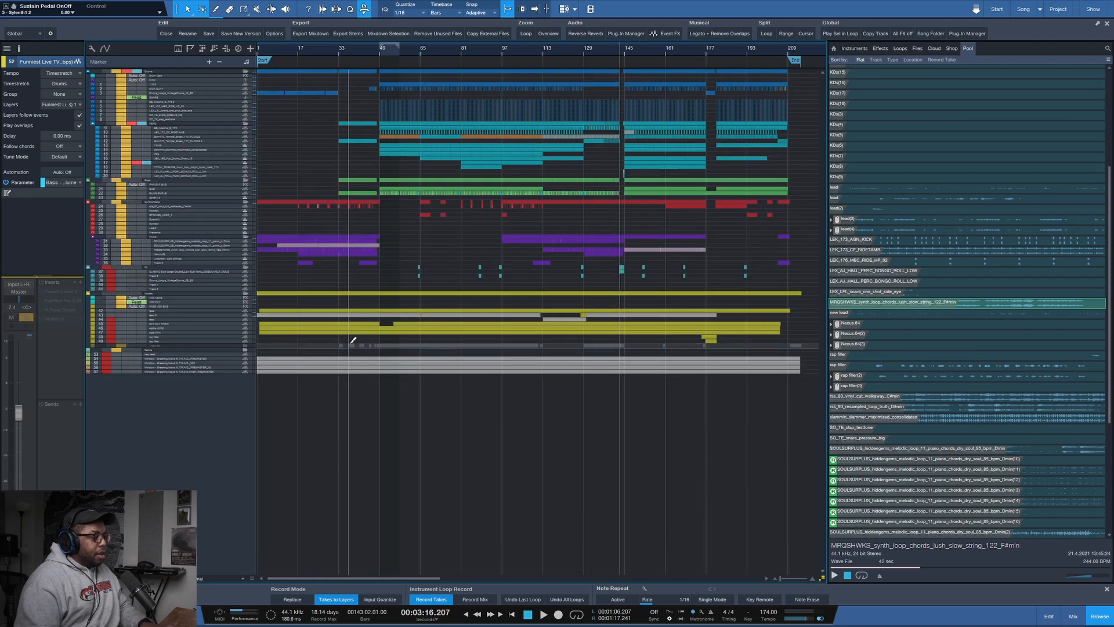
{"action": "scroll", "coordinate": [350, 343], "scroll_direction": "up", "scroll_amount": 1}
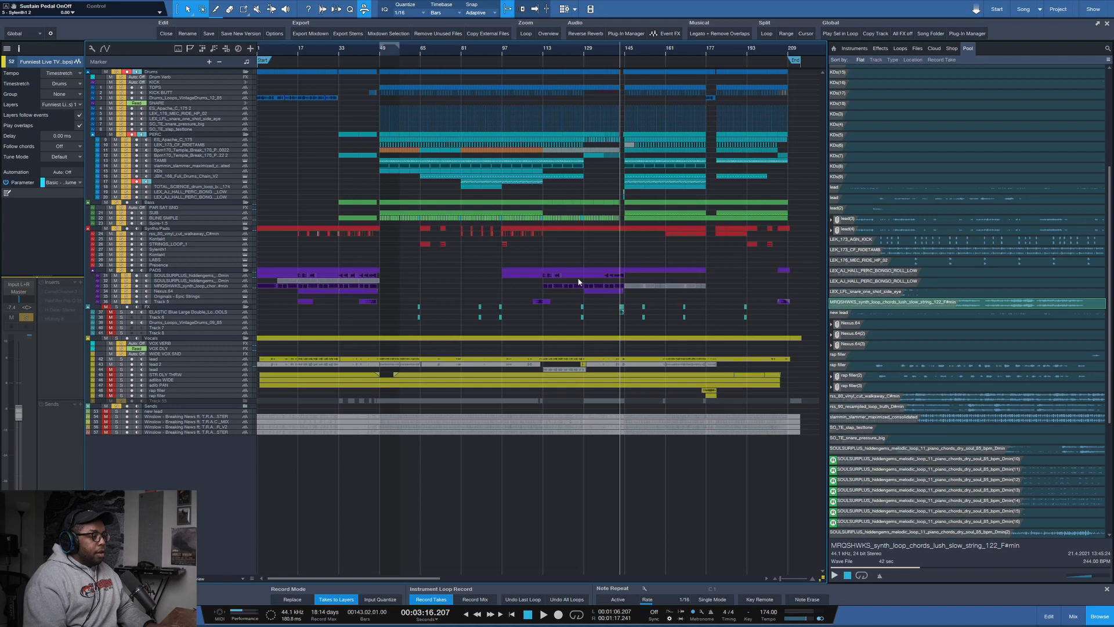
- Show the mixer console and inspect the Maag EQ4 and Passive EQ inserts on the Master channel
{"action": "left_click", "coordinate": [1071, 616]}
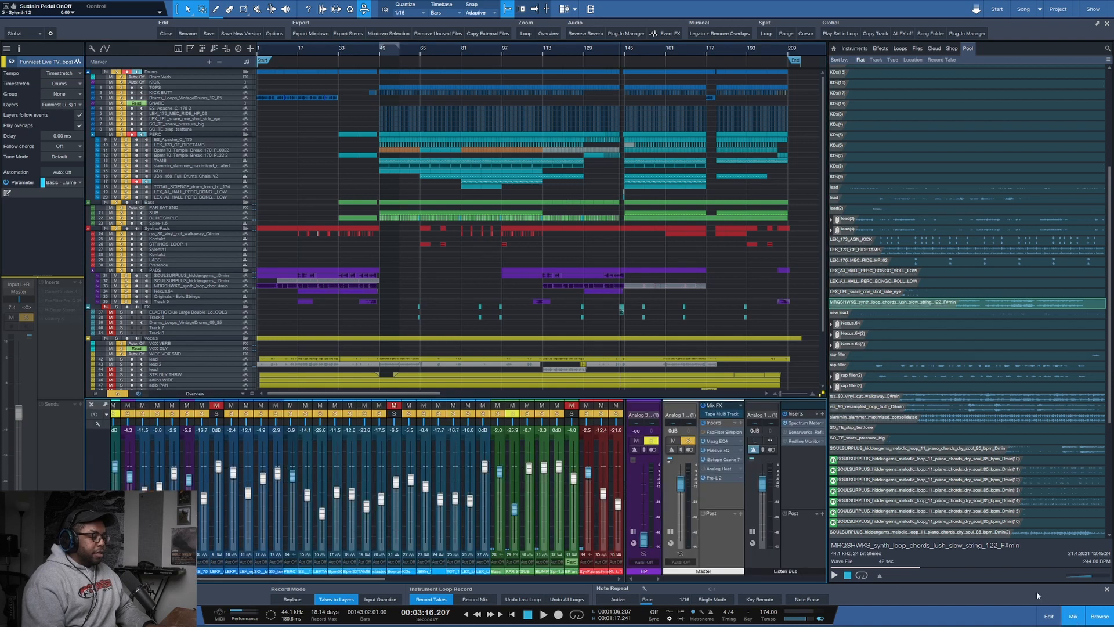
{"action": "left_click", "coordinate": [717, 494]}
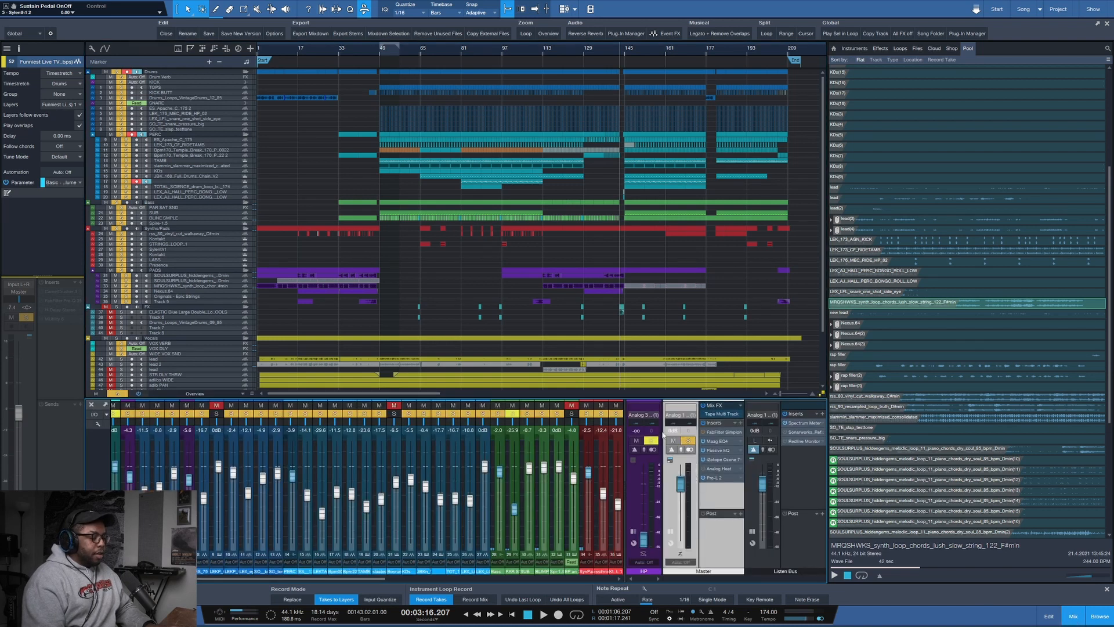
{"action": "scroll", "coordinate": [724, 349], "scroll_direction": "down", "scroll_amount": 3}
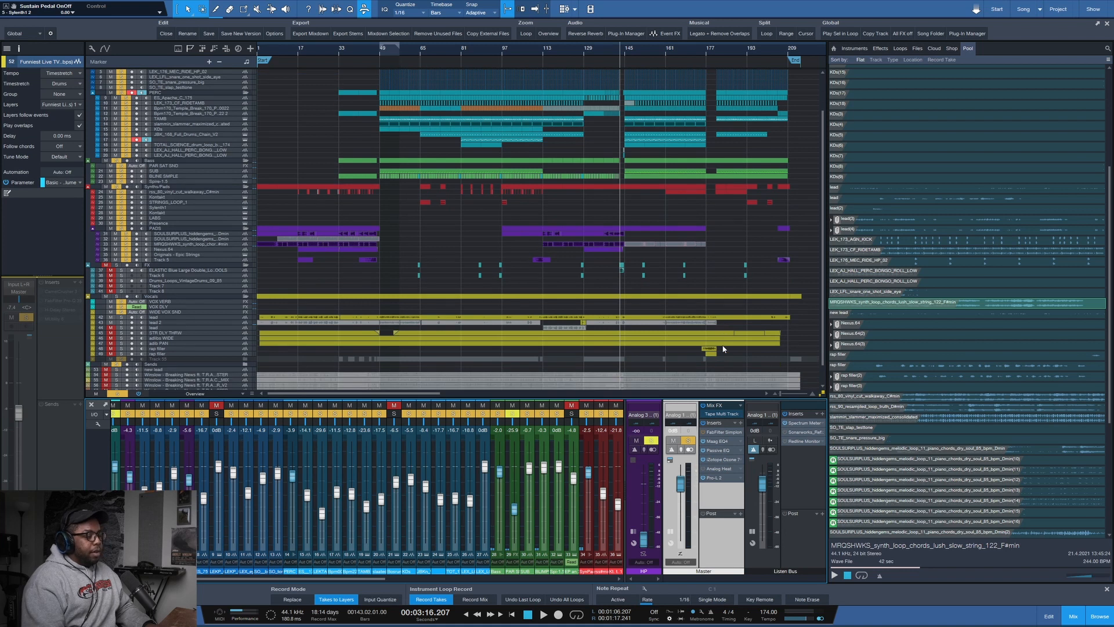
{"action": "double_click", "coordinate": [719, 444]}
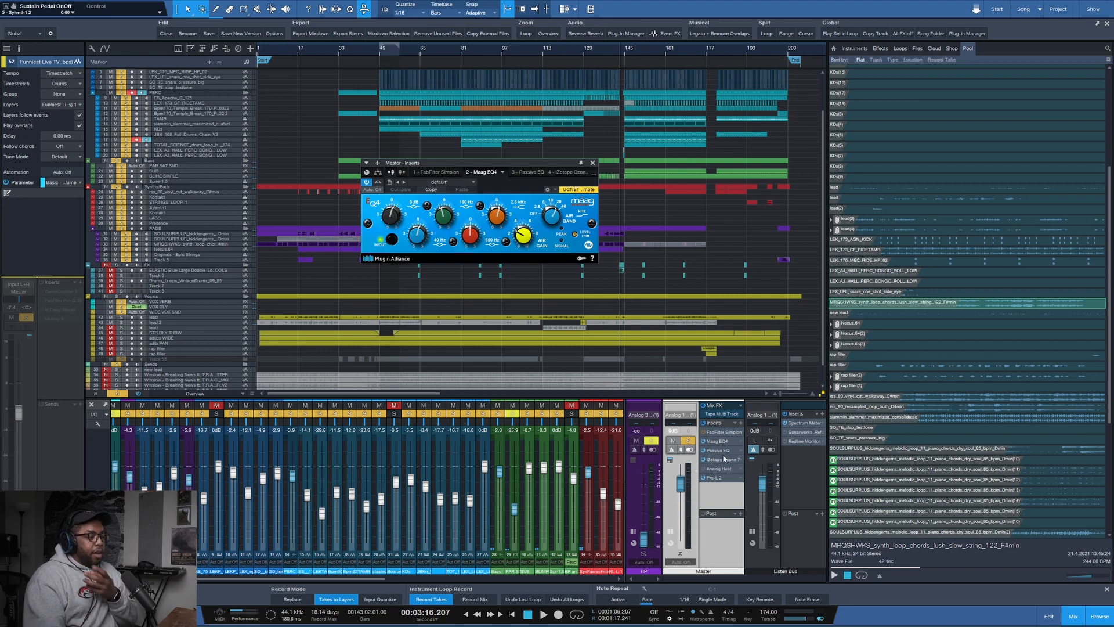
{"action": "left_click", "coordinate": [718, 451]}
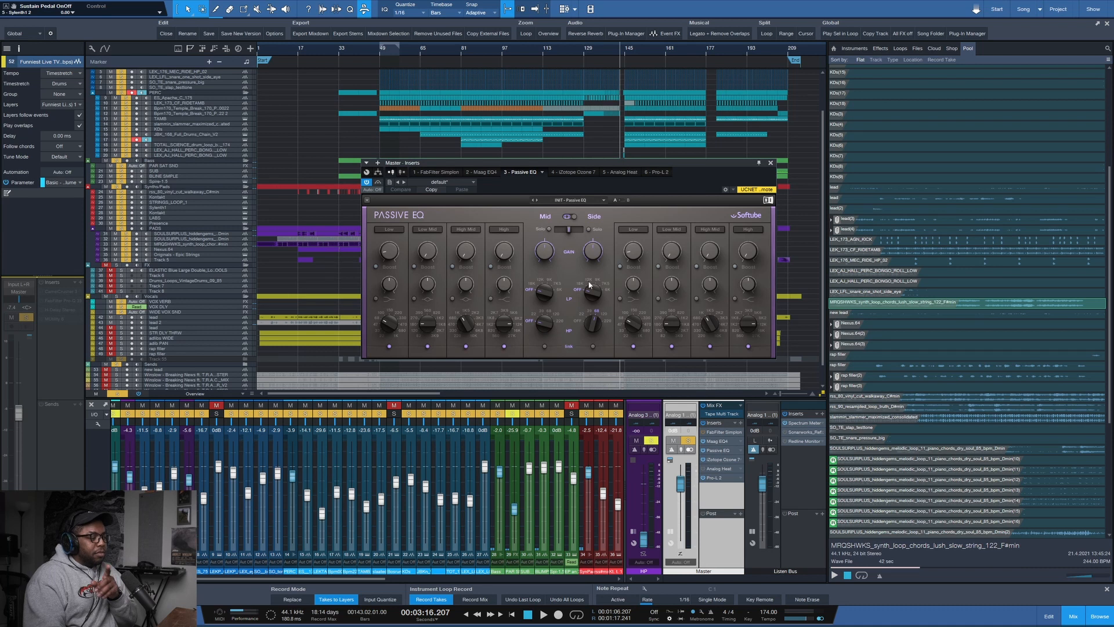
{"action": "left_click", "coordinate": [770, 164]}
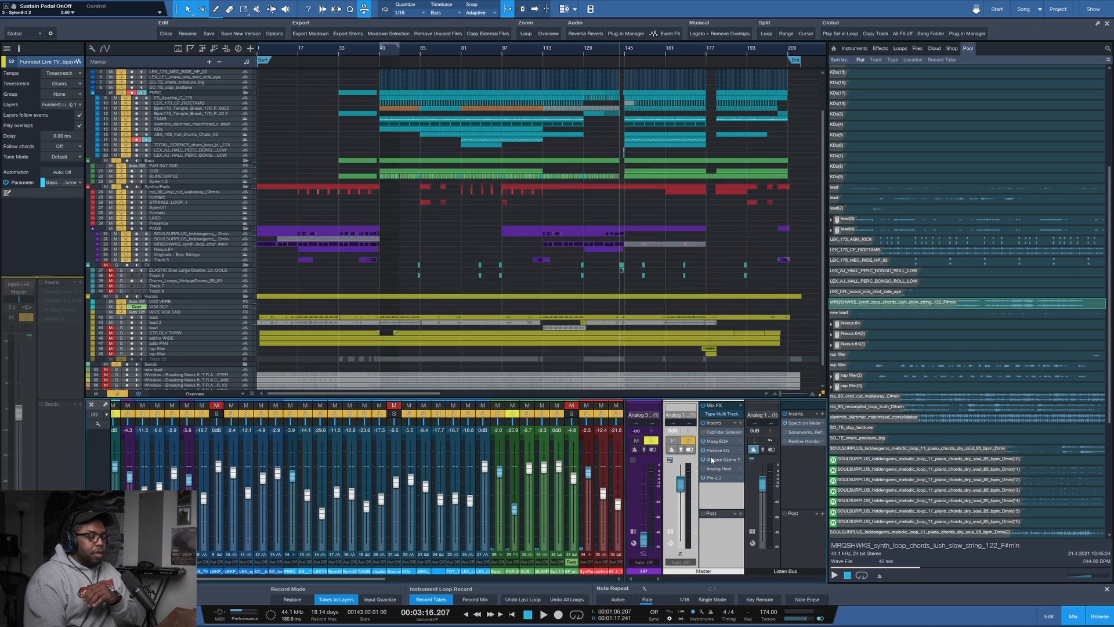
- Inspect the Pro-L 2 limiter and Analog Heat inserts on the Master channel, closing each plug-in window
{"action": "left_click", "coordinate": [714, 478]}
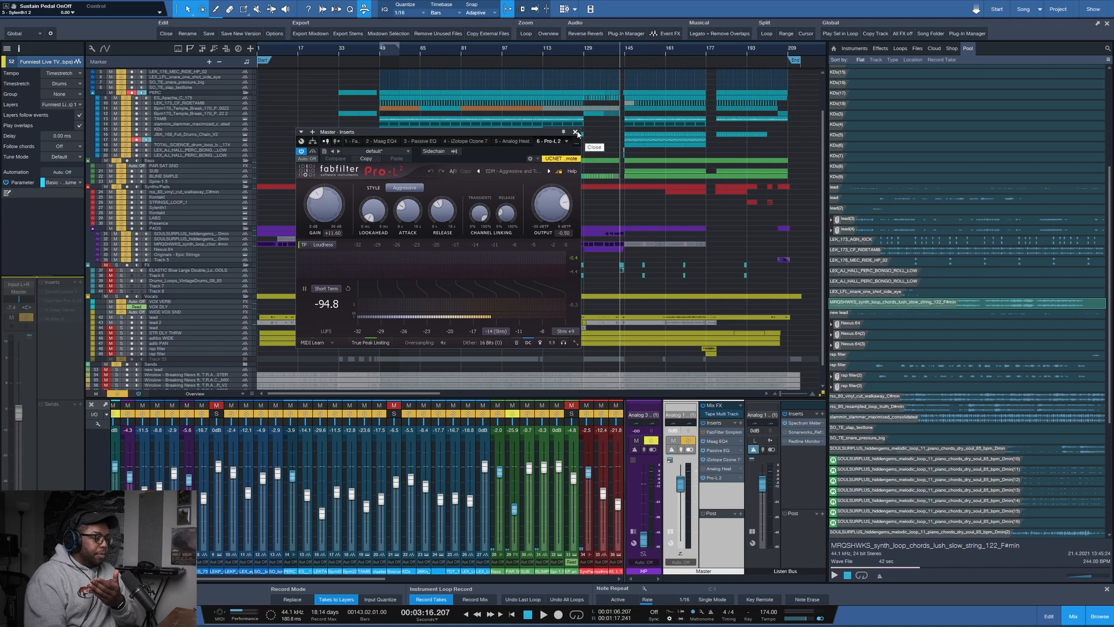
{"action": "left_click", "coordinate": [576, 133]}
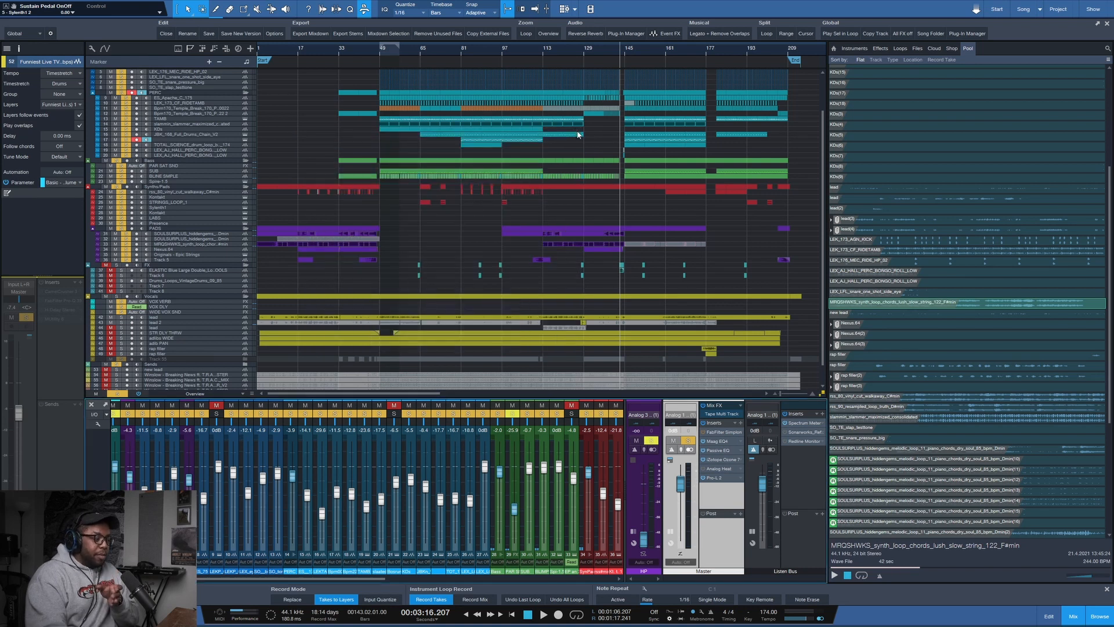
{"action": "left_click", "coordinate": [716, 470]}
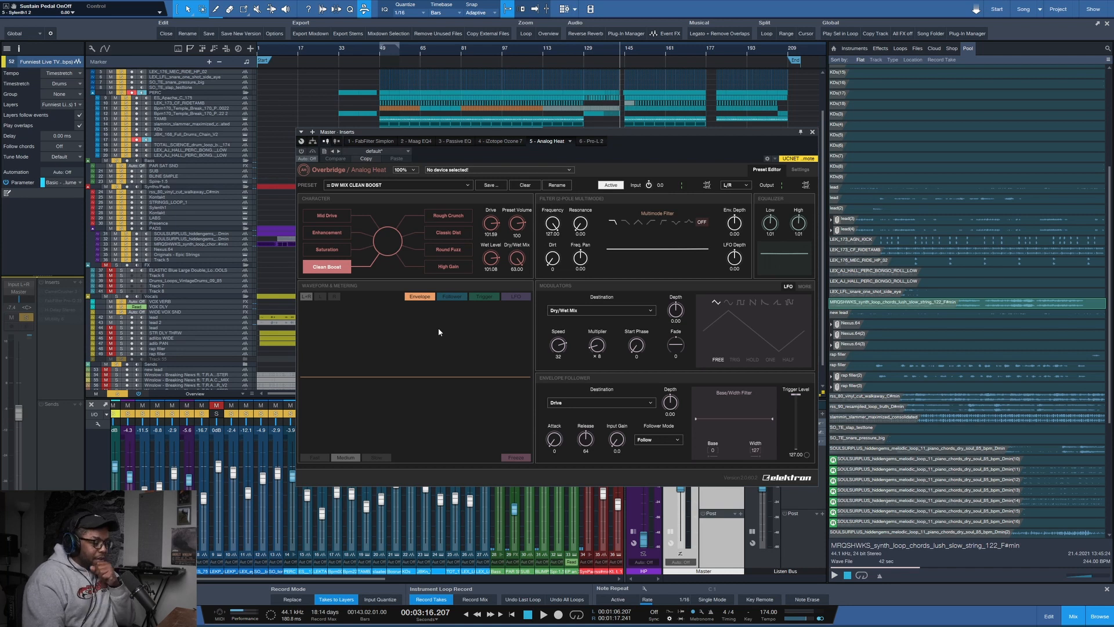
{"action": "left_click", "coordinate": [813, 133]}
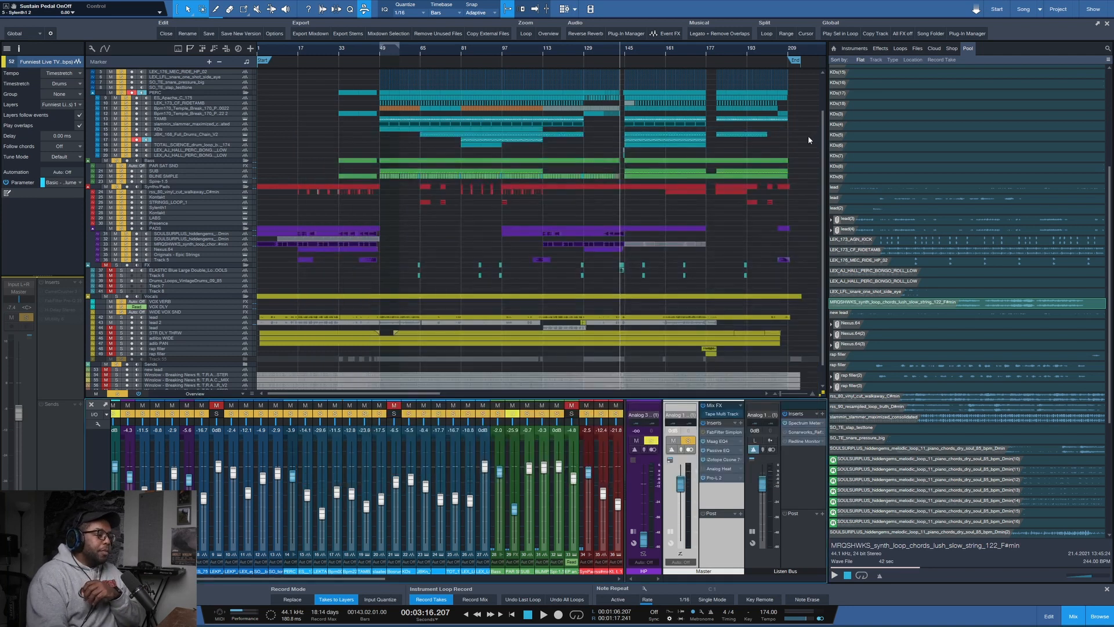
{"action": "scroll", "coordinate": [639, 271], "scroll_direction": "down", "scroll_amount": 1}
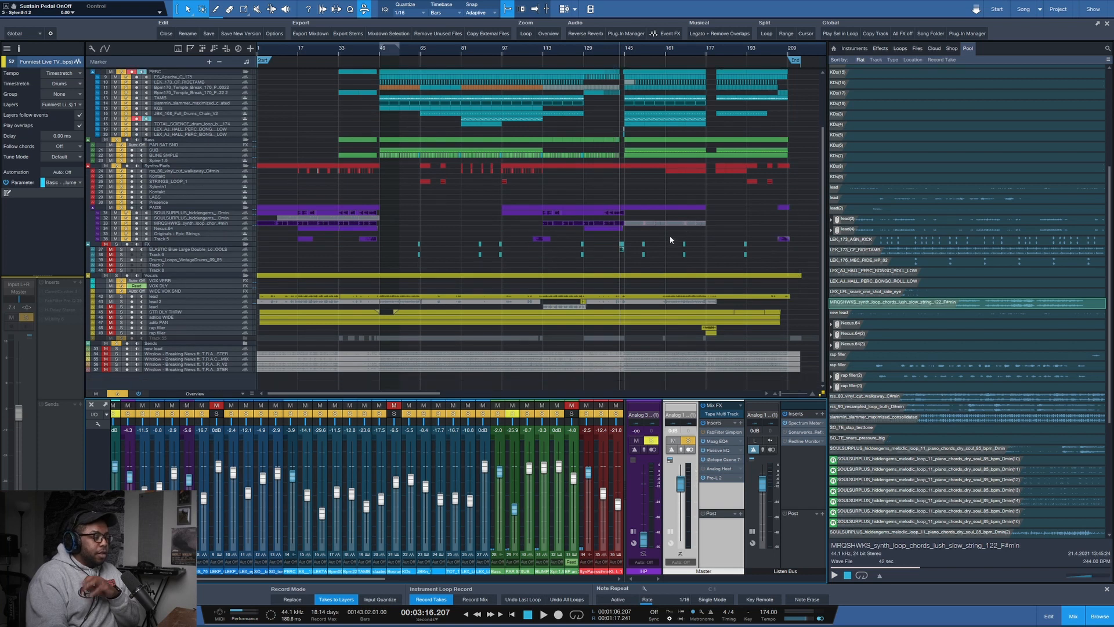